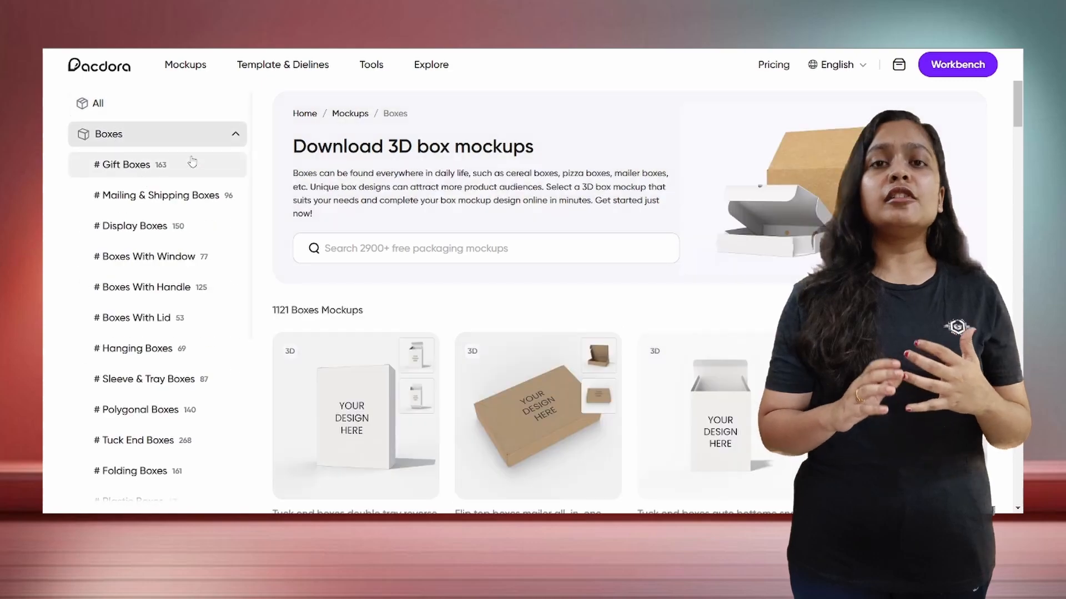
Step: Browse the Bottles & Jugs subcategories and open the Pouches & Sachets & Bags mockup category
{"action": "left_click", "coordinate": [233, 303]}
{"action": "scroll", "coordinate": [222, 275], "scroll_direction": "down", "scroll_amount": 5}
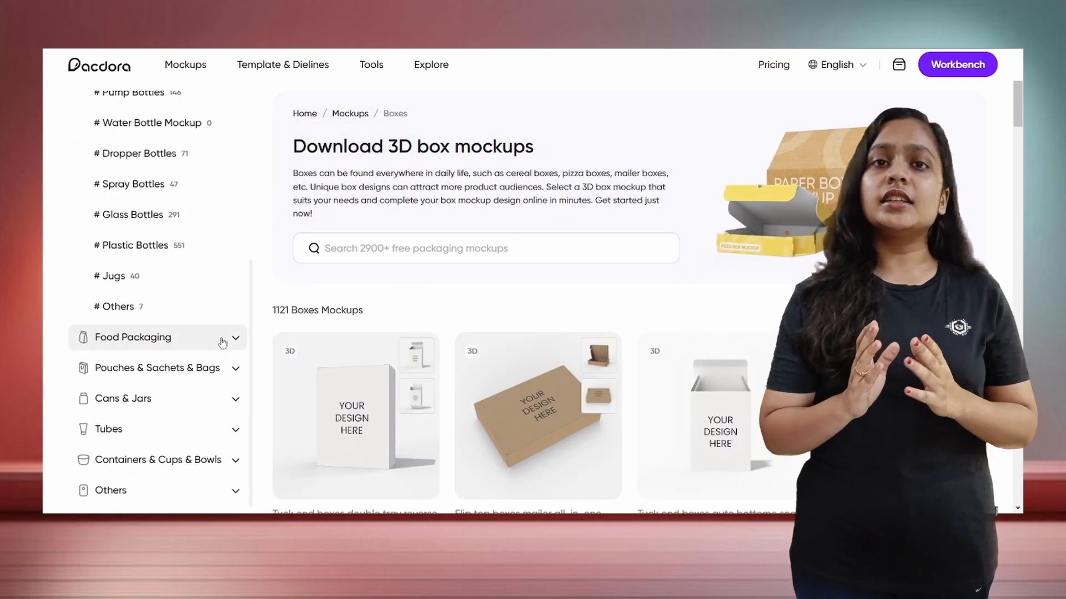
{"action": "left_click", "coordinate": [225, 273]}
{"action": "left_click", "coordinate": [188, 373]}
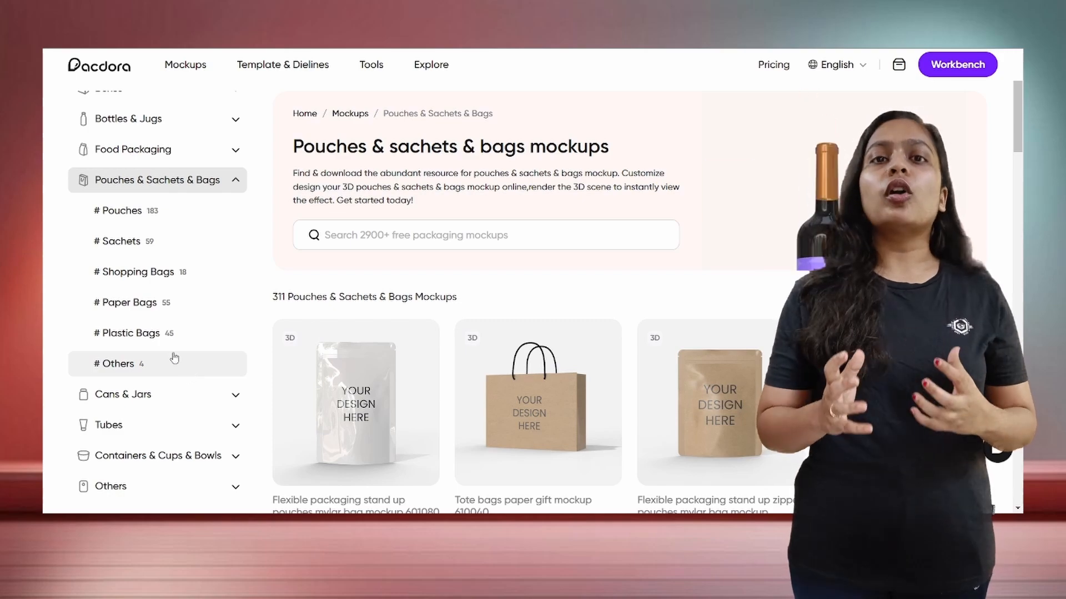
Step: Look through the Cans & Jars mockups, and go on to the Tubes category
{"action": "left_click", "coordinate": [166, 399]}
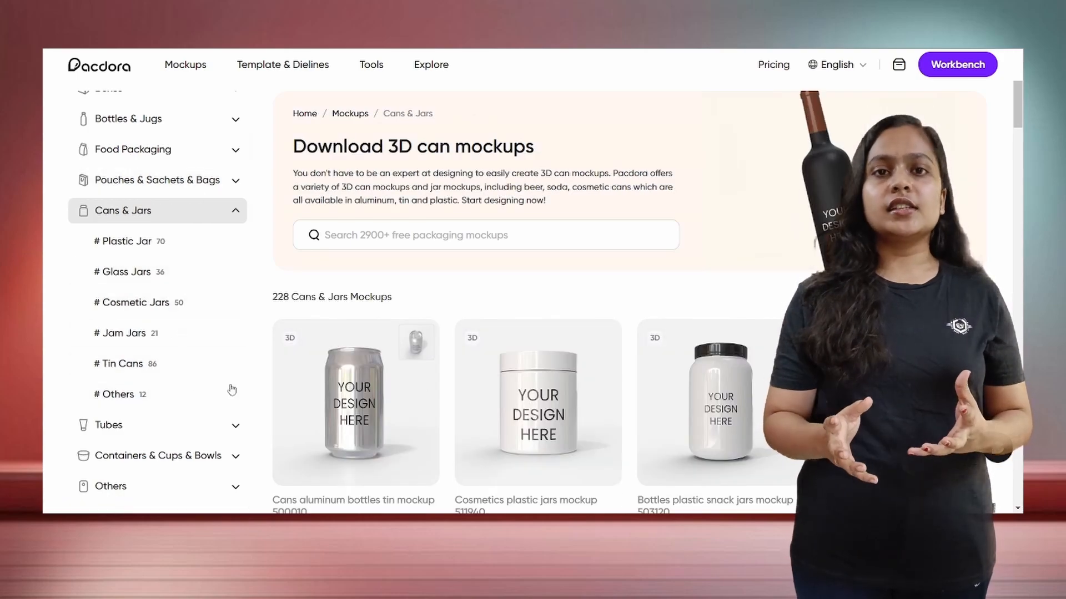
{"action": "scroll", "coordinate": [541, 400], "scroll_direction": "down", "scroll_amount": 15}
{"action": "scroll", "coordinate": [538, 370], "scroll_direction": "down", "scroll_amount": 3}
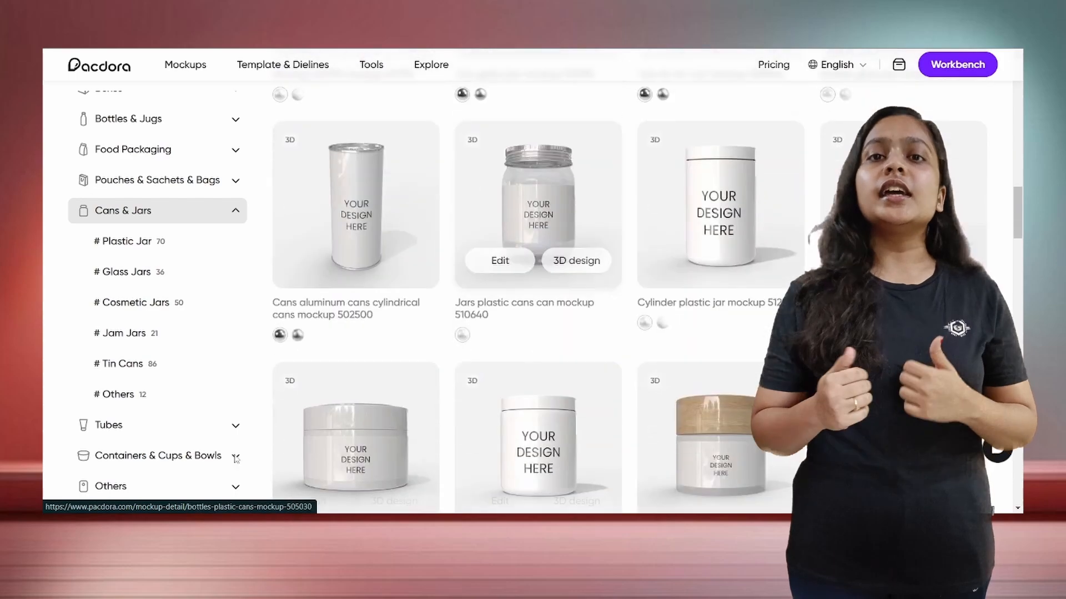
{"action": "left_click", "coordinate": [109, 425]}
{"action": "scroll", "coordinate": [486, 288], "scroll_direction": "down", "scroll_amount": 5}
Step: Examine the packaging mockup categories, the sample 3D mockups and the packaging dielines on the home page
{"action": "scroll", "coordinate": [485, 288], "scroll_direction": "down", "scroll_amount": 15}
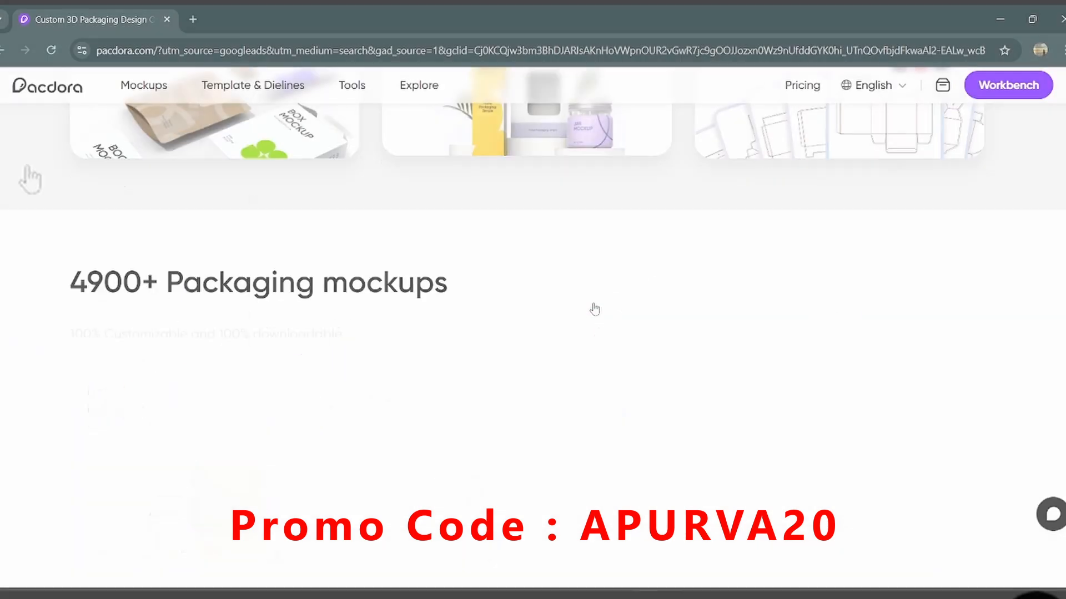
{"action": "scroll", "coordinate": [594, 308], "scroll_direction": "down", "scroll_amount": 5}
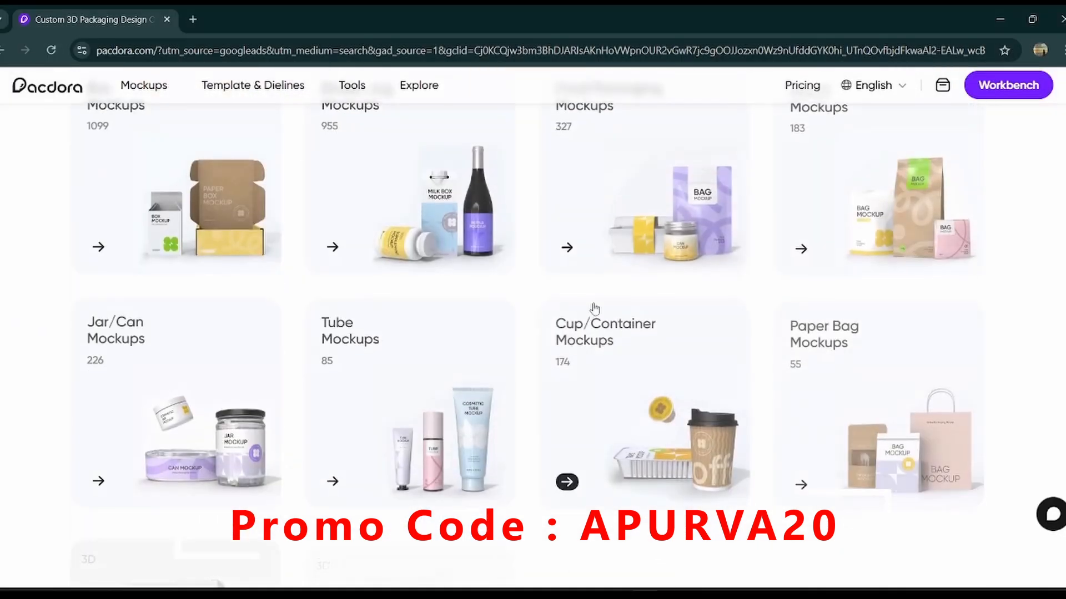
{"action": "scroll", "coordinate": [615, 232], "scroll_direction": "up", "scroll_amount": 1}
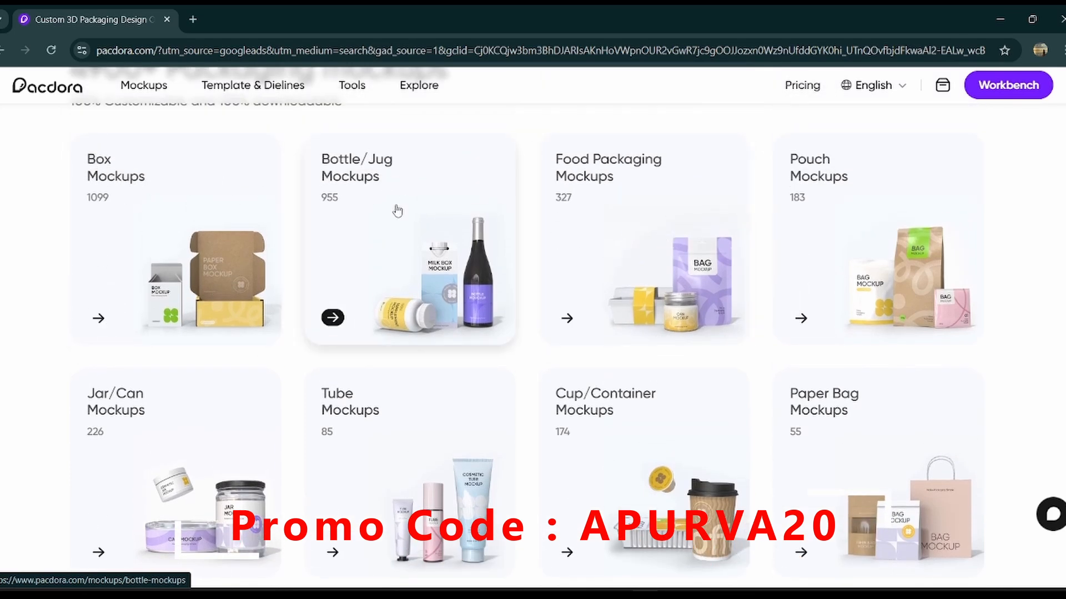
{"action": "scroll", "coordinate": [608, 363], "scroll_direction": "down", "scroll_amount": 5}
{"action": "scroll", "coordinate": [608, 363], "scroll_direction": "down", "scroll_amount": 15}
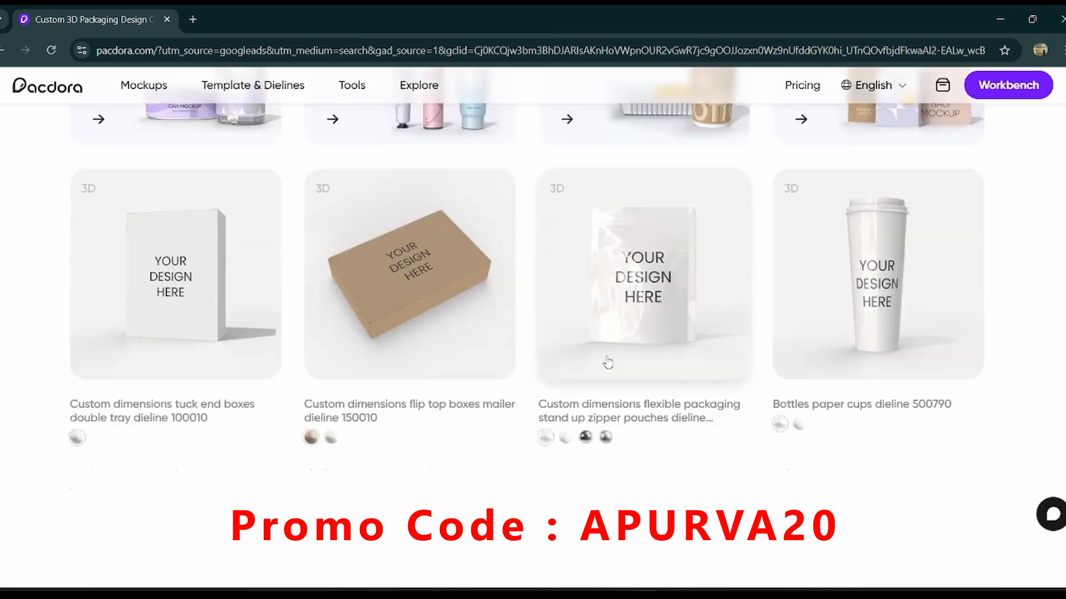
{"action": "scroll", "coordinate": [606, 355], "scroll_direction": "down", "scroll_amount": 3}
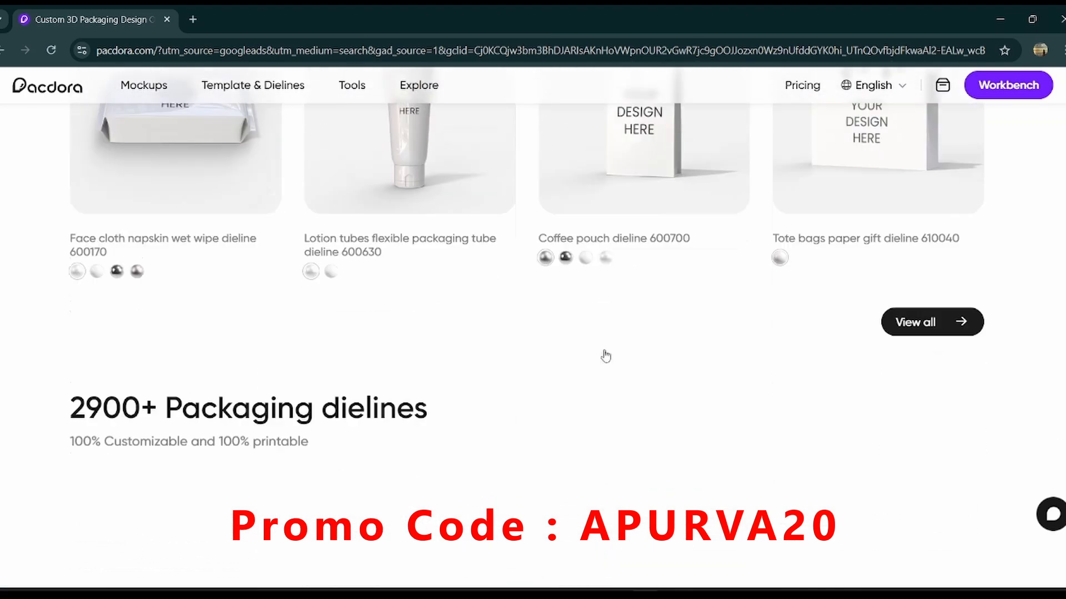
{"action": "scroll", "coordinate": [605, 350], "scroll_direction": "down", "scroll_amount": 5}
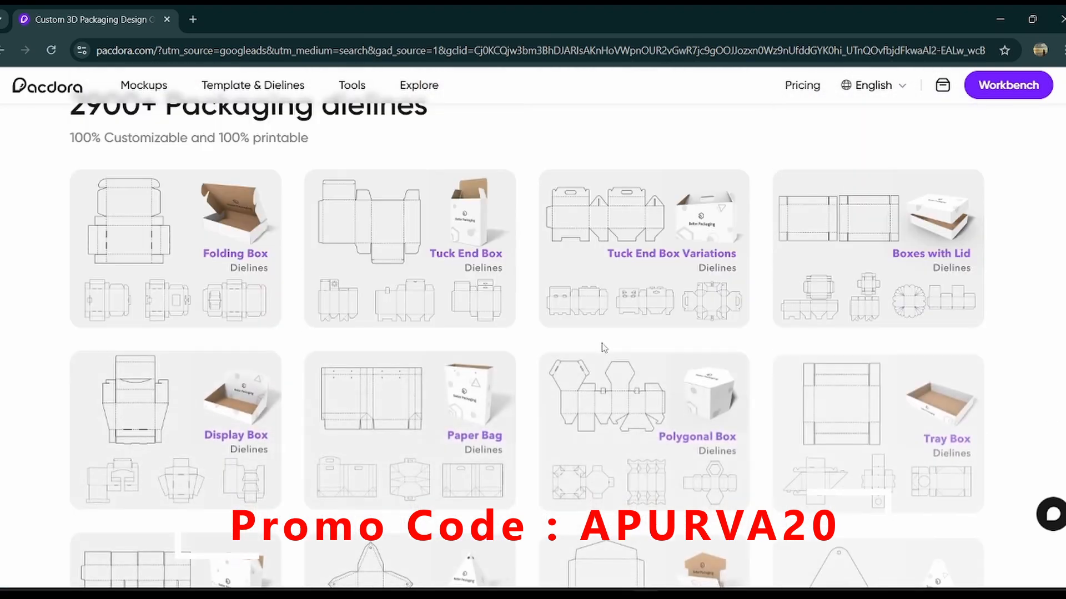
{"action": "scroll", "coordinate": [604, 350], "scroll_direction": "up", "scroll_amount": 6}
{"action": "scroll", "coordinate": [600, 341], "scroll_direction": "up", "scroll_amount": 10}
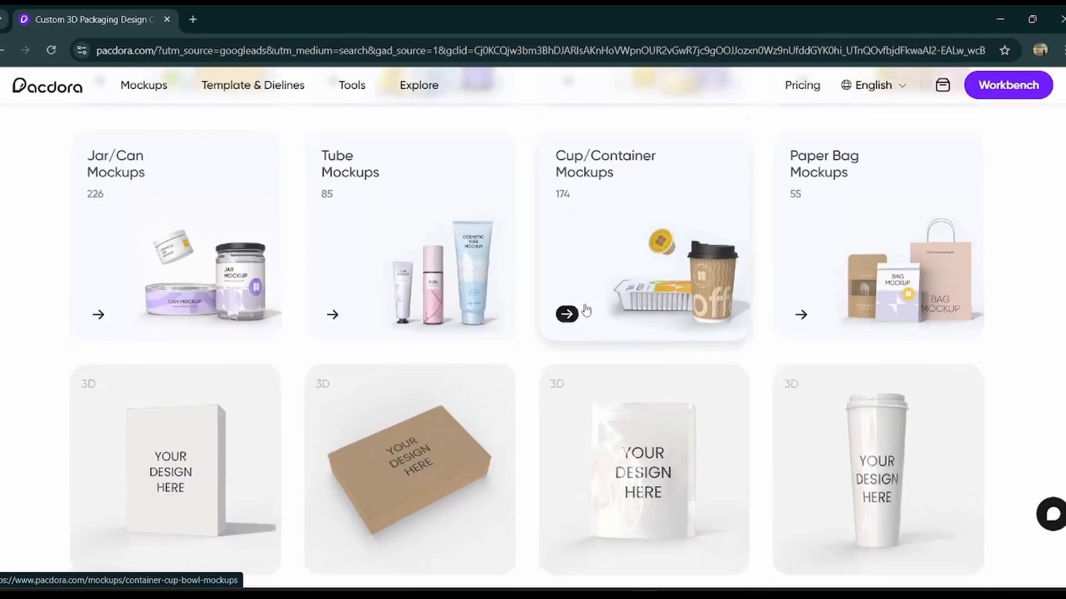
{"action": "scroll", "coordinate": [585, 308], "scroll_direction": "up", "scroll_amount": 15}
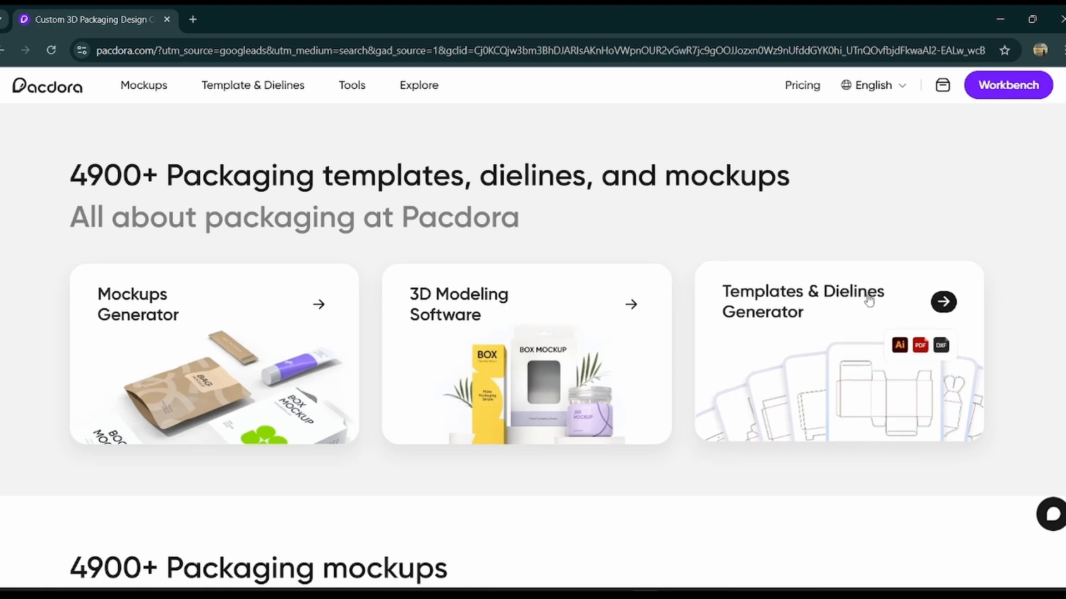
Step: Open the Templates & Dielines Generator and examine the dieline gallery and its list of model categories
{"action": "left_click", "coordinate": [941, 303]}
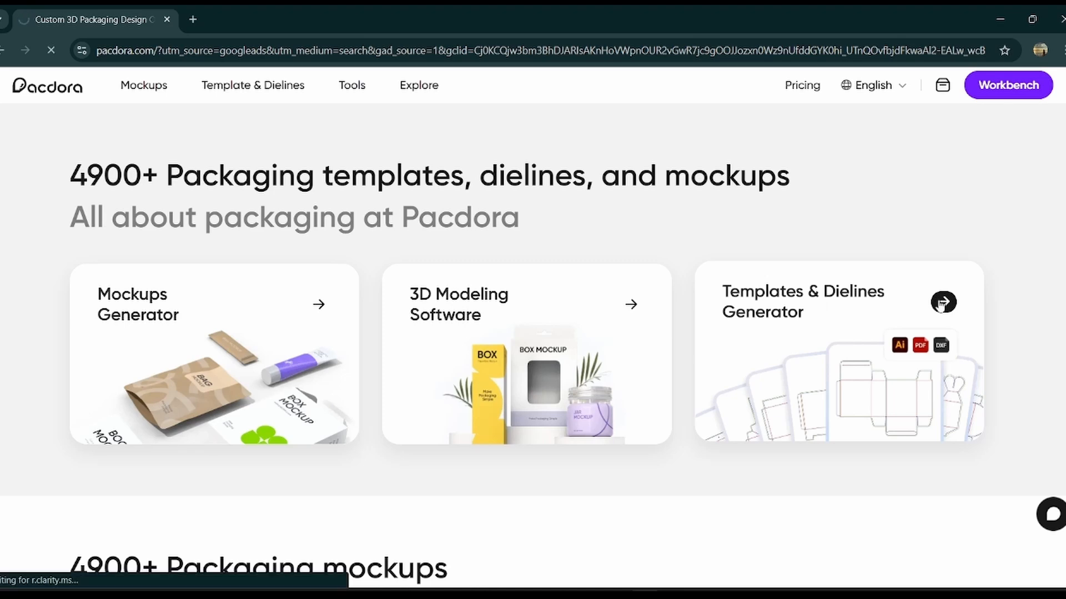
{"action": "scroll", "coordinate": [378, 432], "scroll_direction": "down", "scroll_amount": 3}
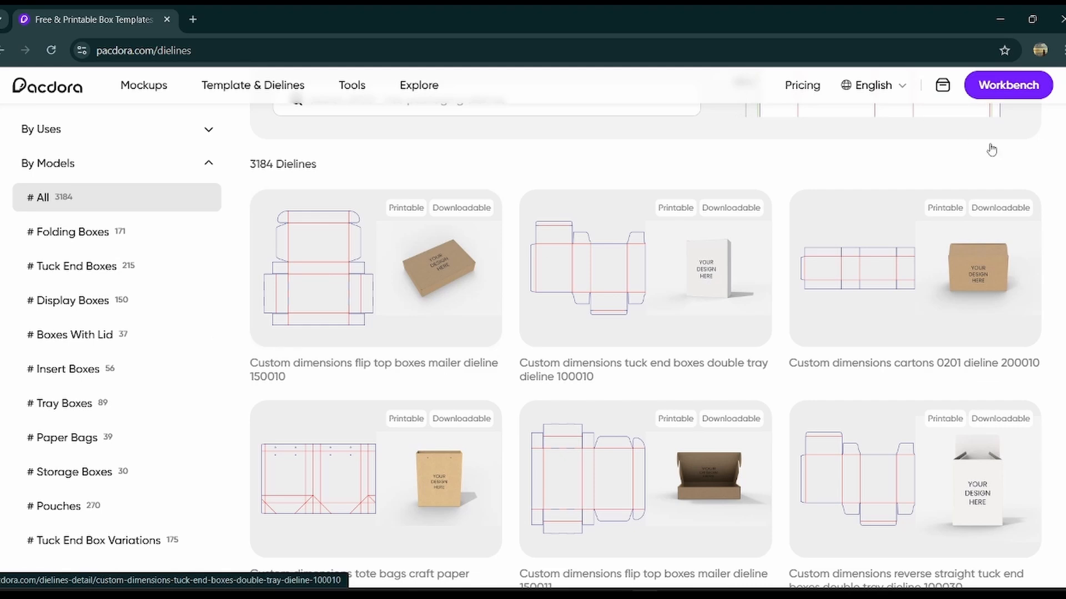
{"action": "scroll", "coordinate": [892, 335], "scroll_direction": "down", "scroll_amount": 3}
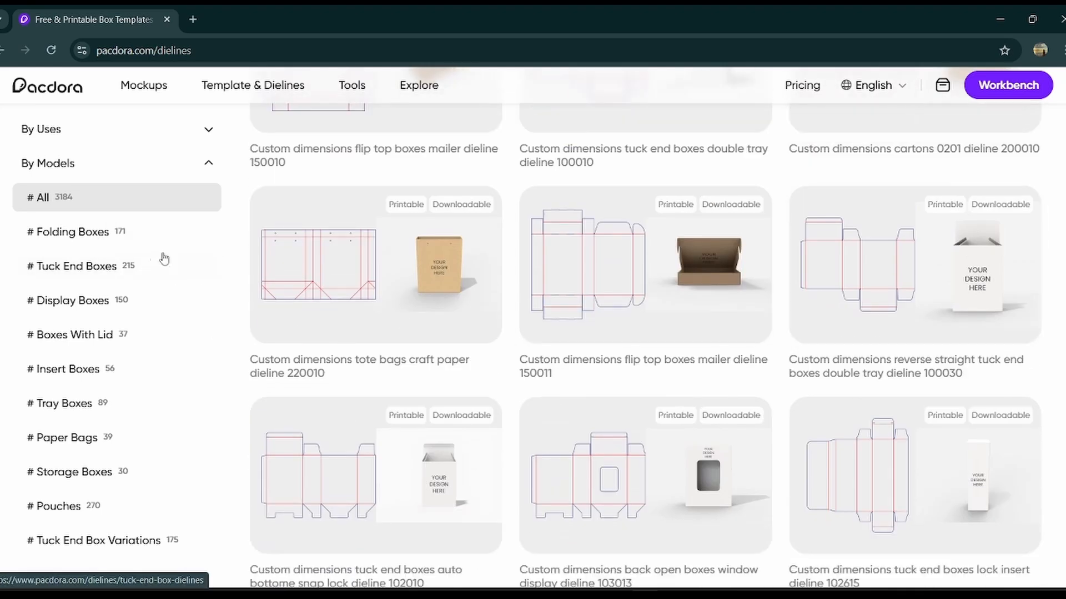
{"action": "scroll", "coordinate": [155, 349], "scroll_direction": "down", "scroll_amount": 10}
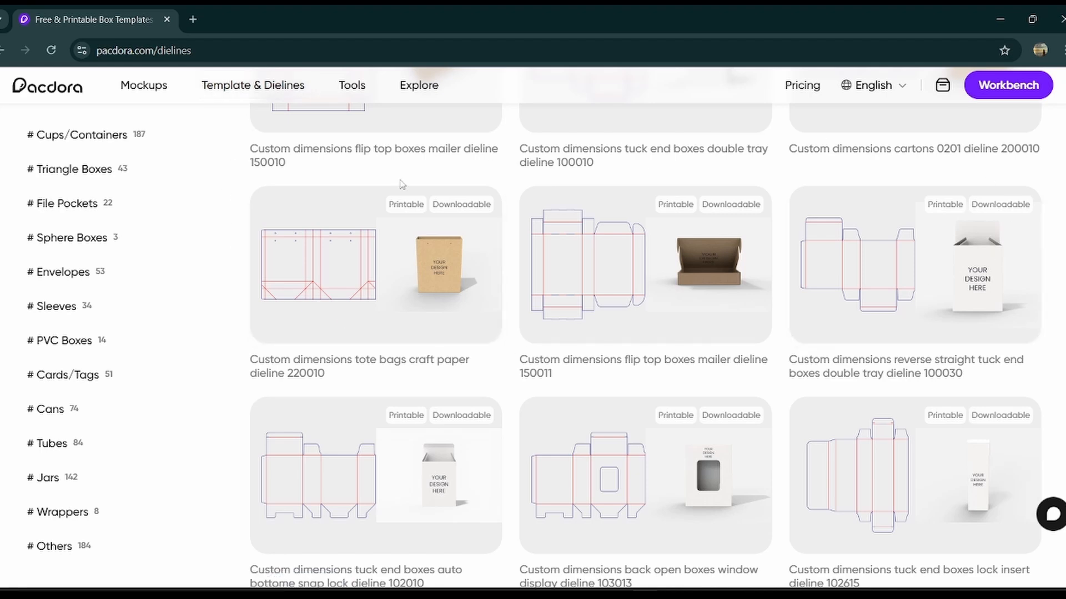
{"action": "scroll", "coordinate": [128, 178], "scroll_direction": "up", "scroll_amount": 5}
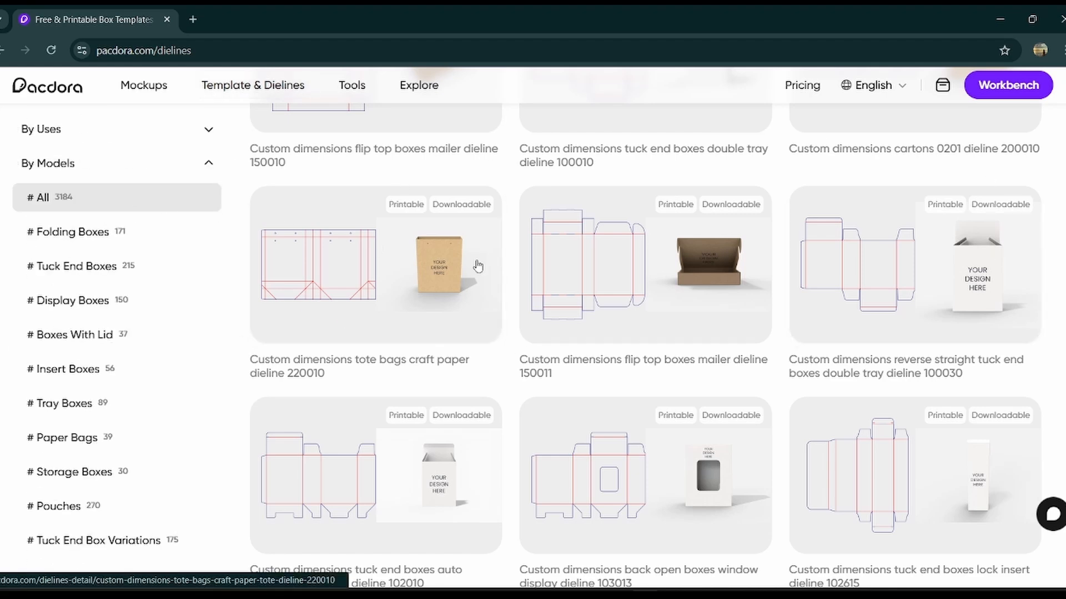
{"action": "scroll", "coordinate": [755, 329], "scroll_direction": "up", "scroll_amount": 8}
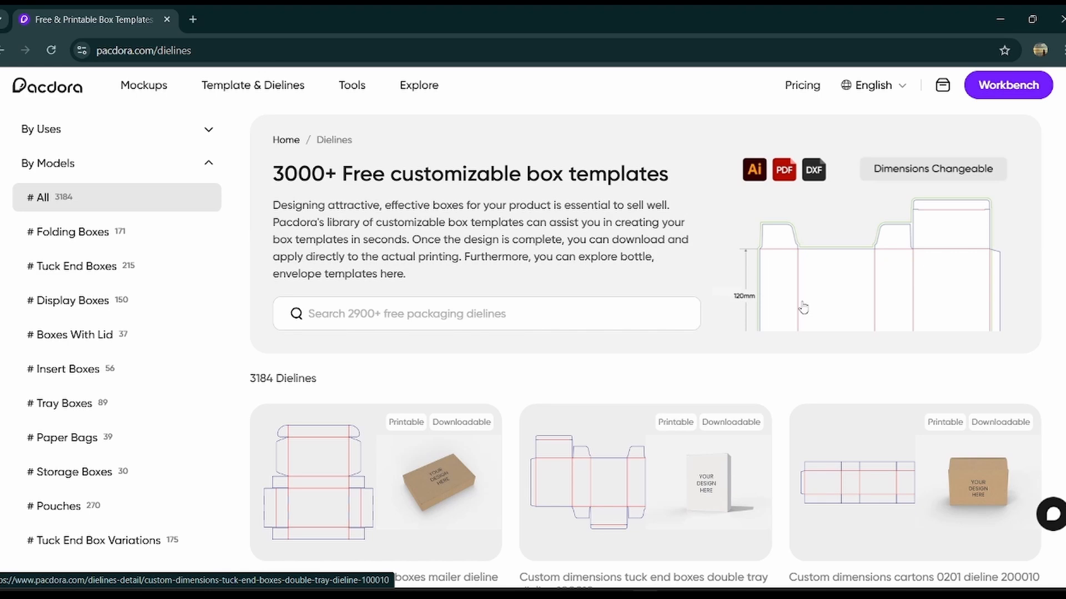
Step: Review the Personal Pro and Team Version plans on the pricing page, and return to the home page
{"action": "scroll", "coordinate": [664, 245], "scroll_direction": "down", "scroll_amount": 10}
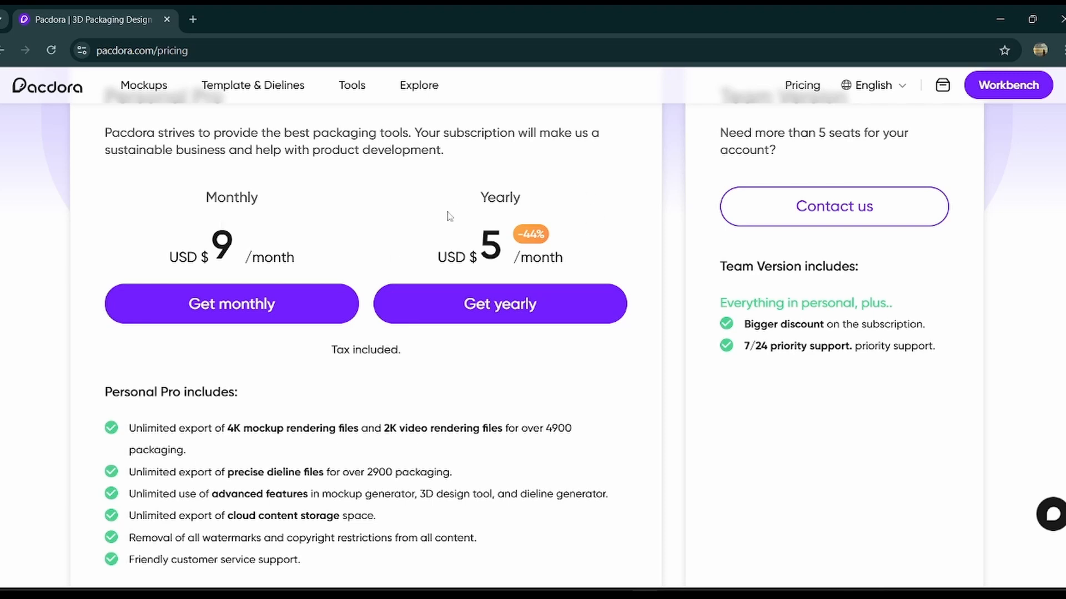
{"action": "scroll", "coordinate": [449, 245], "scroll_direction": "up", "scroll_amount": 4}
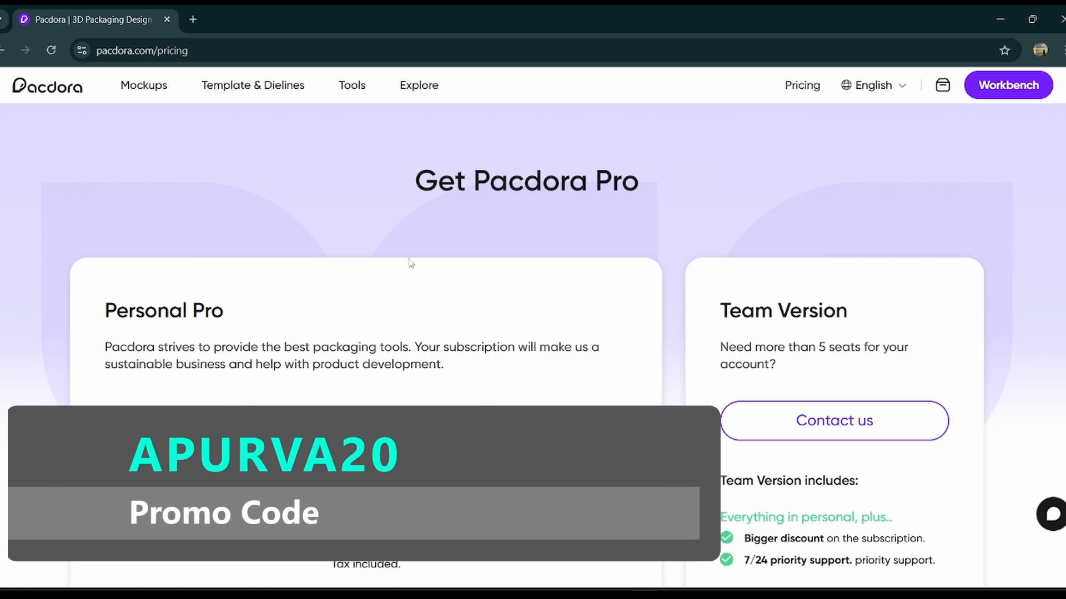
{"action": "left_click", "coordinate": [4, 51]}
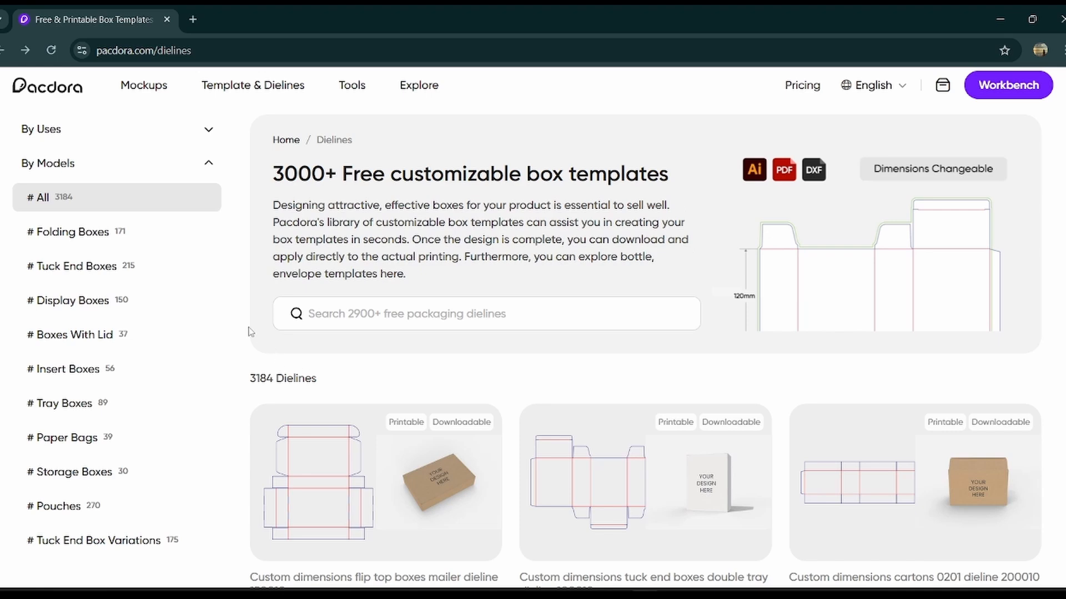
{"action": "left_click", "coordinate": [4, 51]}
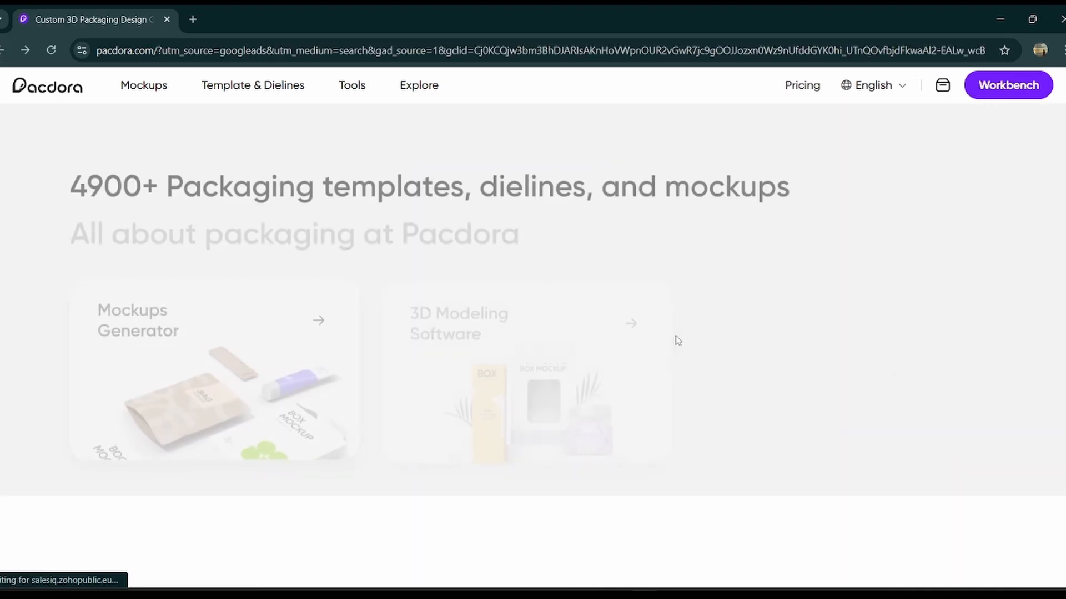
Step: Look over the 3D modeling software samples and the blank 3D mockups on the home page
{"action": "scroll", "coordinate": [485, 342], "scroll_direction": "down", "scroll_amount": 10}
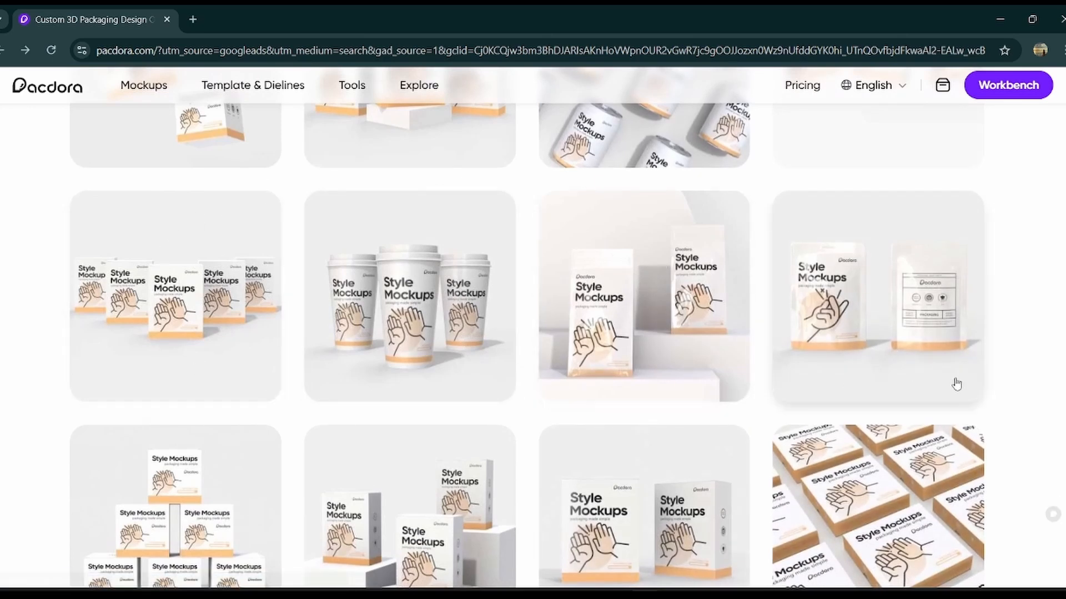
{"action": "scroll", "coordinate": [401, 301], "scroll_direction": "up", "scroll_amount": 5}
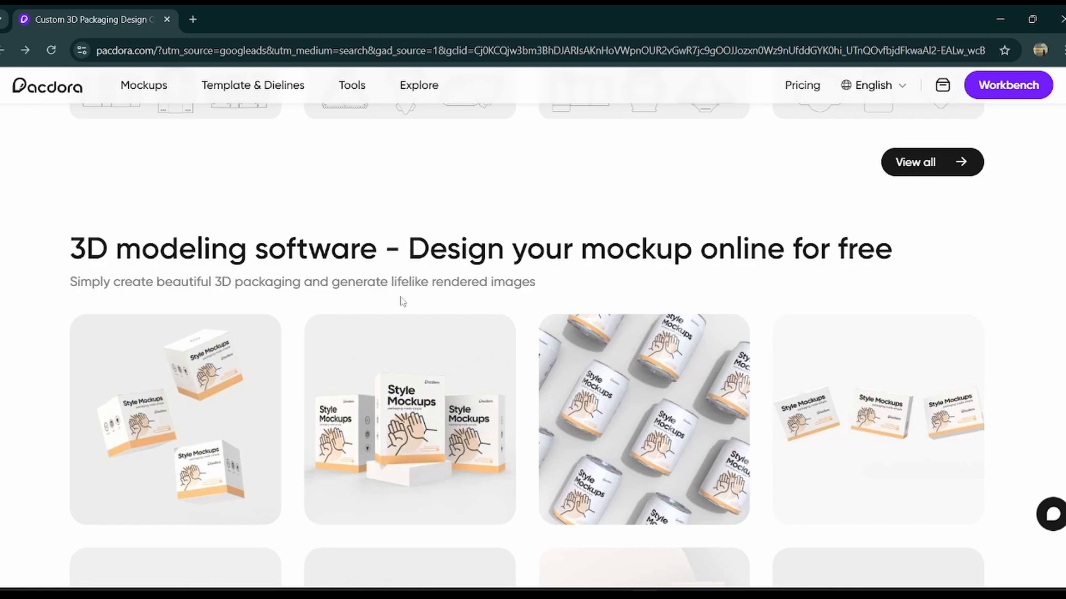
{"action": "scroll", "coordinate": [513, 325], "scroll_direction": "up", "scroll_amount": 15}
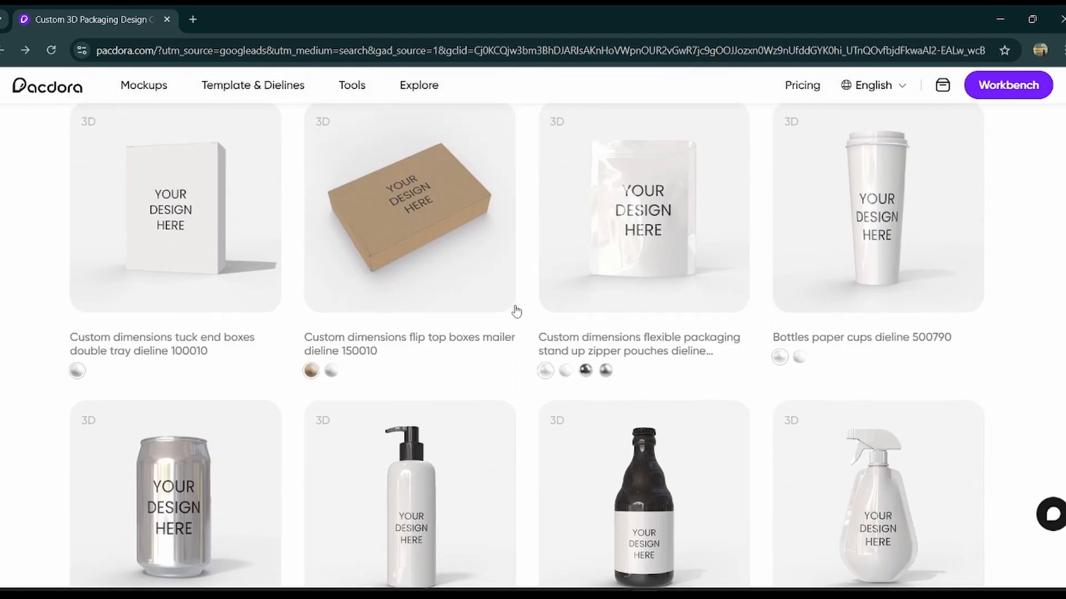
{"action": "scroll", "coordinate": [697, 265], "scroll_direction": "up", "scroll_amount": 13}
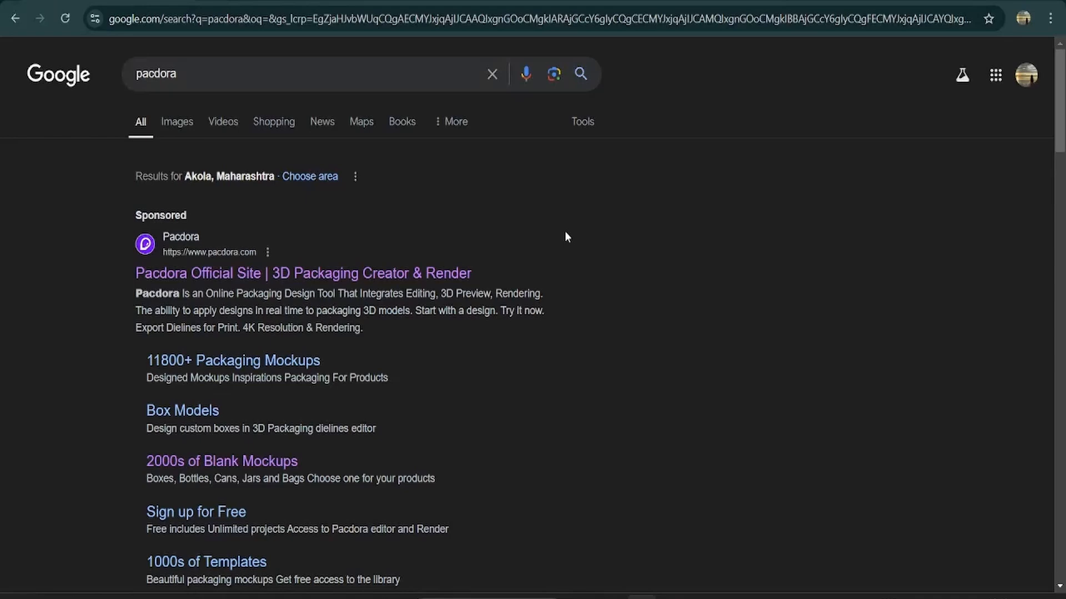
Step: Open the official Pacdora site from the Google results and find the section with the three generator tools
{"action": "left_click", "coordinate": [340, 279]}
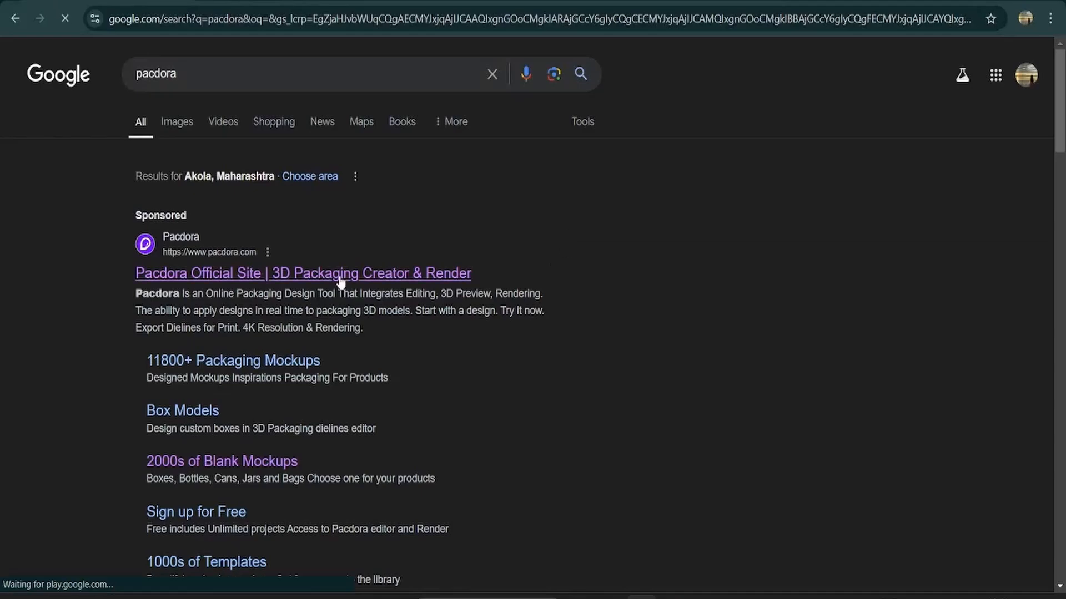
{"action": "scroll", "coordinate": [727, 336], "scroll_direction": "down", "scroll_amount": 8}
{"action": "scroll", "coordinate": [726, 336], "scroll_direction": "up", "scroll_amount": 8}
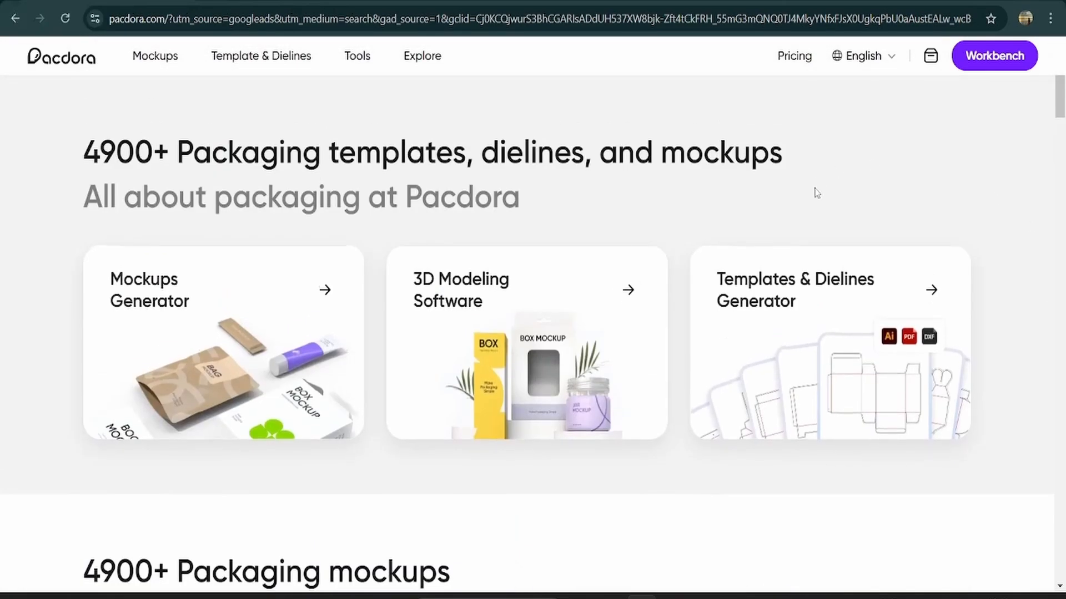
{"action": "scroll", "coordinate": [749, 273], "scroll_direction": "down", "scroll_amount": 3}
{"action": "scroll", "coordinate": [750, 274], "scroll_direction": "up", "scroll_amount": 3}
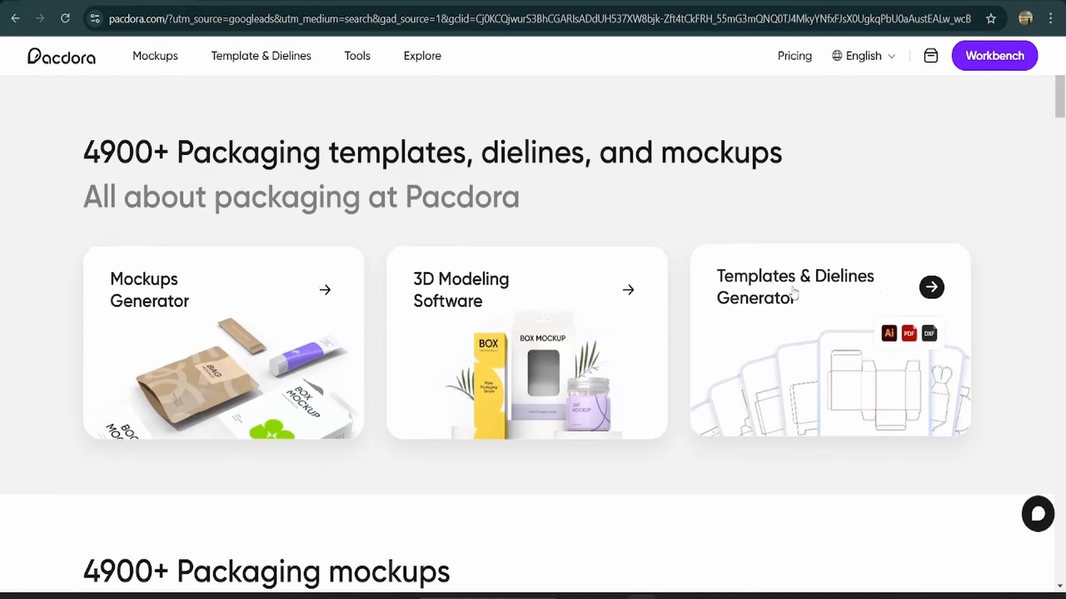
Step: Open the Templates & Dielines Generator and look through the dielines and the By Models categories
{"action": "left_click", "coordinate": [899, 298]}
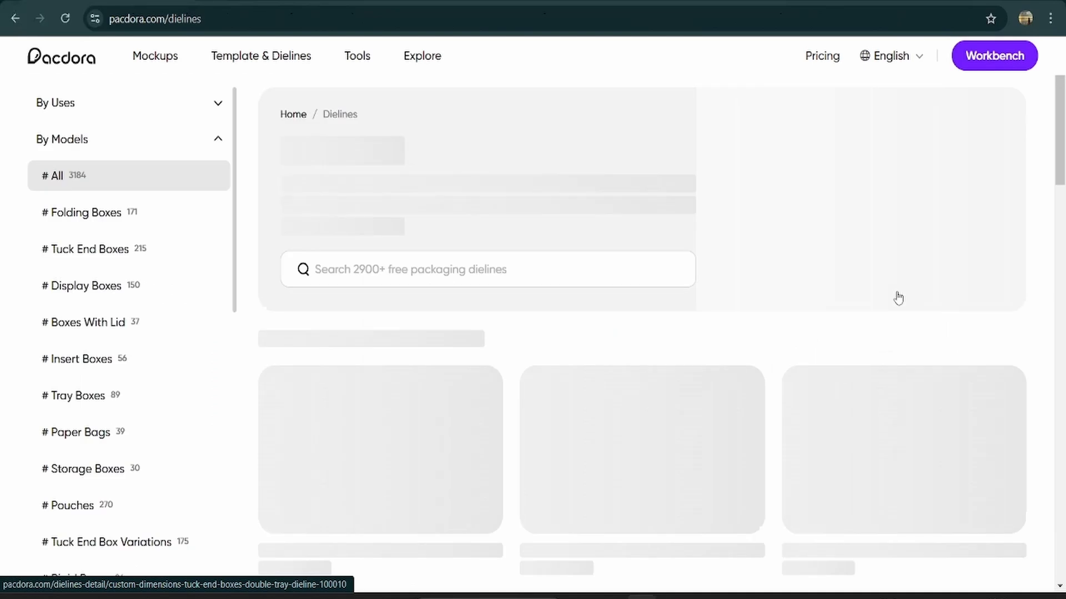
{"action": "scroll", "coordinate": [589, 325], "scroll_direction": "down", "scroll_amount": 4}
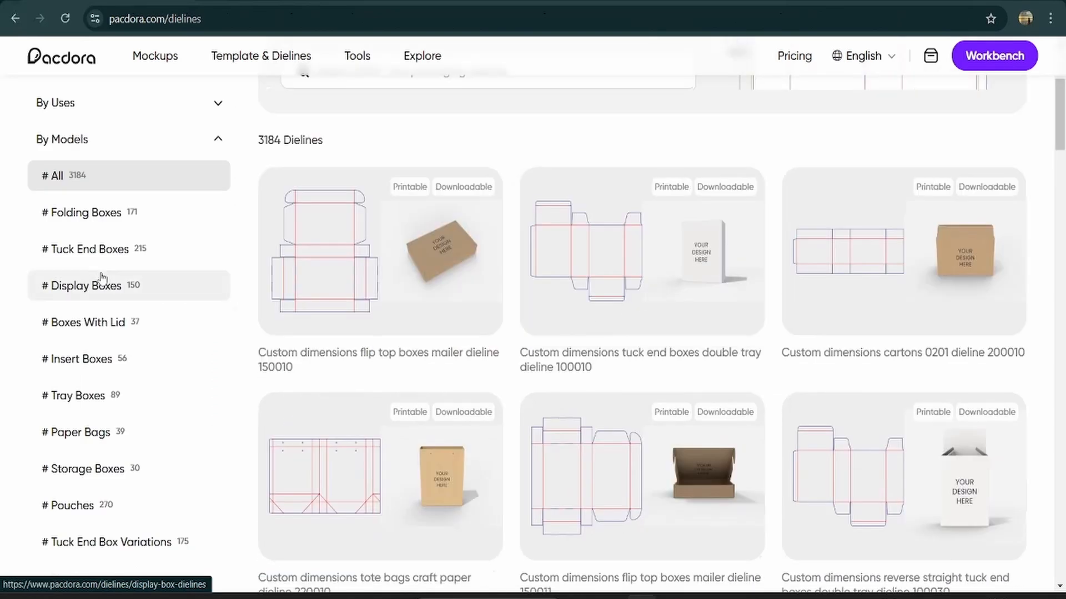
{"action": "scroll", "coordinate": [121, 246], "scroll_direction": "down", "scroll_amount": 6}
{"action": "scroll", "coordinate": [121, 246], "scroll_direction": "down", "scroll_amount": 3}
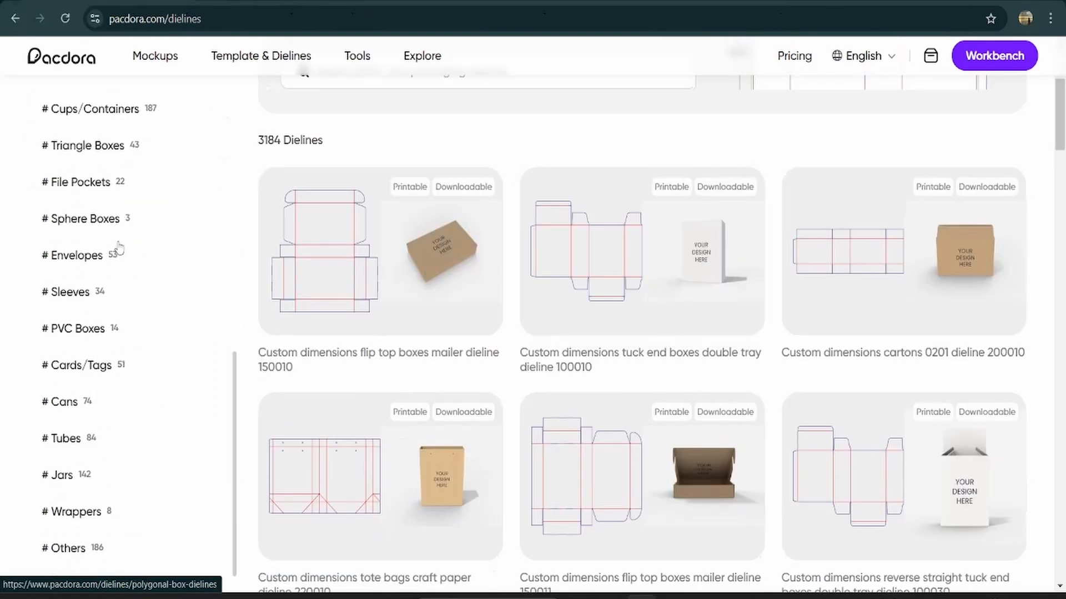
{"action": "scroll", "coordinate": [163, 329], "scroll_direction": "up", "scroll_amount": 10}
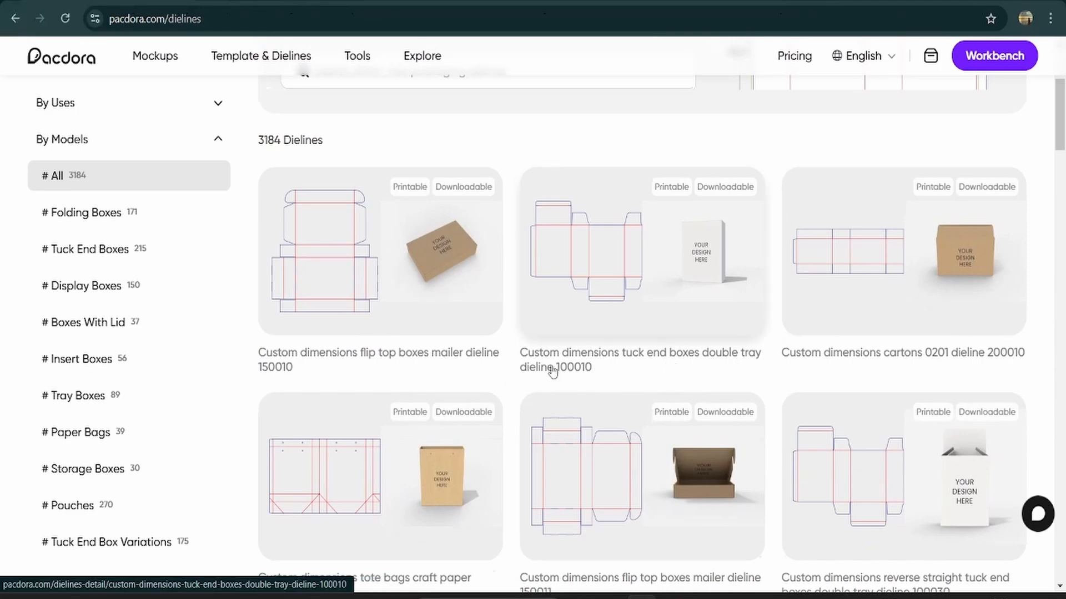
Step: Open the custom dimensions tuck end boxes double tray dieline 100010 and choose PDF dieline as the file format
{"action": "left_click", "coordinate": [652, 274]}
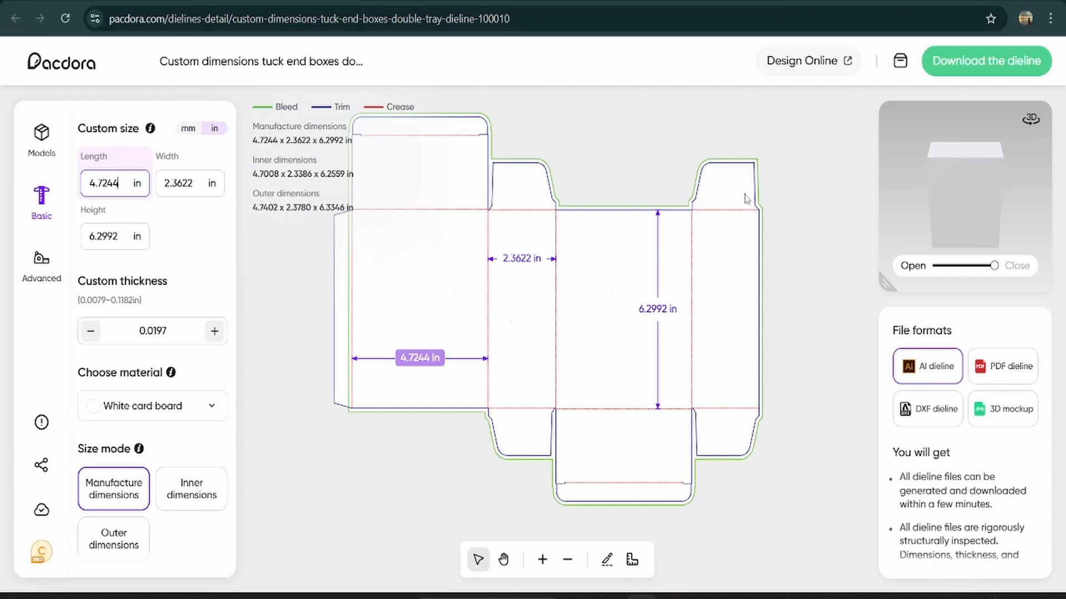
{"action": "left_click", "coordinate": [995, 375]}
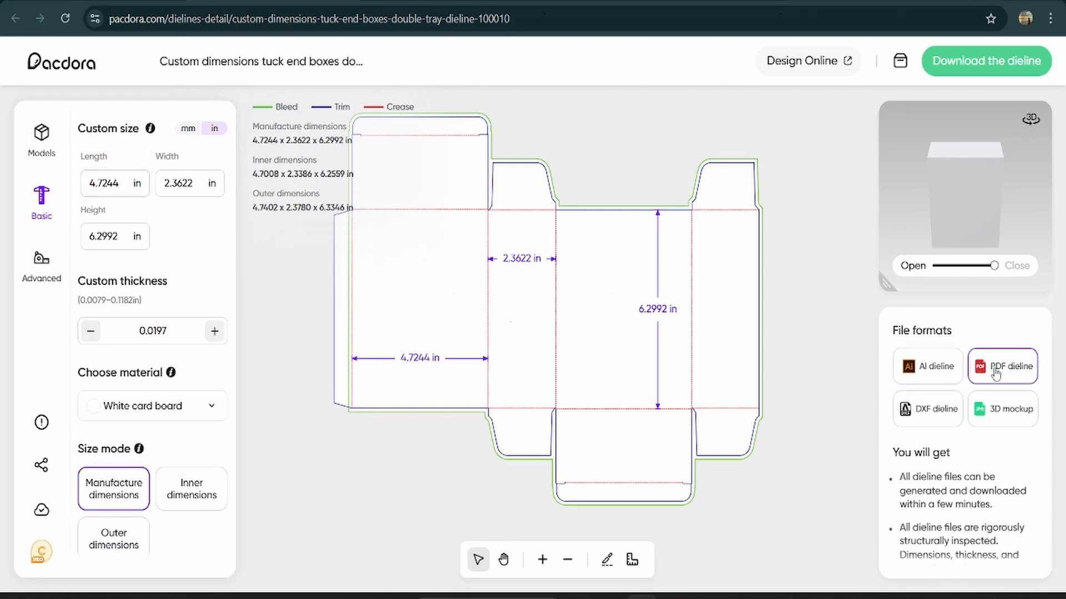
Step: Preview the box partly opened in the 3D view and download the dieline as a PDF
{"action": "left_click_drag", "start_coordinate": [995, 272], "coordinate": [946, 272]}
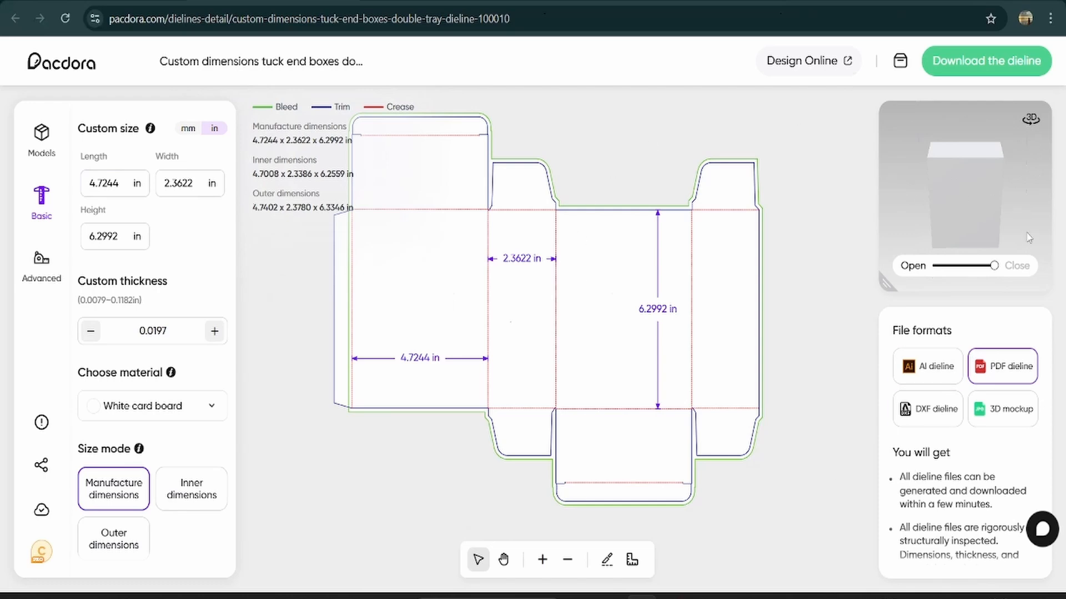
{"action": "mouse_move", "coordinate": [994, 266]}
{"action": "left_mouse_down"}
{"action": "mouse_move", "coordinate": [943, 270]}
{"action": "mouse_move", "coordinate": [992, 270]}
{"action": "left_mouse_up"}
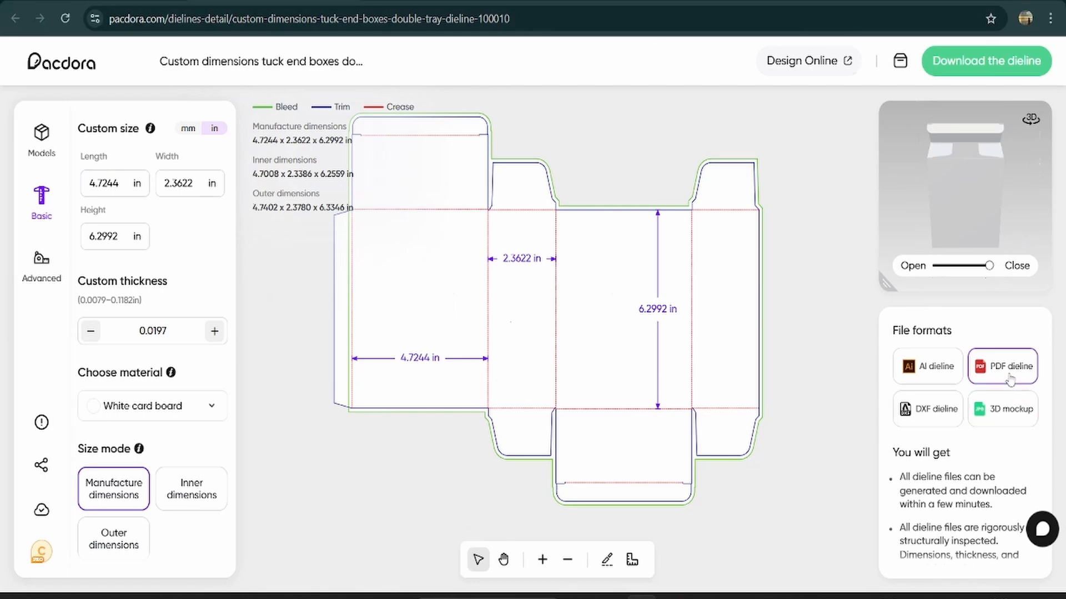
{"action": "left_click", "coordinate": [983, 64]}
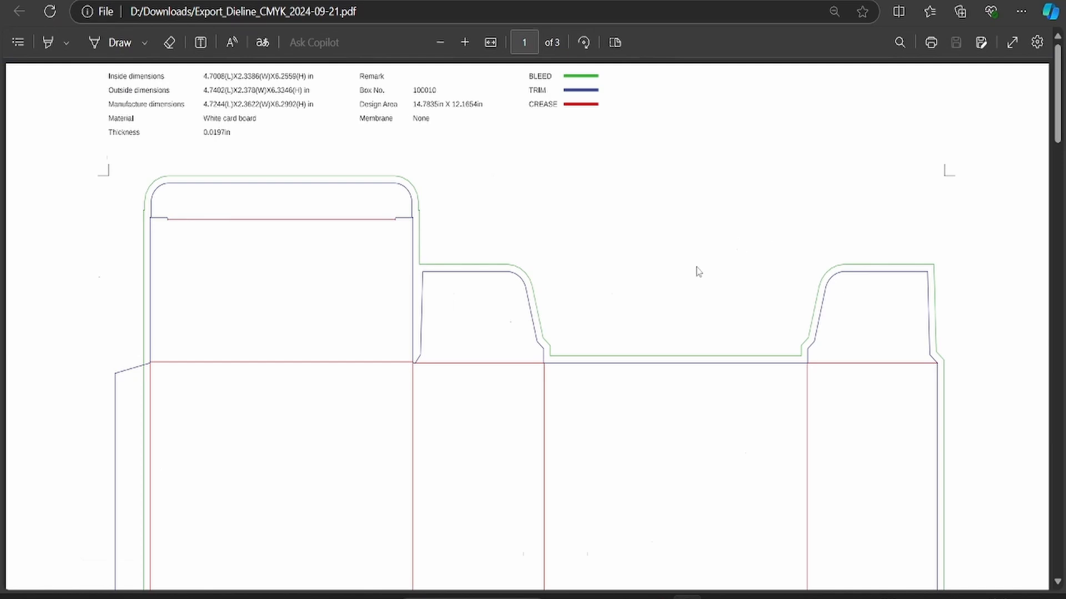
Step: Look through the exported dieline PDF and take a screen snip of the unlabelled dieline on page 2
{"action": "scroll", "coordinate": [745, 261], "scroll_direction": "down", "scroll_amount": 10}
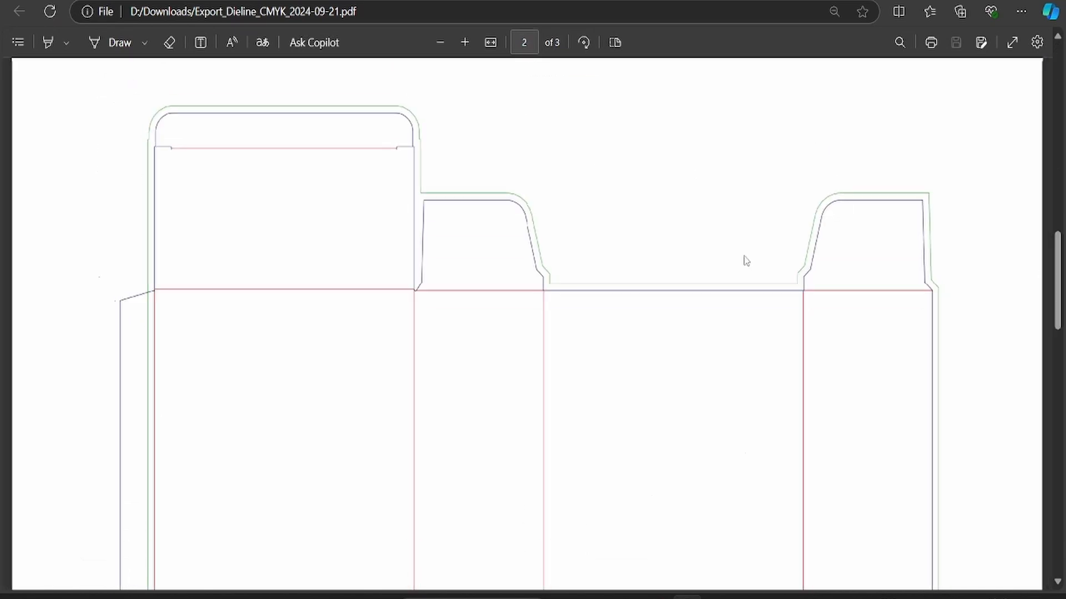
{"action": "scroll", "coordinate": [744, 260], "scroll_direction": "down", "scroll_amount": 3}
{"action": "scroll", "coordinate": [853, 276], "scroll_direction": "down", "scroll_amount": 3}
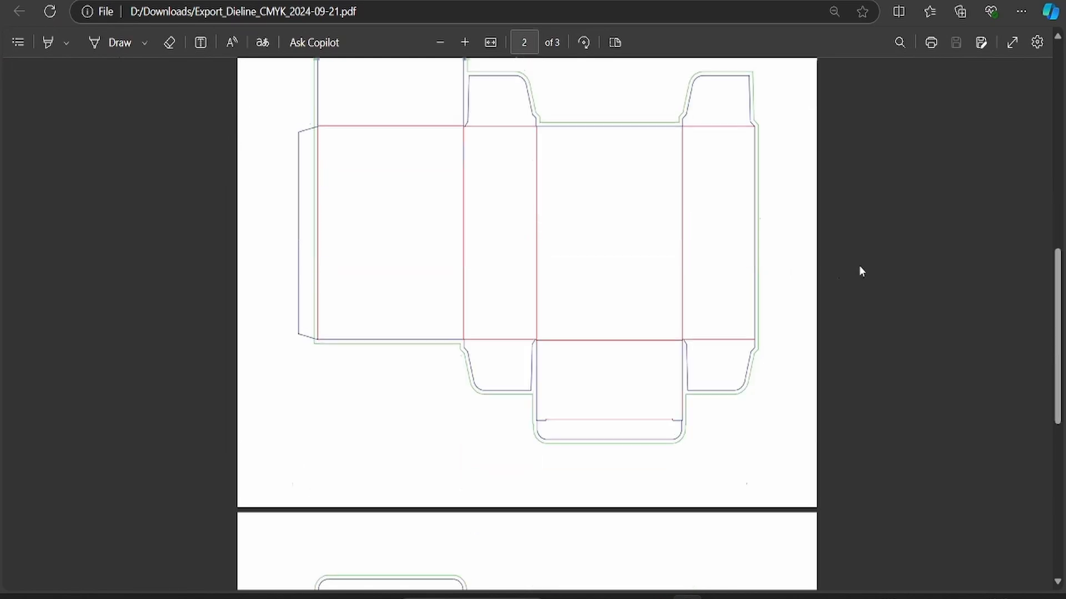
{"action": "scroll", "coordinate": [859, 269], "scroll_direction": "up", "scroll_amount": 1}
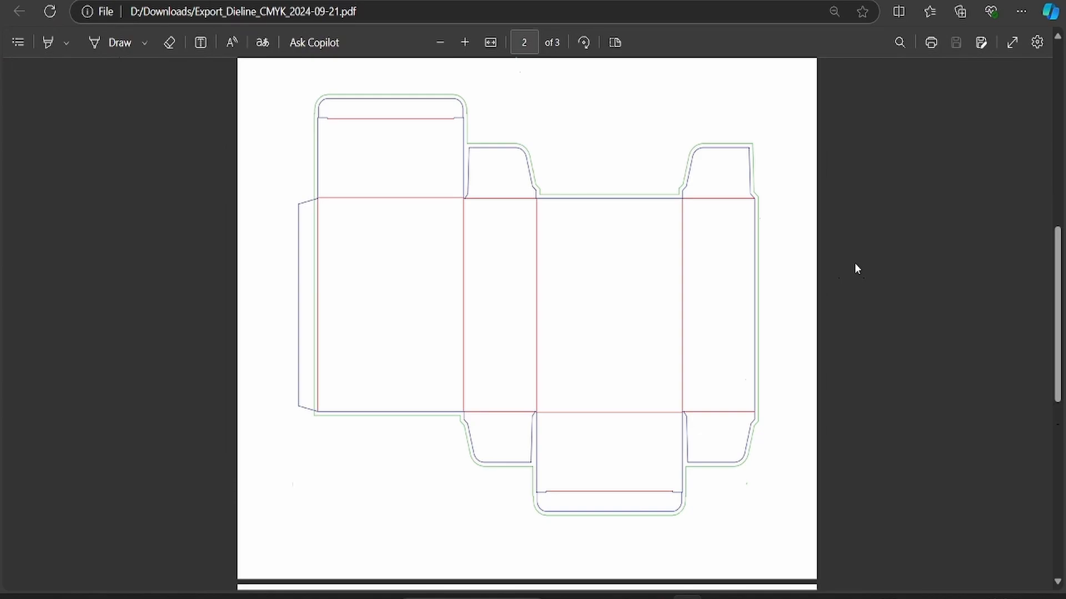
{"action": "key", "text": "super+shift+s"}
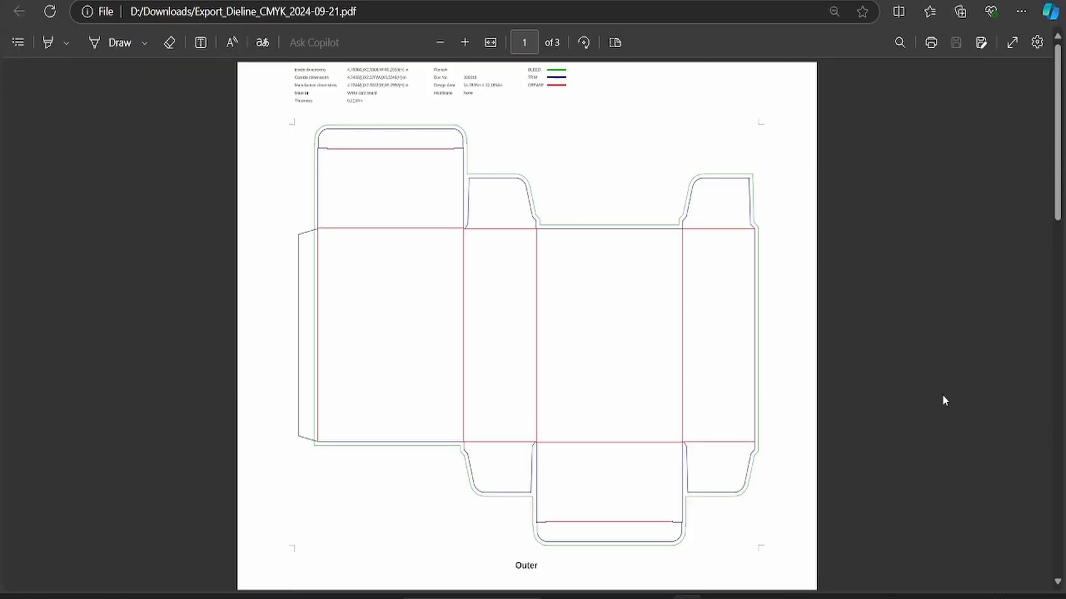
{"action": "scroll", "coordinate": [760, 336], "scroll_direction": "up", "scroll_amount": 3}
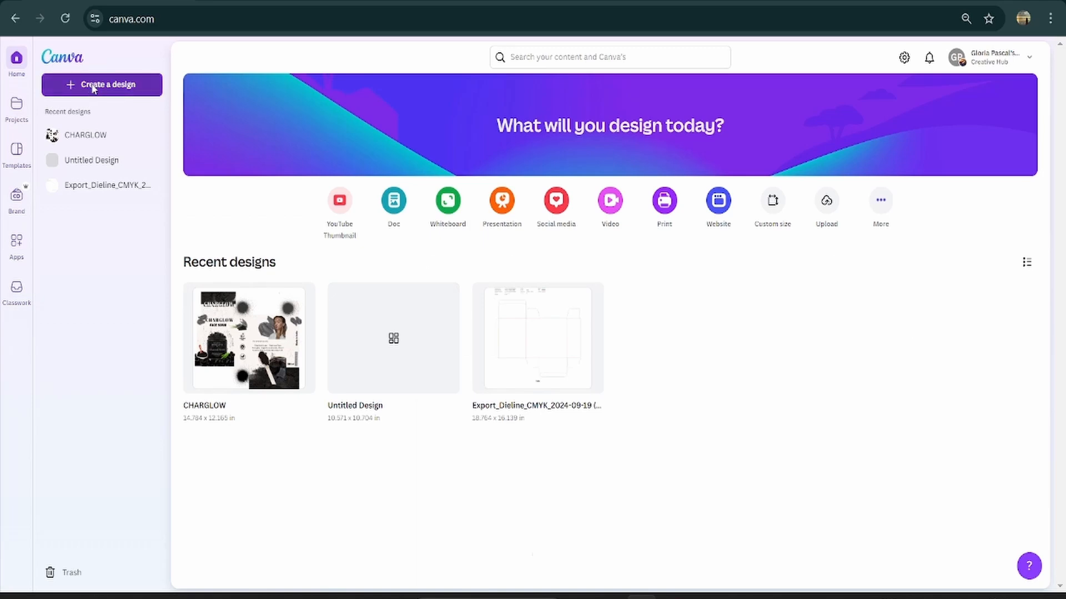
Step: In Canva, create a custom-size design in inches, 14.784 wide and 12.165 high
{"action": "left_click", "coordinate": [94, 88]}
{"action": "left_click", "coordinate": [289, 346]}
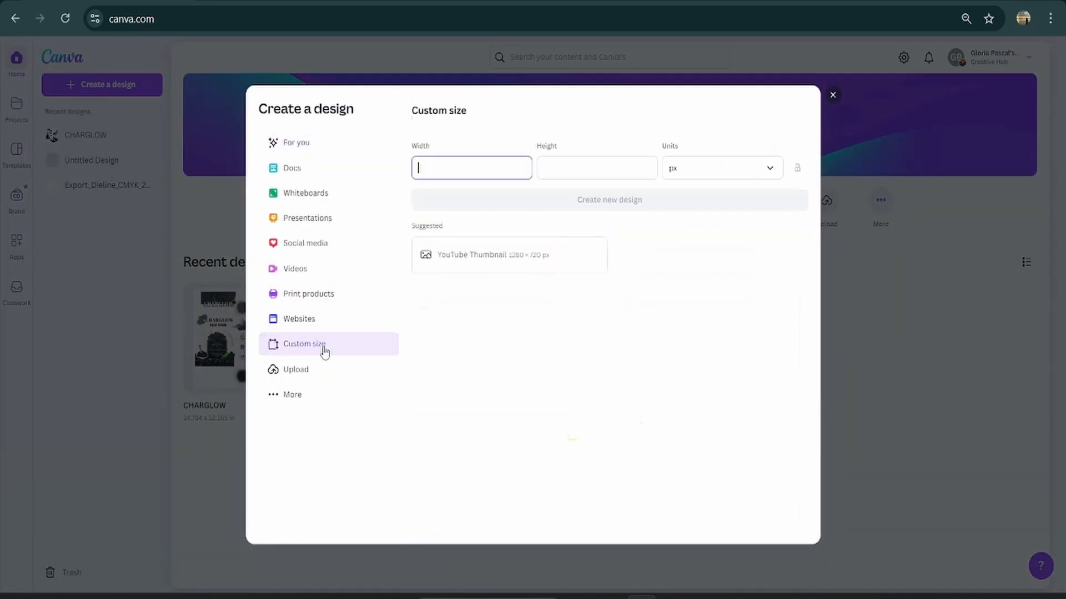
{"action": "left_click", "coordinate": [747, 170]}
{"action": "left_click", "coordinate": [697, 225]}
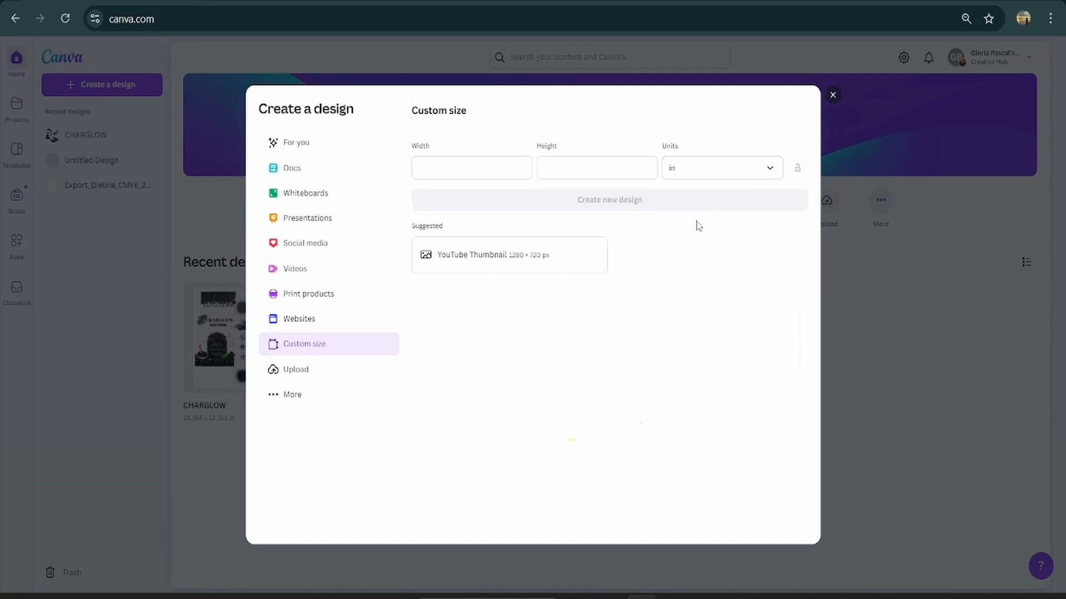
{"action": "left_click", "coordinate": [479, 176]}
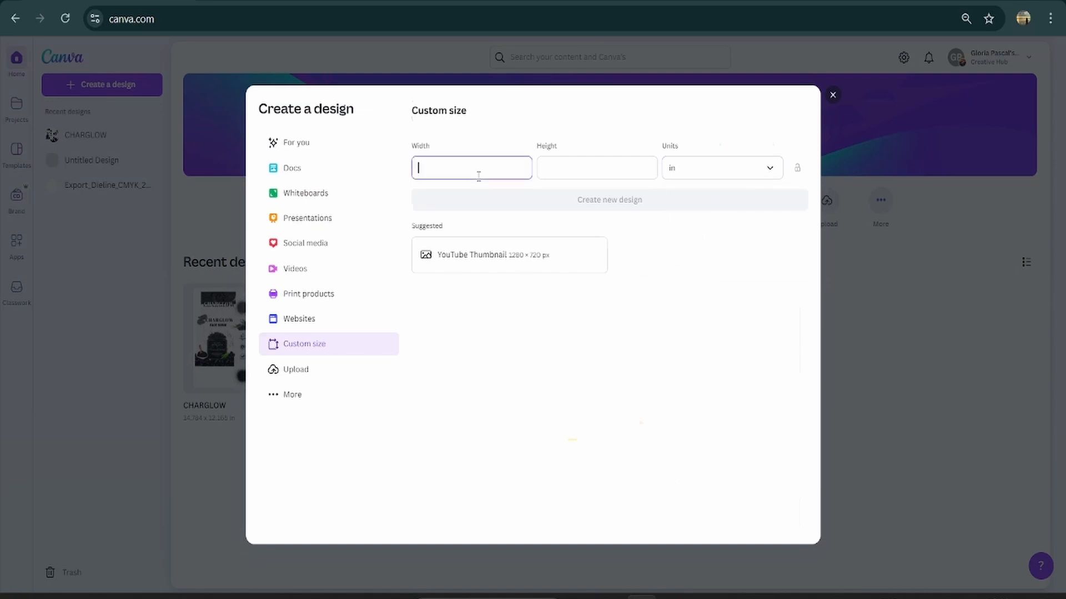
{"action": "type", "text": "14"}
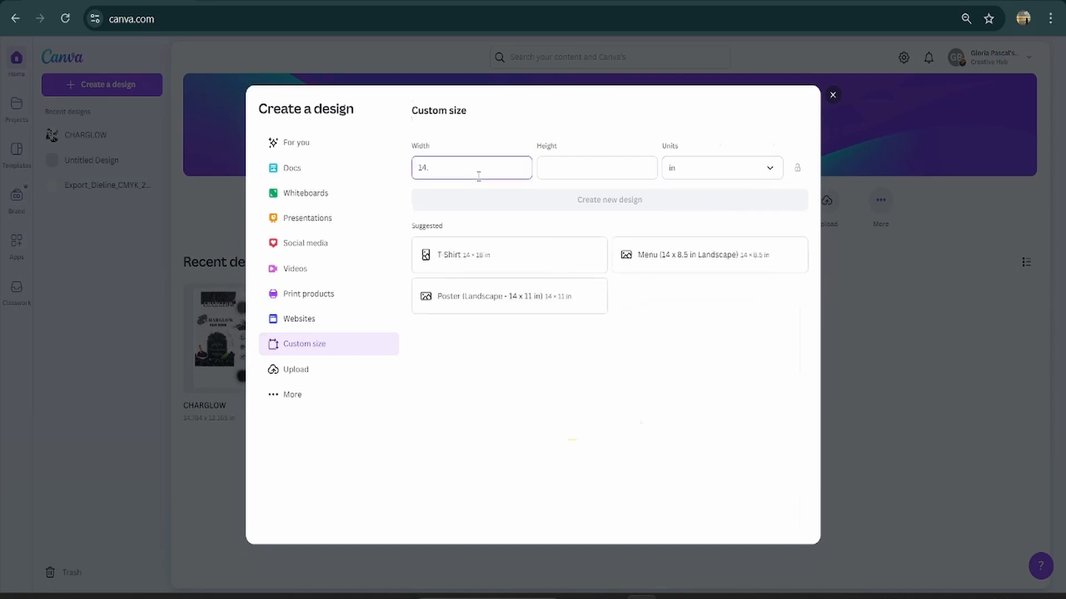
{"action": "type", "text": ".784"}
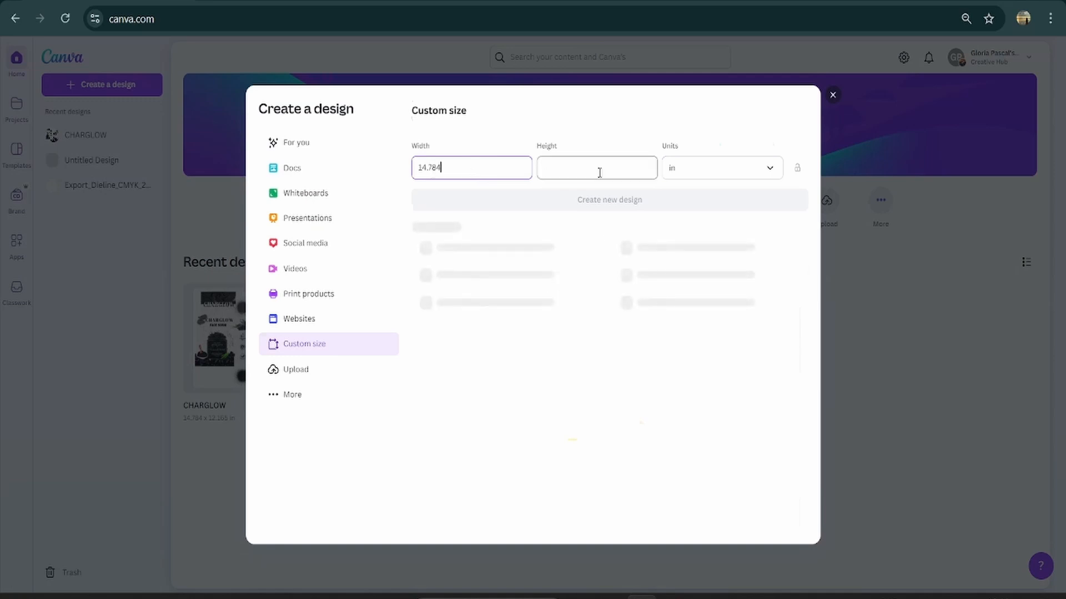
{"action": "left_click", "coordinate": [617, 175]}
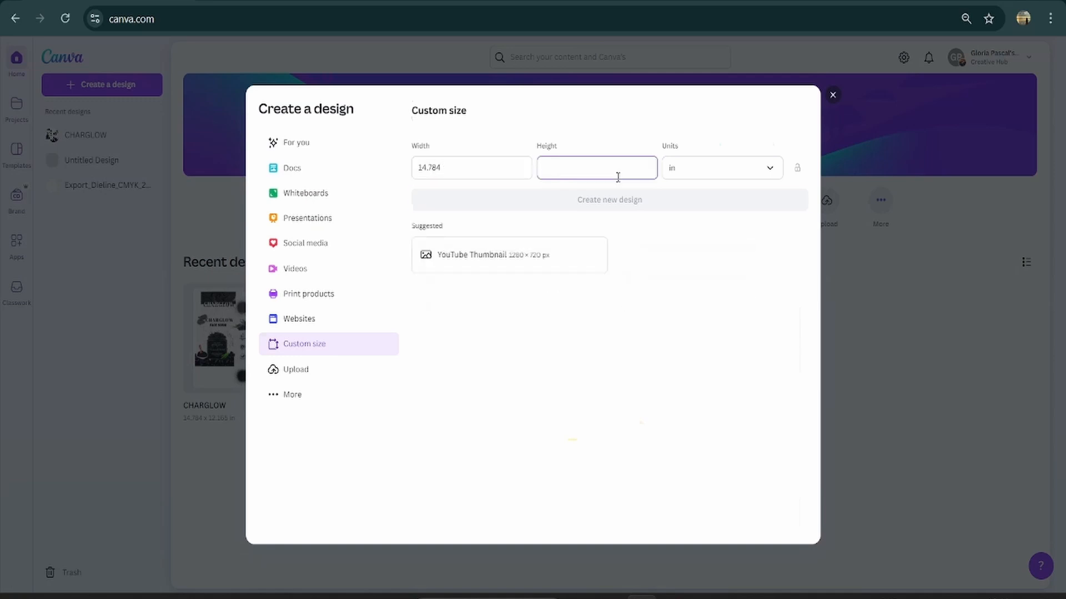
{"action": "type", "text": "12.165"}
{"action": "left_click", "coordinate": [618, 202]}
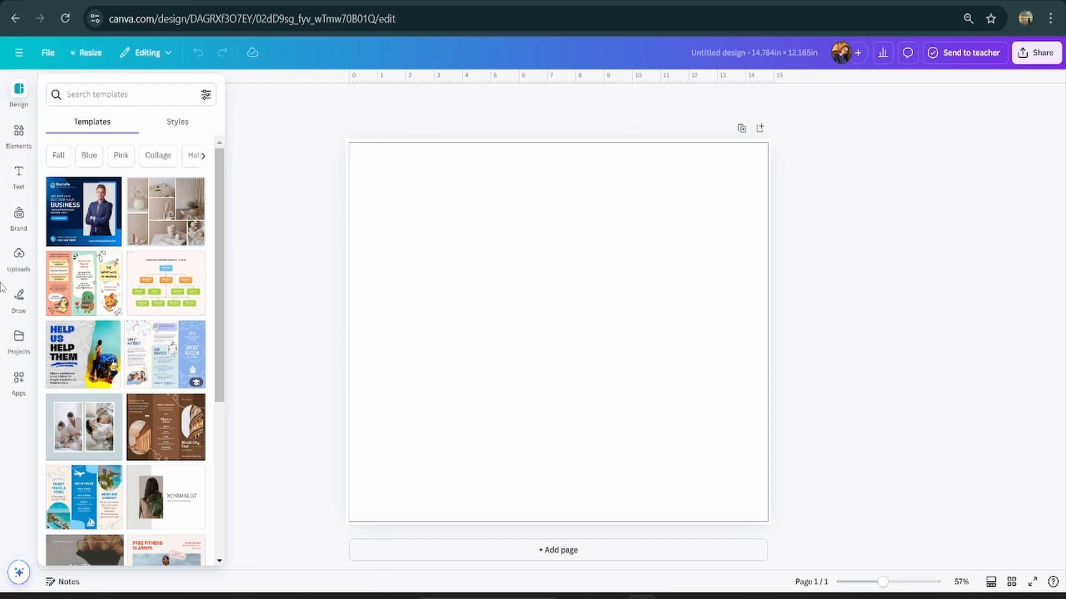
Step: Place the uploaded dieline image on the page, then enlarge and reposition it so the dieline fills the page
{"action": "left_click", "coordinate": [13, 268]}
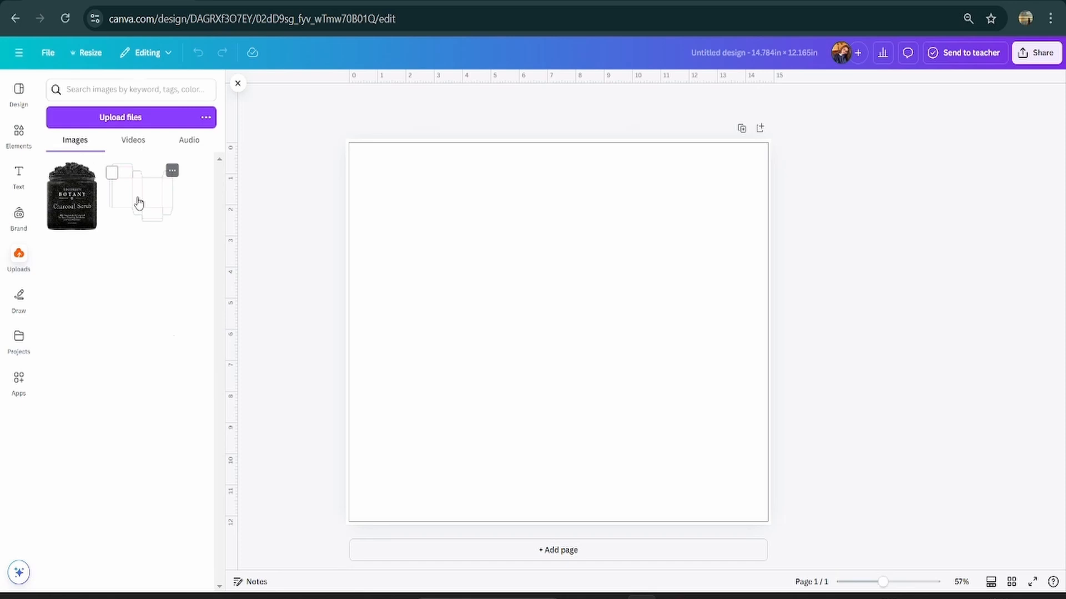
{"action": "left_click", "coordinate": [137, 201]}
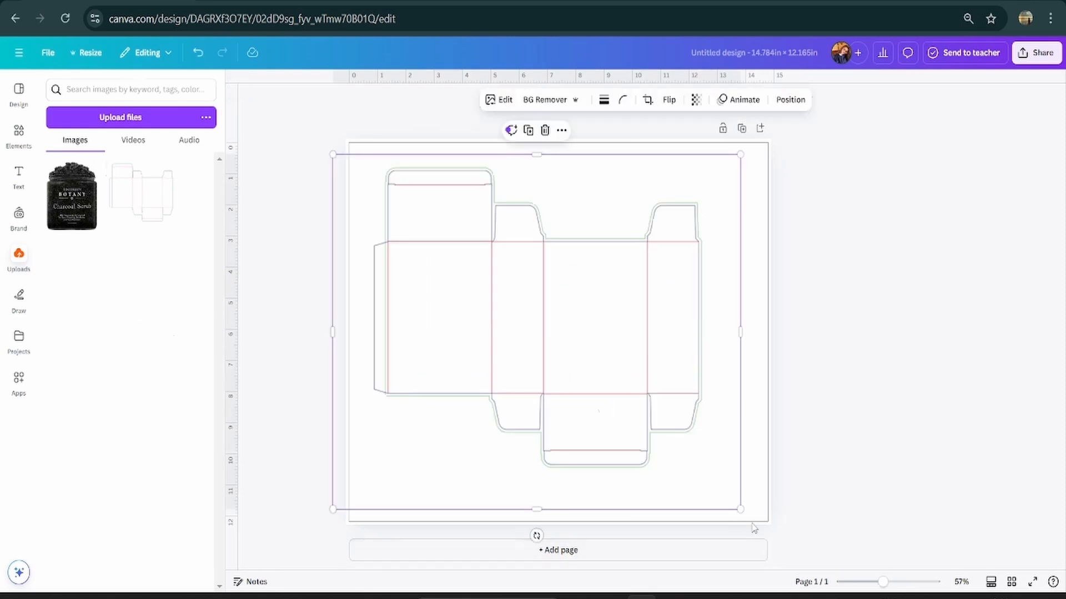
{"action": "left_click_drag", "start_coordinate": [740, 509], "coordinate": [802, 563]}
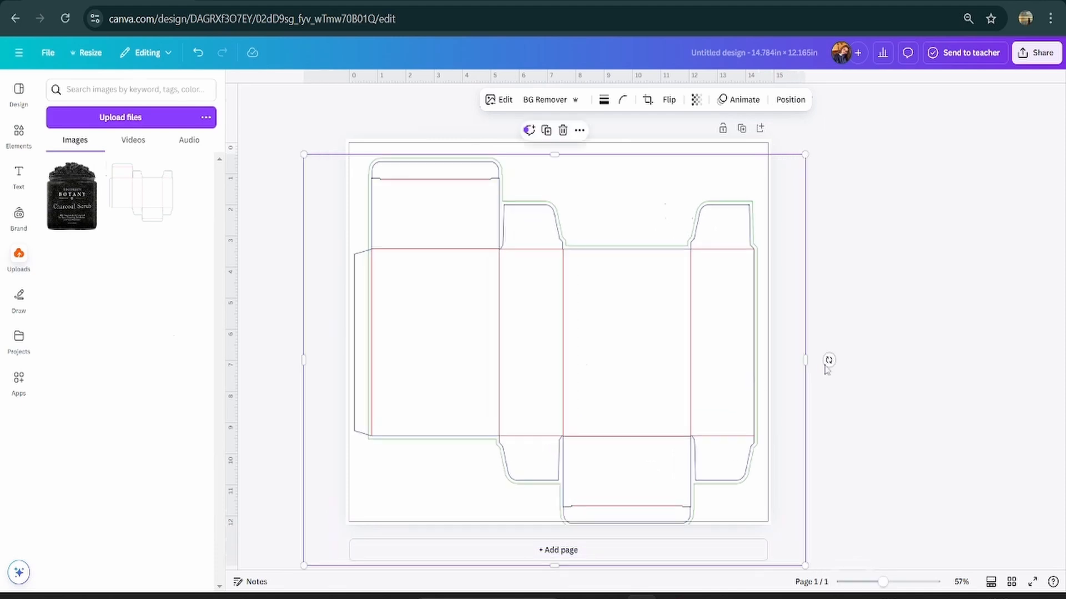
{"action": "left_click", "coordinate": [828, 362]}
Step: Search the elements for "square", add the rounded square shape, and move it to the upper-left corner of the dieline's first main panel
{"action": "left_click", "coordinate": [20, 144]}
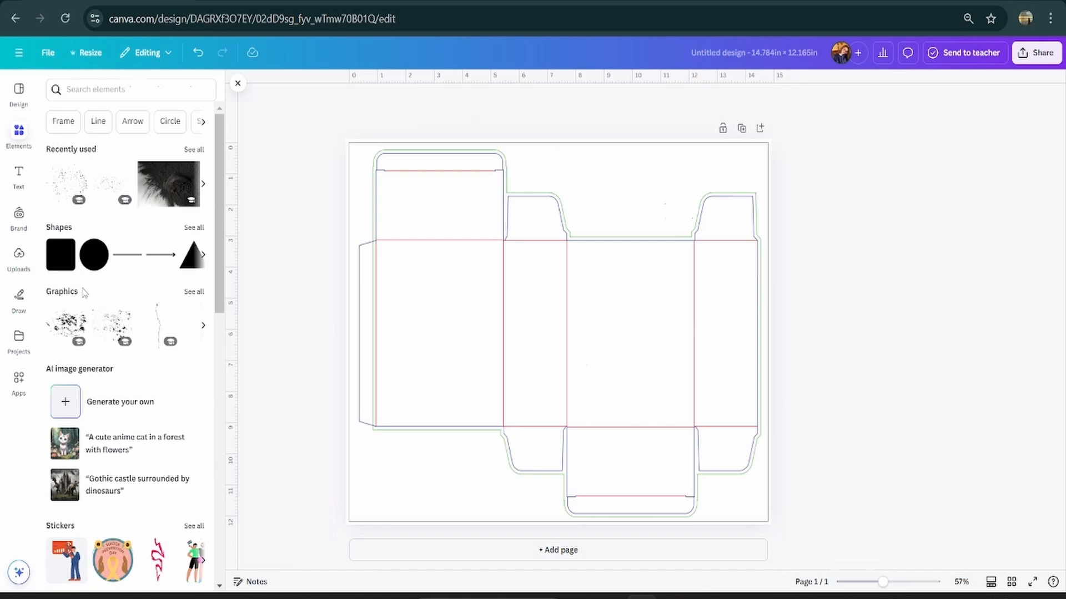
{"action": "left_click", "coordinate": [87, 87]}
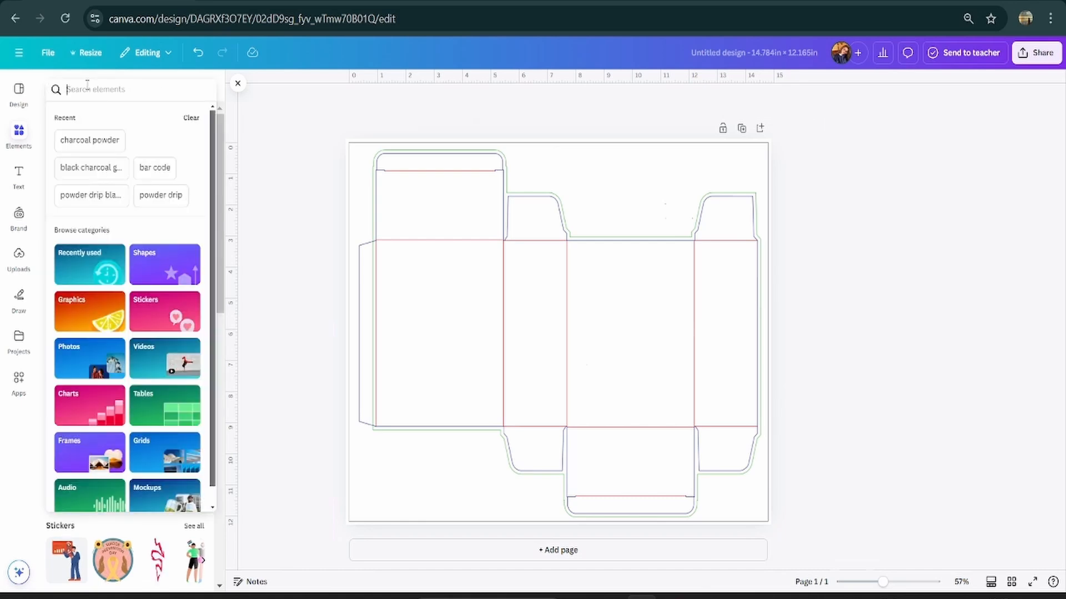
{"action": "type", "text": "sq"}
{"action": "left_click", "coordinate": [82, 192]}
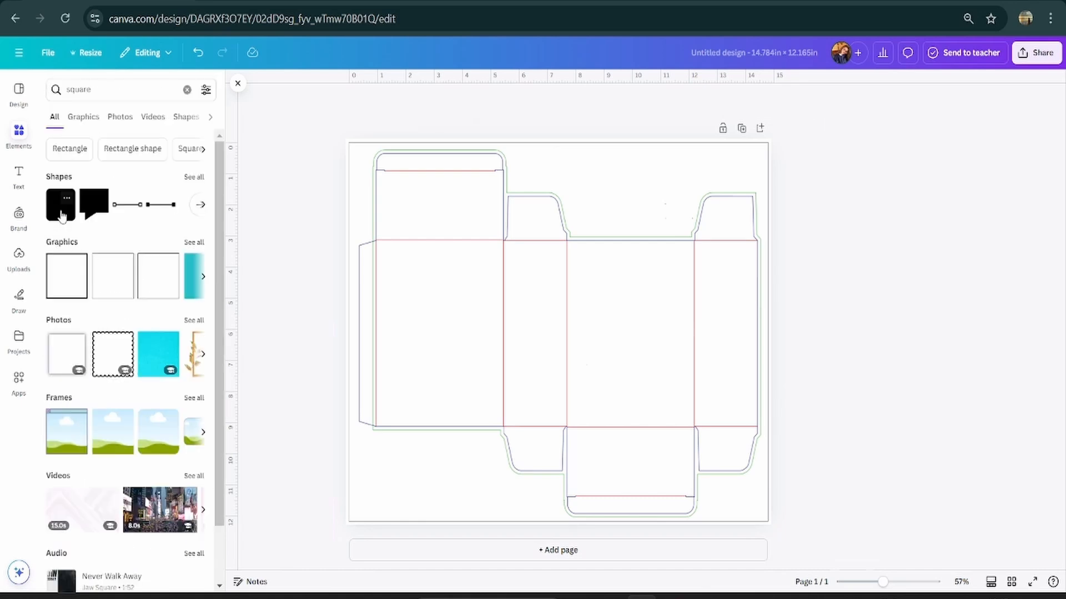
{"action": "left_click", "coordinate": [62, 215]}
{"action": "left_click_drag", "start_coordinate": [519, 309], "coordinate": [422, 294]}
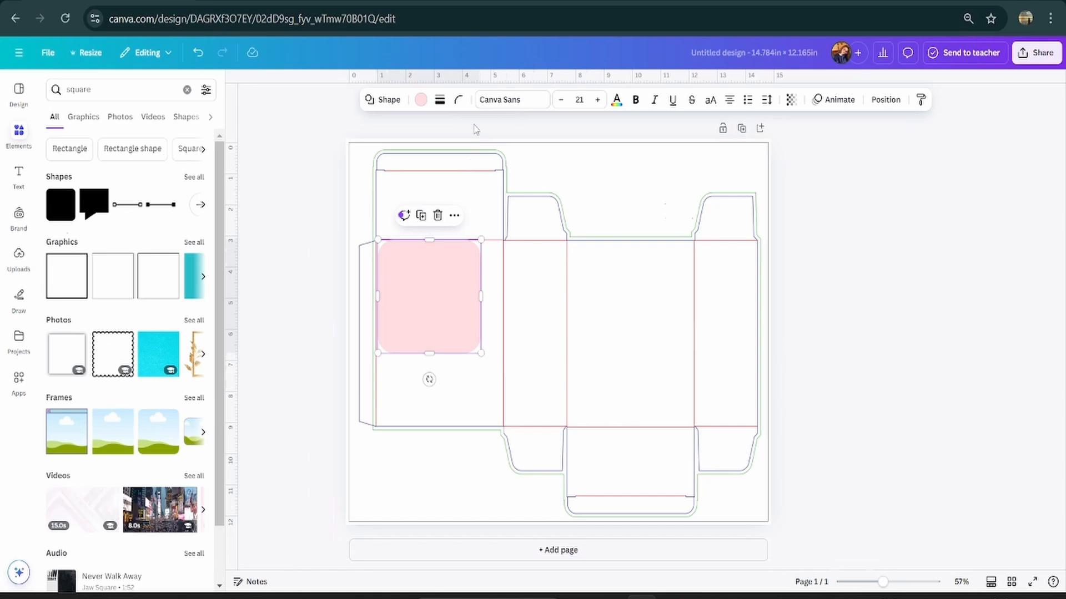
Step: Reduce the square's corner rounding to 2
{"action": "left_click", "coordinate": [459, 101]}
{"action": "left_click_drag", "start_coordinate": [442, 147], "coordinate": [406, 148]}
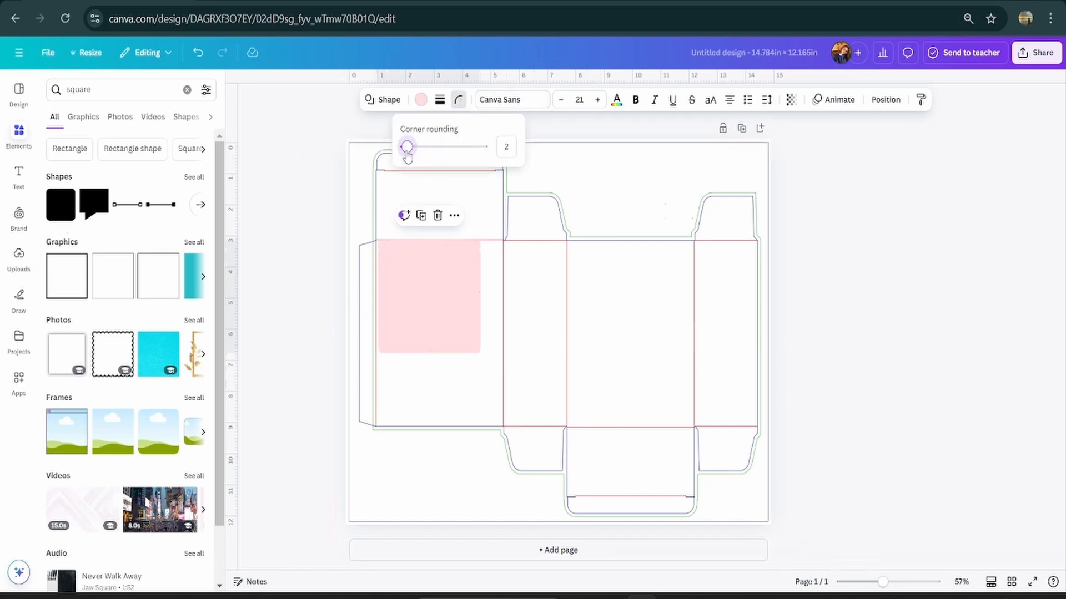
{"action": "left_click", "coordinate": [273, 239]}
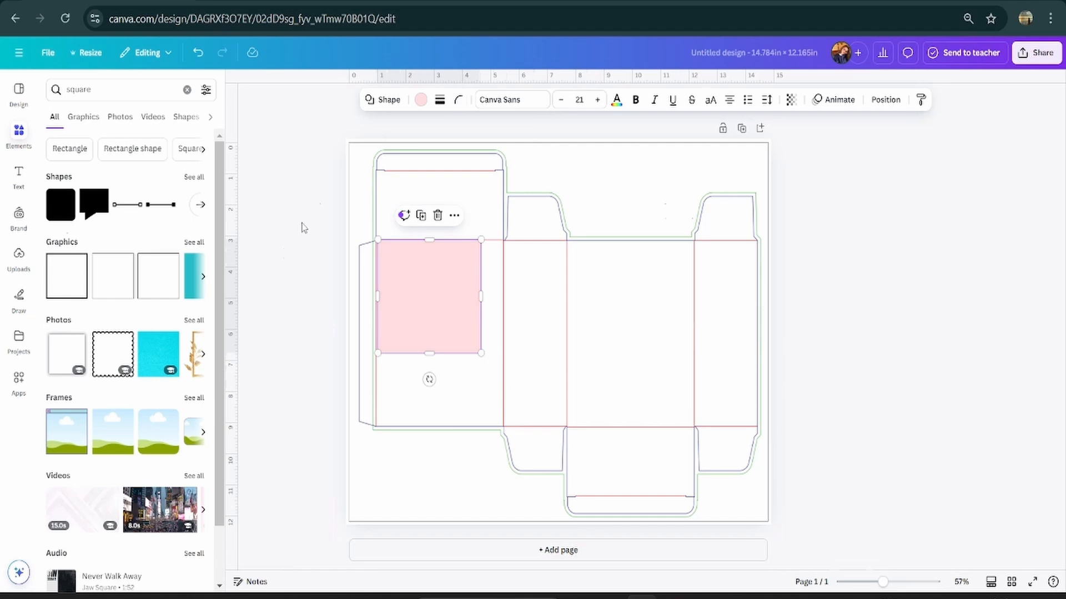
Step: Set the square's fill color to #fbf6f3
{"action": "left_click", "coordinate": [421, 100]}
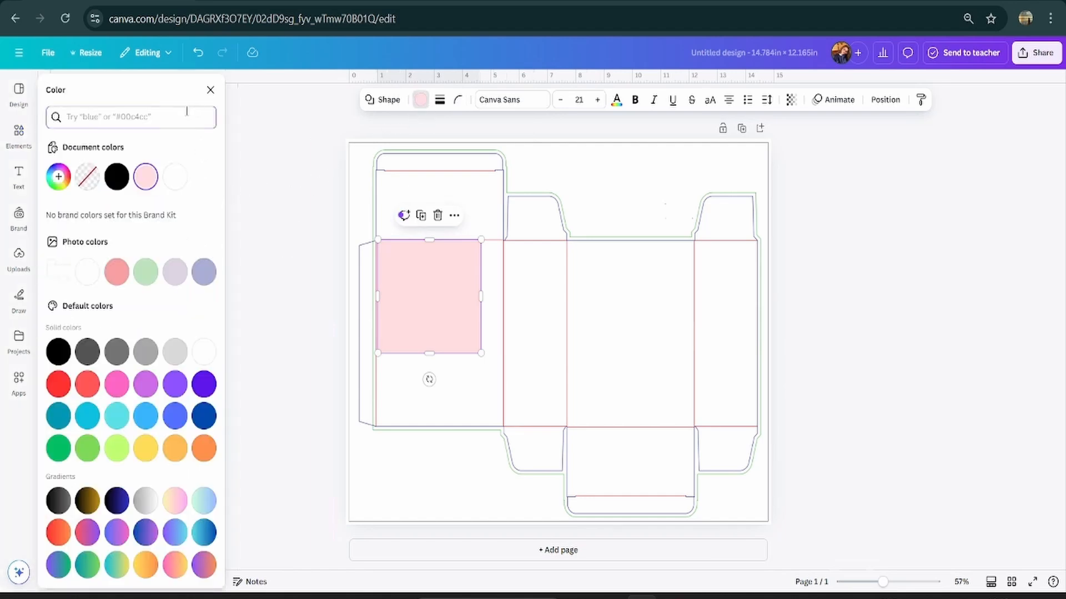
{"action": "type", "text": "#"}
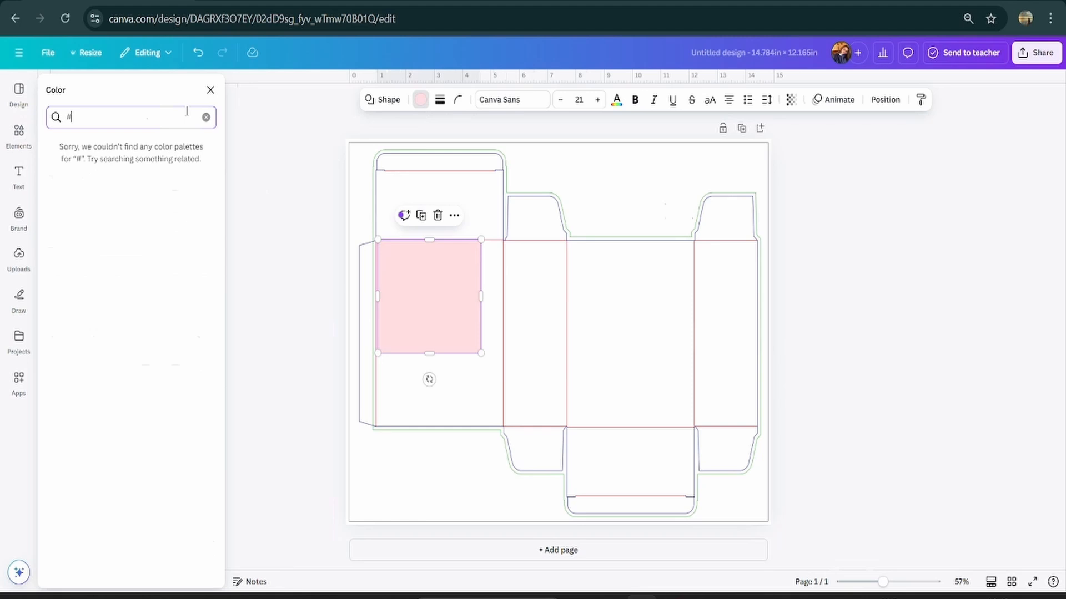
{"action": "type", "text": "fb"}
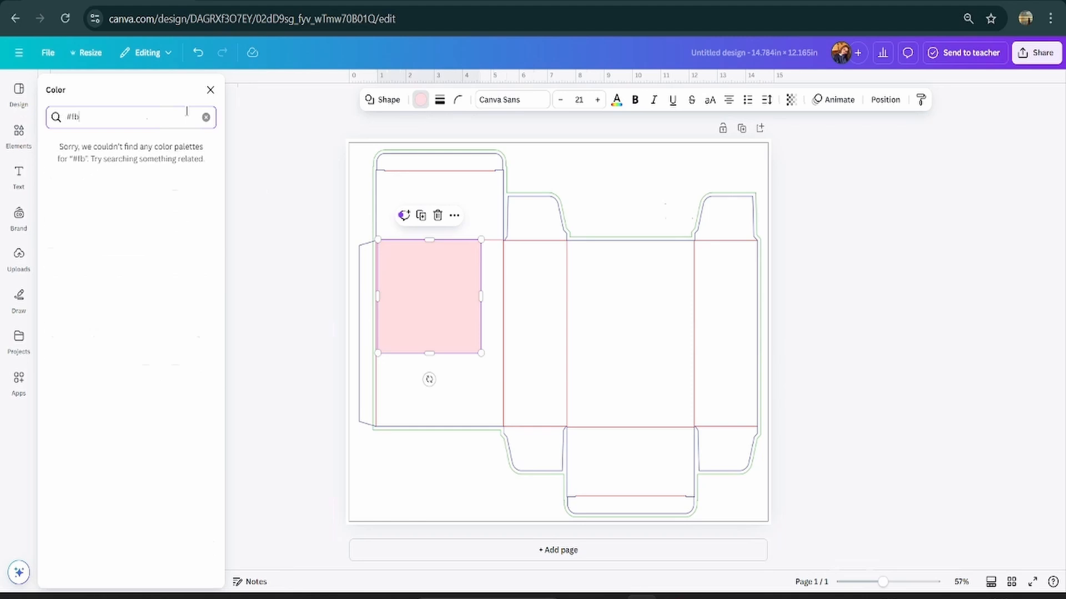
{"action": "type", "text": "f6"}
{"action": "type", "text": "f4"}
{"action": "left_click", "coordinate": [52, 174]}
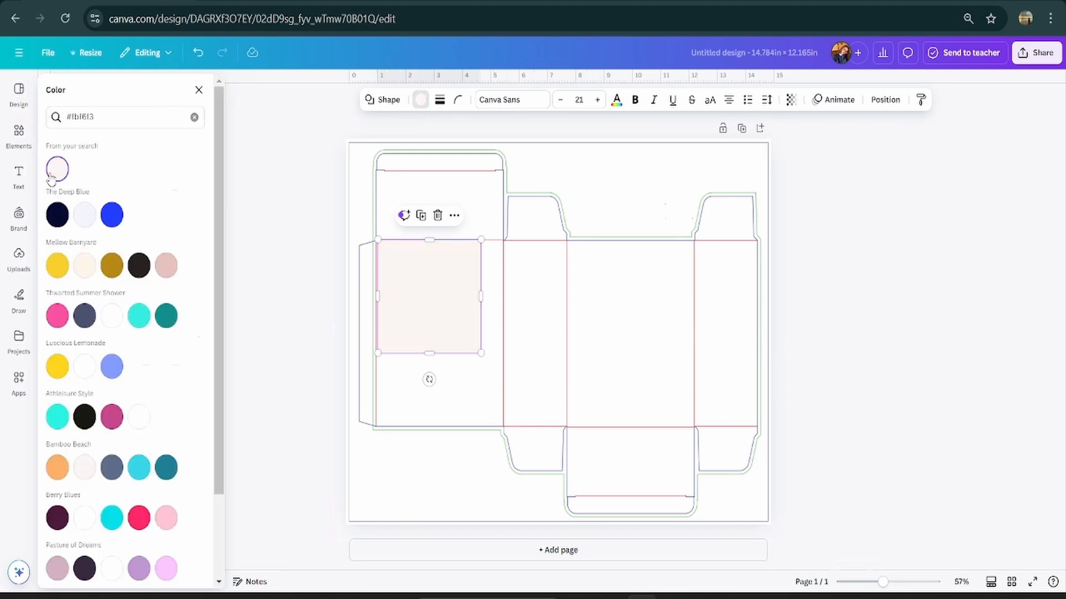
Step: Stretch the cream shape over the four main panels and place a copy on the dieline's upper-left closure flap
{"action": "left_click", "coordinate": [211, 90]}
{"action": "left_click_drag", "start_coordinate": [428, 307], "coordinate": [753, 303]}
{"action": "left_click", "coordinate": [547, 374]}
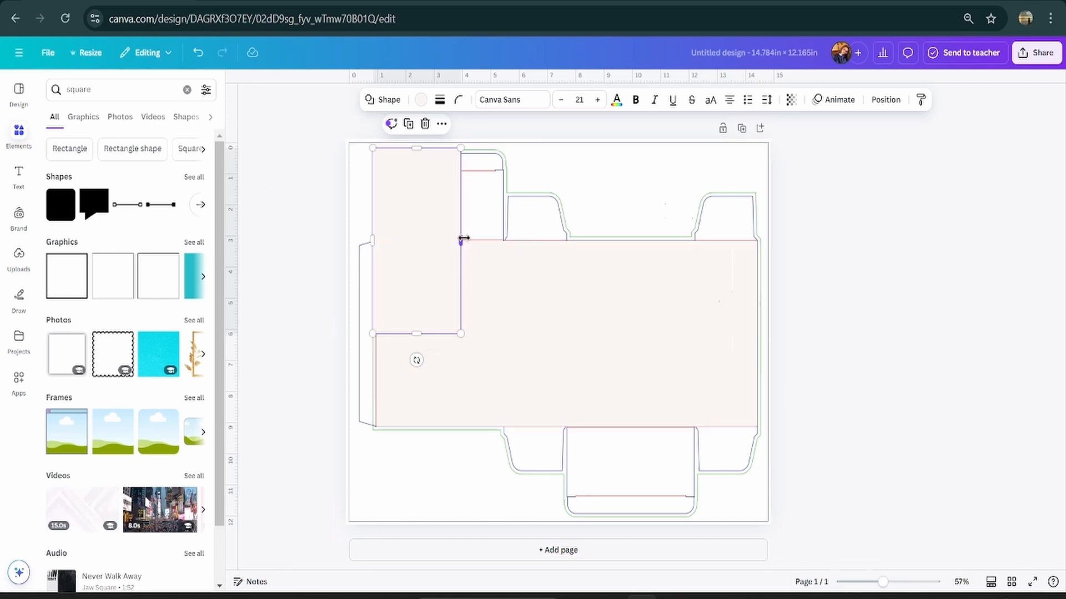
Step: Resize the copy to cover the upper closure flap and increase its corner rounding to about 54
{"action": "left_click_drag", "start_coordinate": [461, 242], "coordinate": [508, 241]}
{"action": "left_click_drag", "start_coordinate": [466, 211], "coordinate": [462, 203]}
{"action": "left_click_drag", "start_coordinate": [440, 330], "coordinate": [455, 242]}
{"action": "left_click", "coordinate": [458, 99]}
{"action": "left_click_drag", "start_coordinate": [409, 147], "coordinate": [445, 147]}
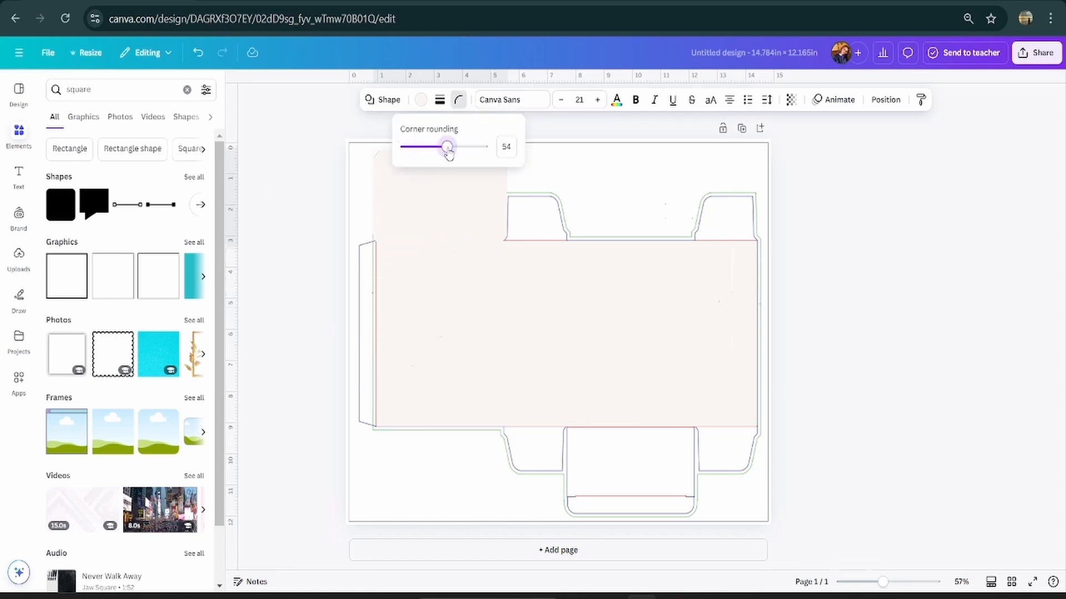
{"action": "left_click_drag", "start_coordinate": [434, 211], "coordinate": [433, 209]}
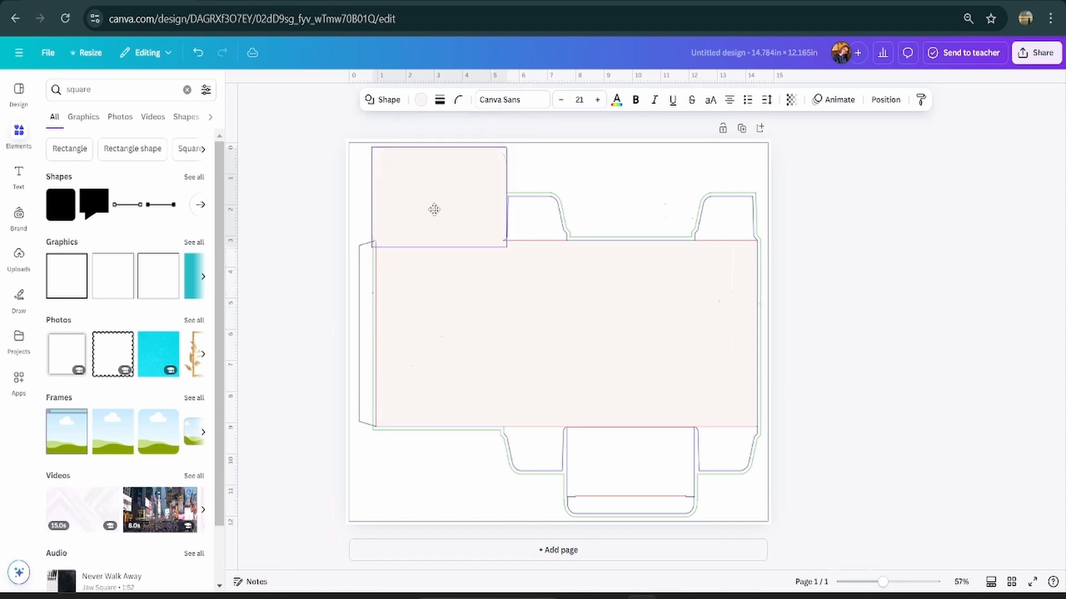
{"action": "key", "text": "Escape"}
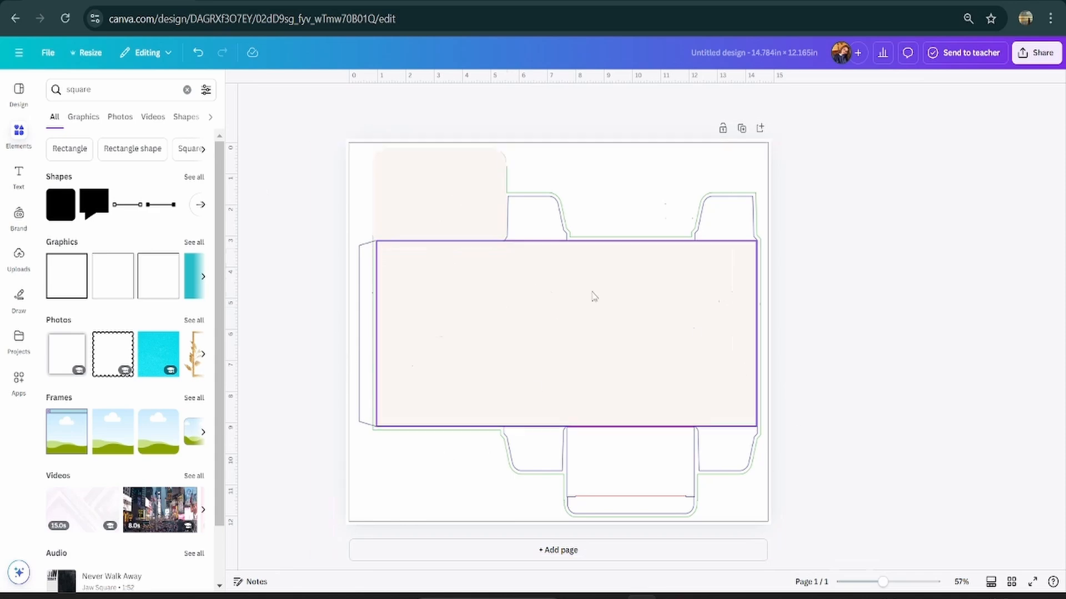
Step: Widen the main panels' cream rectangle to also cover the narrow glue flap
{"action": "left_click", "coordinate": [536, 295]}
{"action": "left_click_drag", "start_coordinate": [376, 331], "coordinate": [361, 331]}
Step: Duplicate the upper flap's rounded rectangle and fit smaller copies over the four small side flaps
{"action": "left_click", "coordinate": [450, 168]}
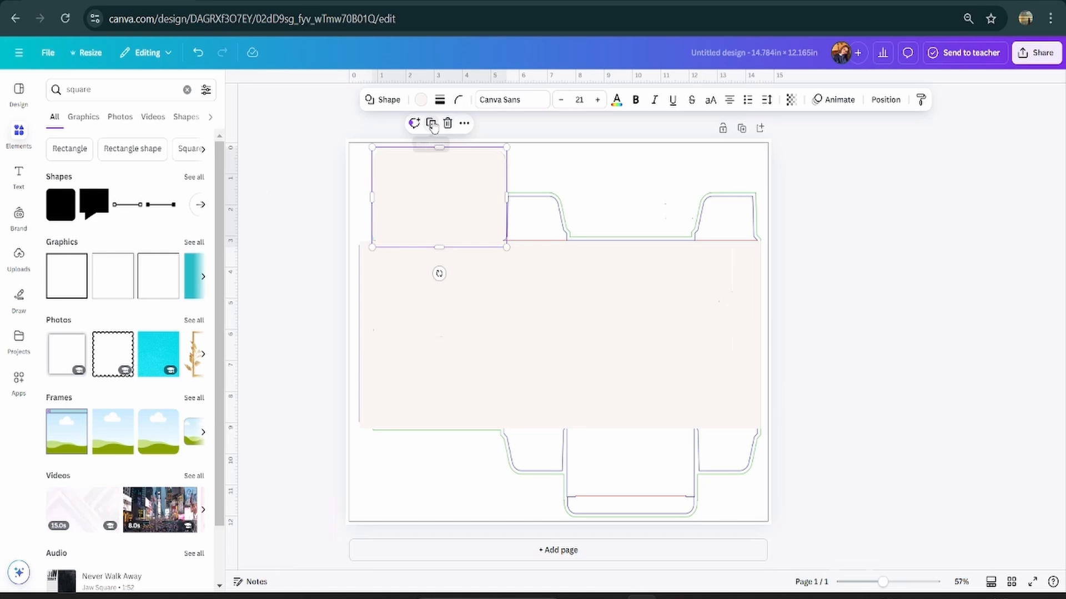
{"action": "left_click_drag", "start_coordinate": [450, 168], "coordinate": [566, 201]}
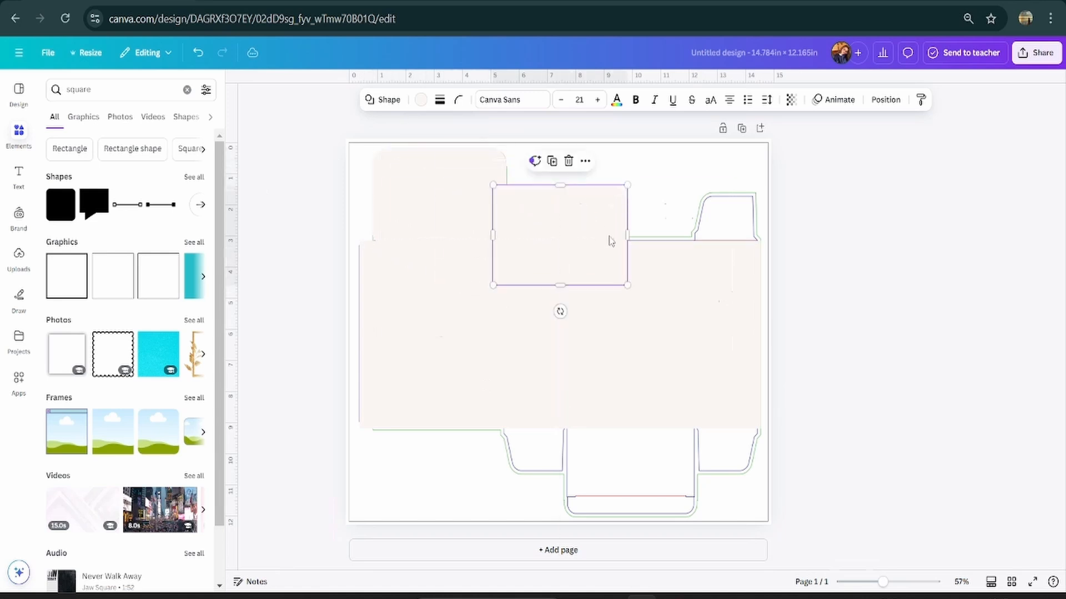
{"action": "left_click_drag", "start_coordinate": [627, 283], "coordinate": [585, 255]}
{"action": "key", "text": "ctrl+z"}
{"action": "key", "text": "ctrl+z"}
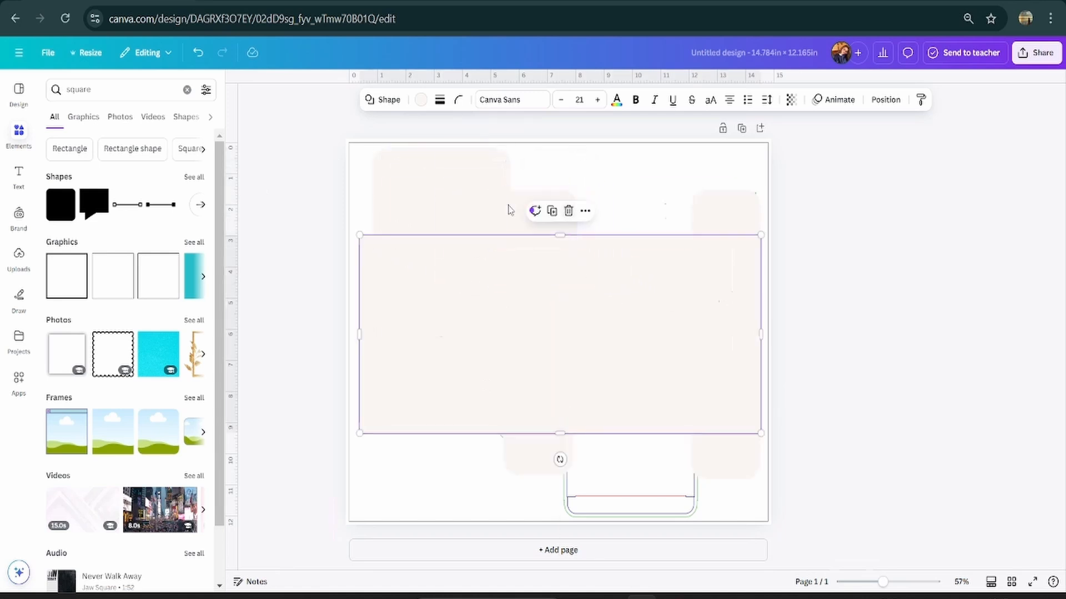
Step: Cover the lower closure flap with a copy of the upper flap's rounded rectangle and slightly widen the main panels' cream rectangle
{"action": "left_click_drag", "start_coordinate": [399, 194], "coordinate": [644, 473]}
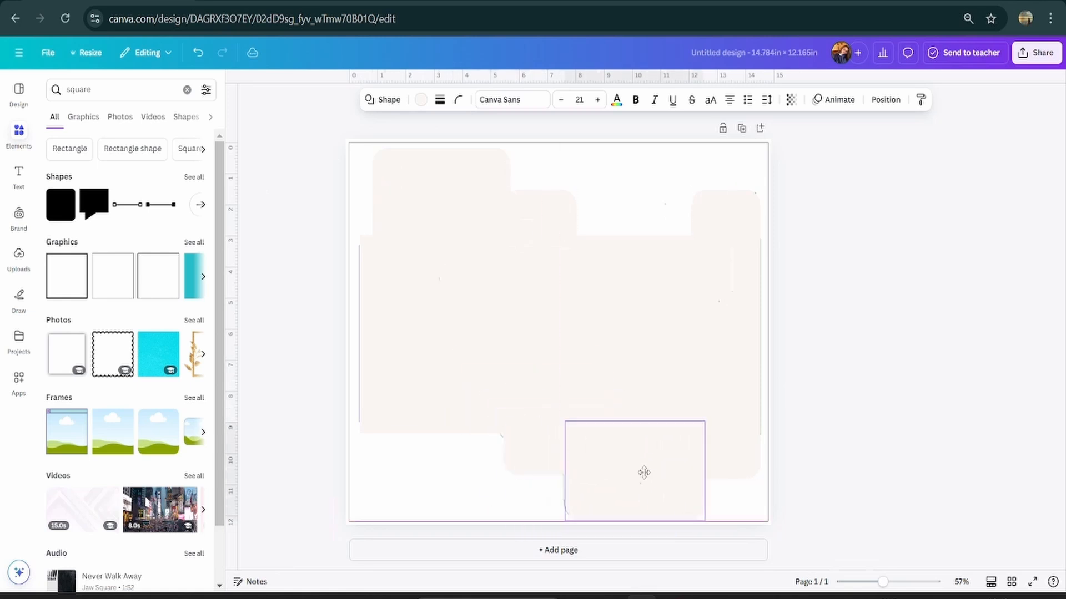
{"action": "left_click", "coordinate": [716, 305]}
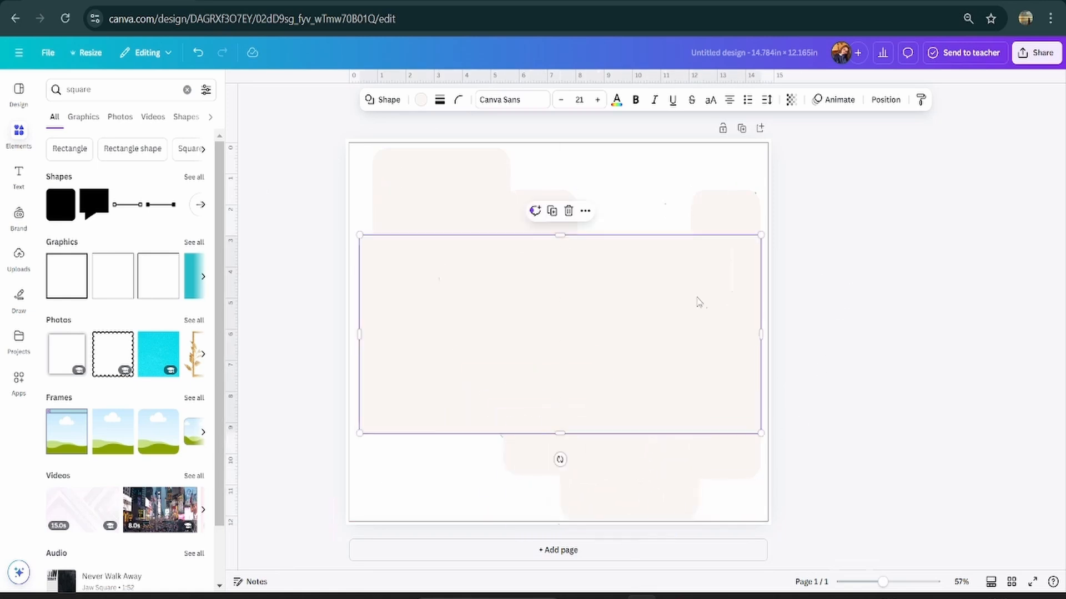
{"action": "left_click", "coordinate": [839, 312]}
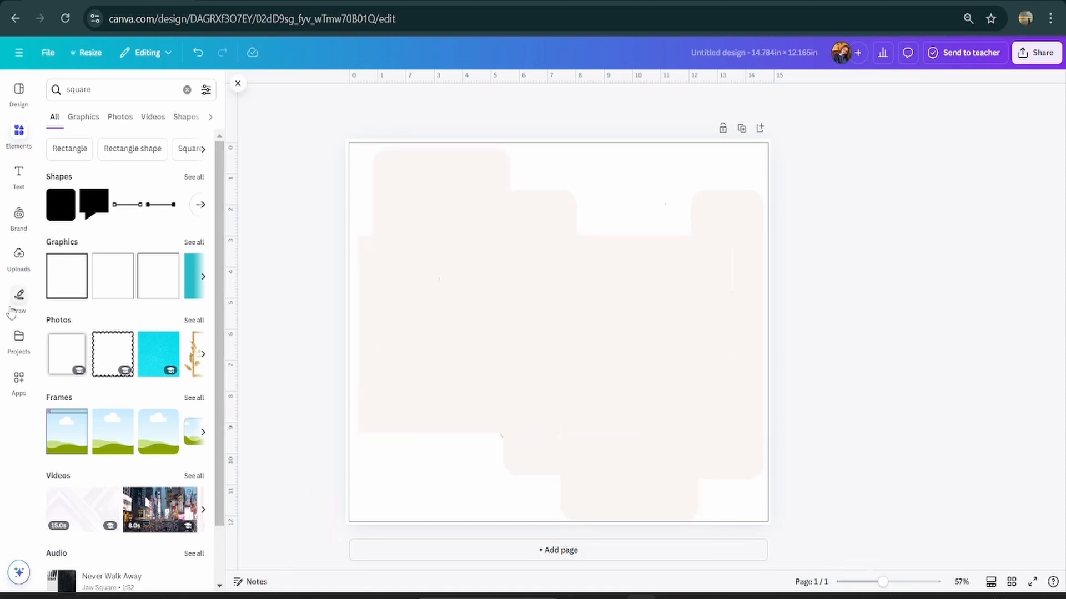
Step: Add another copy of the uploaded dieline image on top of the cream shapes and remove its background
{"action": "left_click", "coordinate": [12, 267]}
{"action": "left_click", "coordinate": [143, 192]}
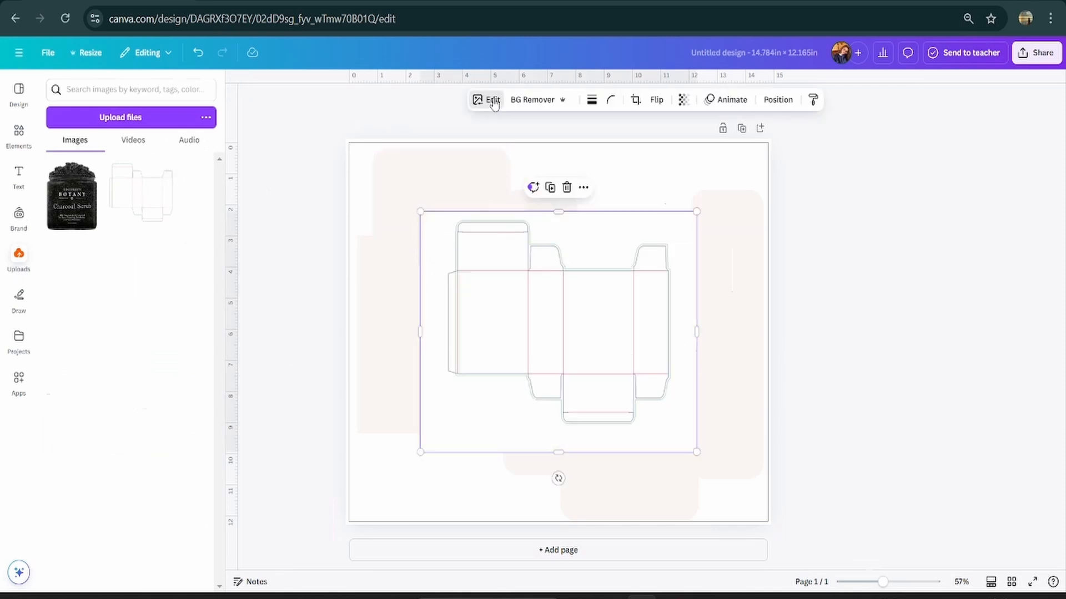
{"action": "left_click", "coordinate": [261, 194]}
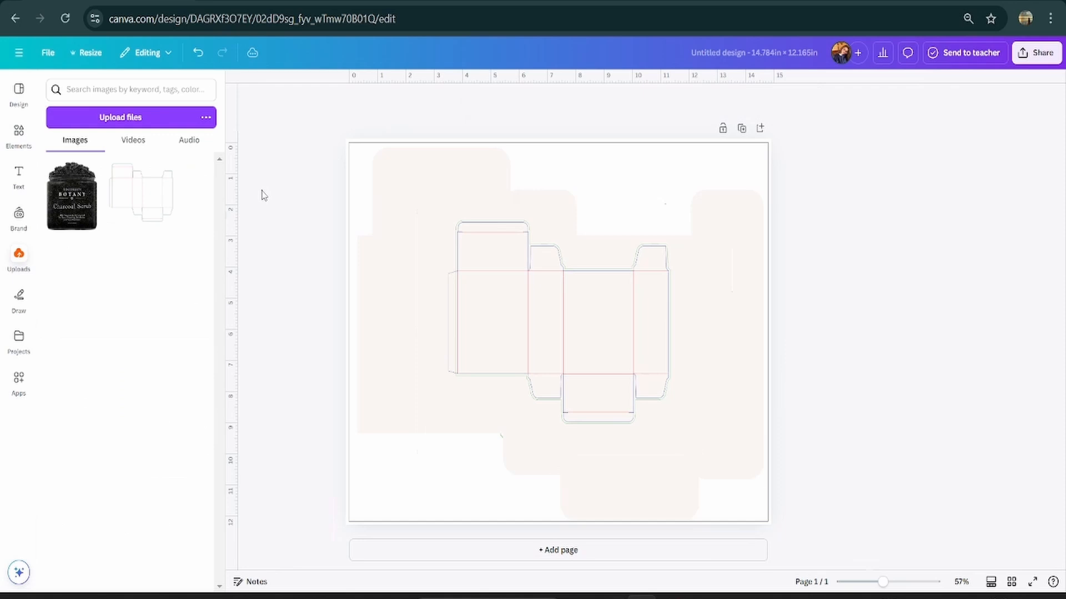
Step: Move and enlarge the transparent dieline until its panels and flaps line up with the cream shapes across the page
{"action": "left_click_drag", "start_coordinate": [557, 333], "coordinate": [471, 257]}
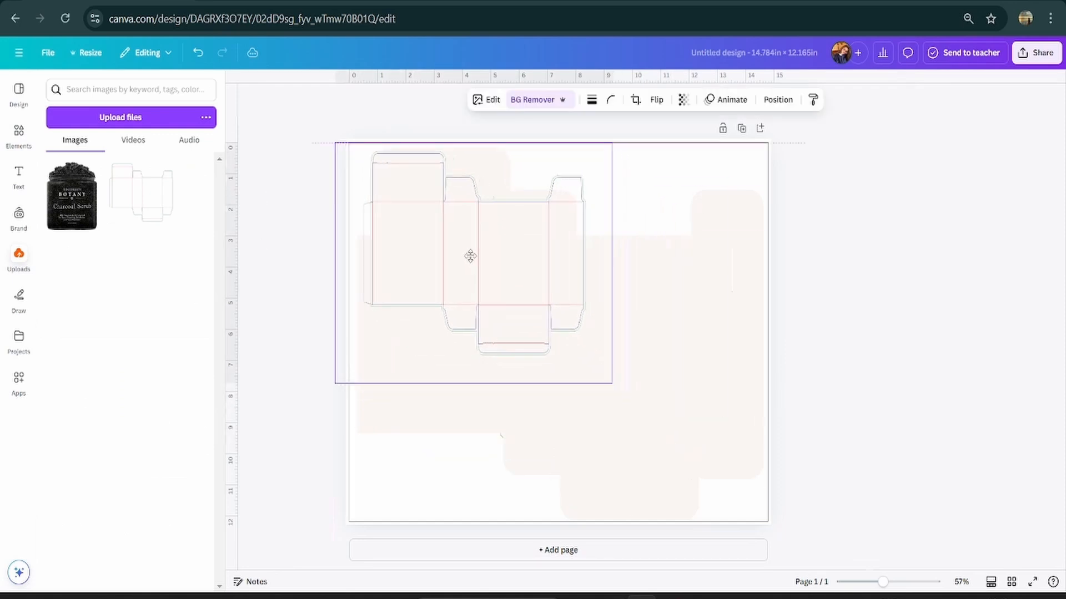
{"action": "left_click_drag", "start_coordinate": [611, 382], "coordinate": [831, 529]}
{"action": "mouse_move", "coordinate": [711, 396]}
{"action": "left_mouse_down"}
{"action": "mouse_move", "coordinate": [685, 381]}
{"action": "mouse_move", "coordinate": [695, 393]}
{"action": "left_mouse_up"}
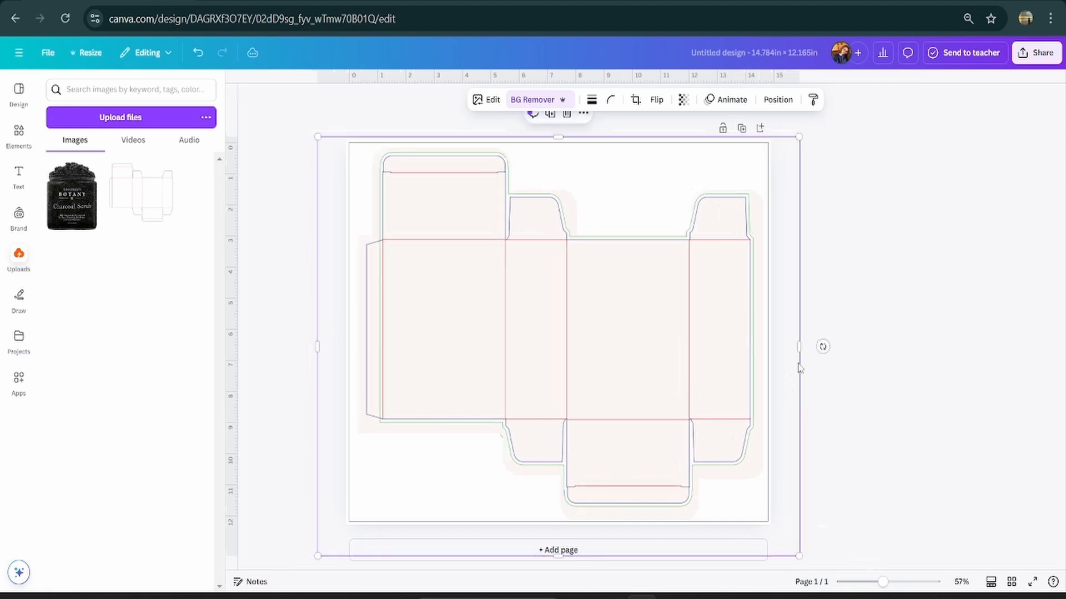
{"action": "left_click_drag", "start_coordinate": [800, 347], "coordinate": [812, 347]}
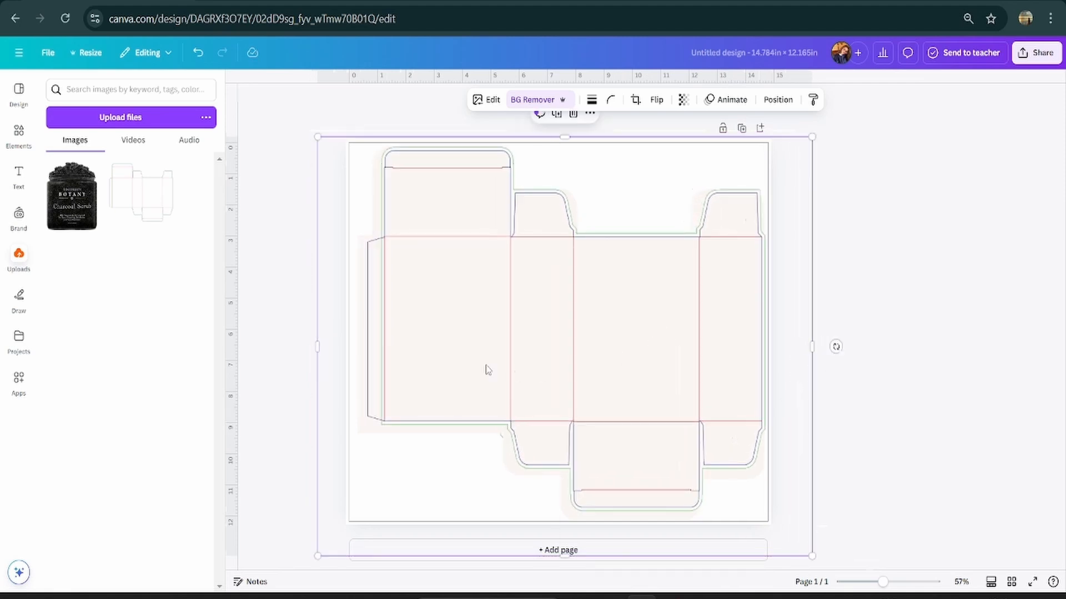
{"action": "left_click", "coordinate": [927, 319]}
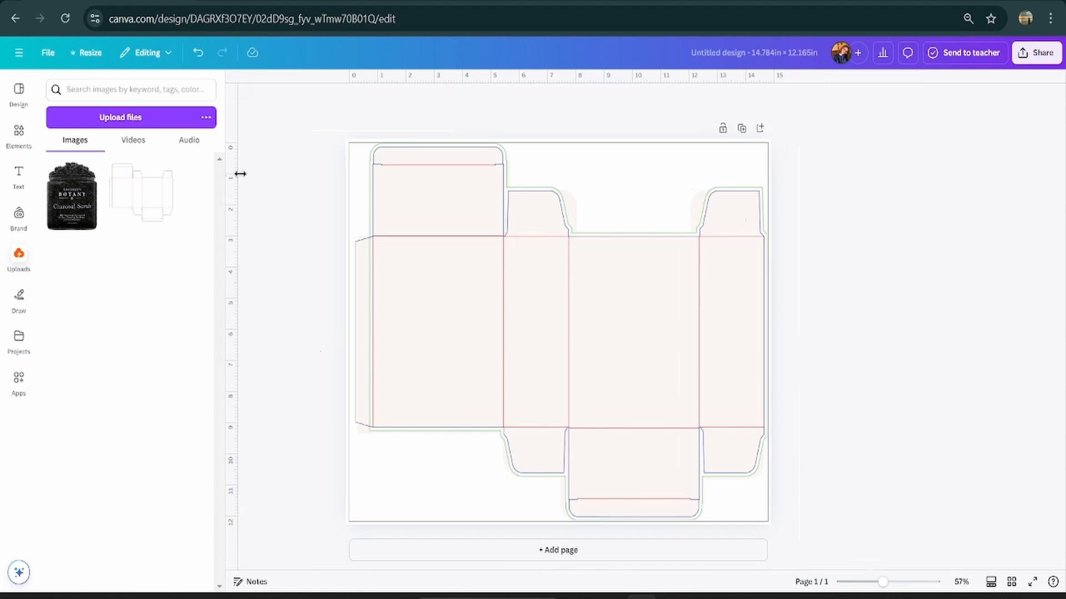
Step: Place horizontal and vertical ruler guides along the dieline's fold lines, with the last vertical guide at 12.357 in
{"action": "left_click_drag", "start_coordinate": [397, 78], "coordinate": [400, 237]}
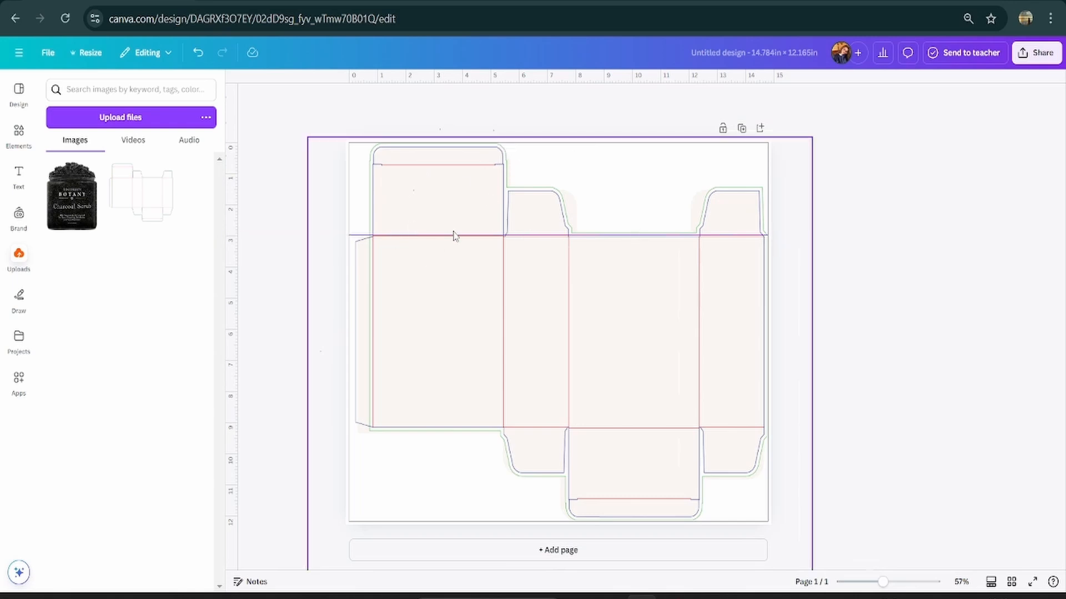
{"action": "left_click_drag", "start_coordinate": [526, 78], "coordinate": [525, 428]}
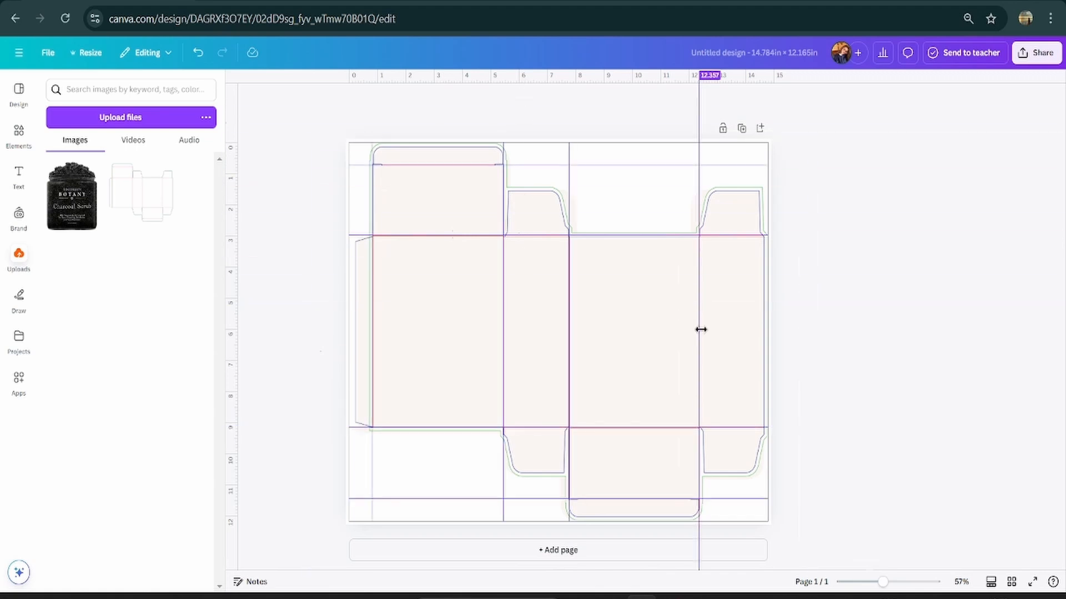
{"action": "left_click_drag", "start_coordinate": [699, 328], "coordinate": [699, 328]}
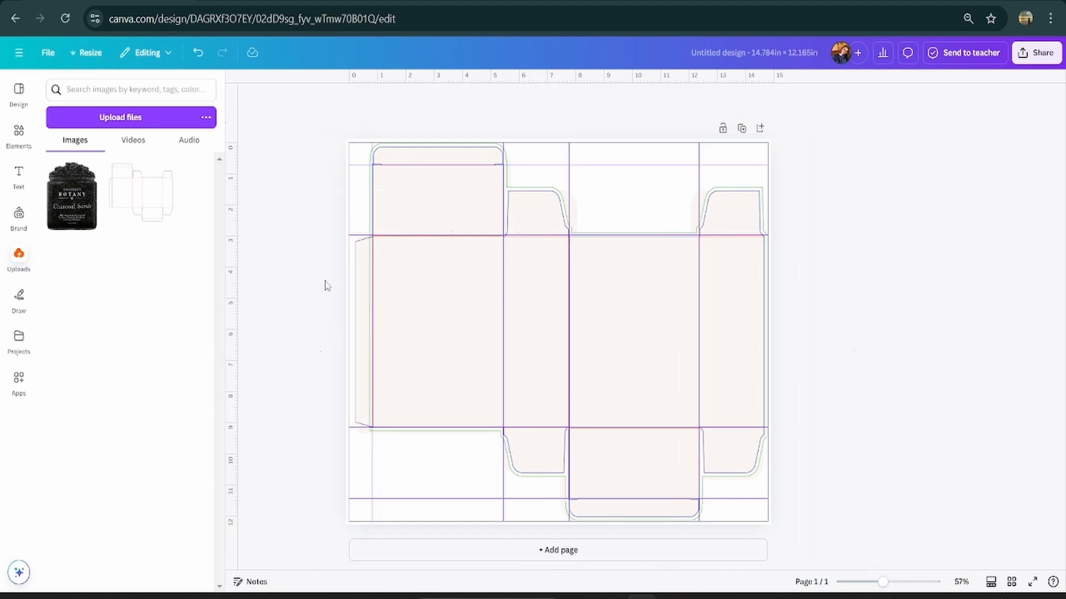
Step: Delete both dieline images, the original behind the cream shapes and the transparent one on top, keeping only shapes and guides
{"action": "left_click", "coordinate": [427, 212]}
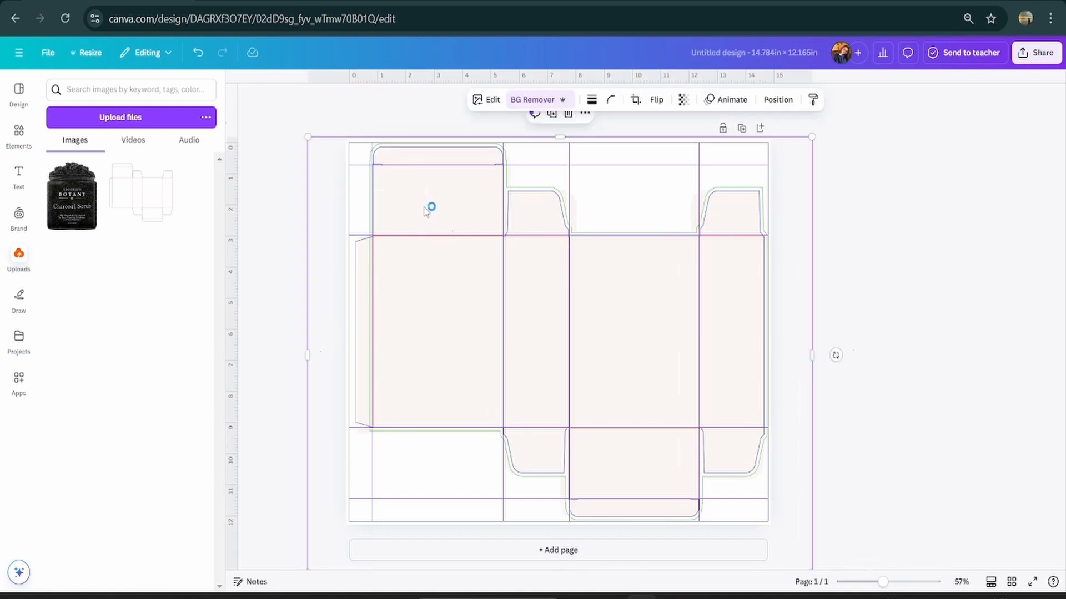
{"action": "left_click", "coordinate": [585, 114]}
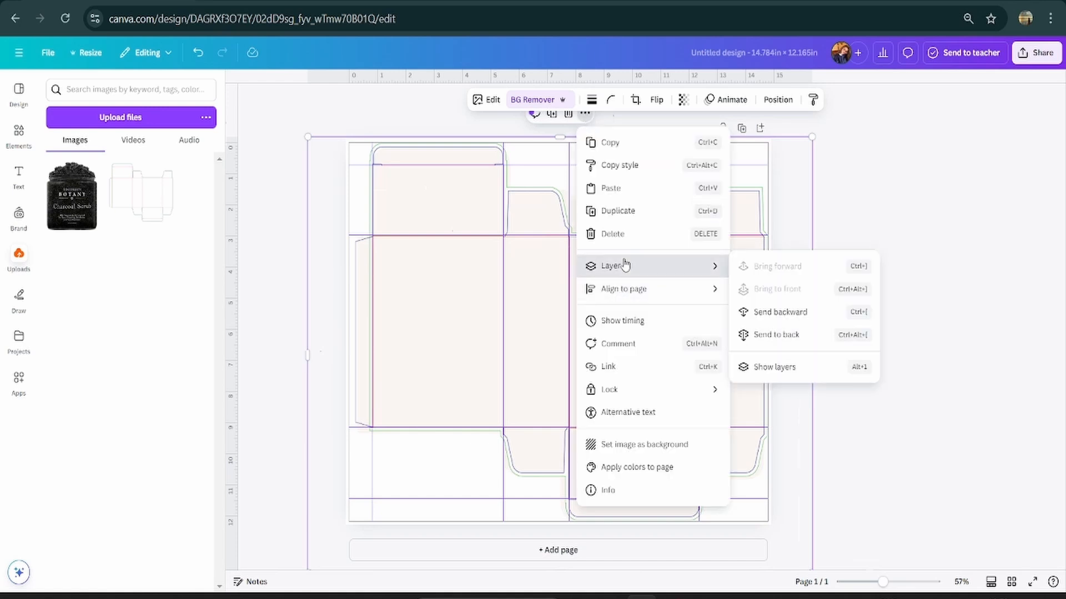
{"action": "mouse_move", "coordinate": [702, 274]}
{"action": "left_click", "coordinate": [805, 369]}
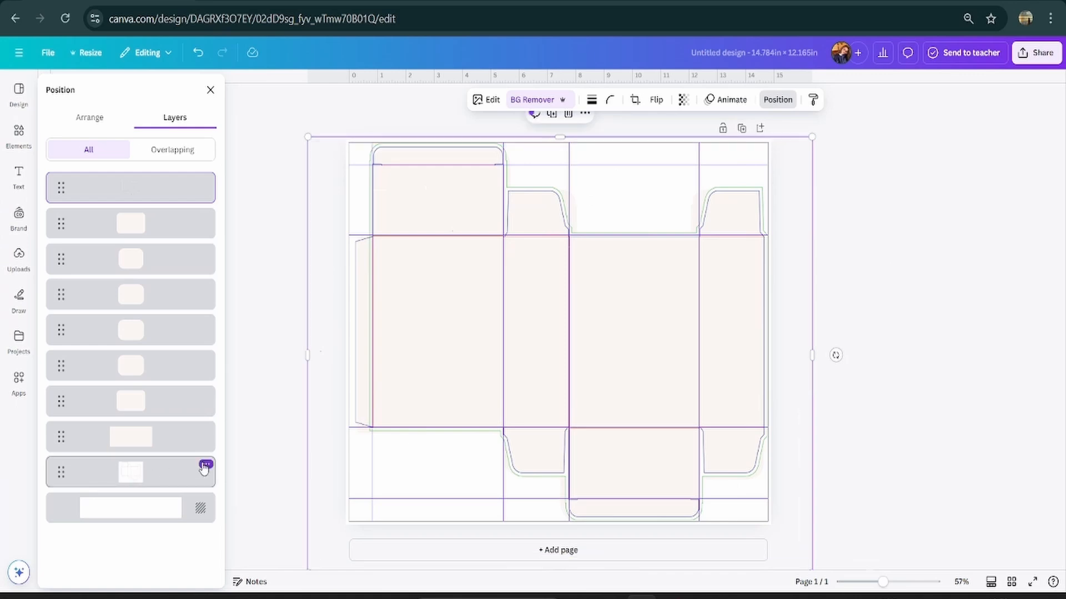
{"action": "left_click", "coordinate": [205, 467]}
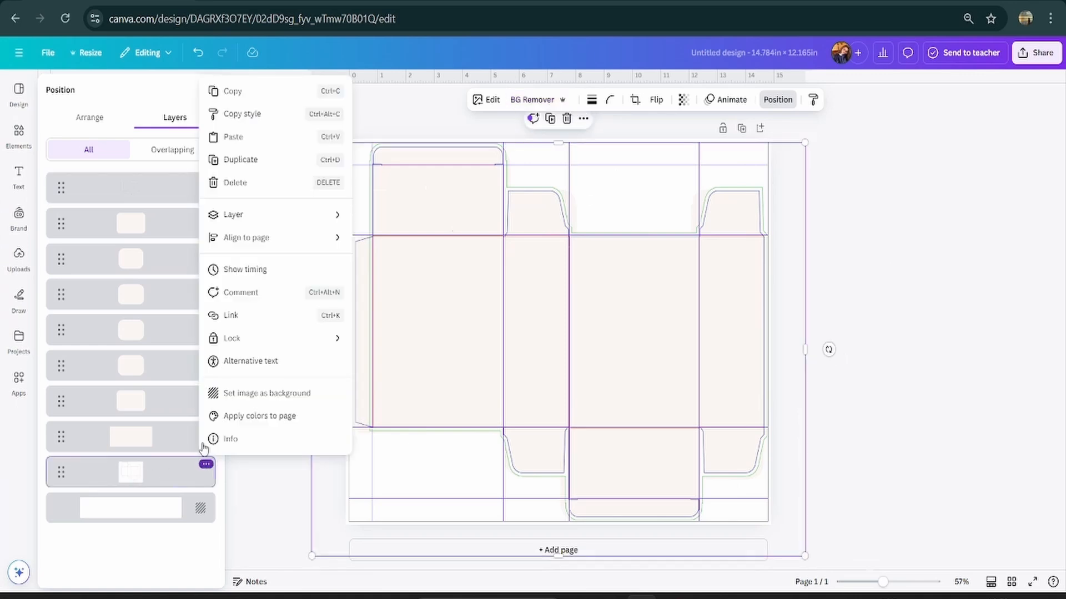
{"action": "left_click", "coordinate": [246, 184]}
{"action": "left_click", "coordinate": [440, 297]}
{"action": "left_click", "coordinate": [585, 113]}
{"action": "mouse_move", "coordinate": [705, 266]}
{"action": "left_click", "coordinate": [775, 367]}
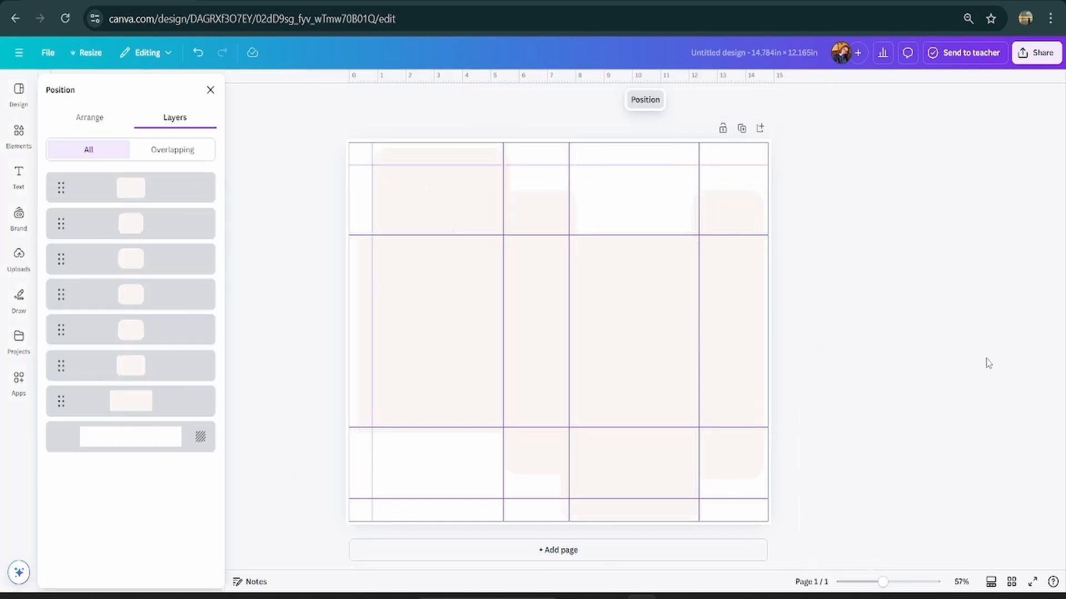
{"action": "left_click", "coordinate": [988, 364]}
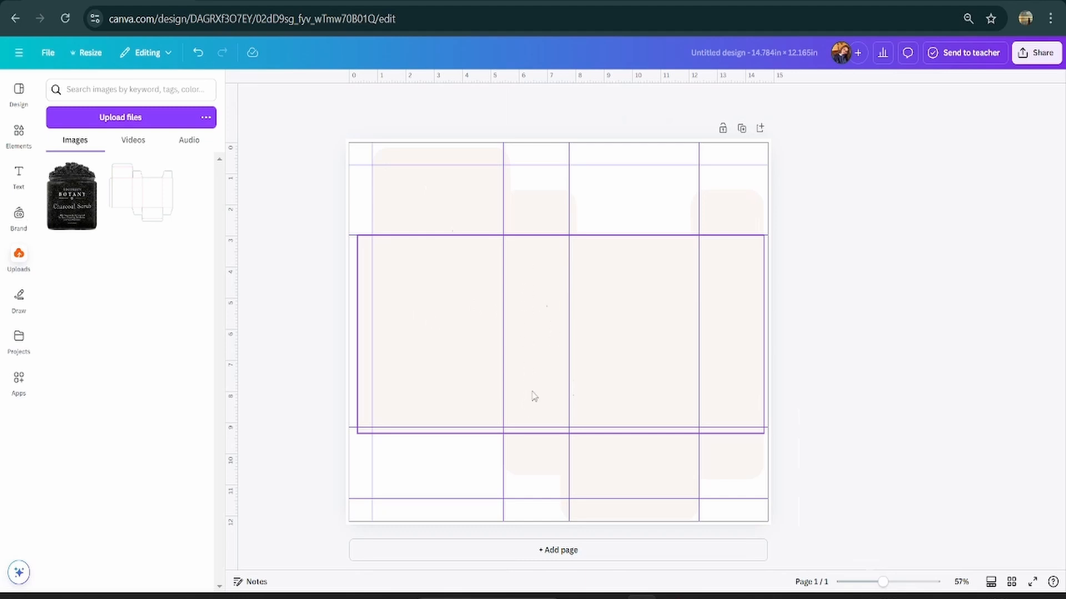
Step: Add the uploaded Charcoal Scrub jar photo over the third main panel and remove its background
{"action": "left_click", "coordinate": [74, 216]}
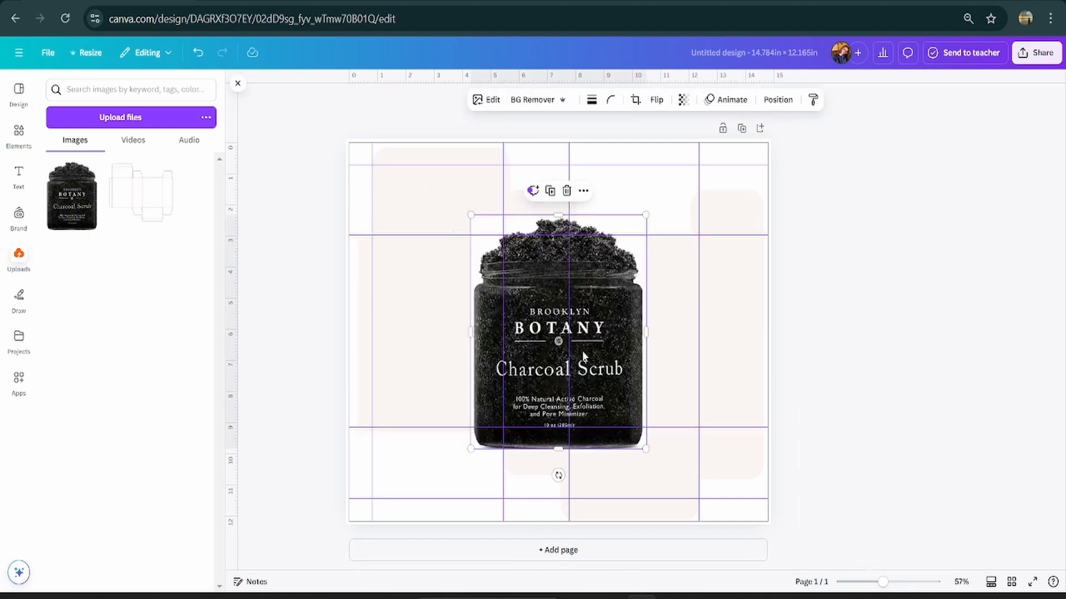
{"action": "left_click_drag", "start_coordinate": [592, 310], "coordinate": [656, 320]}
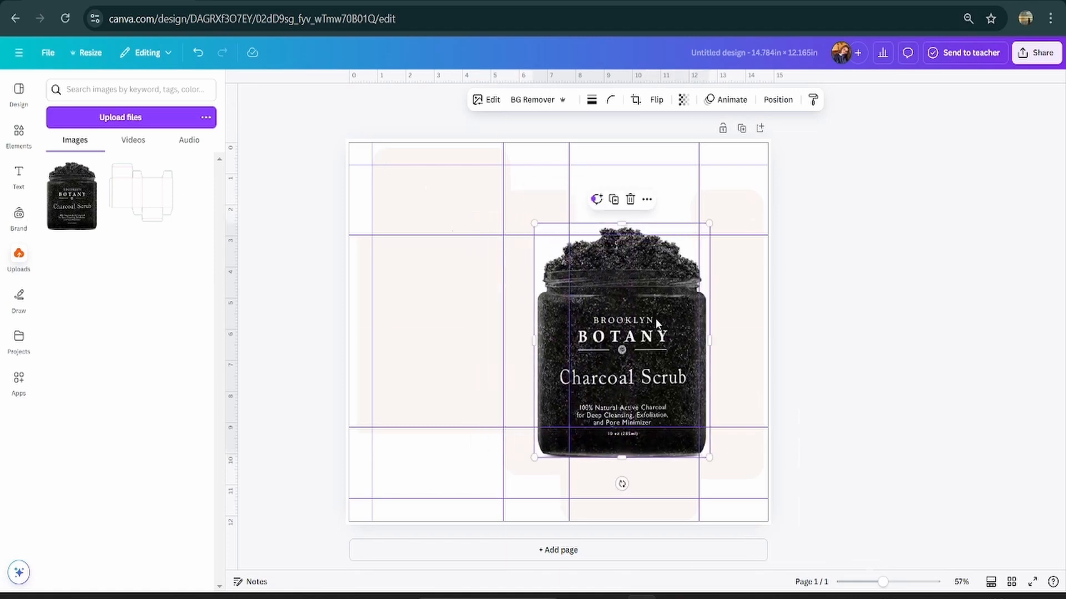
{"action": "left_click", "coordinate": [486, 99]}
{"action": "left_click", "coordinate": [89, 197]}
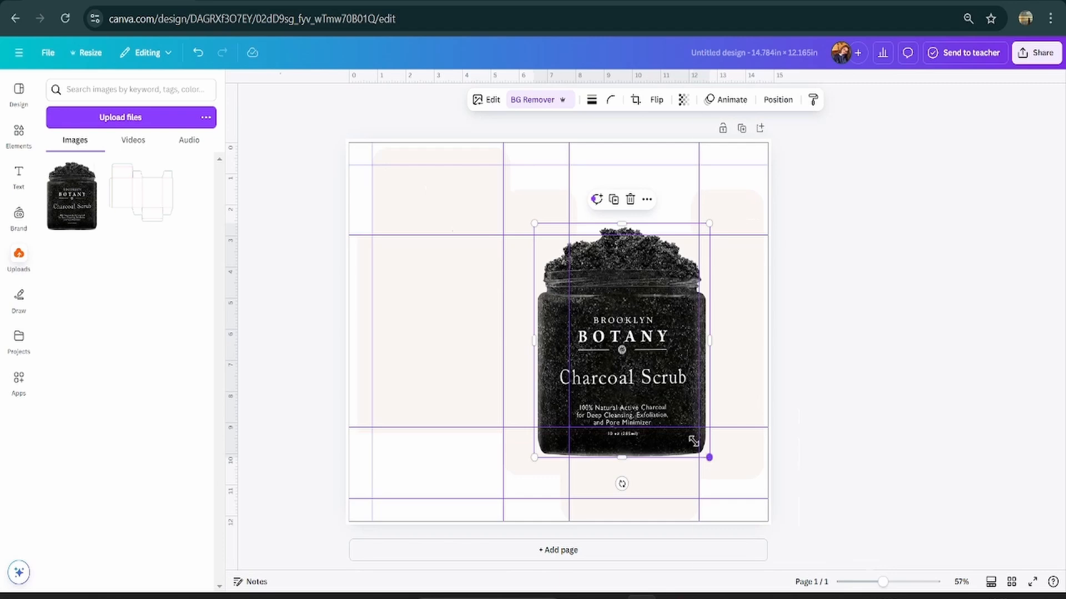
Step: Shrink the jar image to fit within the third main panel and place it in the panel's lower half
{"action": "left_click_drag", "start_coordinate": [708, 454], "coordinate": [633, 354]}
{"action": "left_click_drag", "start_coordinate": [607, 313], "coordinate": [617, 358]}
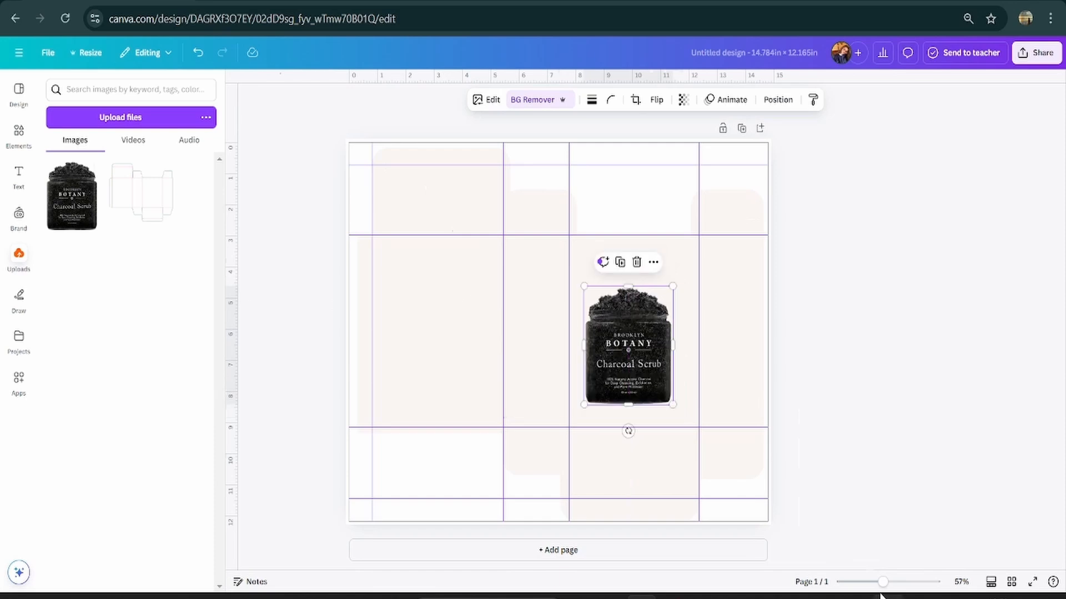
{"action": "left_click_drag", "start_coordinate": [882, 582], "coordinate": [898, 583]}
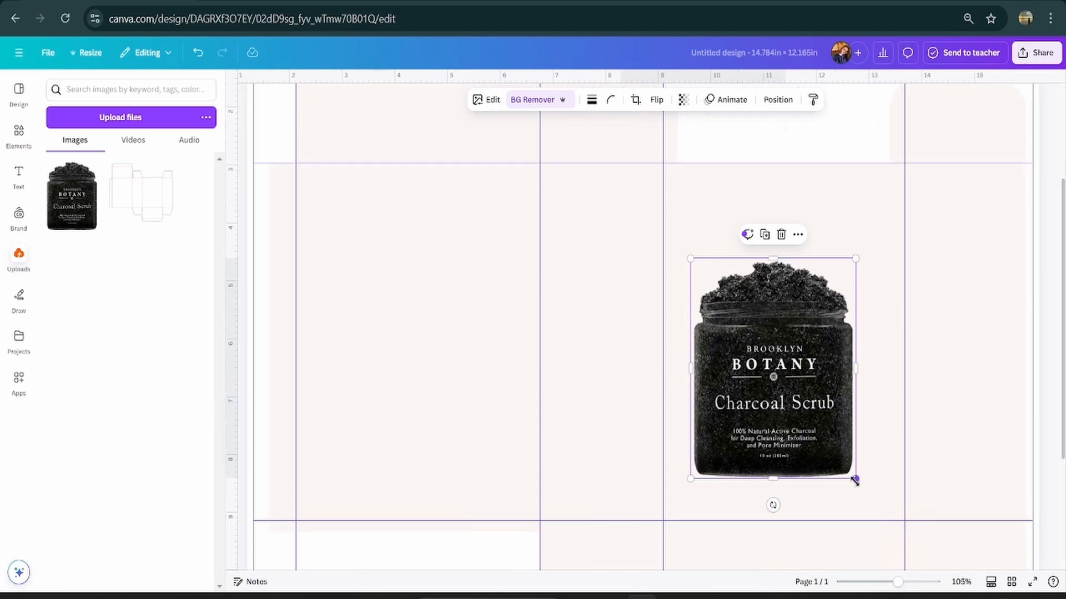
{"action": "left_click_drag", "start_coordinate": [855, 478], "coordinate": [802, 409]}
{"action": "left_click_drag", "start_coordinate": [765, 358], "coordinate": [783, 402]}
{"action": "left_click_drag", "start_coordinate": [821, 452], "coordinate": [859, 502]}
{"action": "left_click_drag", "start_coordinate": [807, 403], "coordinate": [810, 390]}
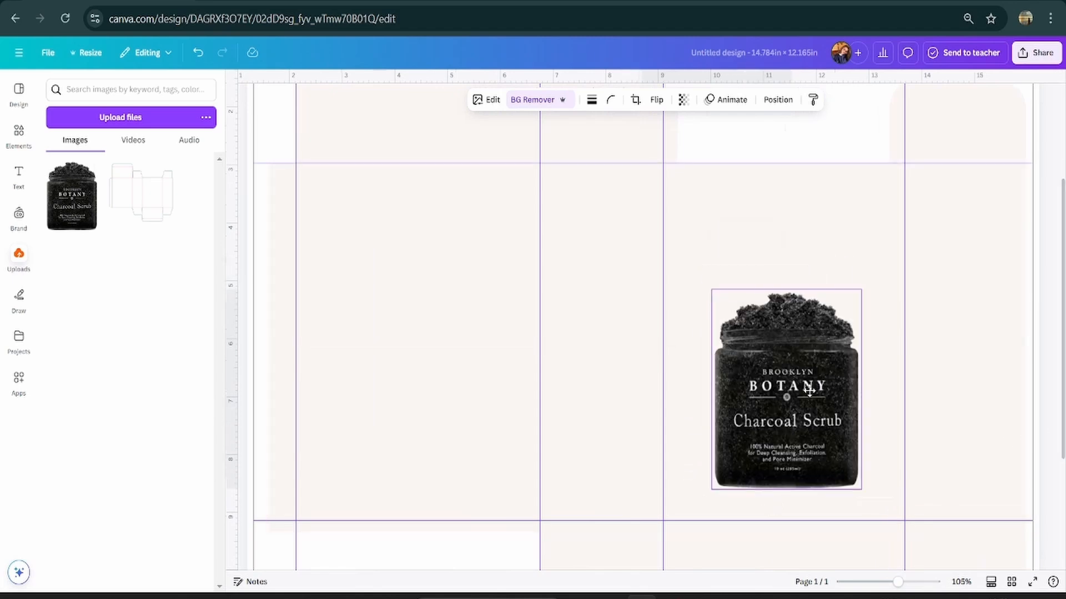
{"action": "left_click", "coordinate": [792, 491]}
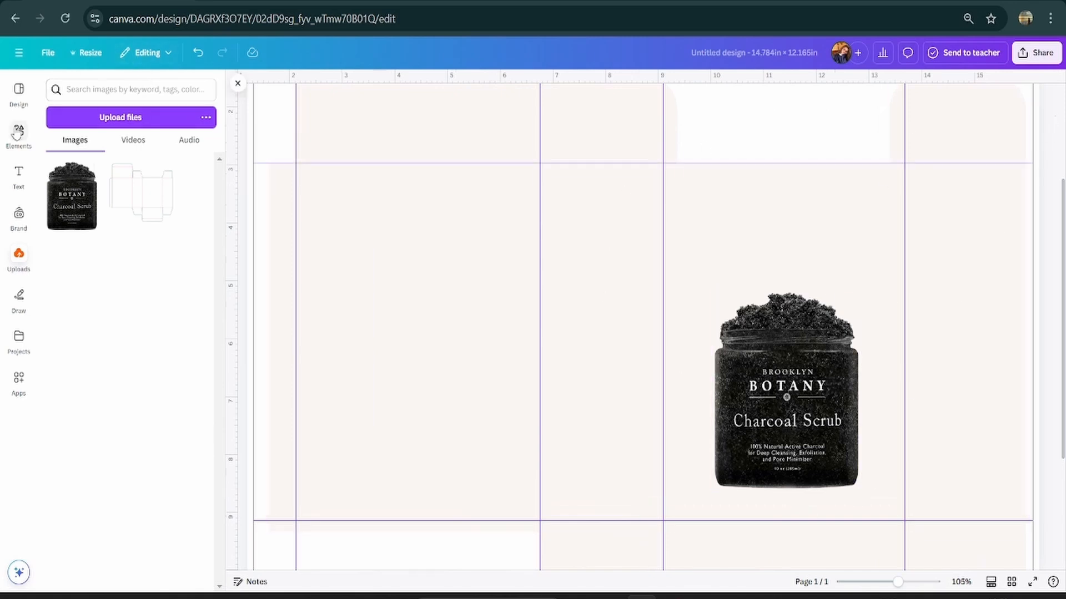
Step: Look through the recently used elements and view the details of the "Activated Charcoal of Bamboo Stalk" photo
{"action": "left_click", "coordinate": [18, 134]}
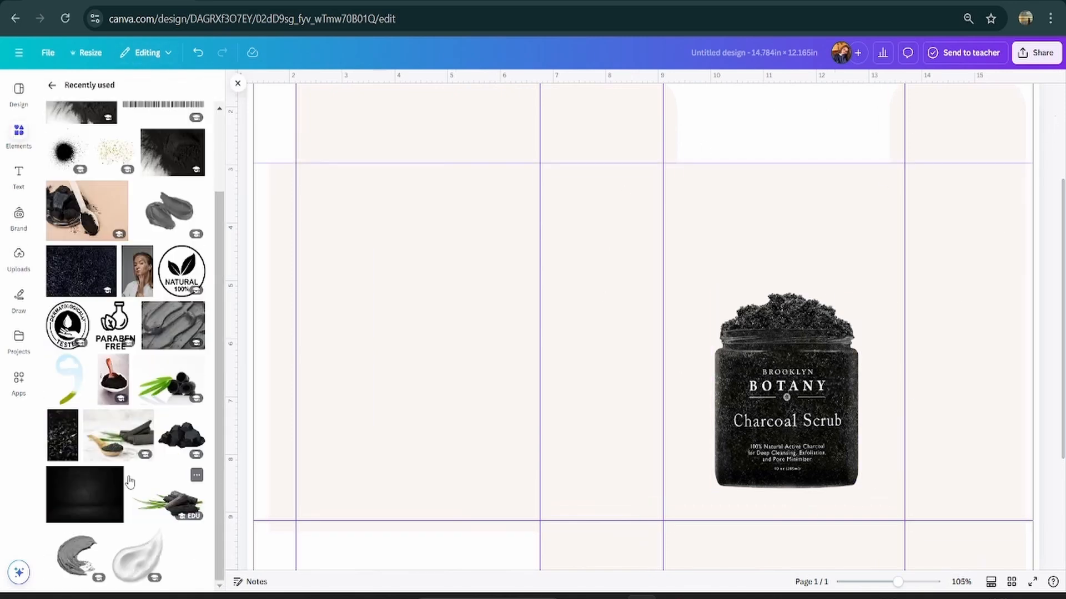
{"action": "left_click", "coordinate": [197, 364]}
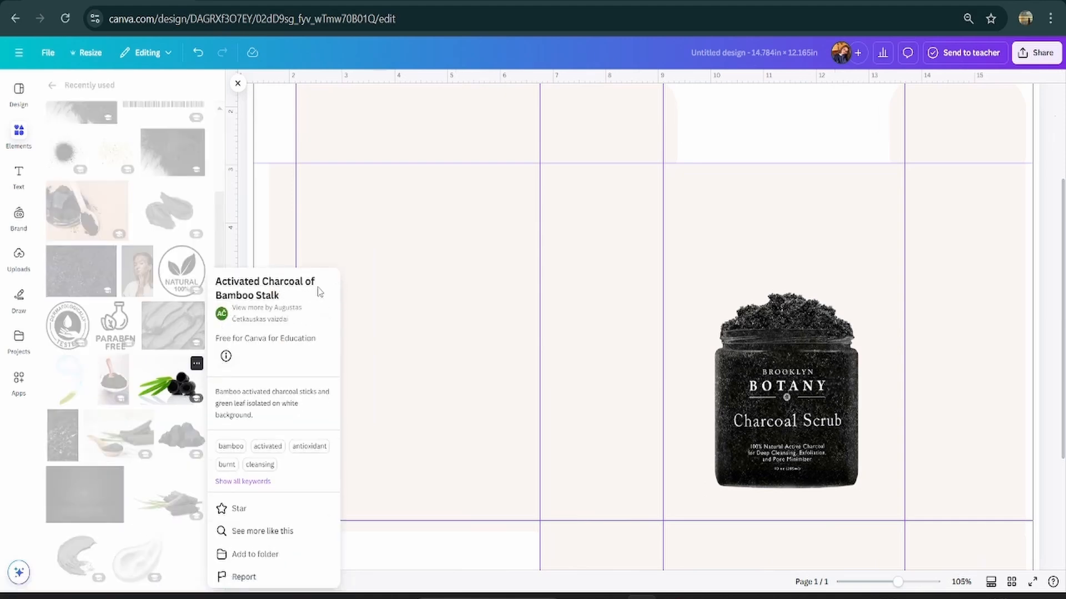
{"action": "left_click", "coordinate": [10, 140]}
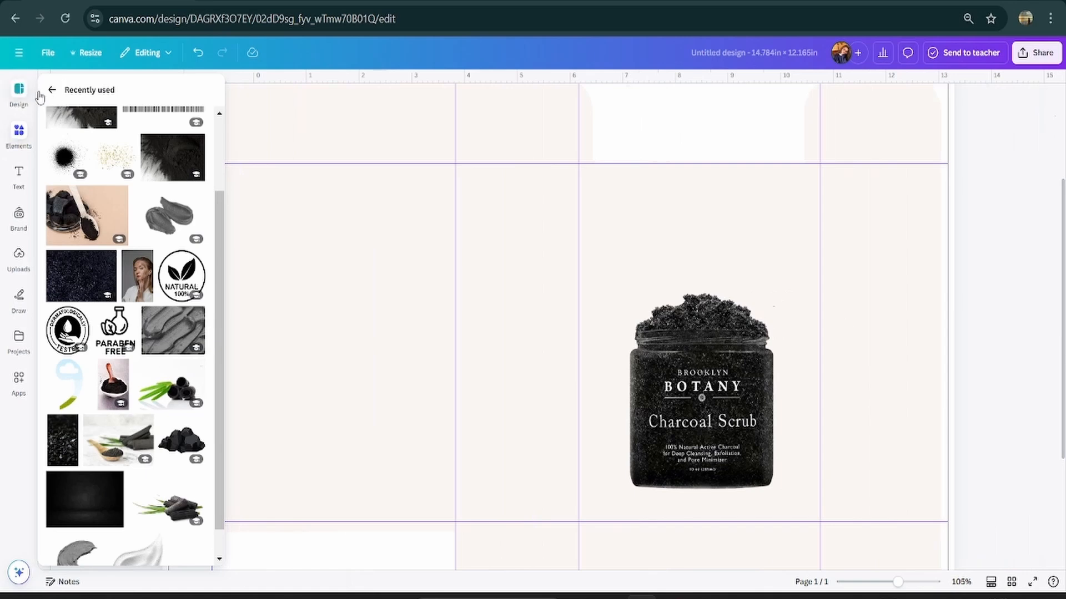
{"action": "left_click", "coordinate": [18, 93]}
{"action": "type", "text": "acitivated charcoal"}
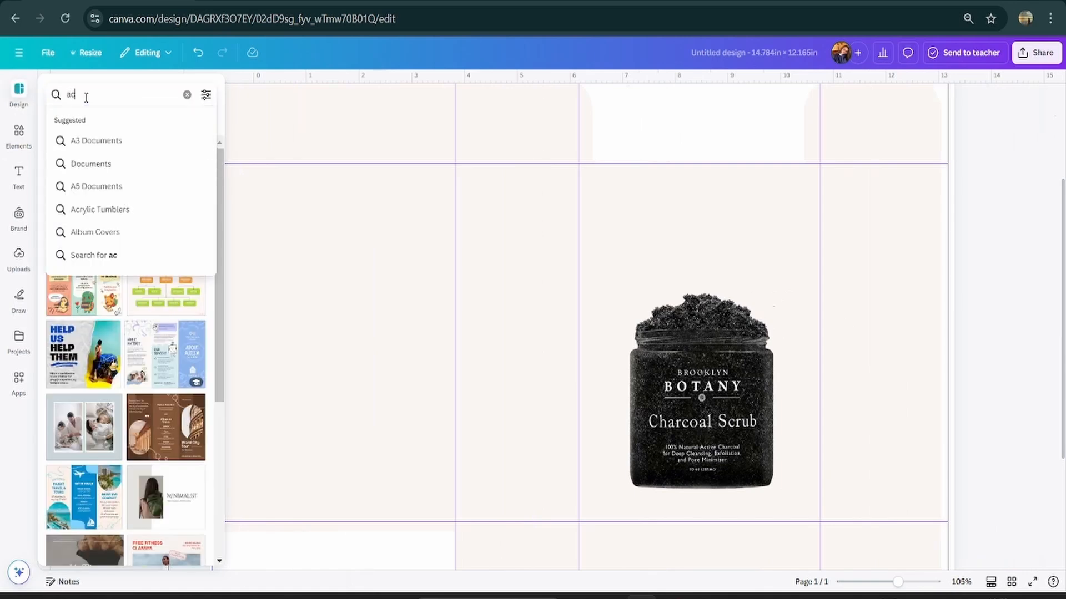
{"action": "key", "text": "Return"}
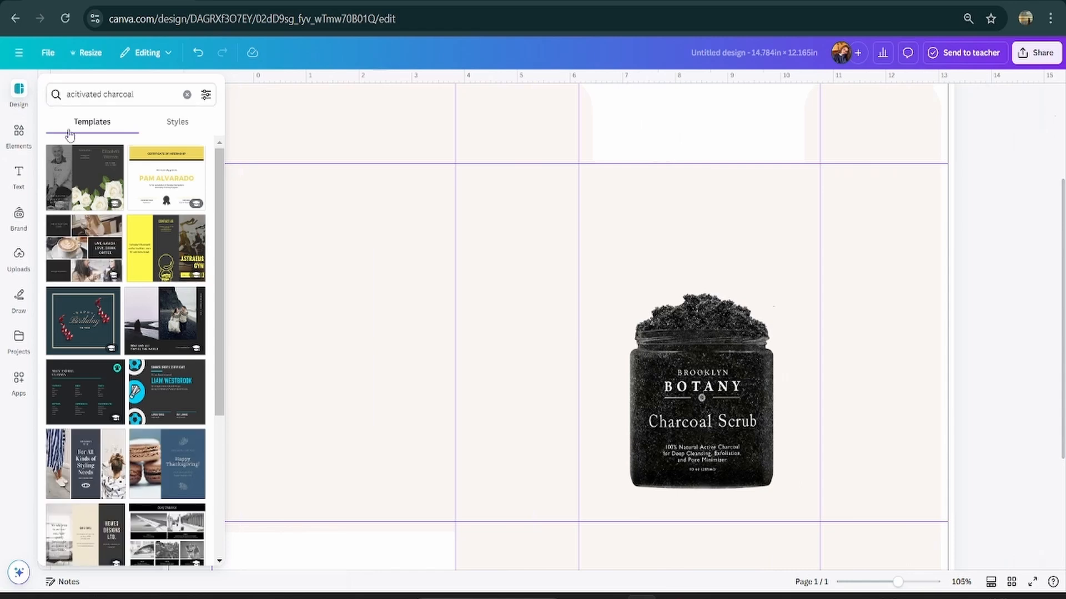
Step: Search the elements for "activated charcoal" and browse the photo results for charcoal images suited to the packaging
{"action": "left_click", "coordinate": [19, 137]}
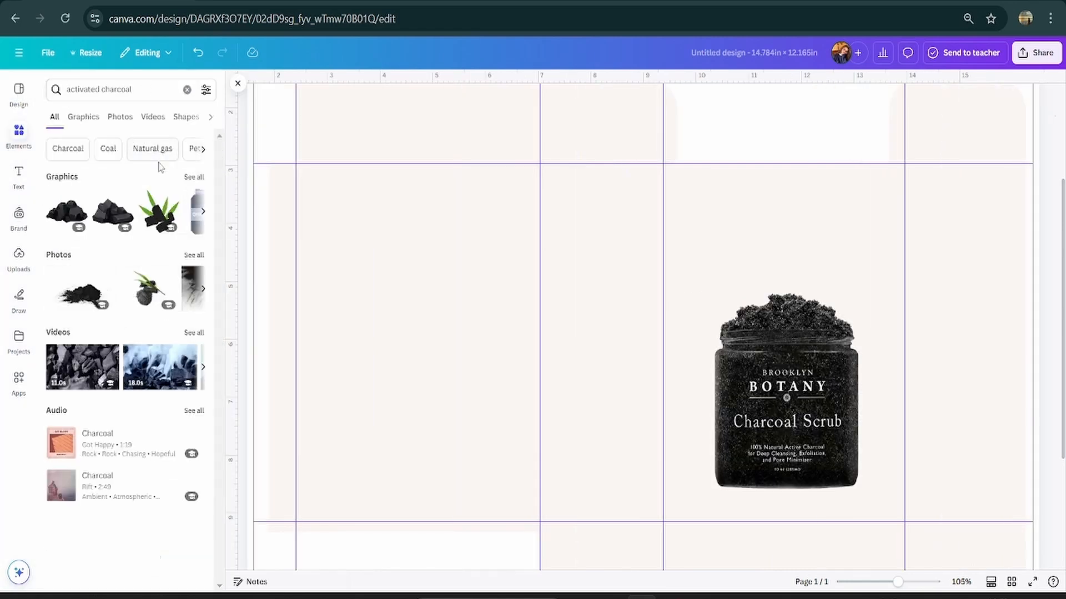
{"action": "left_click", "coordinate": [118, 117]}
{"action": "scroll", "coordinate": [133, 262], "scroll_direction": "down", "scroll_amount": 1}
{"action": "scroll", "coordinate": [133, 262], "scroll_direction": "down", "scroll_amount": 10}
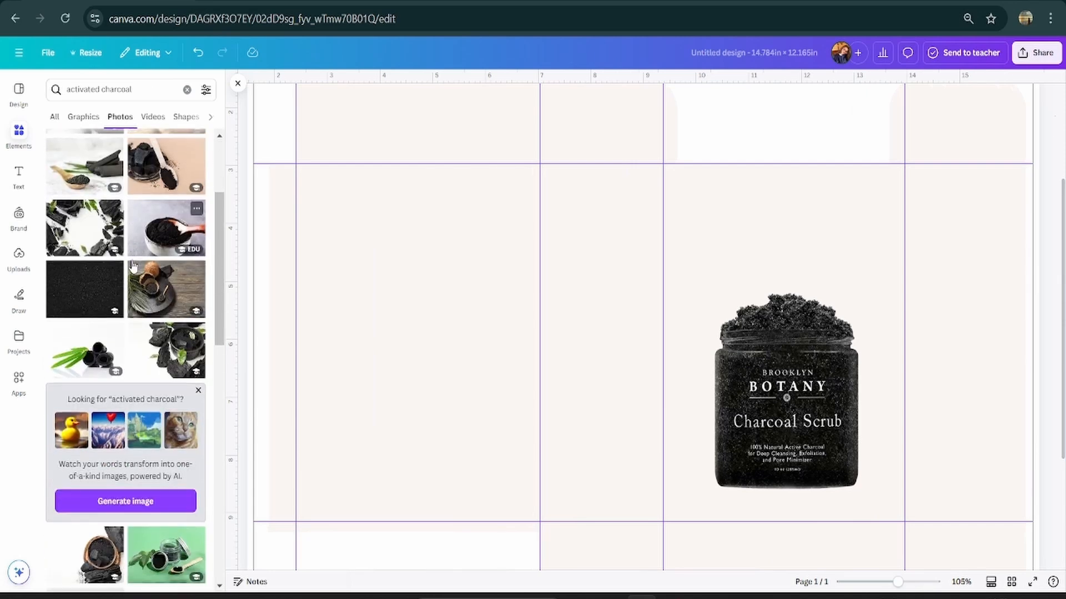
{"action": "scroll", "coordinate": [132, 285], "scroll_direction": "down", "scroll_amount": 5}
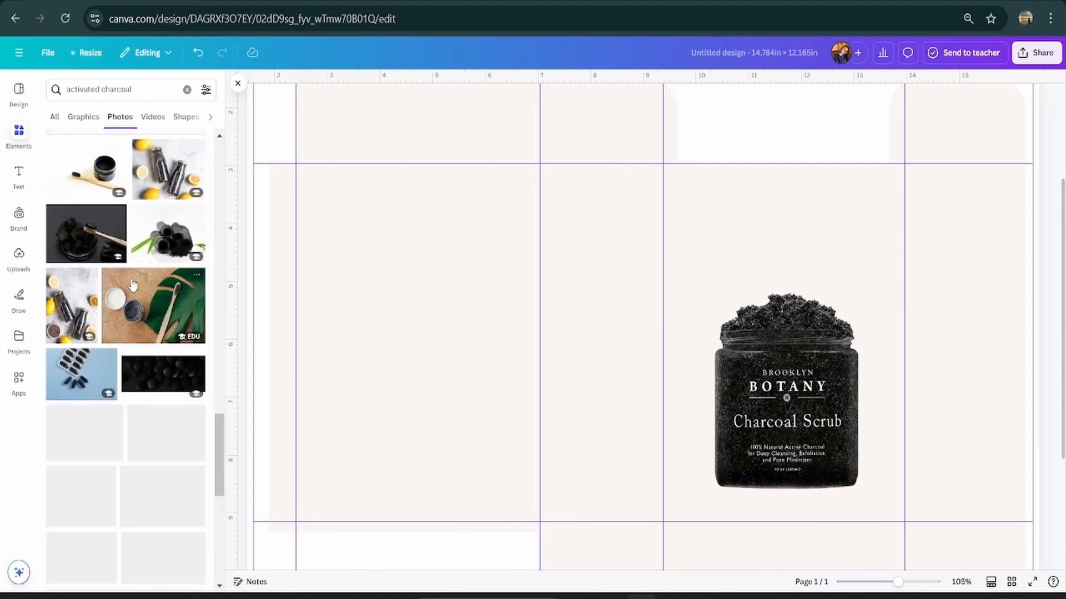
{"action": "scroll", "coordinate": [133, 285], "scroll_direction": "down", "scroll_amount": 8}
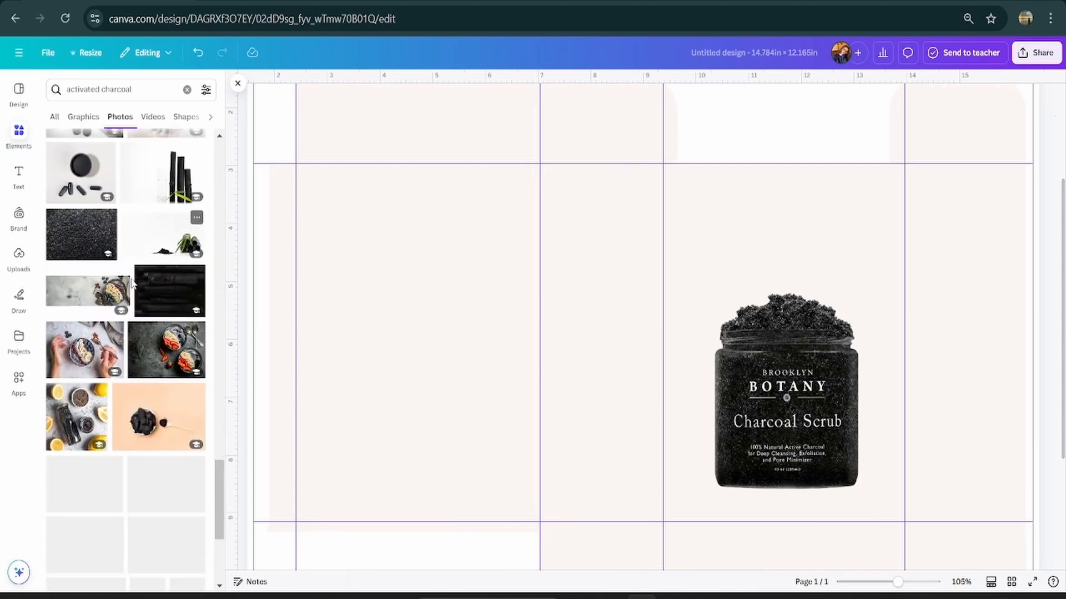
{"action": "scroll", "coordinate": [133, 285], "scroll_direction": "up", "scroll_amount": 8}
{"action": "scroll", "coordinate": [124, 297], "scroll_direction": "up", "scroll_amount": 10}
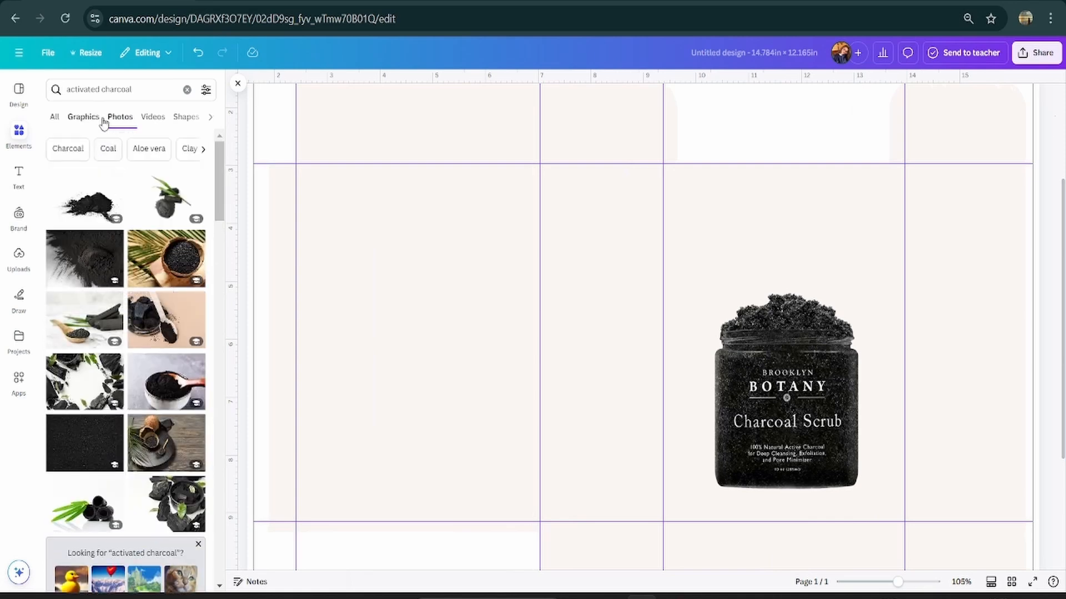
Step: Add the "Activated Charcoal of Bamboo Stalk" photo from the recently used elements and remove its background
{"action": "left_click", "coordinate": [187, 90]}
{"action": "left_click", "coordinate": [194, 116]}
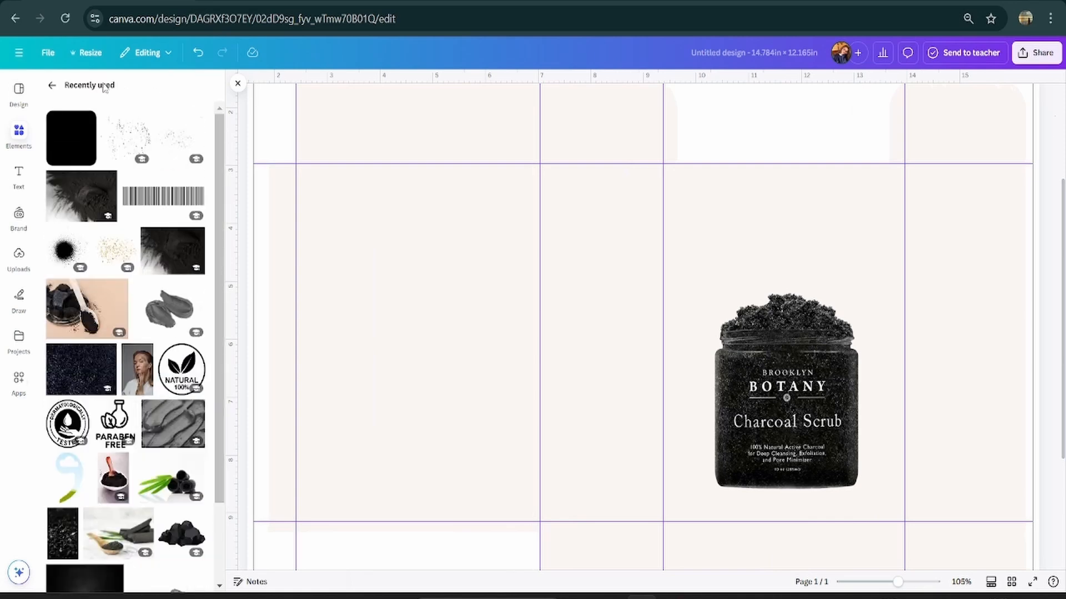
{"action": "scroll", "coordinate": [127, 308], "scroll_direction": "down", "scroll_amount": 2}
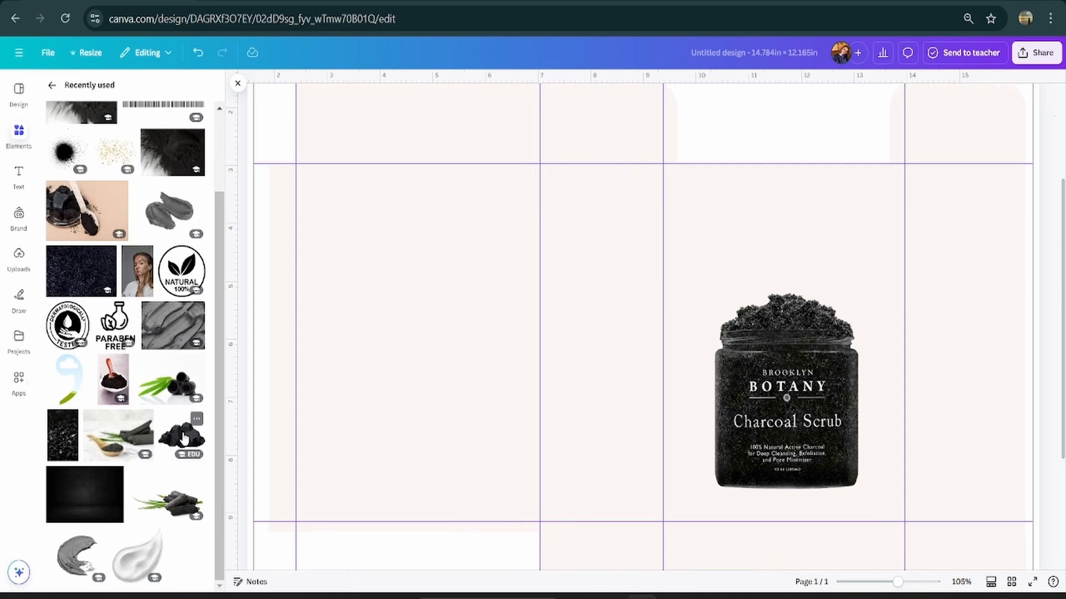
{"action": "left_click", "coordinate": [197, 363]}
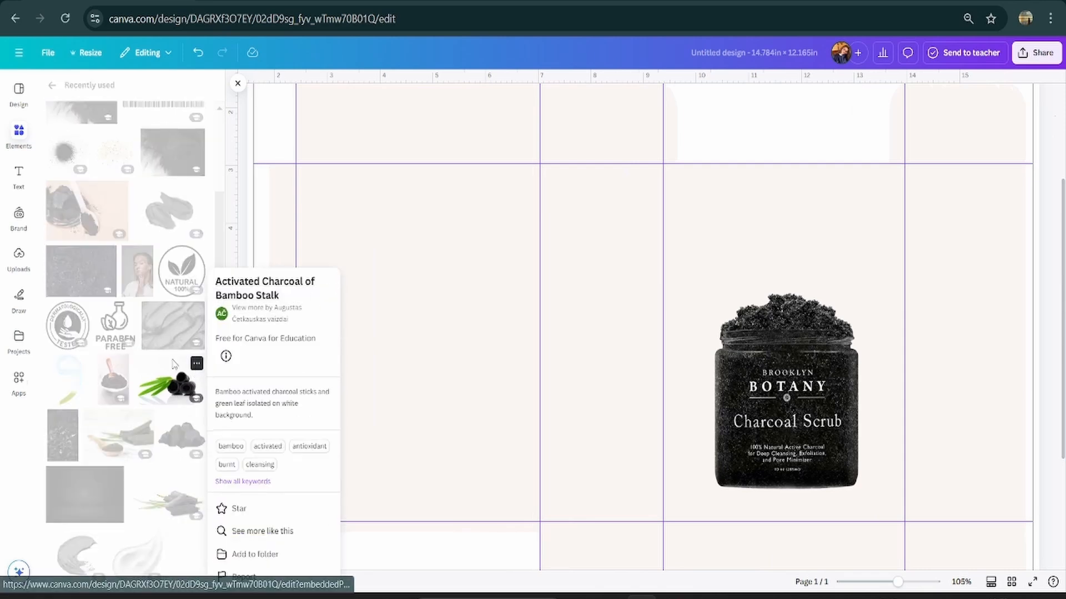
{"action": "left_click", "coordinate": [155, 383]}
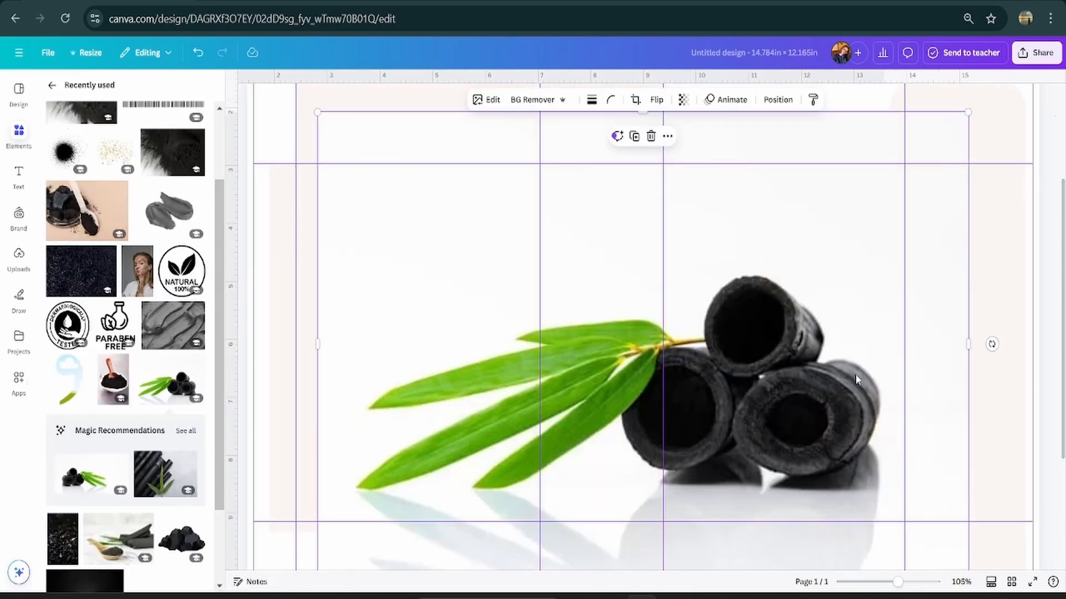
{"action": "left_click", "coordinate": [531, 99]}
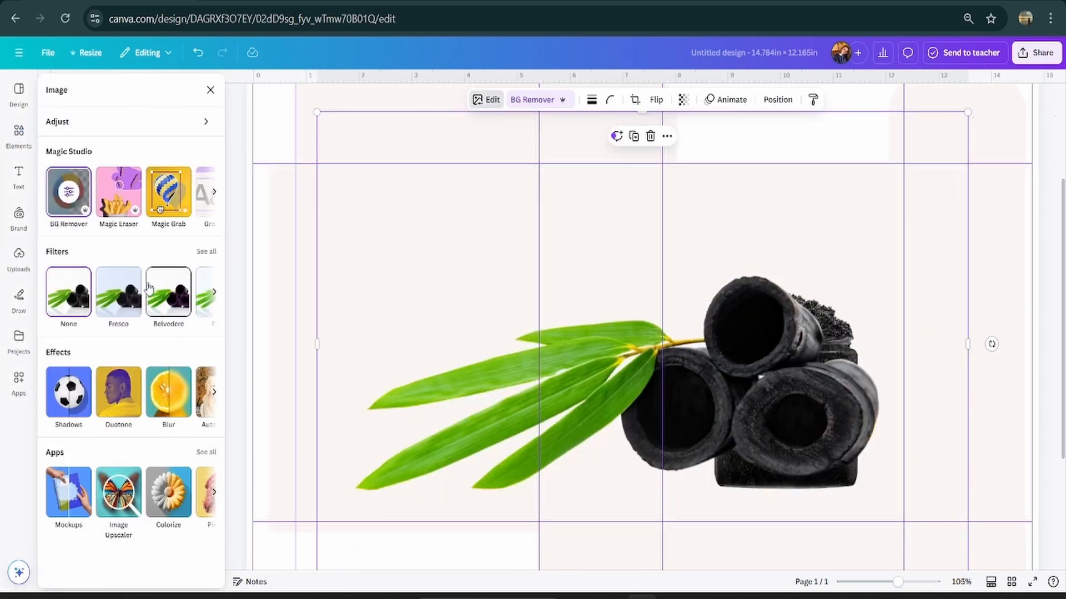
Step: Shrink the bamboo charcoal image and place it in front of the jar's lower right corner
{"action": "left_click_drag", "start_coordinate": [967, 110], "coordinate": [515, 528]}
{"action": "left_click_drag", "start_coordinate": [433, 503], "coordinate": [464, 309]}
{"action": "left_click_drag", "start_coordinate": [350, 295], "coordinate": [407, 321]}
{"action": "left_click_drag", "start_coordinate": [488, 345], "coordinate": [945, 382]}
{"action": "left_click_drag", "start_coordinate": [893, 444], "coordinate": [862, 452]}
Step: Add the recently used photo of activated charcoal powder in a bowl with a spoon and remove its background
{"action": "left_click", "coordinate": [16, 136]}
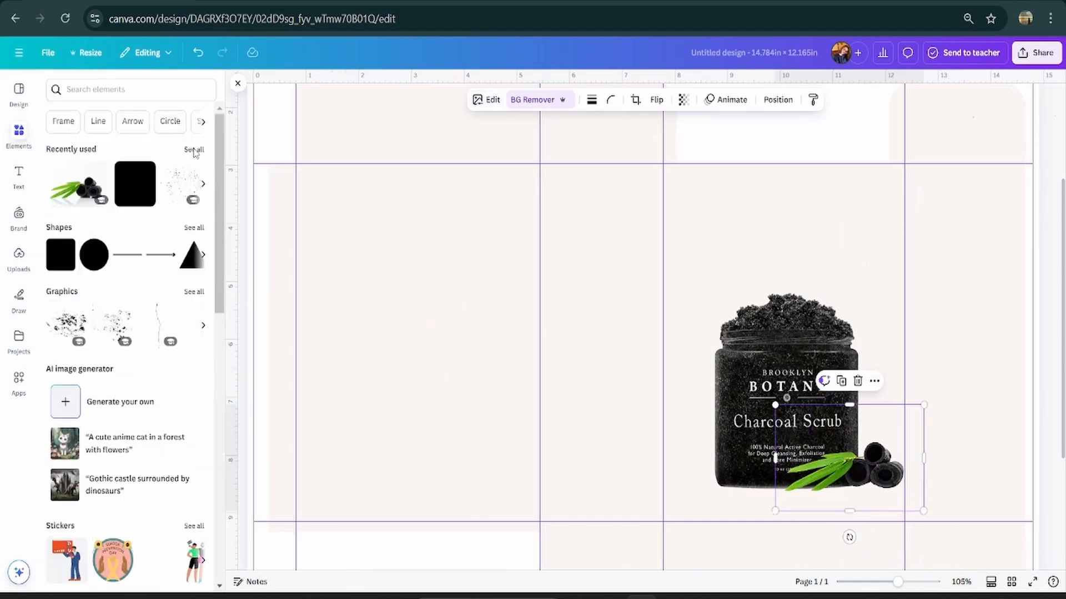
{"action": "left_click", "coordinate": [194, 150]}
{"action": "scroll", "coordinate": [127, 305], "scroll_direction": "down", "scroll_amount": 5}
{"action": "left_click", "coordinate": [149, 327]}
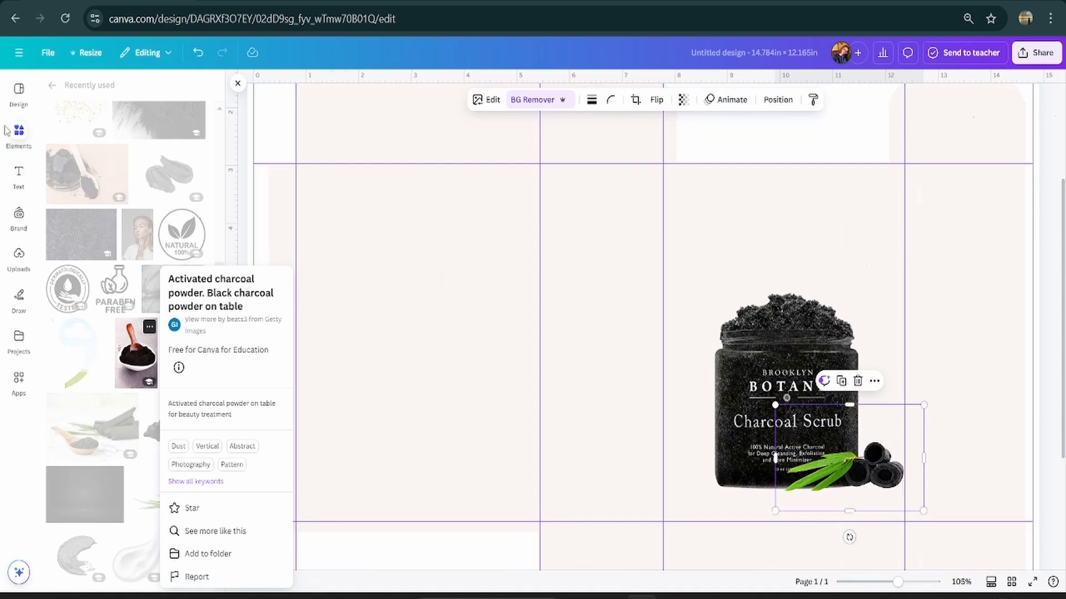
{"action": "left_click", "coordinate": [138, 362]}
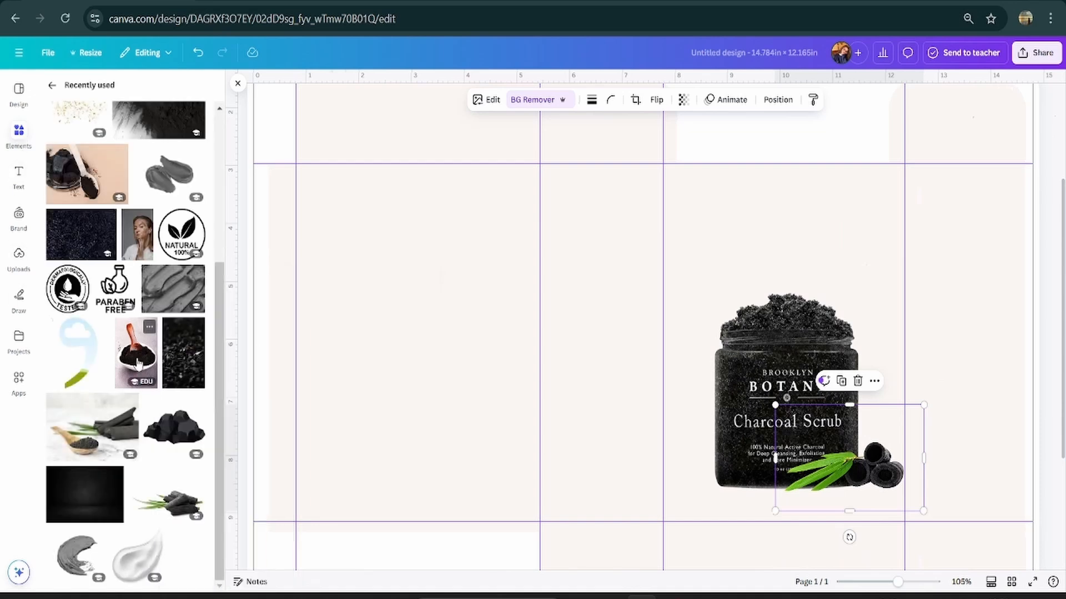
{"action": "left_click", "coordinate": [138, 364]}
{"action": "left_click", "coordinate": [546, 100]}
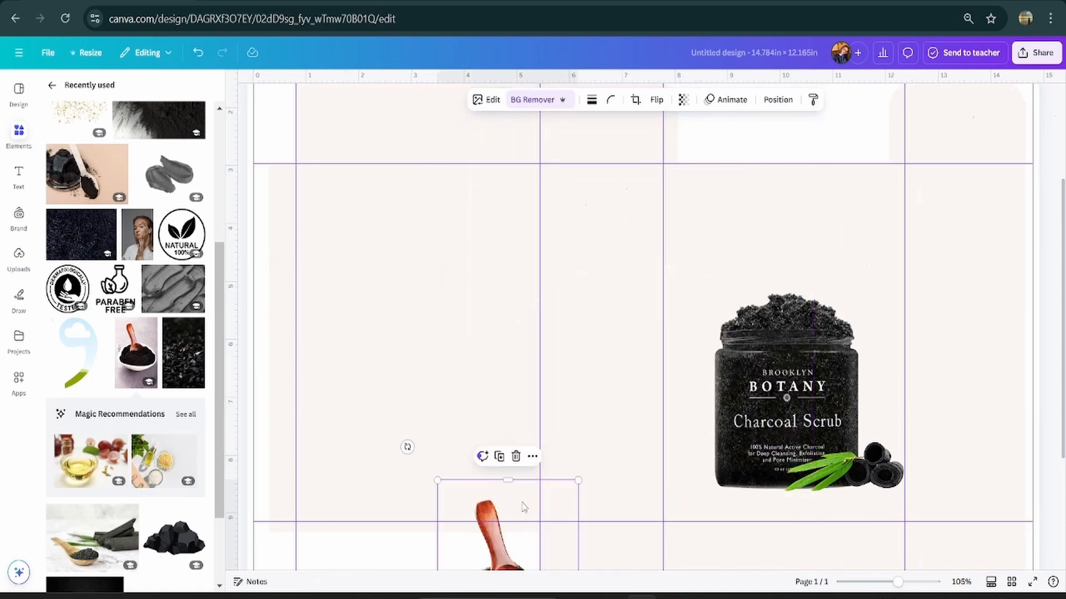
Step: Shrink the charcoal powder bowl and place it beside the jar's lower left corner
{"action": "left_click_drag", "start_coordinate": [523, 502], "coordinate": [510, 243]}
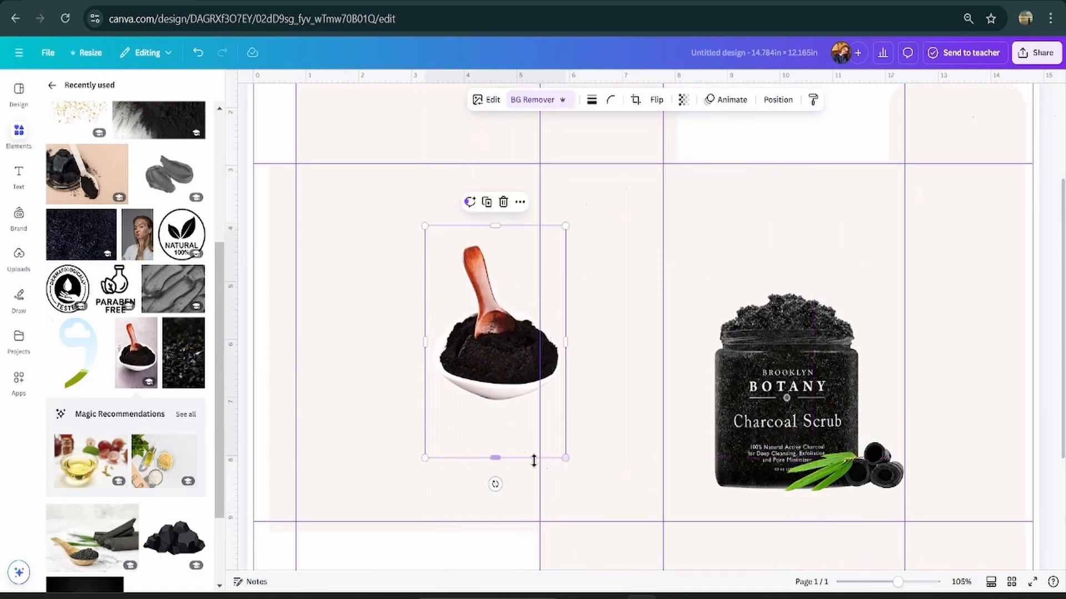
{"action": "left_click_drag", "start_coordinate": [495, 457], "coordinate": [657, 458]}
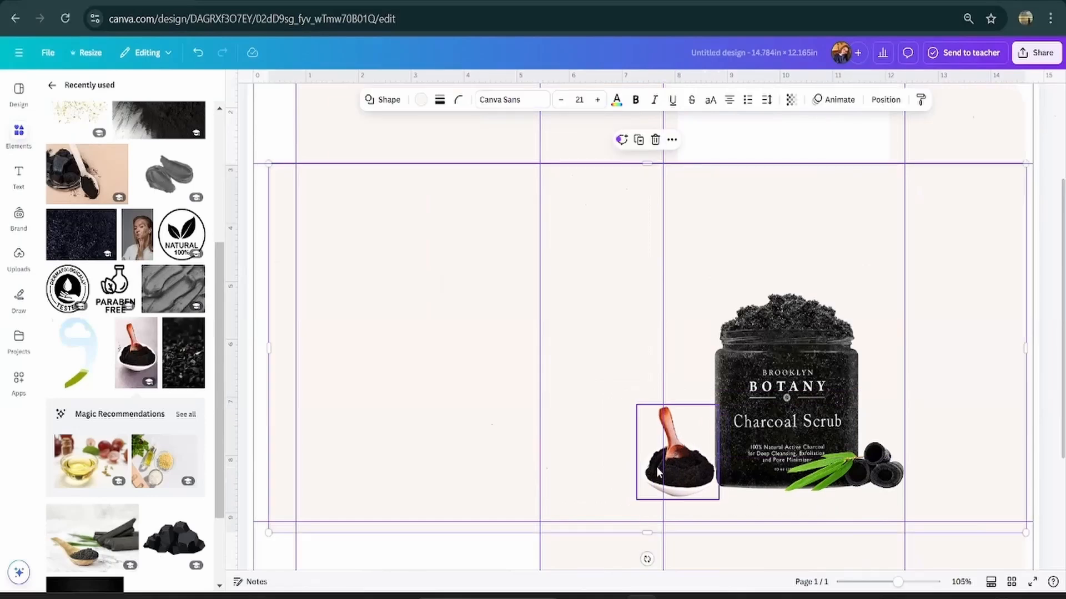
{"action": "mouse_move", "coordinate": [690, 470]}
{"action": "left_mouse_down"}
{"action": "mouse_move", "coordinate": [731, 523]}
{"action": "mouse_move", "coordinate": [694, 459]}
{"action": "mouse_move", "coordinate": [705, 459]}
{"action": "left_mouse_up"}
Step: Search the elements for "charcoal background" and browse the photo results for a charcoal texture
{"action": "scroll", "coordinate": [183, 267], "scroll_direction": "down", "scroll_amount": 2}
{"action": "left_click", "coordinate": [197, 246]}
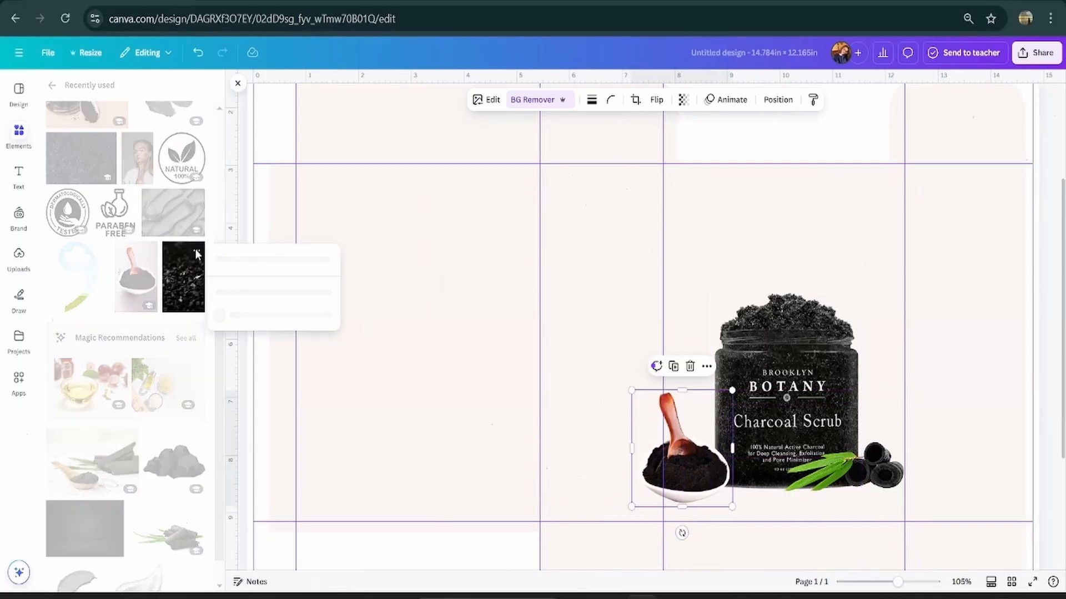
{"action": "left_click", "coordinate": [17, 138]}
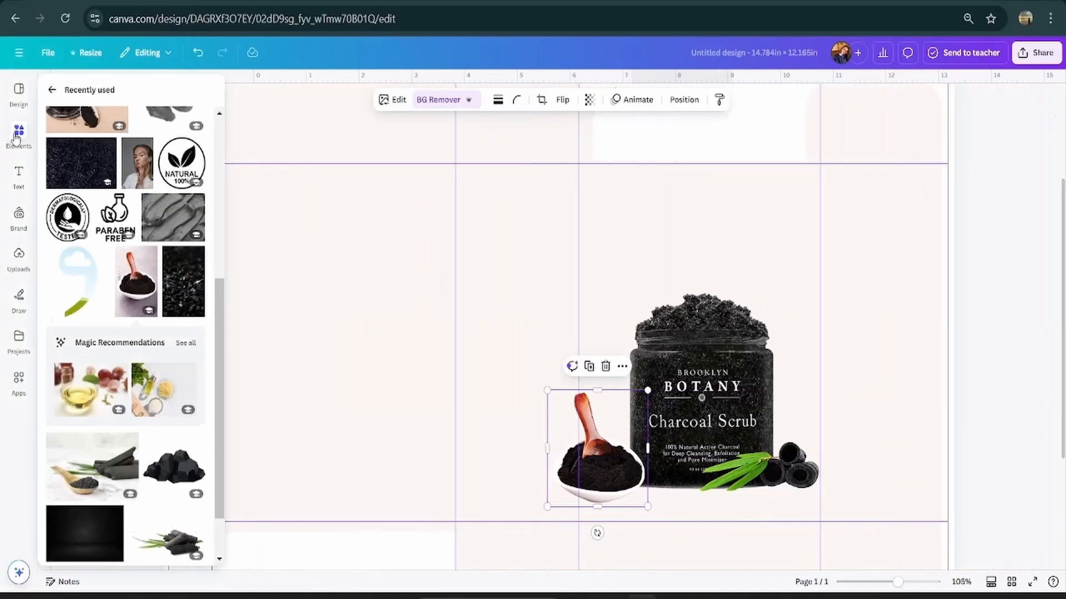
{"action": "left_click", "coordinate": [143, 88]}
{"action": "type", "text": "ch"}
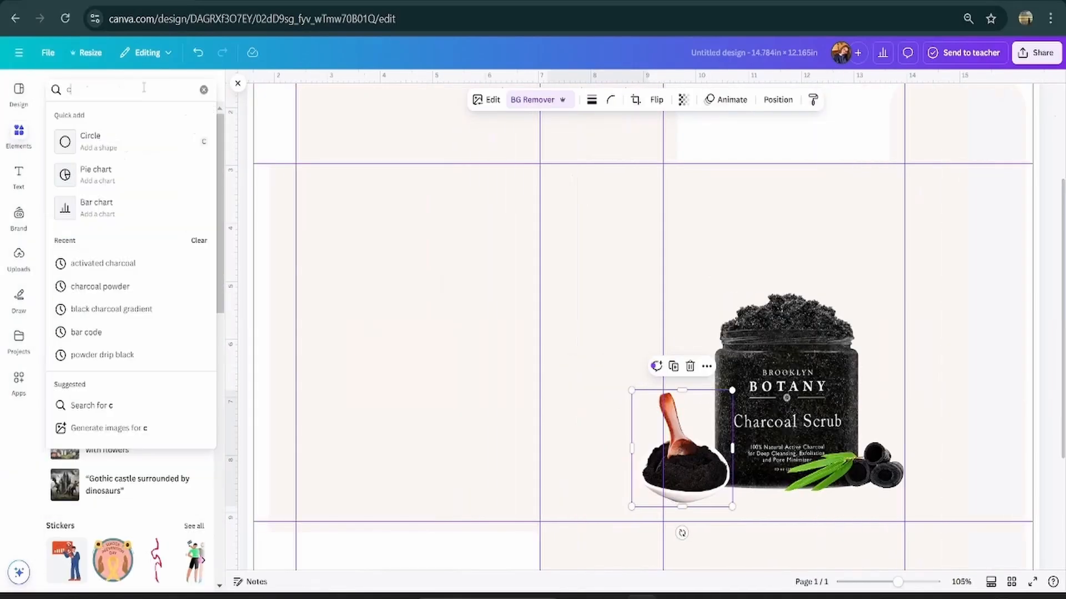
{"action": "type", "text": "ar"}
{"action": "left_click", "coordinate": [121, 117]}
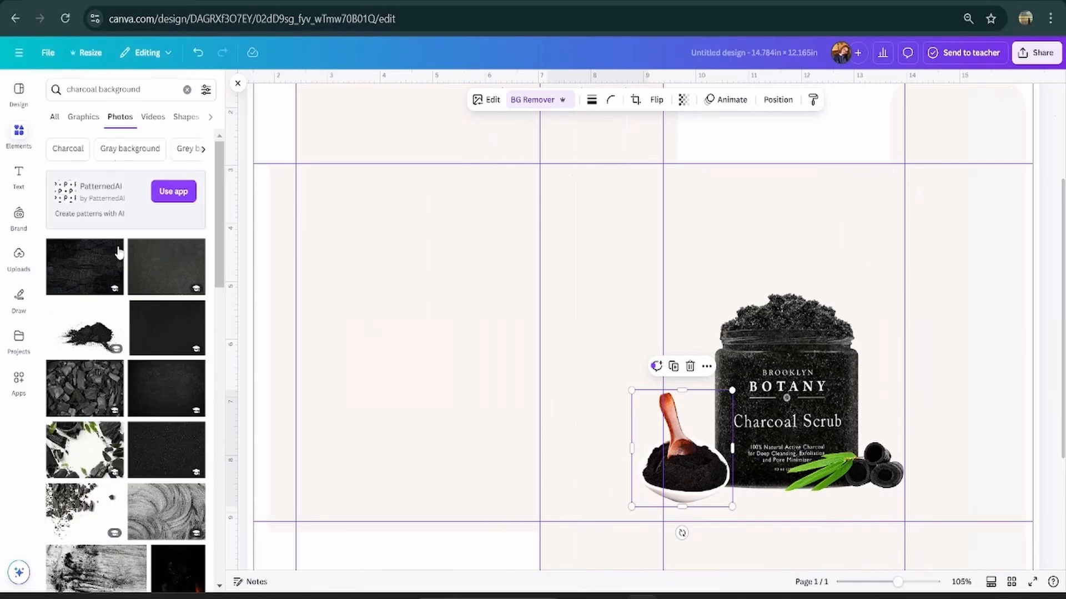
{"action": "scroll", "coordinate": [119, 279], "scroll_direction": "down", "scroll_amount": 6}
{"action": "scroll", "coordinate": [119, 279], "scroll_direction": "down", "scroll_amount": 10}
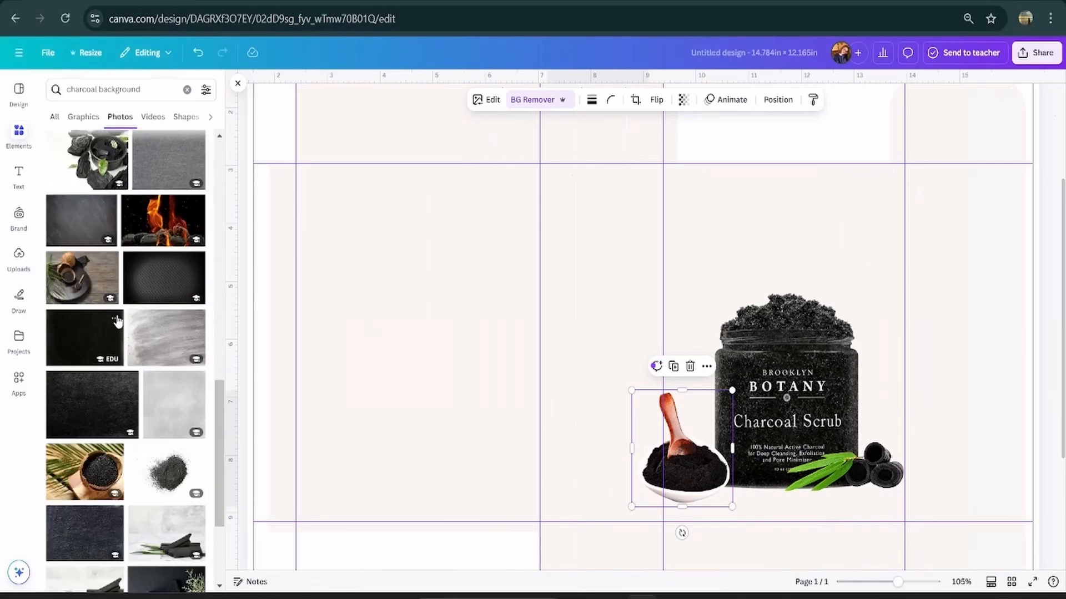
{"action": "scroll", "coordinate": [115, 358], "scroll_direction": "down", "scroll_amount": 6}
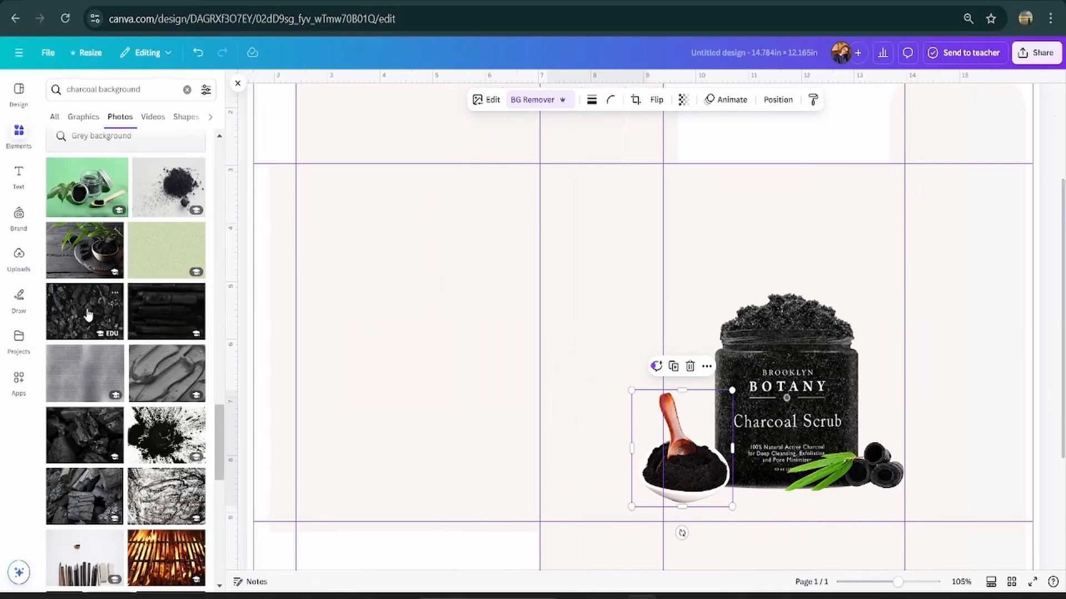
Step: Add the recently used charcoal pieces photo, shrink it, and align it to the left fold line over the third panel's bottom flap
{"action": "left_click", "coordinate": [22, 132]}
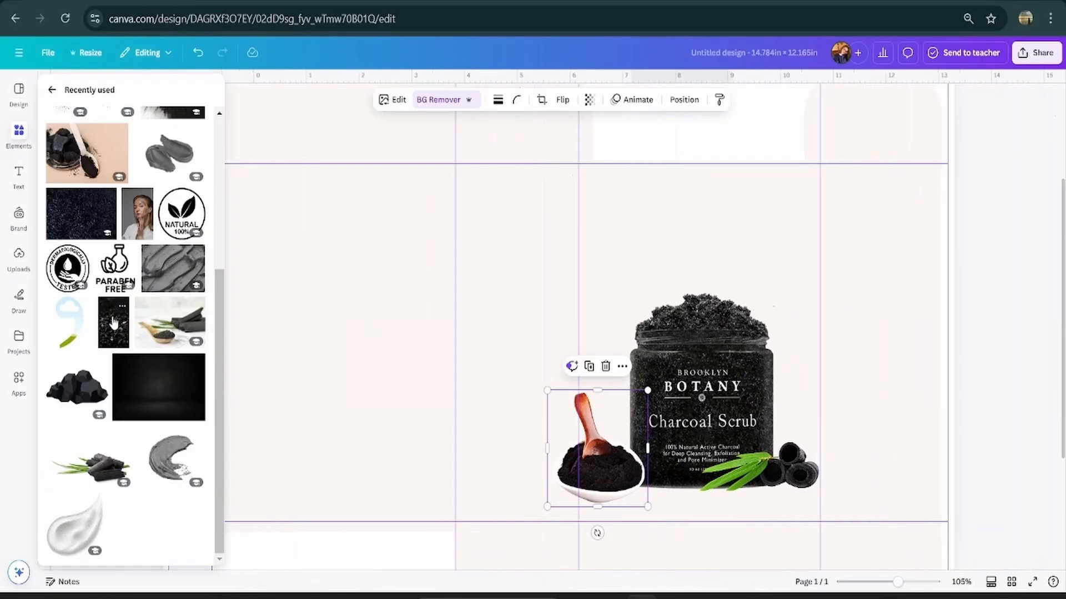
{"action": "left_click", "coordinate": [111, 319]}
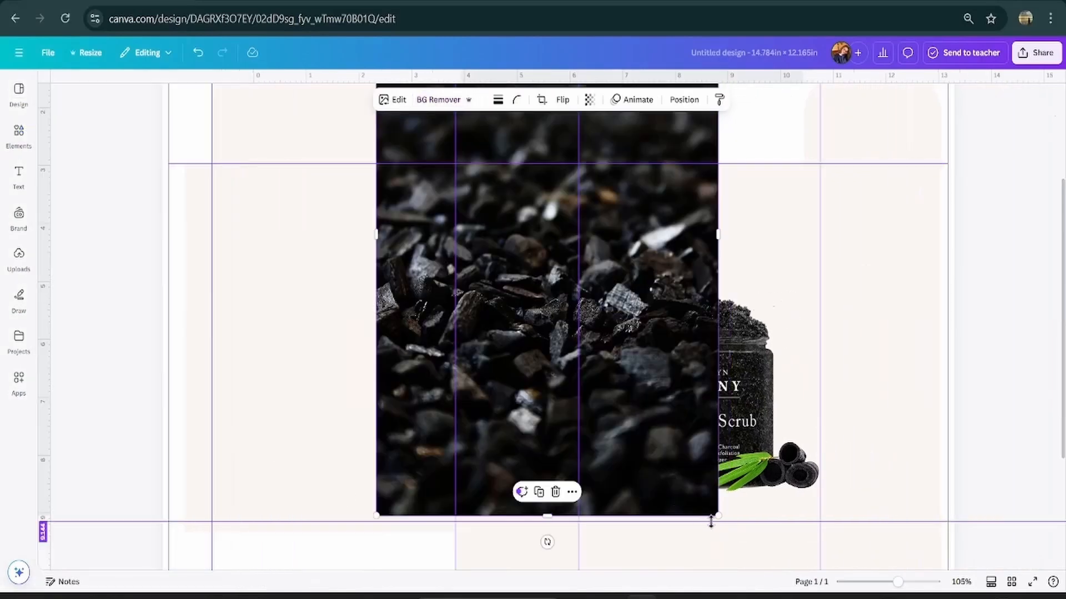
{"action": "left_click_drag", "start_coordinate": [716, 515], "coordinate": [558, 415]}
{"action": "left_click_drag", "start_coordinate": [484, 287], "coordinate": [656, 352]}
{"action": "left_click_drag", "start_coordinate": [644, 506], "coordinate": [645, 518]}
{"action": "left_click_drag", "start_coordinate": [711, 518], "coordinate": [726, 544]}
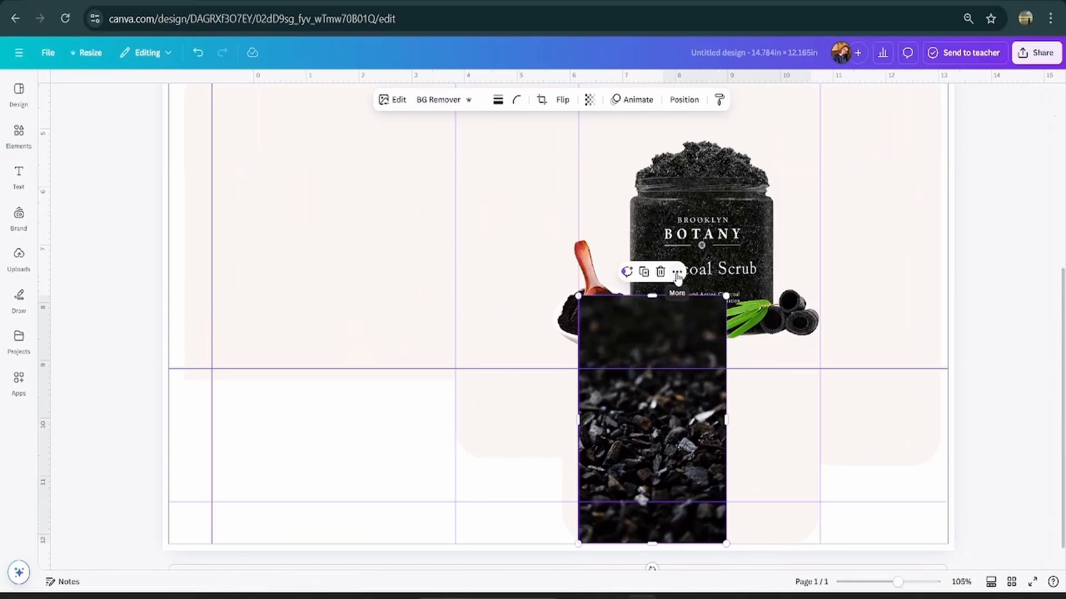
Step: Extend the charcoal pieces across the panel with a copy cropped to the right fold line, and layer both behind the jar, bowl and bamboo charcoal
{"action": "left_click_drag", "start_coordinate": [726, 420], "coordinate": [815, 423]}
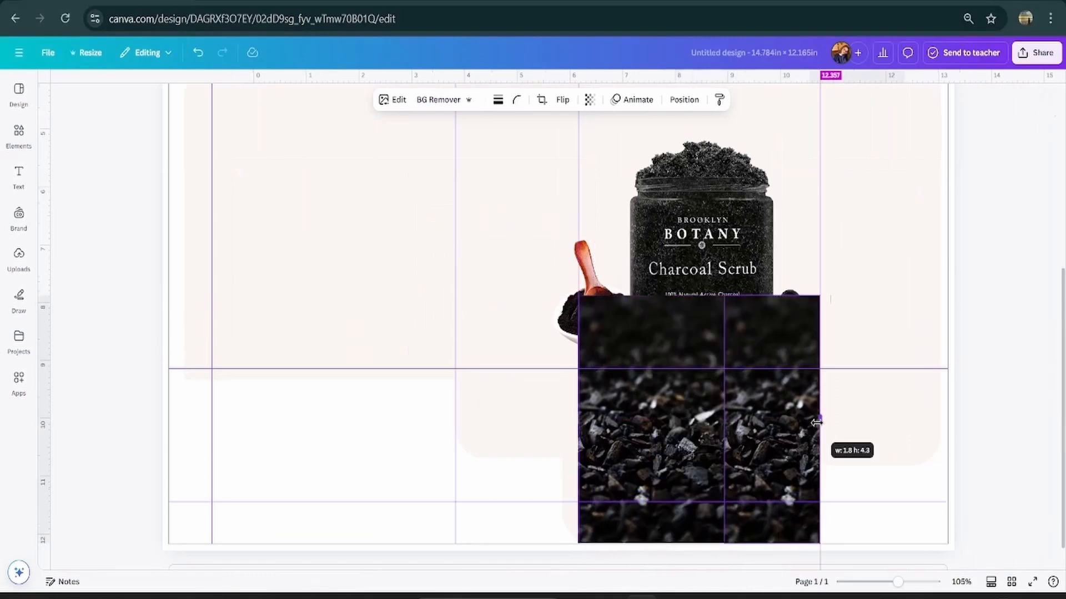
{"action": "left_click", "coordinate": [797, 271]}
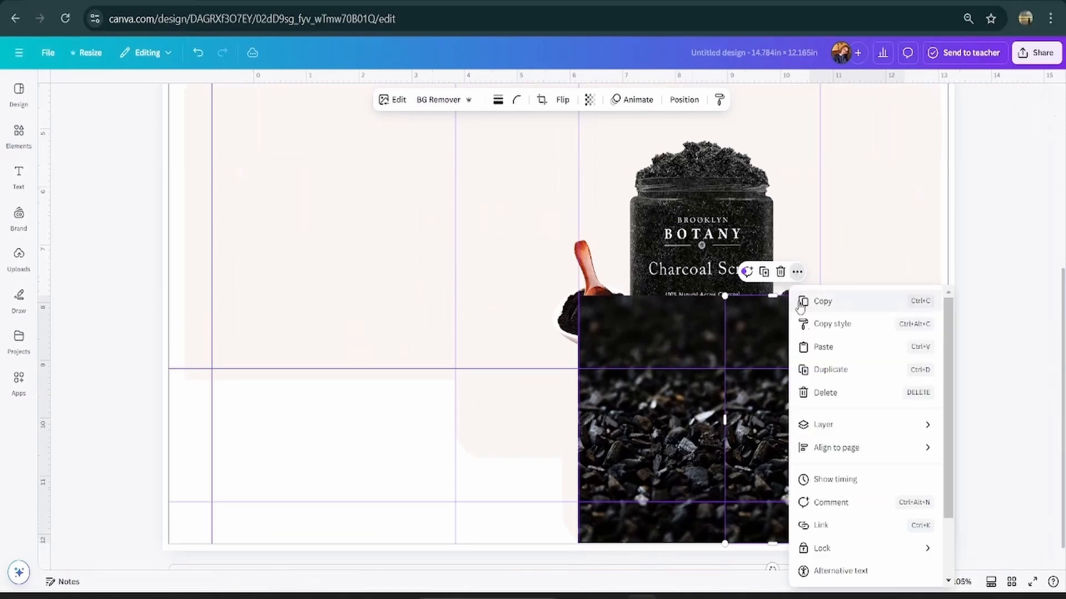
{"action": "mouse_move", "coordinate": [838, 427]}
{"action": "left_click", "coordinate": [715, 475]}
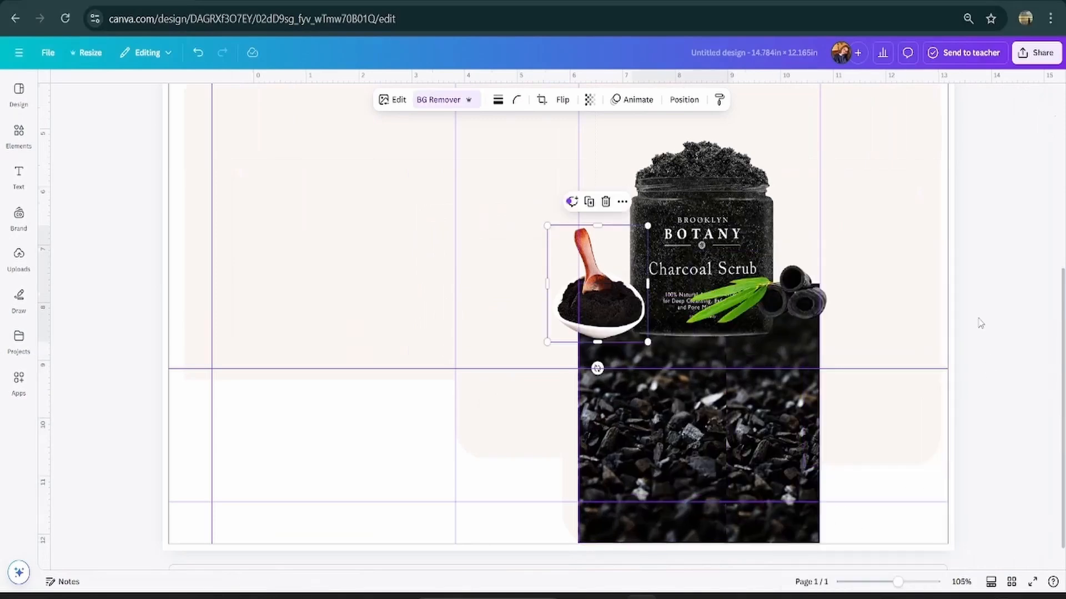
Step: Adjust the transparency of the charcoal pieces photo on the third panel's bottom flap
{"action": "left_click", "coordinate": [981, 323]}
{"action": "scroll", "coordinate": [981, 324], "scroll_direction": "down", "scroll_amount": 1}
{"action": "left_click", "coordinate": [676, 392]}
{"action": "left_click", "coordinate": [590, 100]}
{"action": "left_click_drag", "start_coordinate": [610, 149], "coordinate": [613, 148]}
{"action": "left_click", "coordinate": [982, 304]}
Step: Add a heading with the text "CHARGLOW"
{"action": "scroll", "coordinate": [981, 303], "scroll_direction": "up", "scroll_amount": 2}
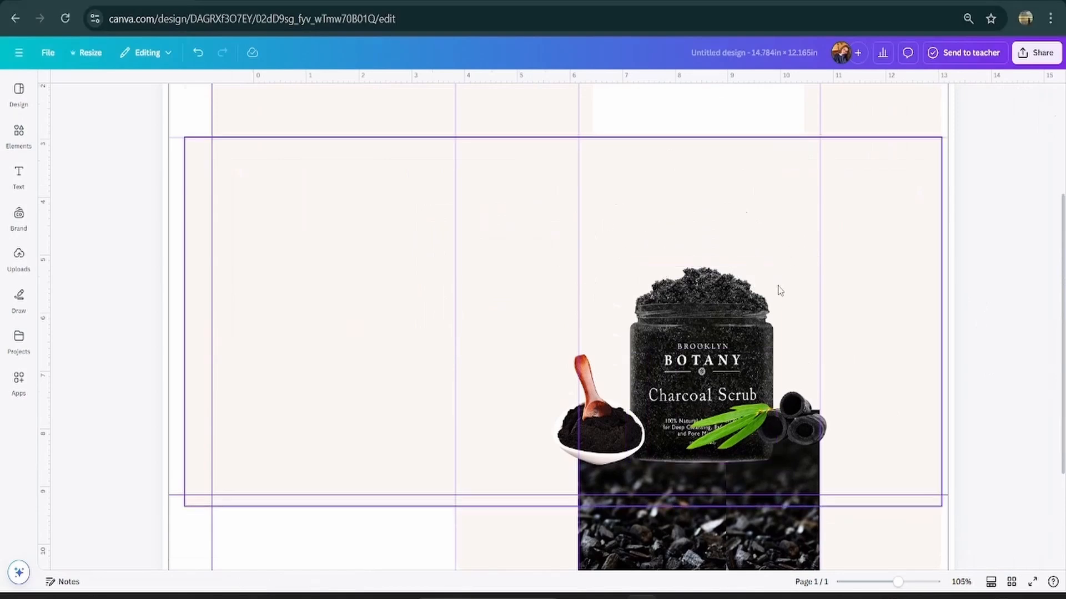
{"action": "left_click", "coordinate": [18, 135]}
{"action": "left_click", "coordinate": [18, 175]}
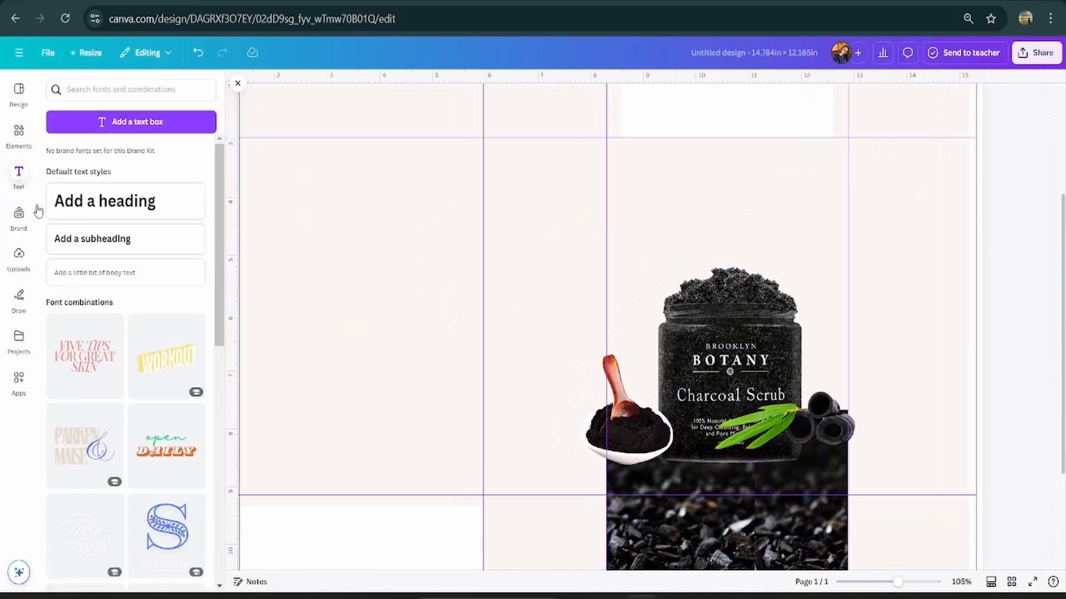
{"action": "left_click", "coordinate": [99, 205]}
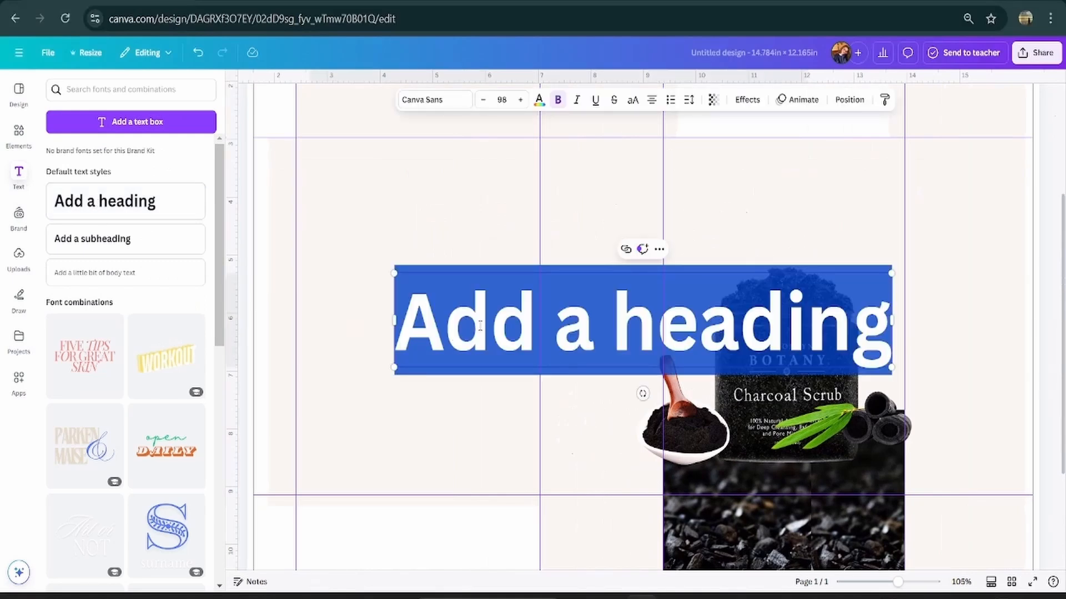
{"action": "type", "text": "CHARGLOW"}
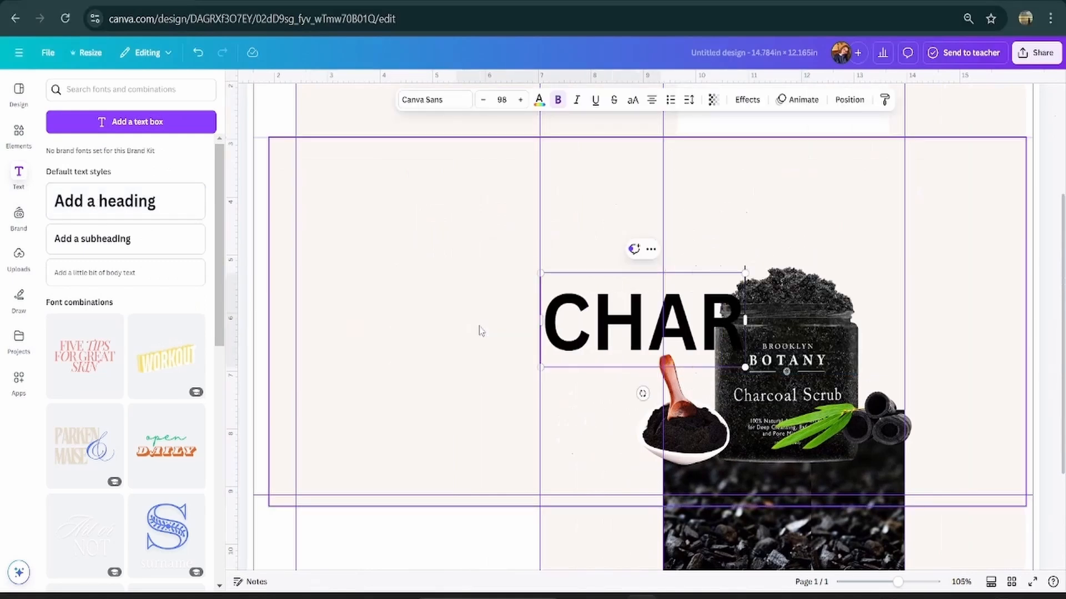
Step: Set the CHARGLOW heading's font to Abril Fatface
{"action": "scroll", "coordinate": [327, 149], "scroll_direction": "up", "scroll_amount": 2}
{"action": "left_click", "coordinate": [433, 100]}
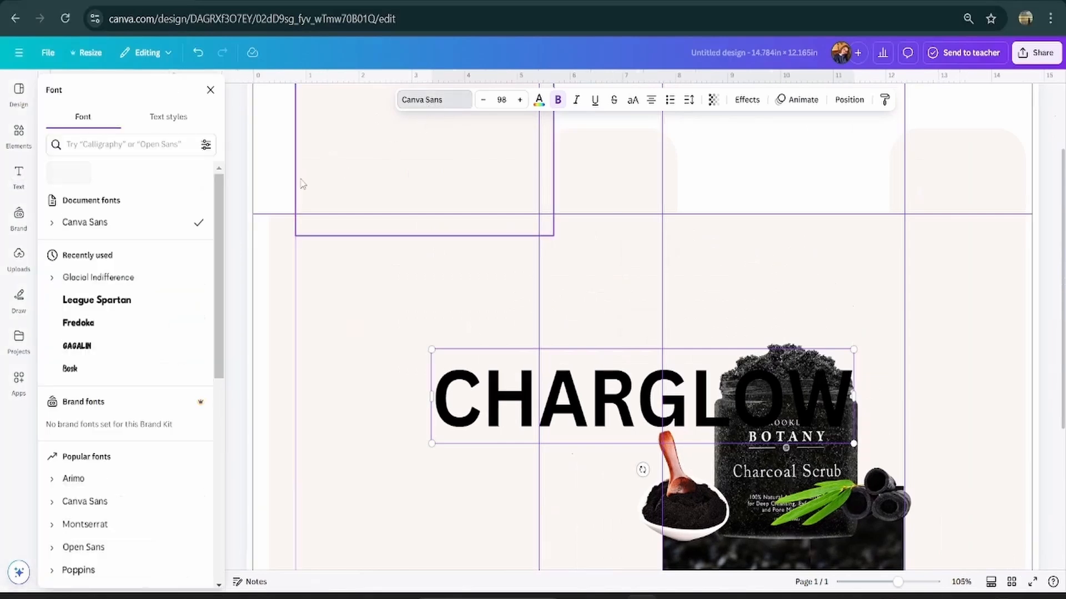
{"action": "left_click", "coordinate": [164, 146]}
{"action": "type", "text": "abril"}
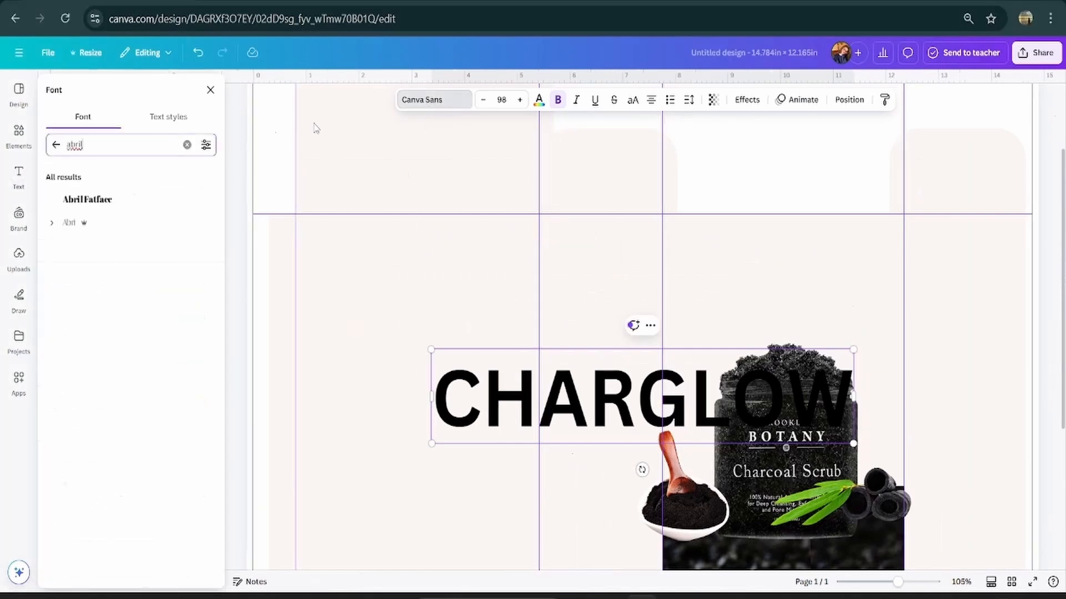
{"action": "left_click", "coordinate": [105, 203]}
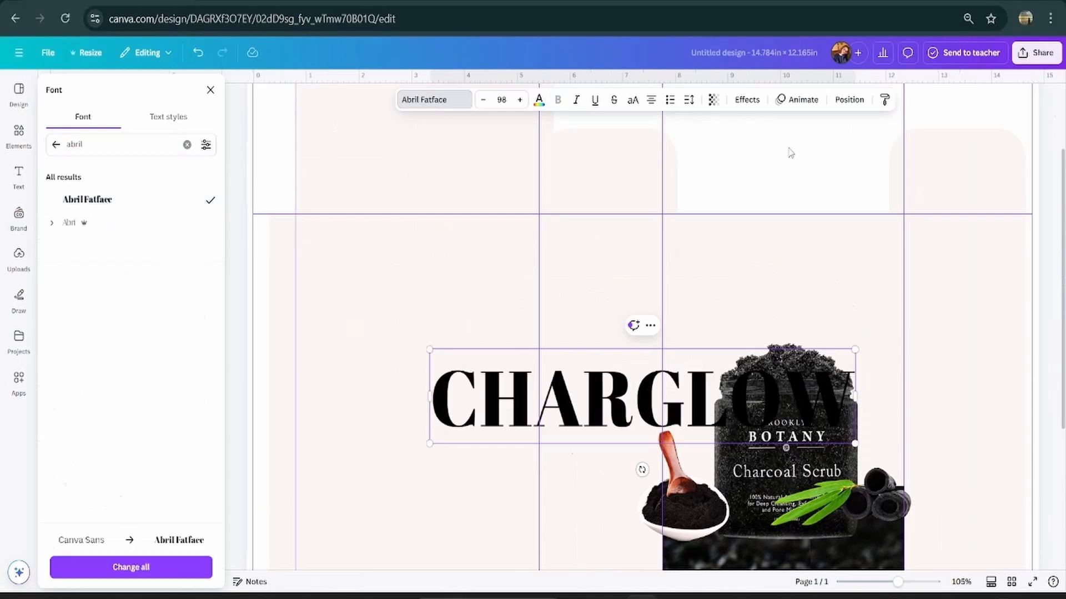
{"action": "left_click", "coordinate": [790, 153]}
Step: Shrink the CHARGLOW heading to about size 44 and place it above the jar near the third panel's upper edge
{"action": "left_click", "coordinate": [637, 404]}
{"action": "left_click_drag", "start_coordinate": [637, 404], "coordinate": [807, 296]}
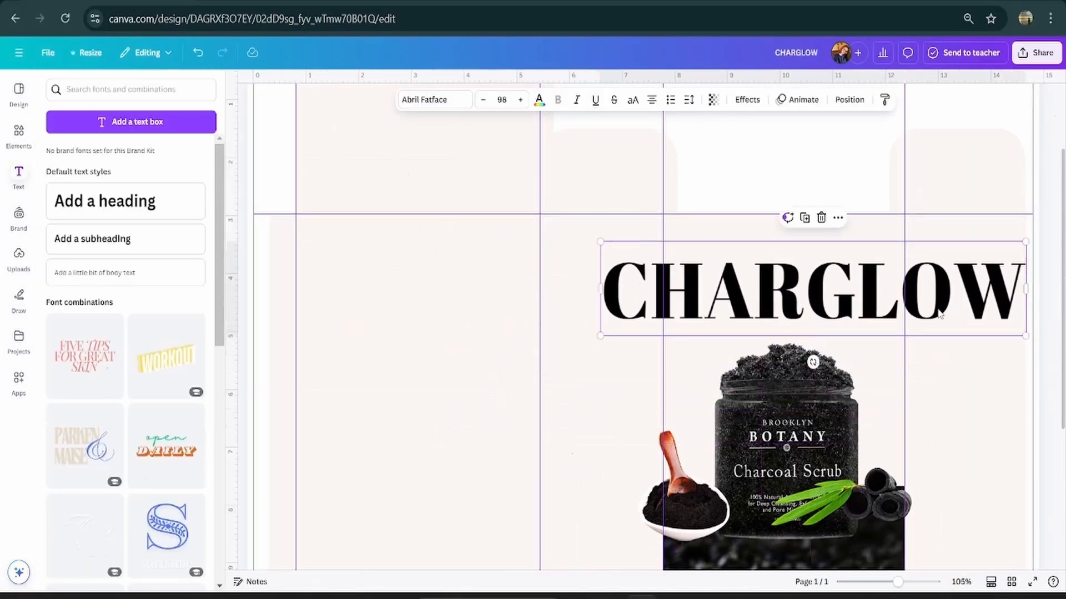
{"action": "left_click_drag", "start_coordinate": [1026, 336], "coordinate": [794, 284]}
{"action": "left_click_drag", "start_coordinate": [747, 266], "coordinate": [832, 260]}
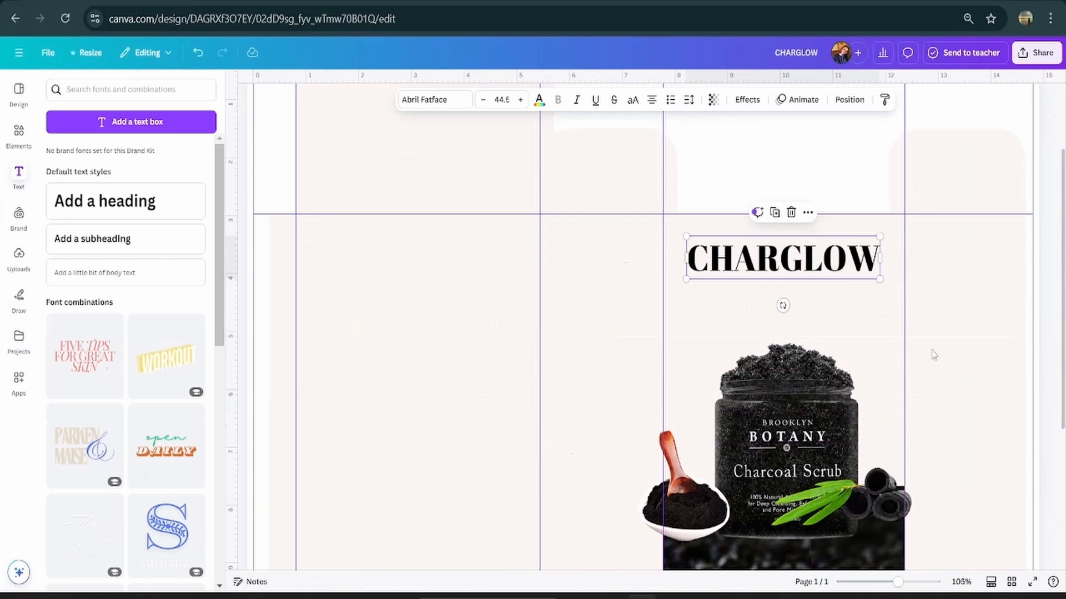
Step: Fine-tune the placement of the bamboo charcoal image against the jar's lower right corner
{"action": "left_click_drag", "start_coordinate": [885, 506], "coordinate": [882, 492]}
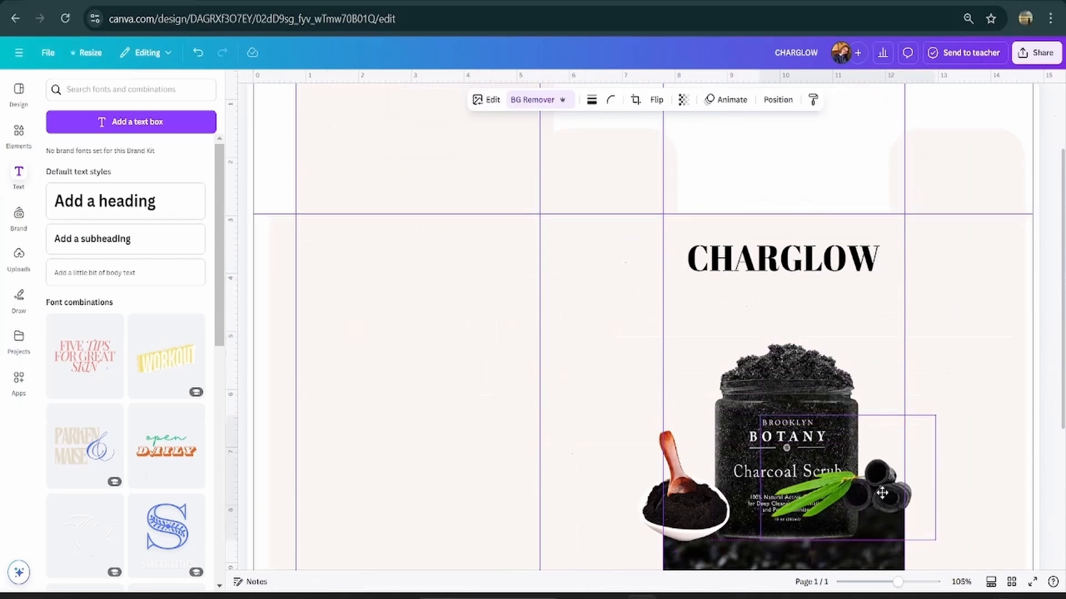
{"action": "left_click", "coordinate": [950, 538]}
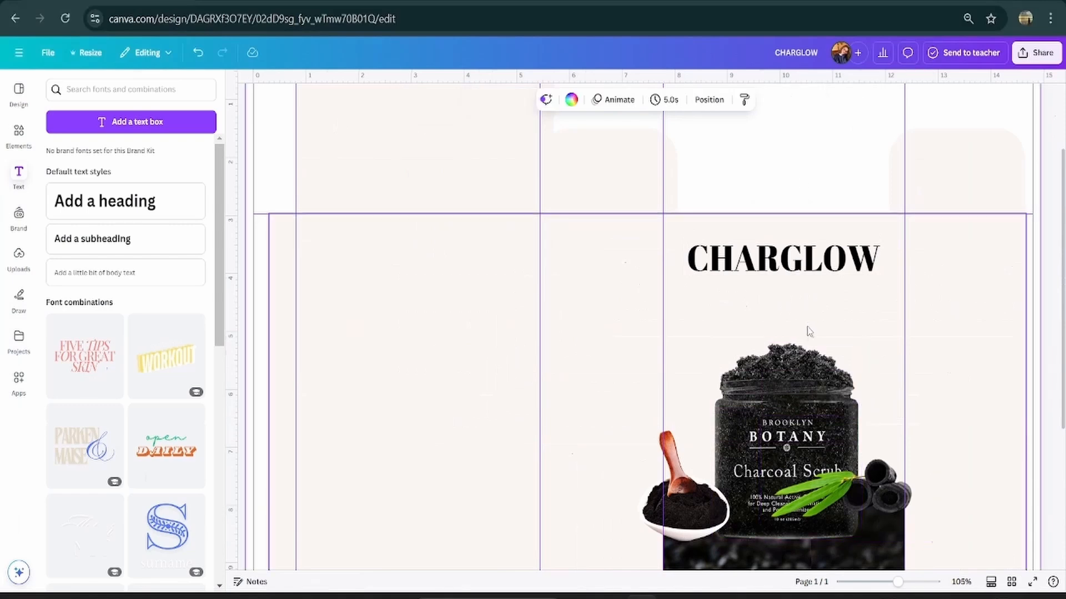
{"action": "left_click", "coordinate": [863, 479]}
{"action": "left_click_drag", "start_coordinate": [869, 494], "coordinate": [879, 504]}
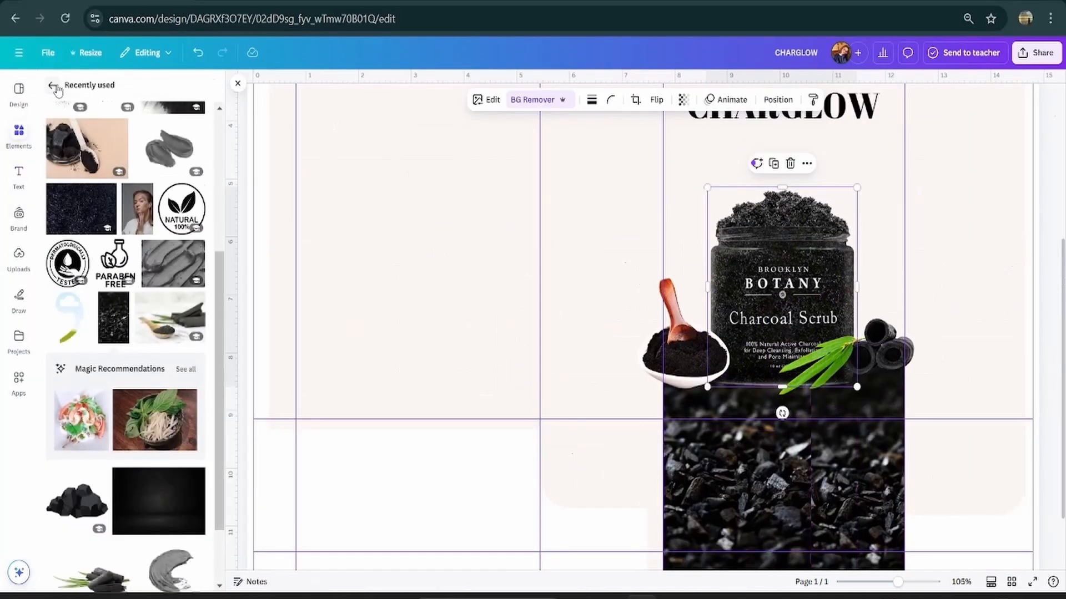
Step: Search the elements for "black flatform" and browse the matching photos for a base to put under the jar
{"action": "left_click", "coordinate": [54, 86]}
{"action": "left_click", "coordinate": [96, 91]}
{"action": "type", "text": "black flatfo"}
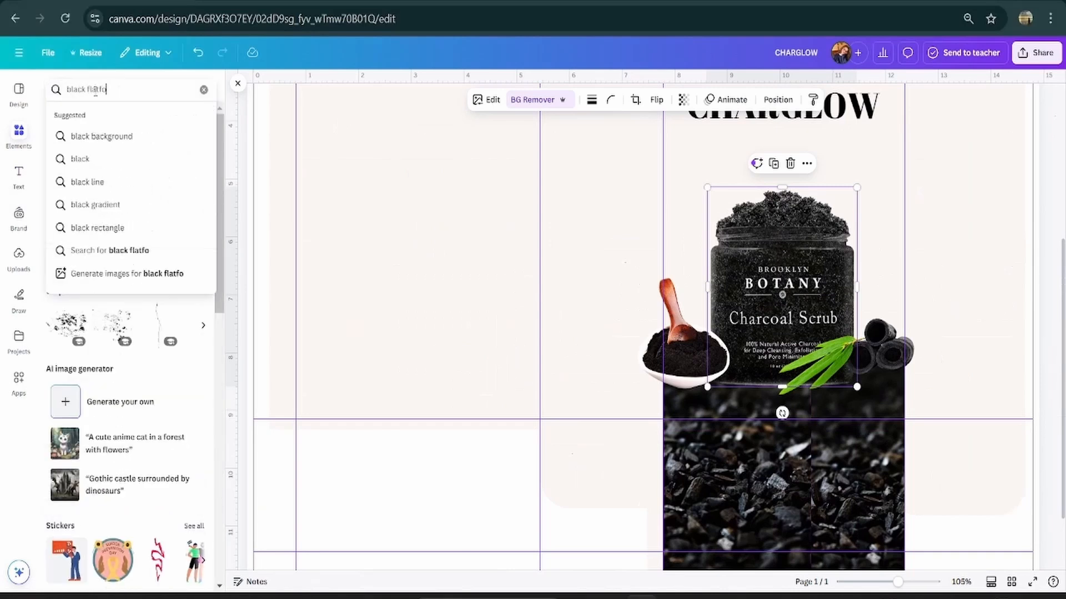
{"action": "type", "text": "rm"}
{"action": "key", "text": "Return"}
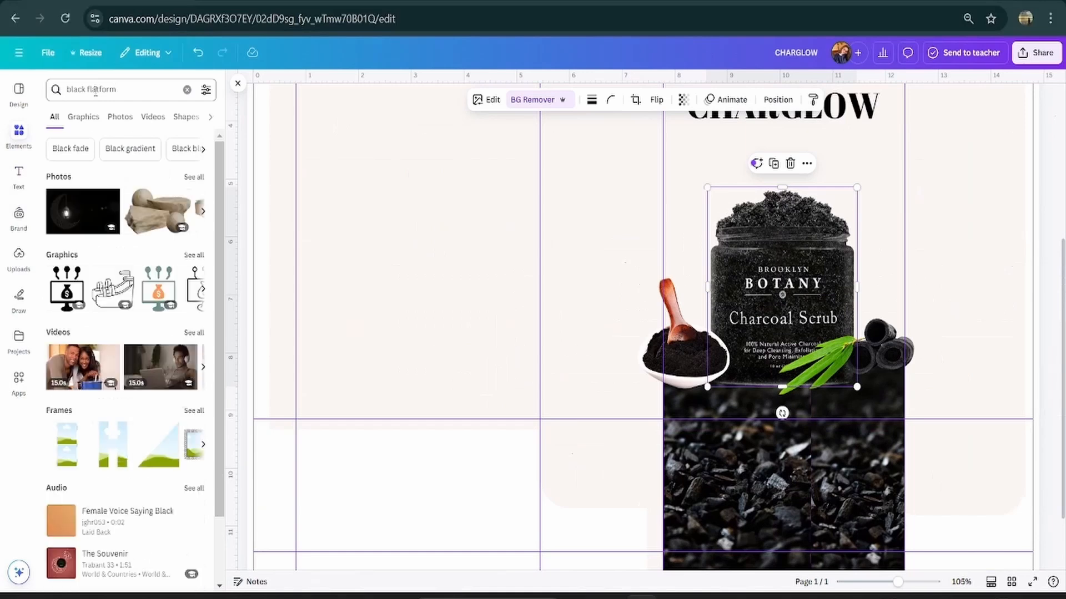
{"action": "left_click", "coordinate": [119, 118]}
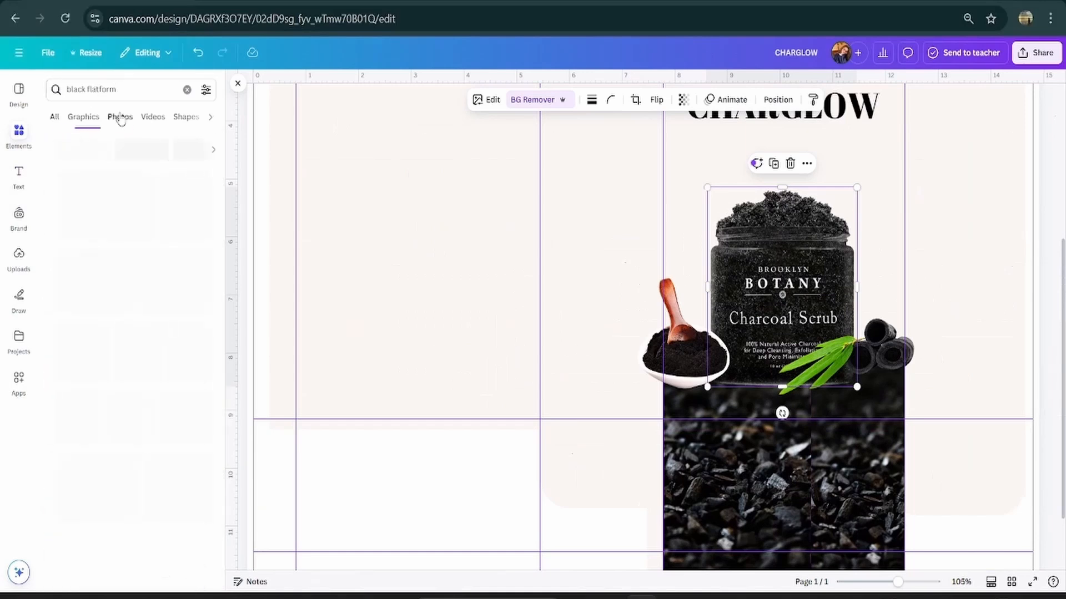
{"action": "scroll", "coordinate": [144, 377], "scroll_direction": "down", "scroll_amount": 10}
{"action": "scroll", "coordinate": [144, 378], "scroll_direction": "down", "scroll_amount": 10}
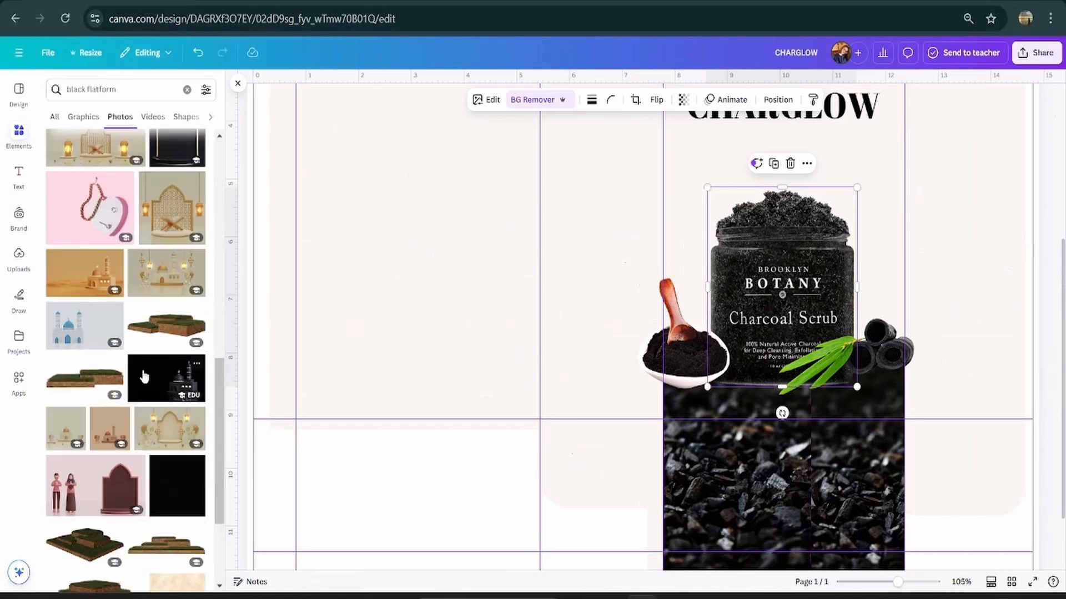
Step: Try a black rock photo as the jar's base, scaled down and layered behind the jar on the charcoal
{"action": "left_click", "coordinate": [84, 277]}
{"action": "left_click_drag", "start_coordinate": [967, 480], "coordinate": [559, 180]}
{"action": "left_click_drag", "start_coordinate": [444, 139], "coordinate": [788, 455]}
{"action": "left_click", "coordinate": [816, 316]}
{"action": "left_click", "coordinate": [727, 227]}
{"action": "left_click", "coordinate": [783, 267]}
{"action": "left_click", "coordinate": [808, 164]}
{"action": "mouse_move", "coordinate": [831, 317]}
{"action": "left_click", "coordinate": [727, 339]}
{"action": "scroll", "coordinate": [120, 394], "scroll_direction": "down", "scroll_amount": 3}
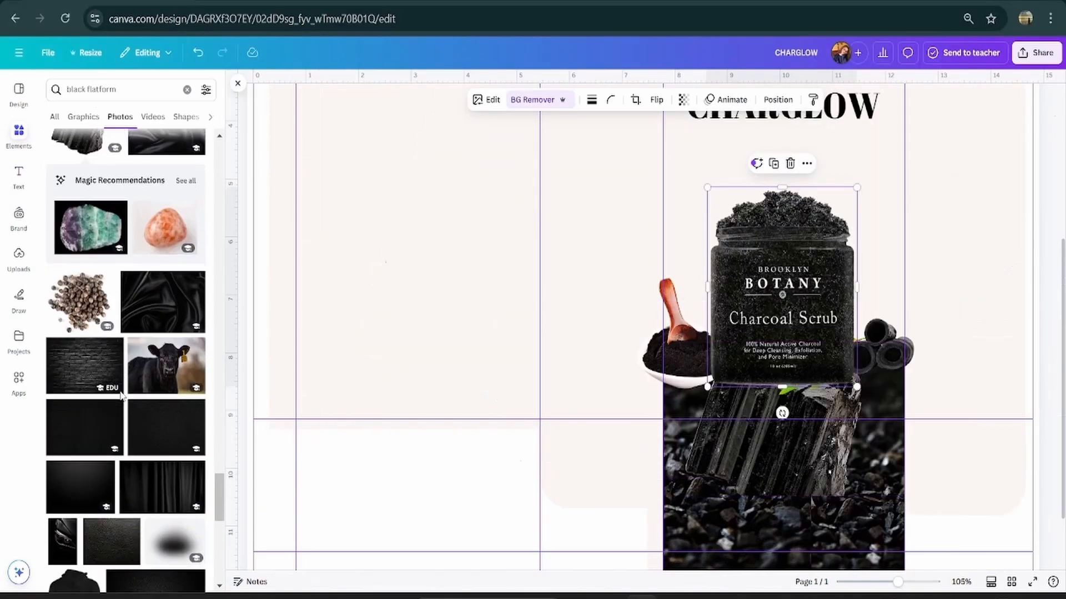
Step: Insert the black round podium photo from a "product platform" search, remove its background, and crop and fit it beneath the jar
{"action": "scroll", "coordinate": [135, 420], "scroll_direction": "up", "scroll_amount": 5}
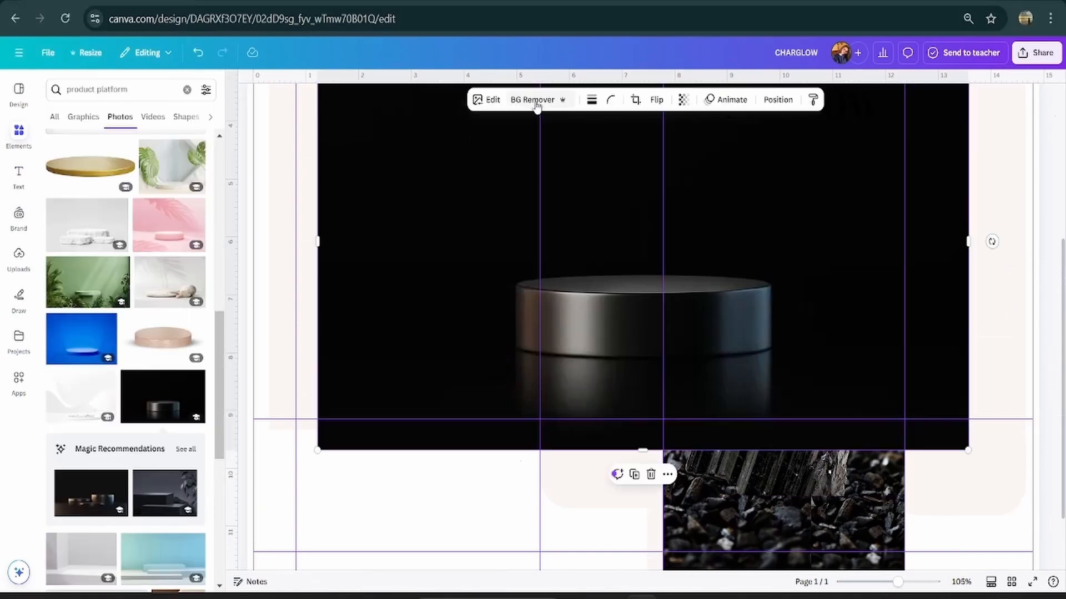
{"action": "left_click", "coordinate": [537, 102]}
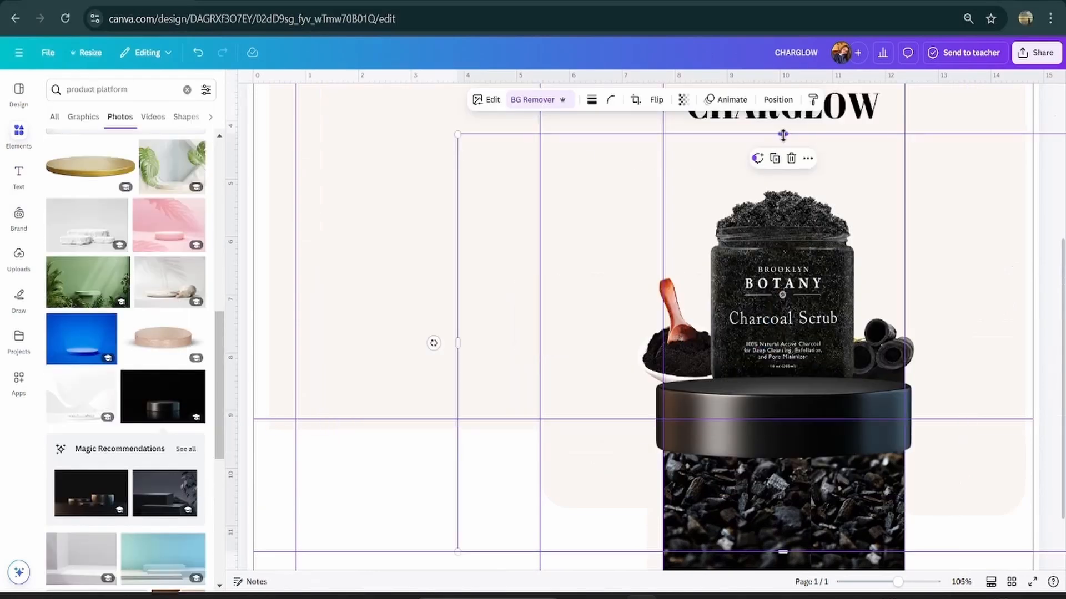
{"action": "left_click_drag", "start_coordinate": [783, 158], "coordinate": [783, 348]}
{"action": "left_click_drag", "start_coordinate": [458, 451], "coordinate": [631, 449]}
{"action": "left_click_drag", "start_coordinate": [1009, 482], "coordinate": [942, 418]}
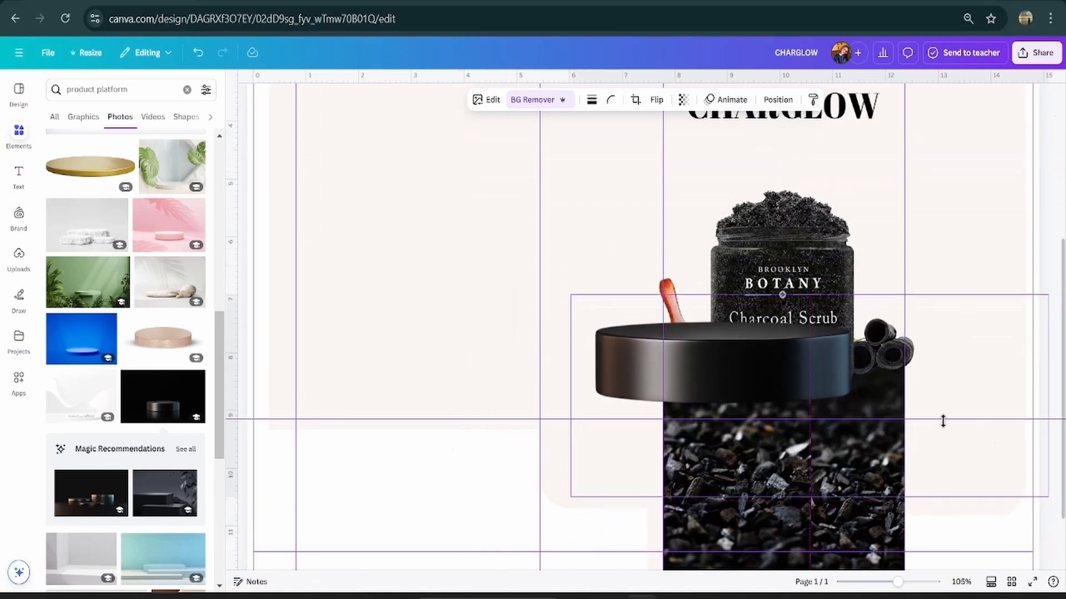
{"action": "left_click_drag", "start_coordinate": [1054, 398], "coordinate": [917, 399]}
{"action": "left_click_drag", "start_coordinate": [744, 497], "coordinate": [740, 433]}
{"action": "left_click_drag", "start_coordinate": [747, 362], "coordinate": [803, 448]}
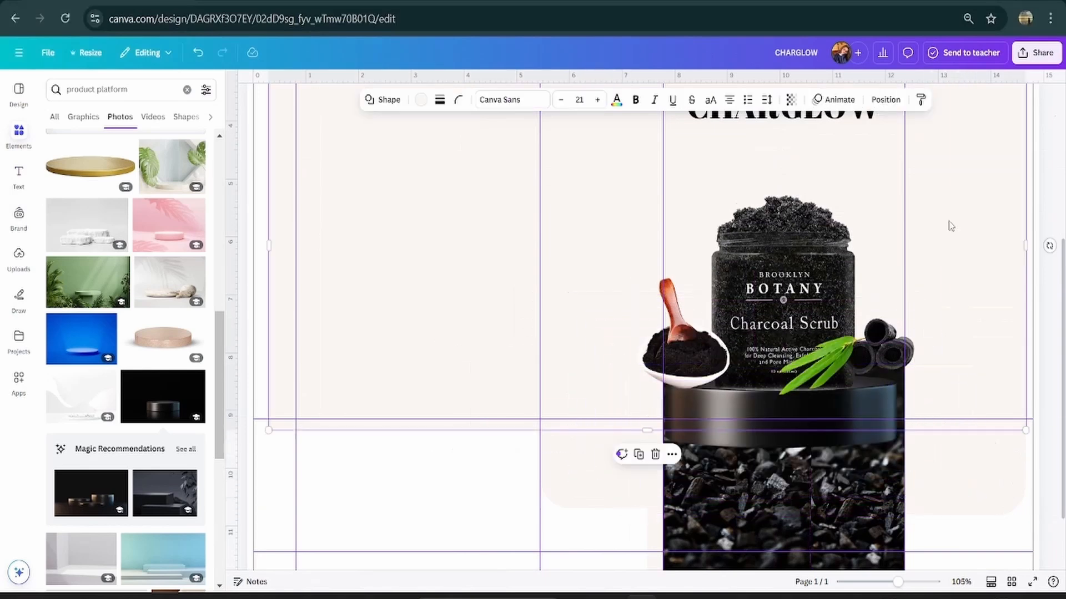
Step: Add a subheading with the text "FACE WASH" directly below the CHARGLOW heading
{"action": "scroll", "coordinate": [942, 251], "scroll_direction": "up", "scroll_amount": 4}
{"action": "left_click_drag", "start_coordinate": [787, 340], "coordinate": [789, 342]}
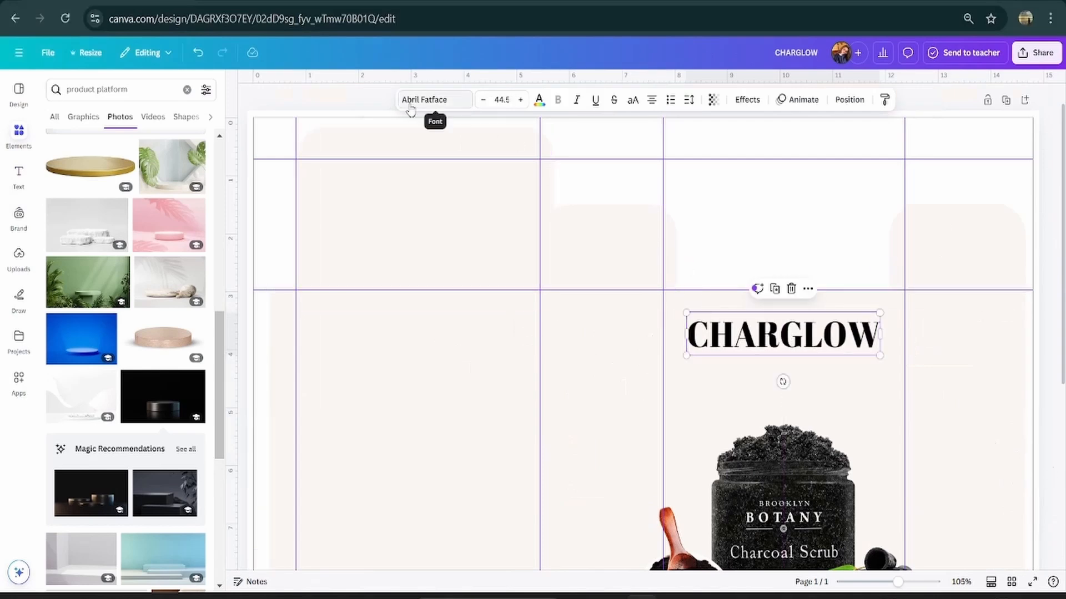
{"action": "left_click", "coordinate": [19, 173]}
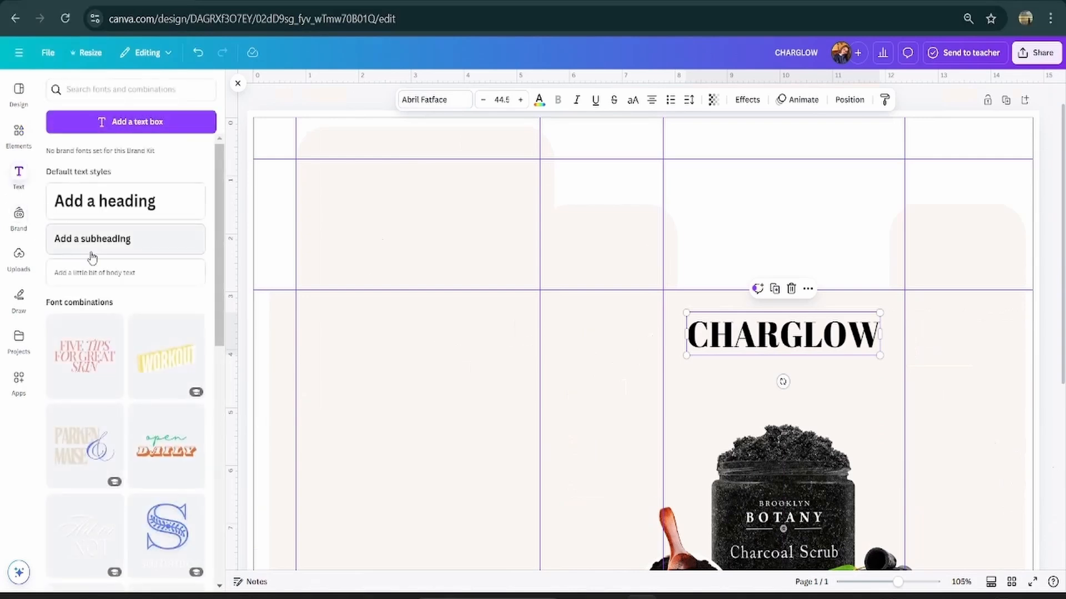
{"action": "left_click", "coordinate": [92, 239]}
{"action": "type", "text": "FACE WASH"}
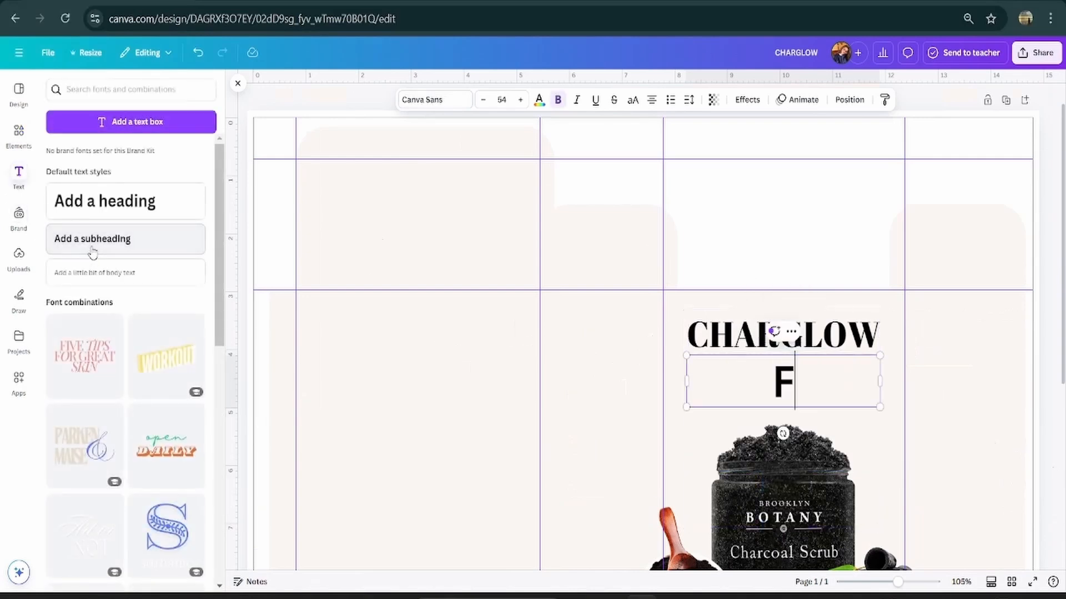
Step: Set the FACE WASH subheading's font to Gagalin
{"action": "left_click", "coordinate": [427, 100]}
{"action": "left_click", "coordinate": [187, 146]}
{"action": "type", "text": "gagalin"}
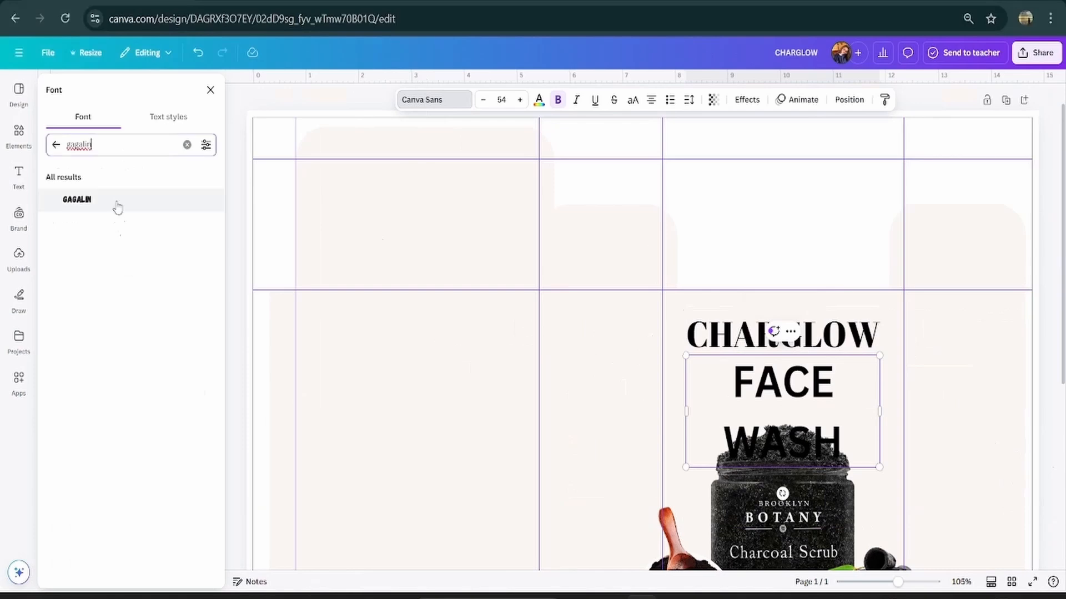
{"action": "left_click", "coordinate": [117, 204]}
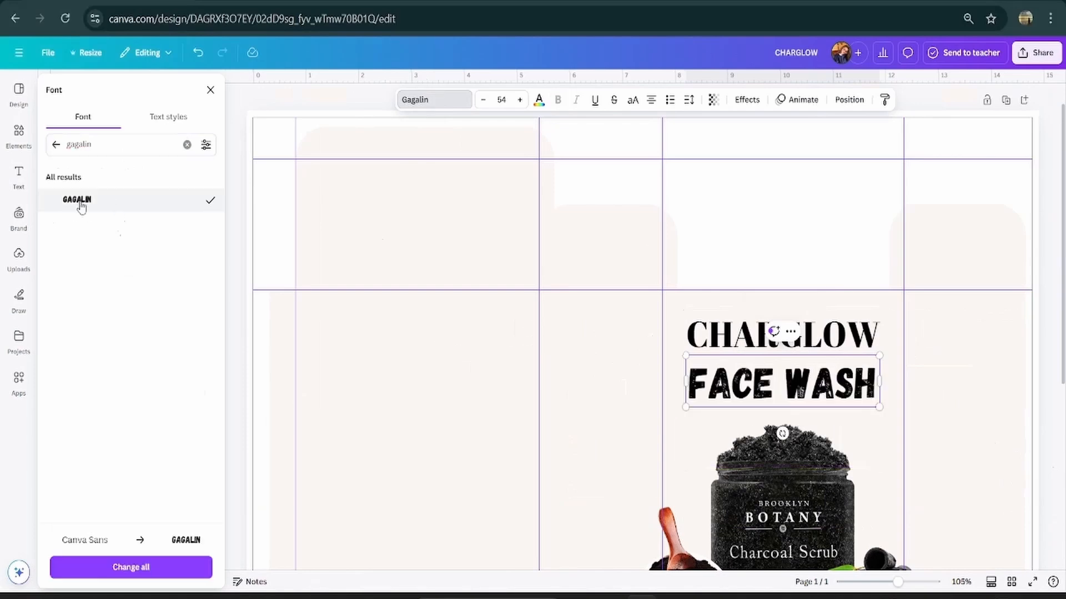
{"action": "left_click", "coordinate": [55, 144]}
{"action": "scroll", "coordinate": [105, 300], "scroll_direction": "down", "scroll_amount": 15}
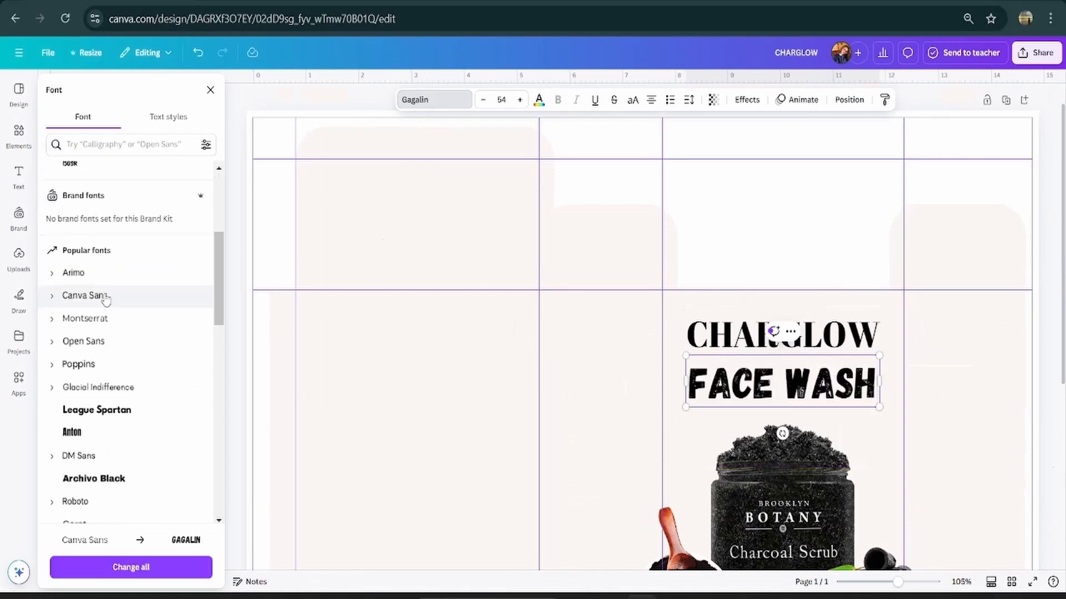
{"action": "scroll", "coordinate": [105, 299], "scroll_direction": "down", "scroll_amount": 10}
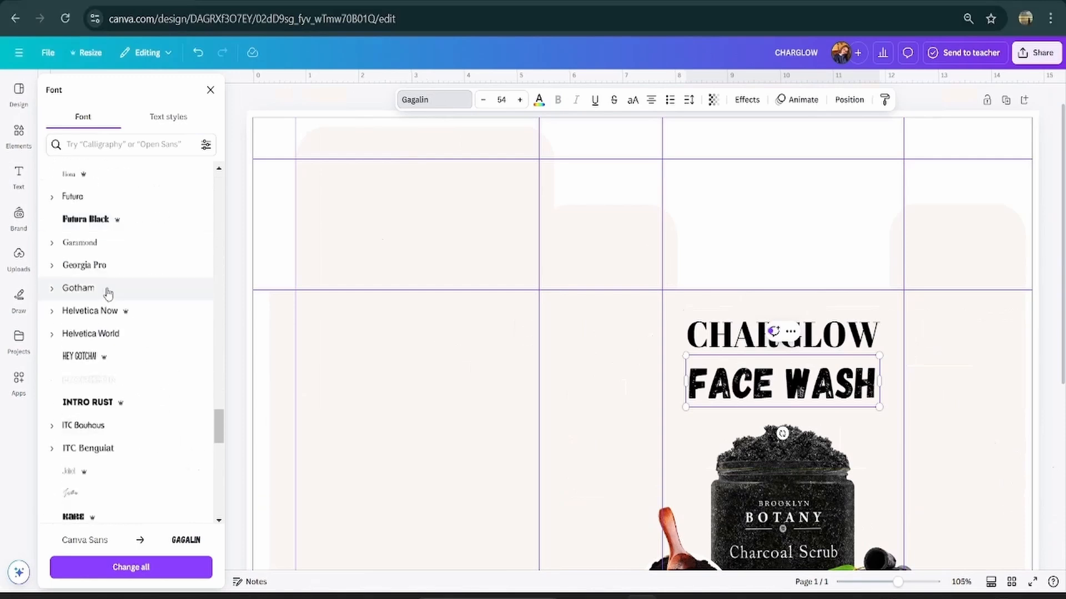
Step: Shrink the FACE WASH subheading so it is narrower than CHARGLOW and centred beneath it
{"action": "left_click_drag", "start_coordinate": [880, 407], "coordinate": [828, 389]}
{"action": "left_click", "coordinate": [1058, 422]}
{"action": "scroll", "coordinate": [838, 415], "scroll_direction": "down", "scroll_amount": 5}
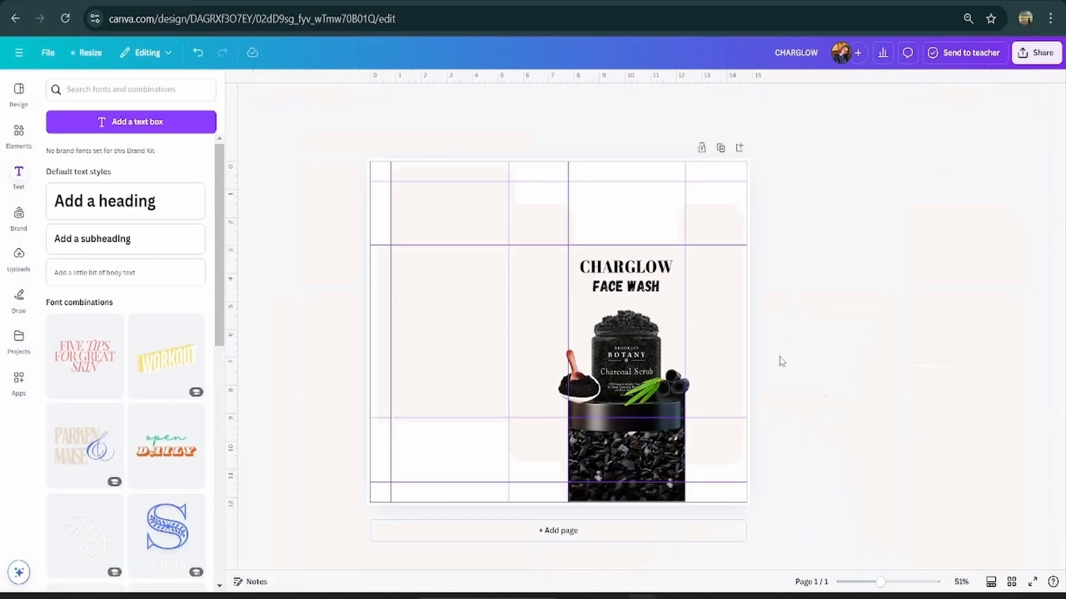
Step: Insert the recently used charcoal face mask smear photo, remove its background, and place it small near the first panel's upper edge
{"action": "left_click", "coordinate": [438, 327]}
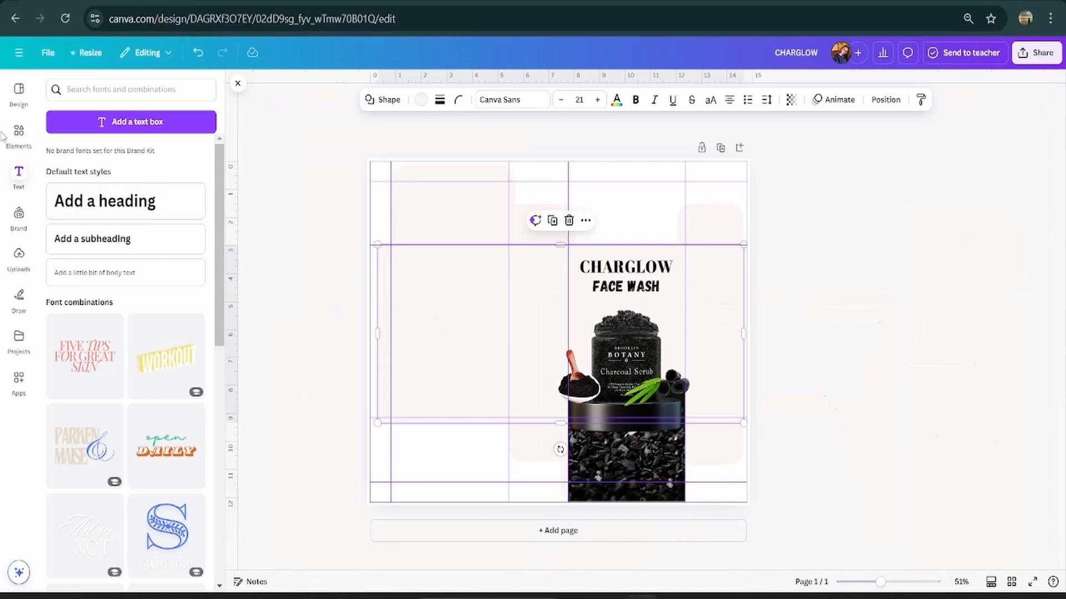
{"action": "left_click", "coordinate": [11, 137]}
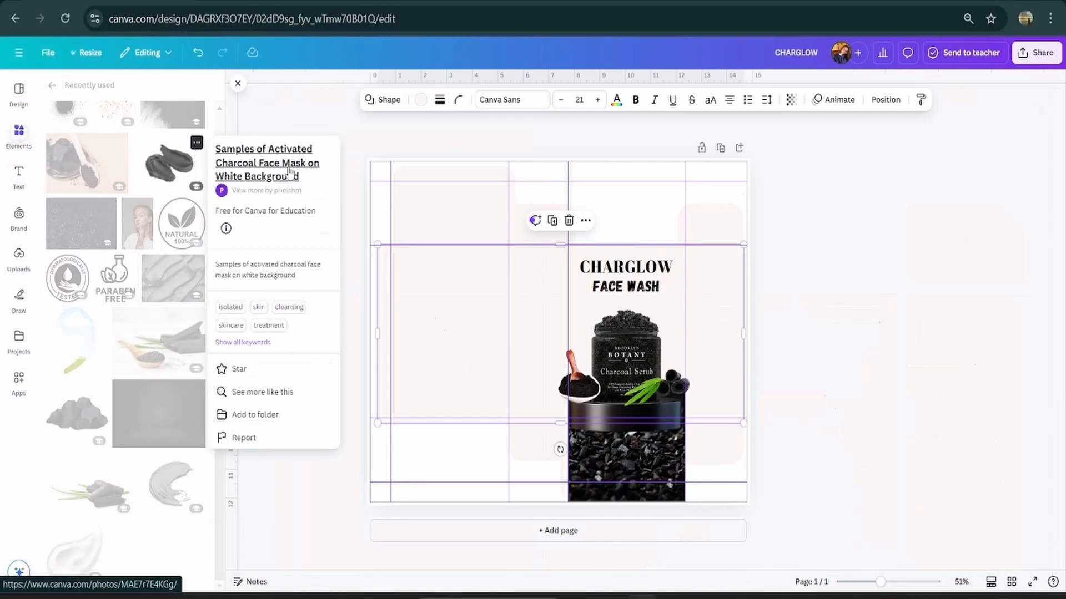
{"action": "left_click", "coordinate": [169, 164]}
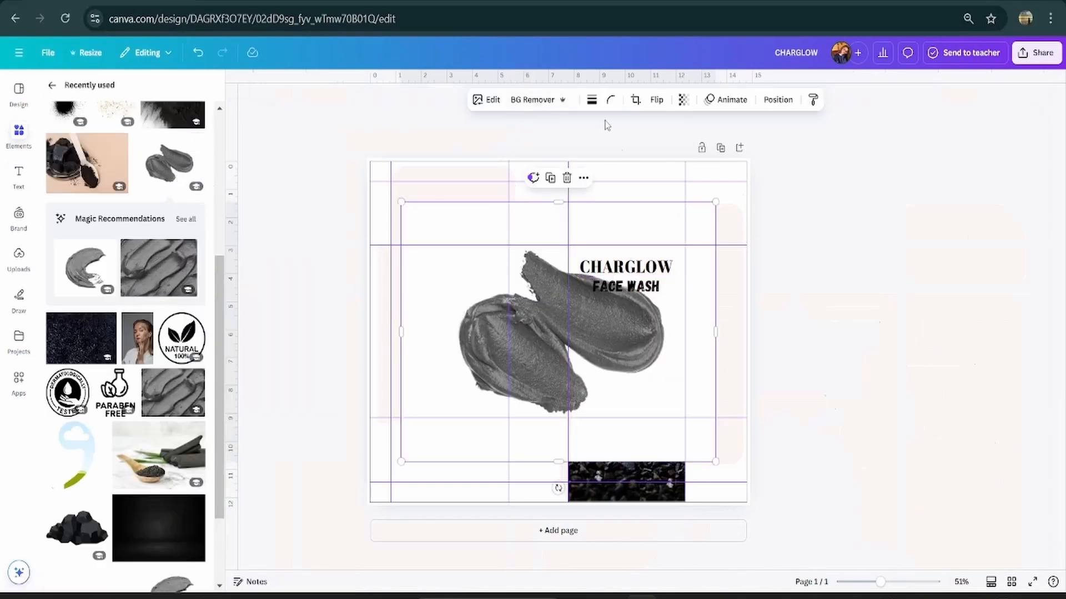
{"action": "left_click", "coordinate": [542, 102]}
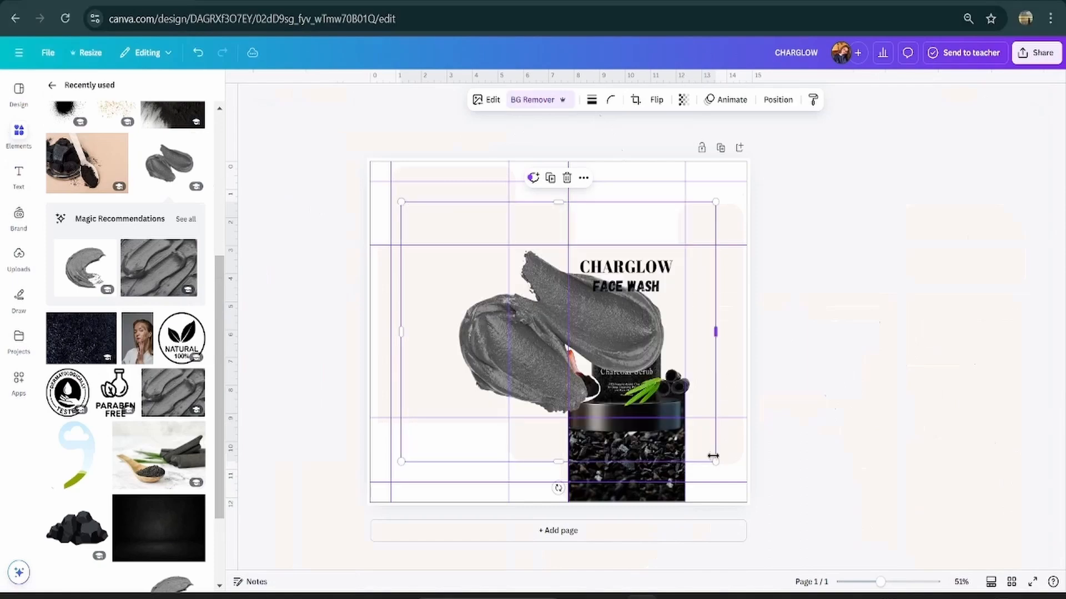
{"action": "left_click_drag", "start_coordinate": [713, 461], "coordinate": [525, 304]}
{"action": "left_click_drag", "start_coordinate": [477, 261], "coordinate": [483, 284]}
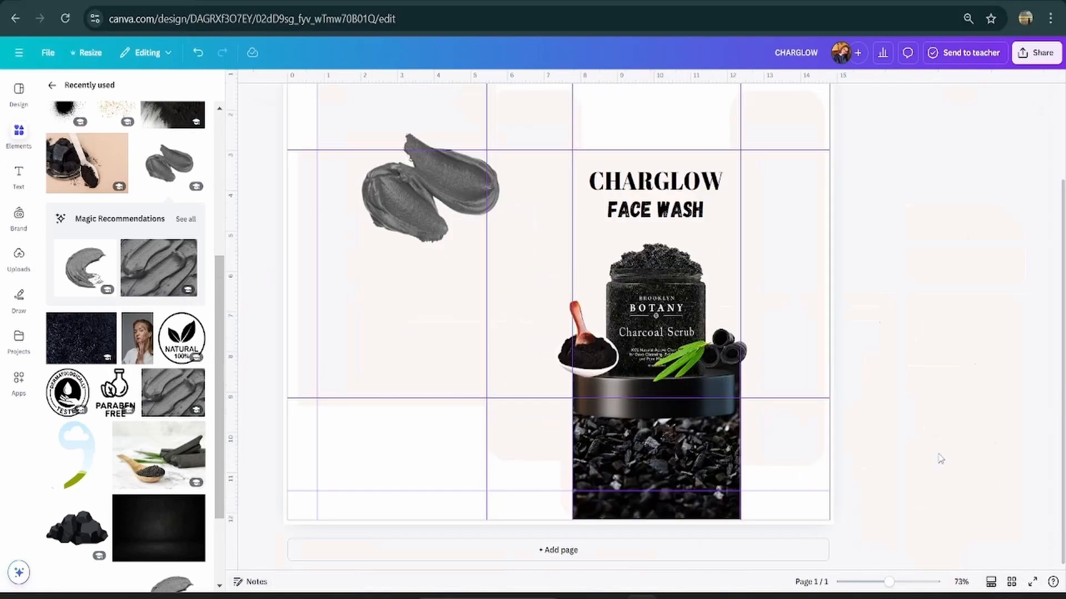
Step: Insert the recently used photo of the woman with scrub on her face and remove its background
{"action": "scroll", "coordinate": [511, 450], "scroll_direction": "up", "scroll_amount": 3}
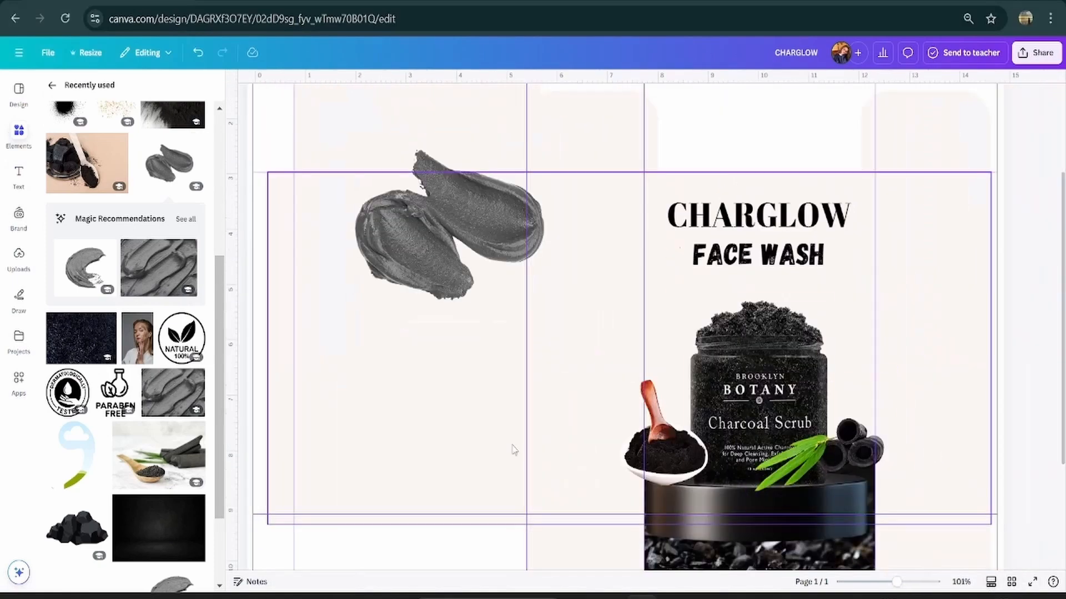
{"action": "scroll", "coordinate": [512, 449], "scroll_direction": "down", "scroll_amount": 1}
{"action": "left_click", "coordinate": [139, 339]}
{"action": "left_click", "coordinate": [146, 209]}
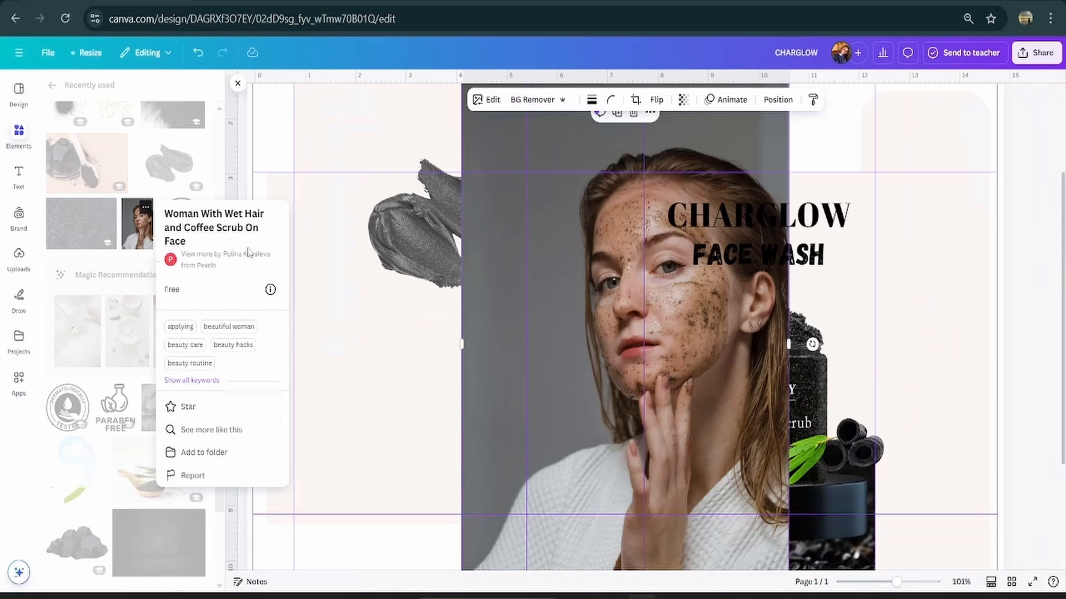
{"action": "left_click", "coordinate": [361, 348]}
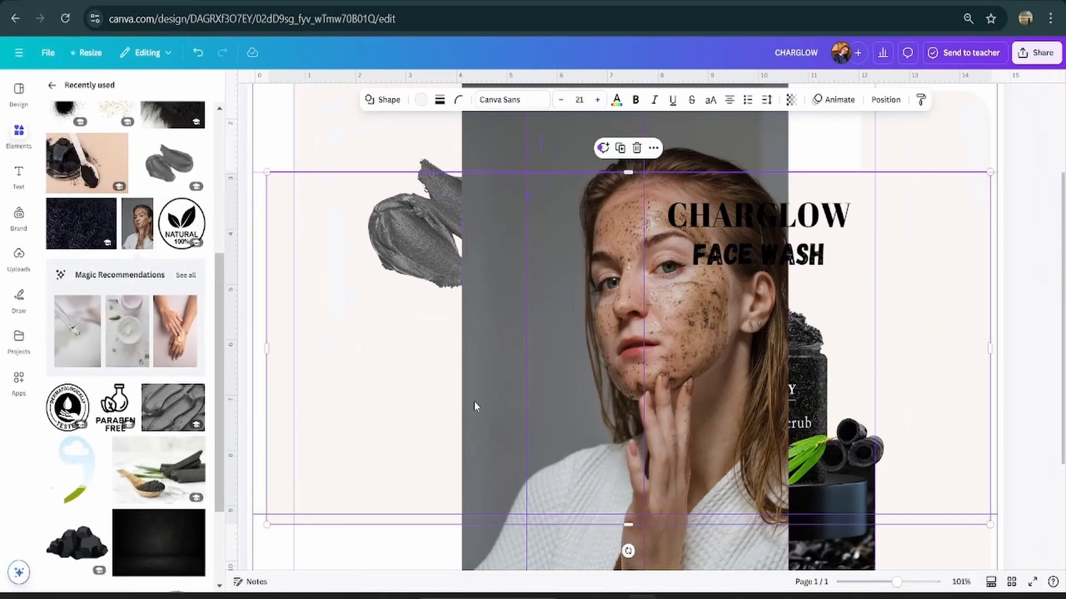
{"action": "left_click", "coordinate": [554, 201]}
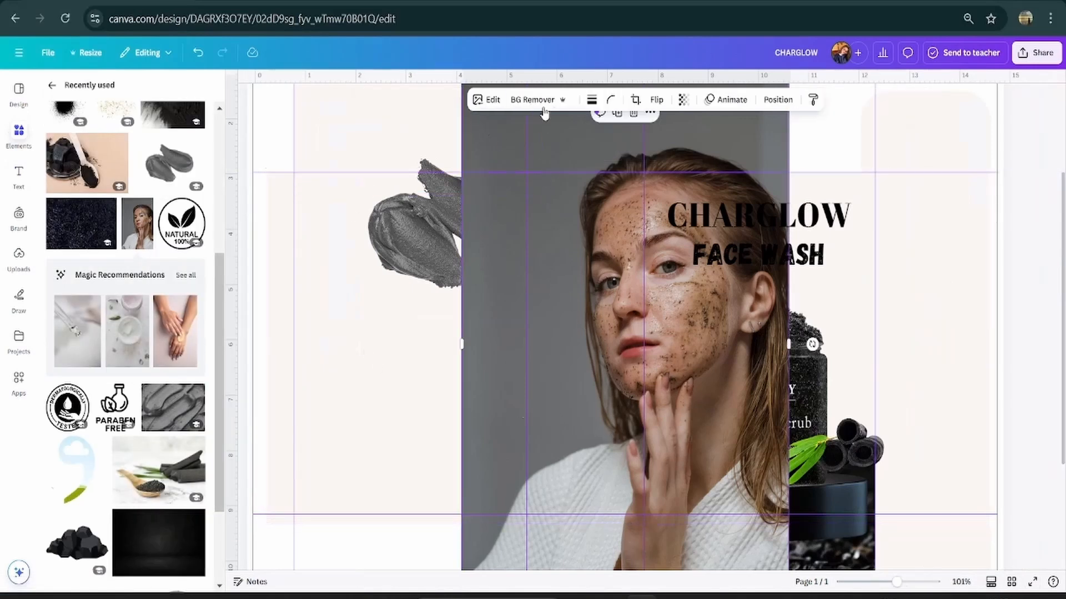
{"action": "left_click", "coordinate": [535, 99]}
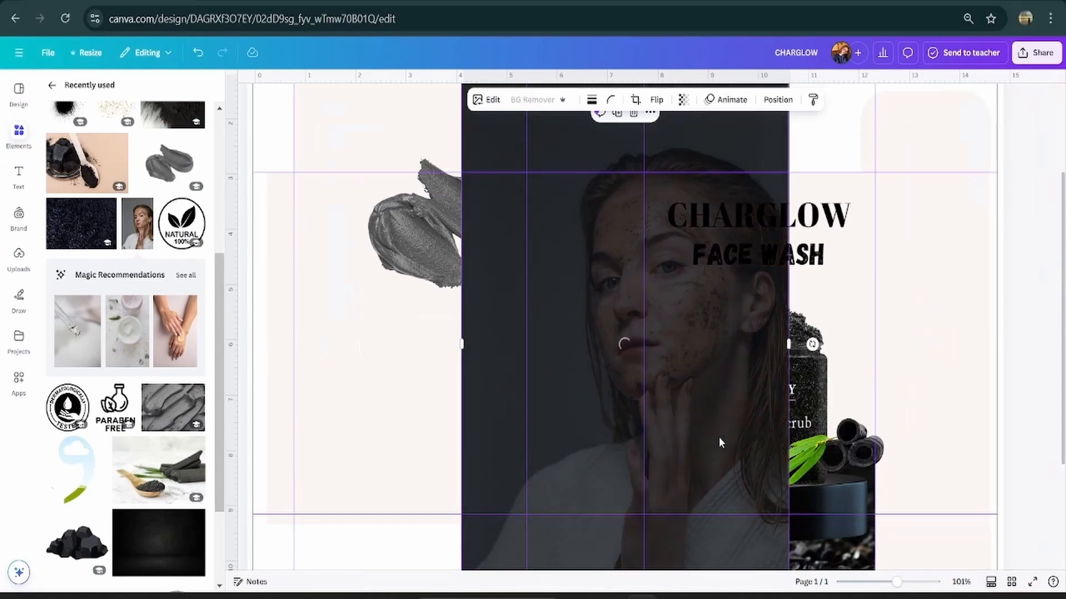
Step: Shrink the woman's cutout and place it over the charcoal smear, against the first panel's right fold line
{"action": "left_click_drag", "start_coordinate": [664, 464], "coordinate": [420, 244]}
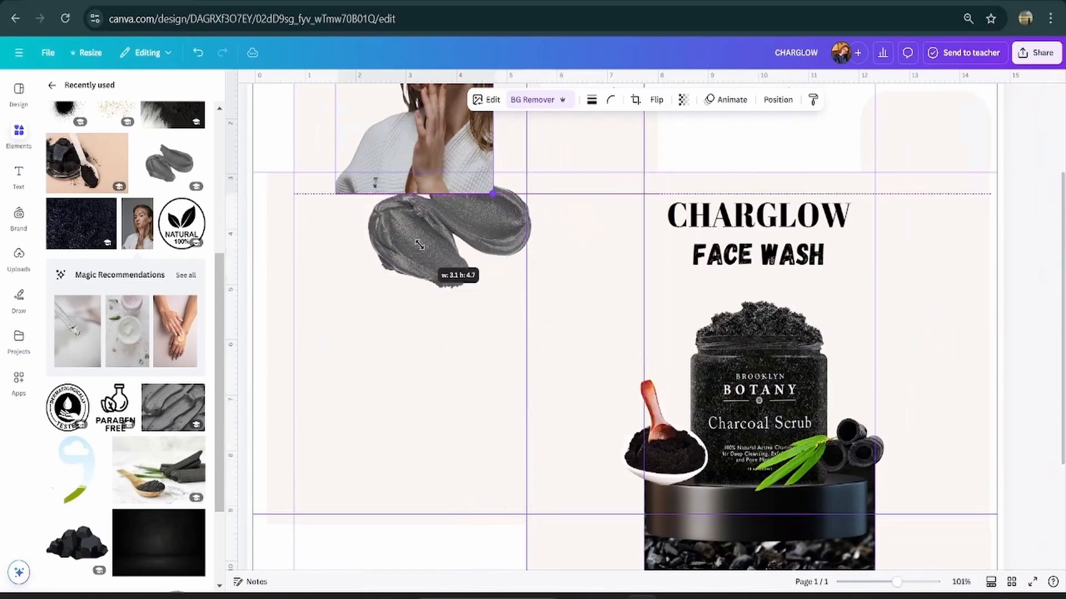
{"action": "left_click_drag", "start_coordinate": [383, 117], "coordinate": [401, 330]}
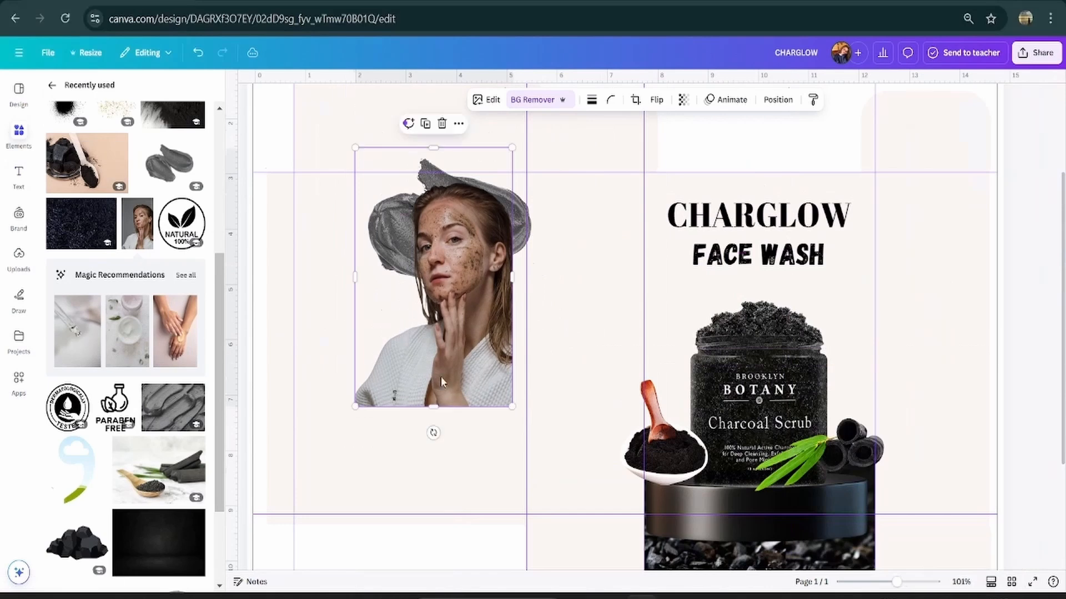
{"action": "left_click_drag", "start_coordinate": [511, 406], "coordinate": [443, 293]}
{"action": "left_click_drag", "start_coordinate": [404, 222], "coordinate": [488, 236]}
{"action": "left_click_drag", "start_coordinate": [436, 309], "coordinate": [425, 328]}
Step: Search the element graphics for "face scrub steps"
{"action": "left_click", "coordinate": [17, 135]}
{"action": "left_click", "coordinate": [50, 90]}
{"action": "left_click", "coordinate": [167, 94]}
{"action": "type", "text": "face sc"}
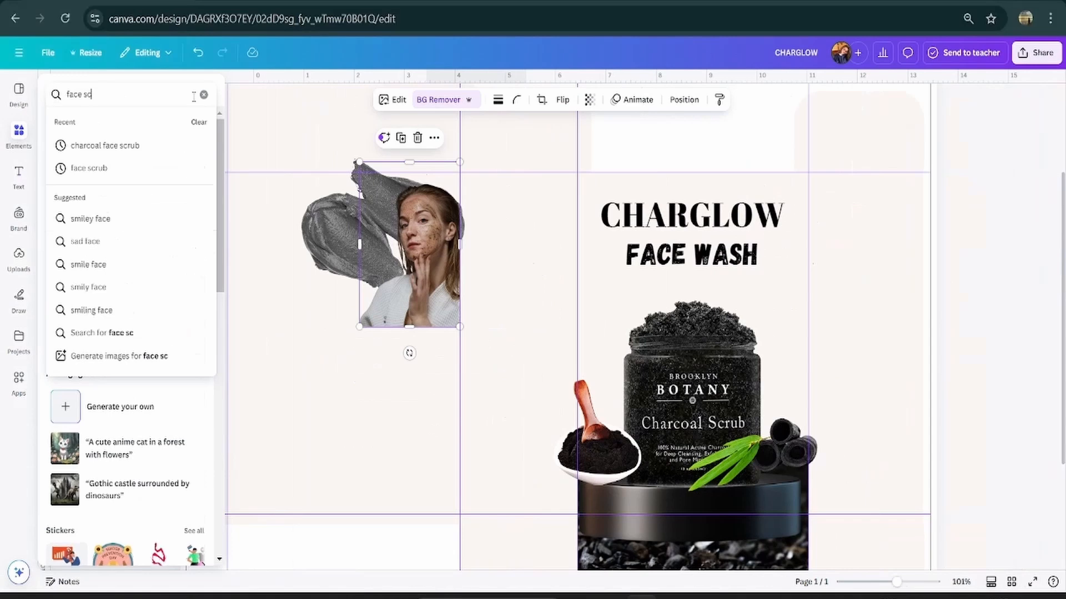
{"action": "type", "text": "rub steps"}
{"action": "key", "text": "Return"}
{"action": "left_click", "coordinate": [79, 124]}
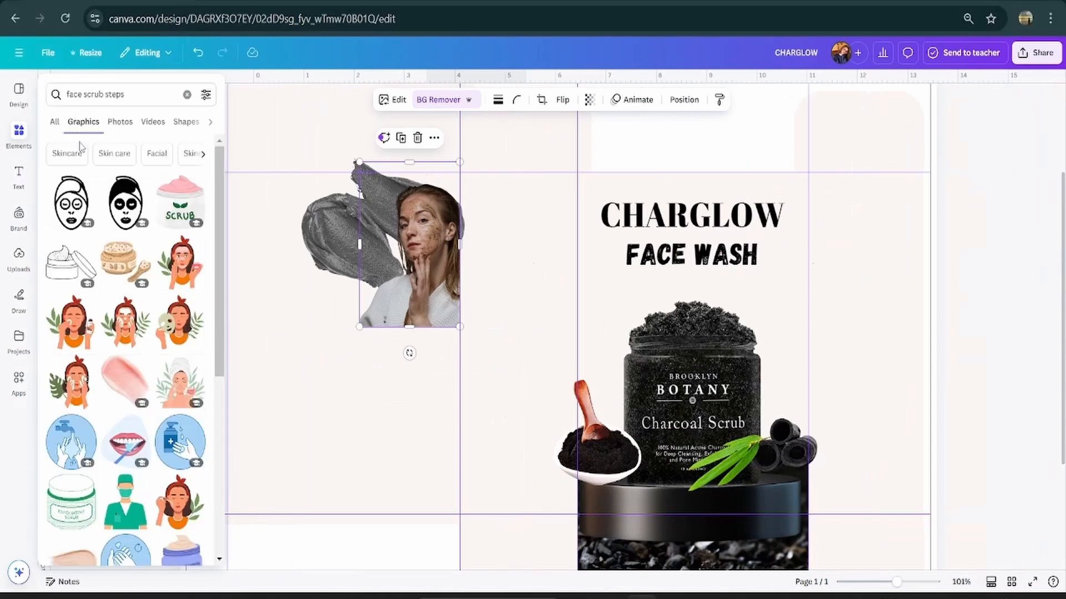
Step: Insert the face-washing woman illustration from a "face cleansing" search and shrink it into the first panel's upper left corner
{"action": "scroll", "coordinate": [73, 330], "scroll_direction": "down", "scroll_amount": 10}
{"action": "scroll", "coordinate": [73, 330], "scroll_direction": "down", "scroll_amount": 5}
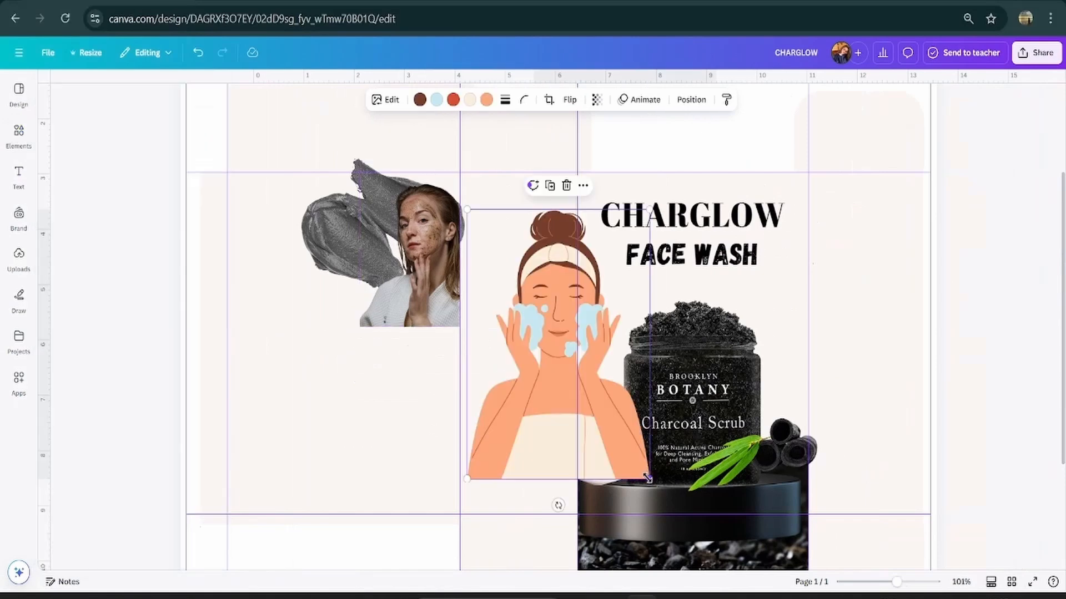
{"action": "left_click_drag", "start_coordinate": [648, 478], "coordinate": [259, 213]}
Step: Search the elements for "frame"
{"action": "left_click", "coordinate": [19, 134]}
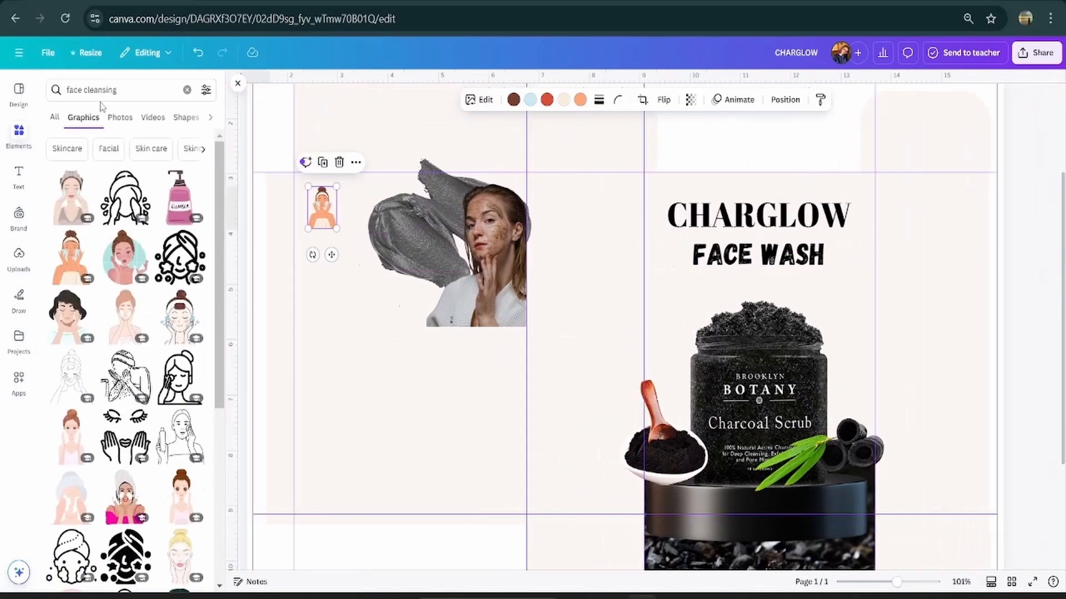
{"action": "left_click", "coordinate": [186, 91]}
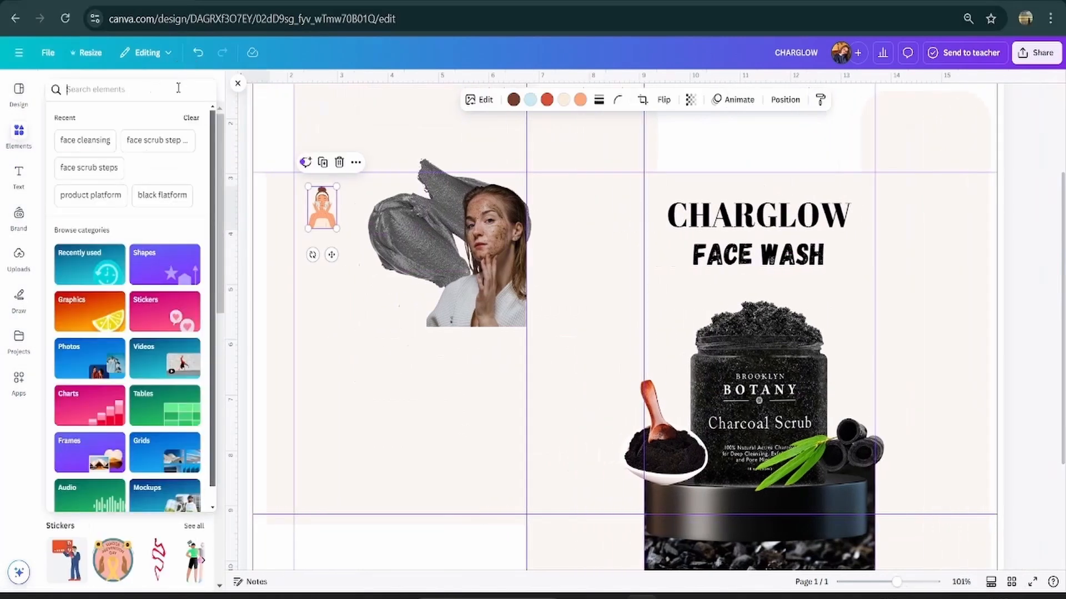
{"action": "type", "text": "frame"}
{"action": "key", "text": "Return"}
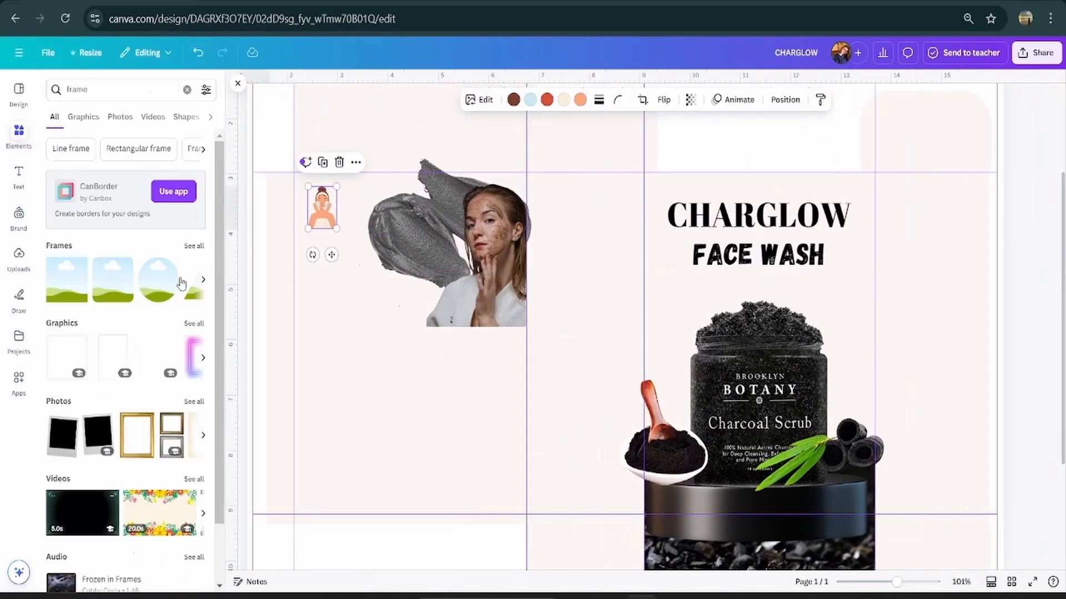
{"action": "left_click", "coordinate": [154, 301]}
{"action": "left_click_drag", "start_coordinate": [746, 445], "coordinate": [682, 377]}
{"action": "left_click_drag", "start_coordinate": [717, 447], "coordinate": [416, 168]}
{"action": "left_click_drag", "start_coordinate": [422, 111], "coordinate": [325, 241]}
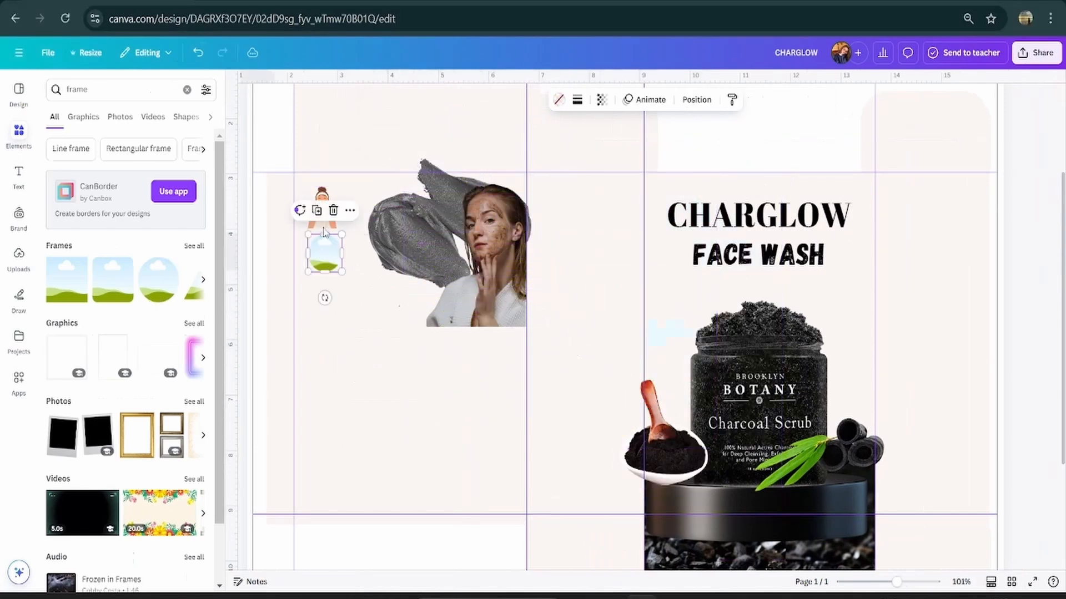
{"action": "left_click_drag", "start_coordinate": [325, 194], "coordinate": [323, 237]}
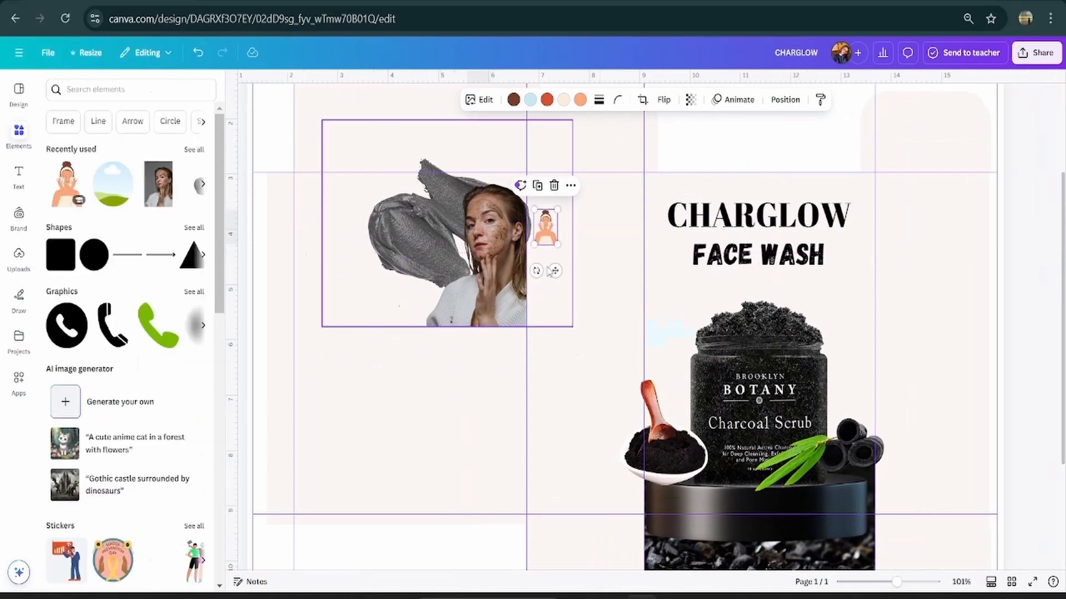
{"action": "left_click_drag", "start_coordinate": [553, 271], "coordinate": [330, 247]}
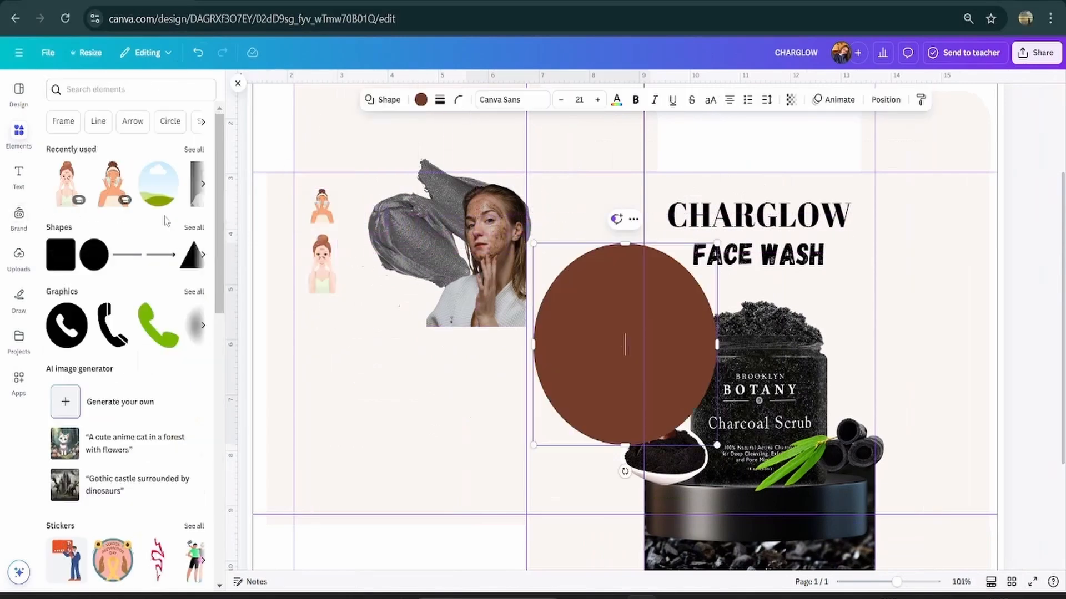
Step: Insert the red-headband woman skincare illustrations from the graphics of an "apply face scrub" search
{"action": "left_click", "coordinate": [144, 89]}
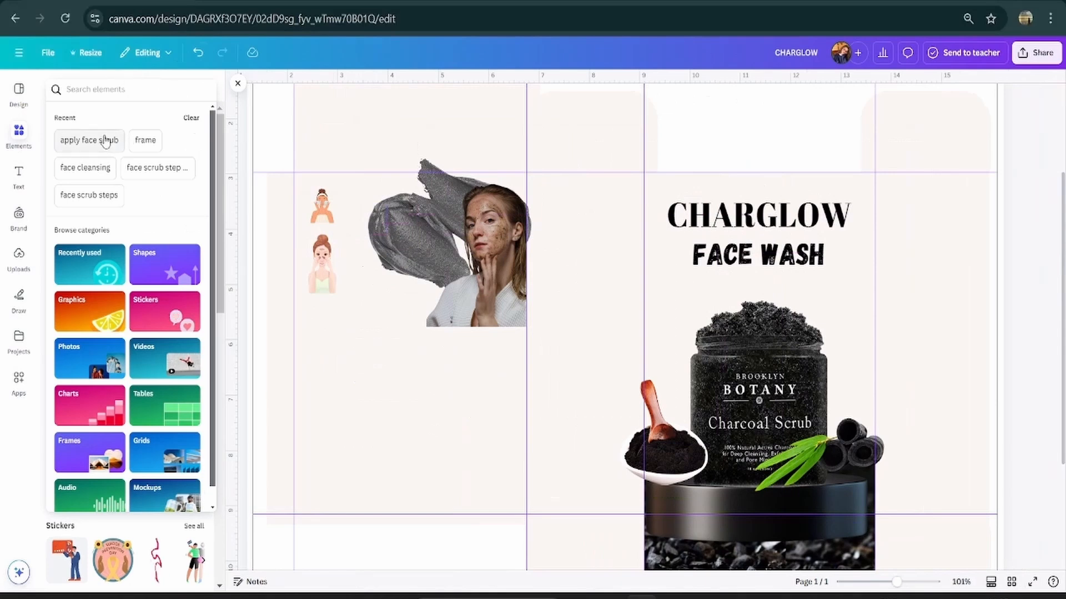
{"action": "left_click", "coordinate": [105, 141]}
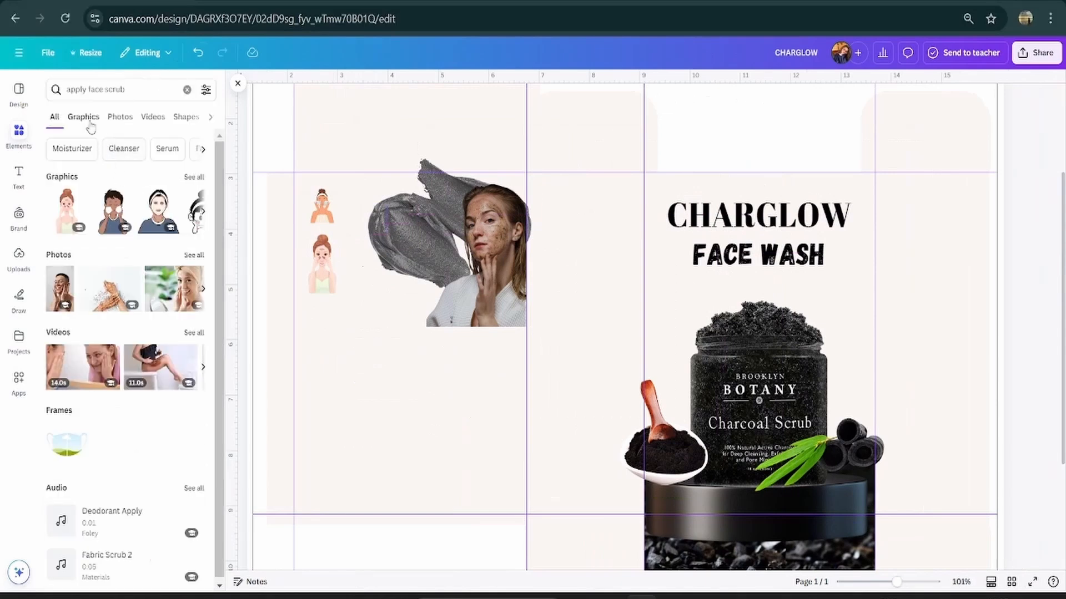
{"action": "left_click", "coordinate": [89, 117]}
{"action": "left_click", "coordinate": [150, 316]}
{"action": "left_click_drag", "start_coordinate": [721, 455], "coordinate": [464, 476]}
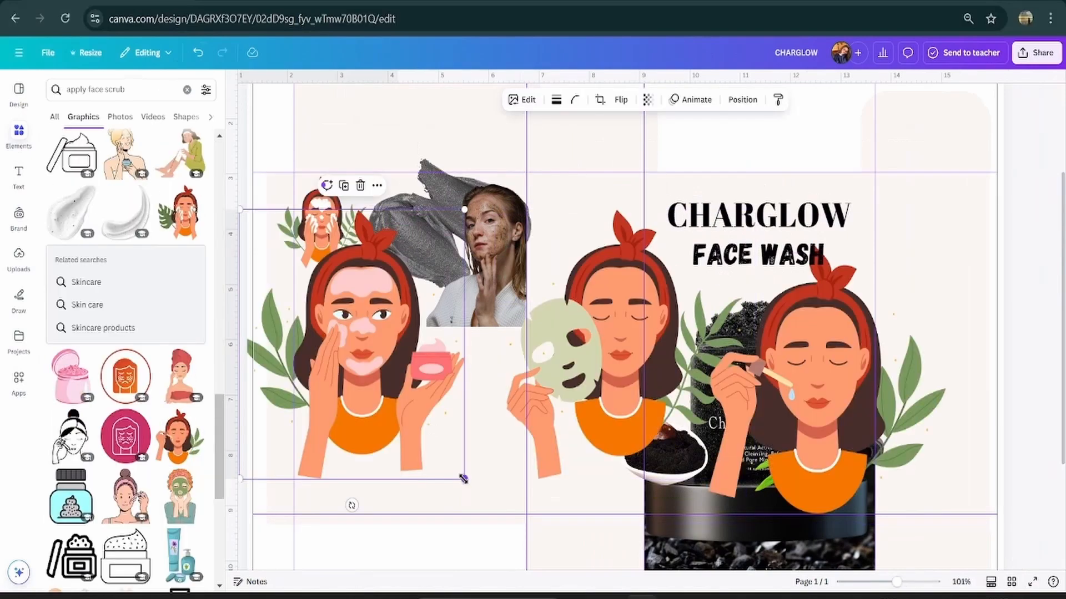
Step: Shrink the cream-applying and sheet-mask illustrations and stack them below the face-washing one along the first panel's left fold line
{"action": "left_click_drag", "start_coordinate": [464, 475], "coordinate": [329, 313]}
{"action": "left_click_drag", "start_coordinate": [283, 267], "coordinate": [334, 336]}
{"action": "left_click", "coordinate": [321, 225]}
{"action": "left_click_drag", "start_coordinate": [367, 270], "coordinate": [322, 209]}
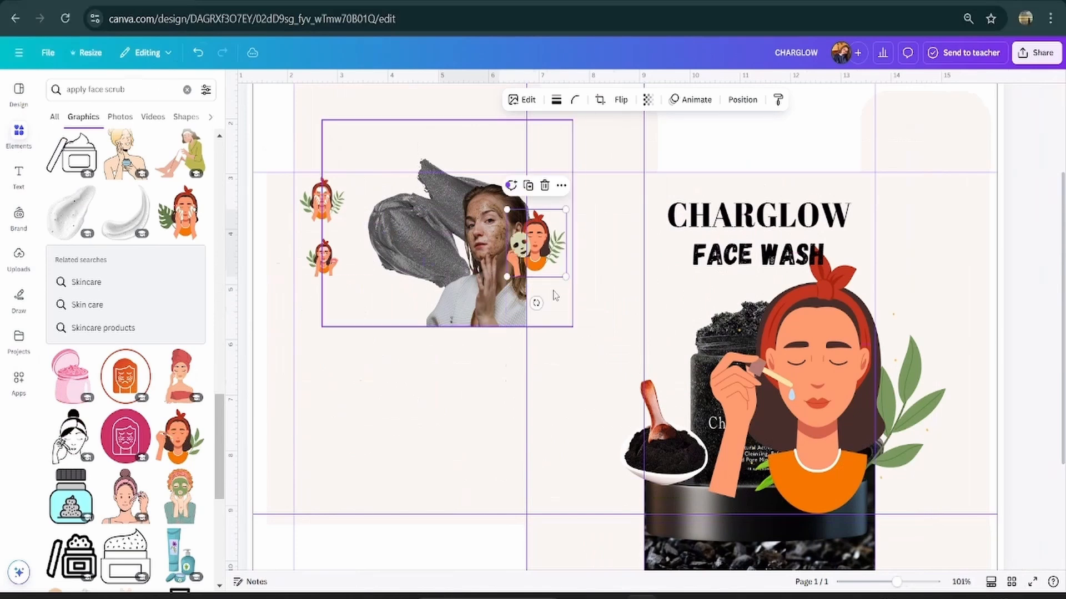
{"action": "left_click_drag", "start_coordinate": [537, 250], "coordinate": [331, 327]}
{"action": "left_click_drag", "start_coordinate": [359, 354], "coordinate": [335, 322]}
{"action": "left_click", "coordinate": [328, 250]}
{"action": "left_click_drag", "start_coordinate": [338, 276], "coordinate": [340, 279]}
Step: Shrink the remaining skincare illustration into the column's last place and space the four figures evenly
{"action": "left_click_drag", "start_coordinate": [774, 408], "coordinate": [360, 398]}
{"action": "left_click_drag", "start_coordinate": [532, 505], "coordinate": [332, 410]}
{"action": "left_click", "coordinate": [940, 268]}
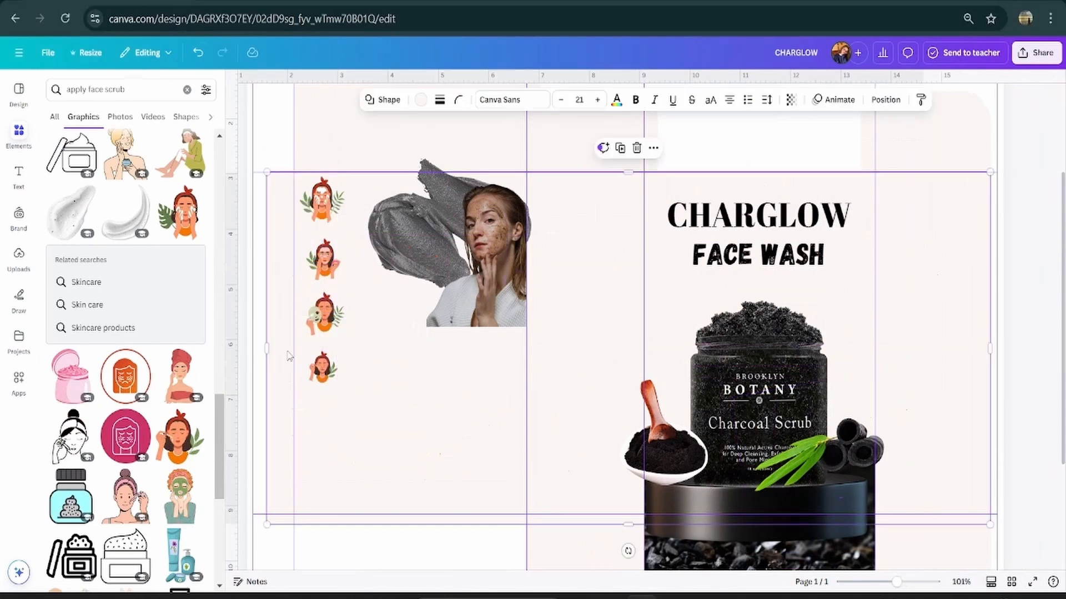
{"action": "left_click_drag", "start_coordinate": [326, 271], "coordinate": [323, 264]}
{"action": "left_click_drag", "start_coordinate": [325, 318], "coordinate": [323, 310]}
{"action": "mouse_move", "coordinate": [324, 369]}
{"action": "left_mouse_down"}
{"action": "mouse_move", "coordinate": [323, 355]}
{"action": "mouse_move", "coordinate": [337, 368]}
{"action": "left_mouse_up"}
{"action": "left_click", "coordinate": [431, 393]}
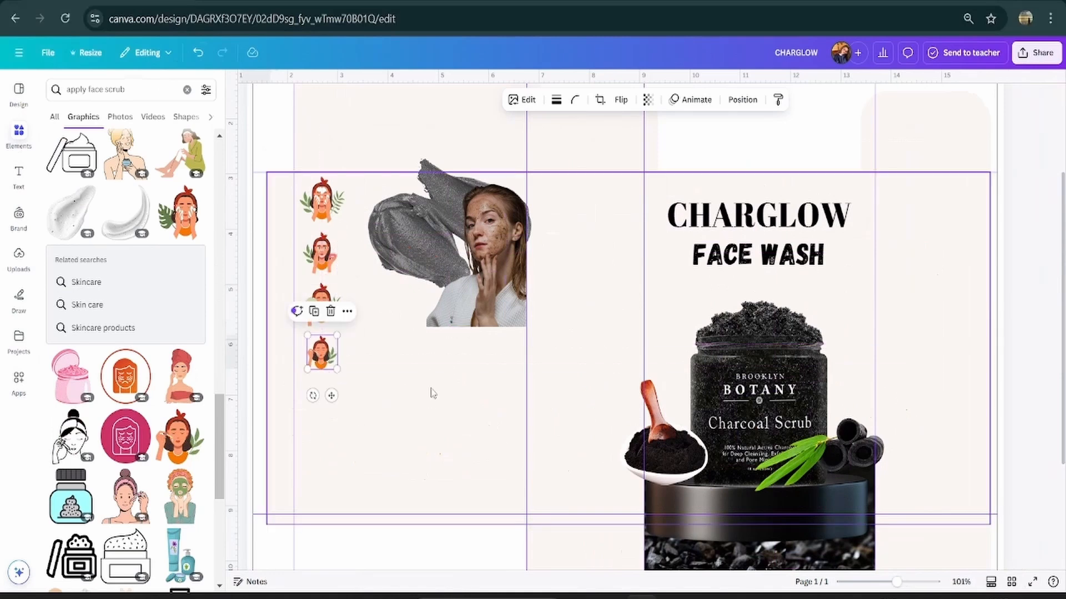
Step: Add a subheading reading "For External use only"
{"action": "left_click", "coordinate": [19, 175]}
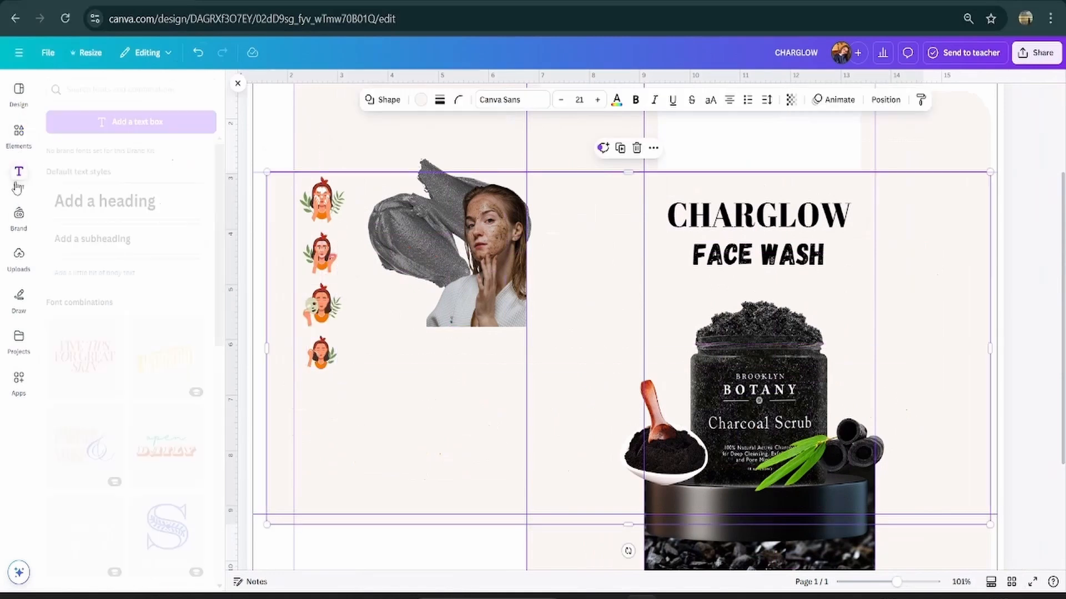
{"action": "left_click", "coordinate": [102, 245]}
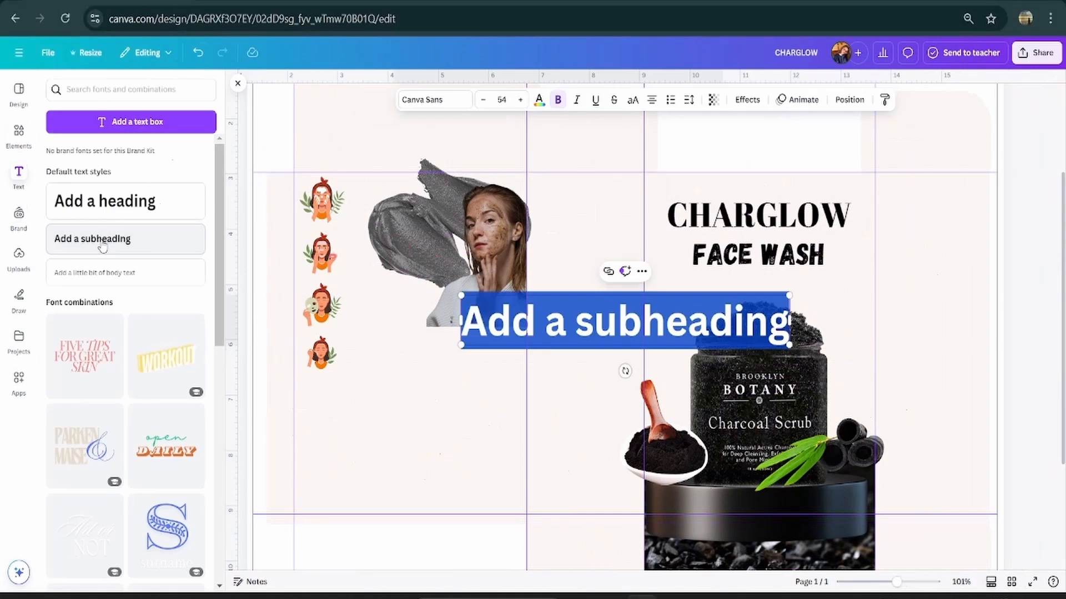
{"action": "type", "text": "For External use onl"}
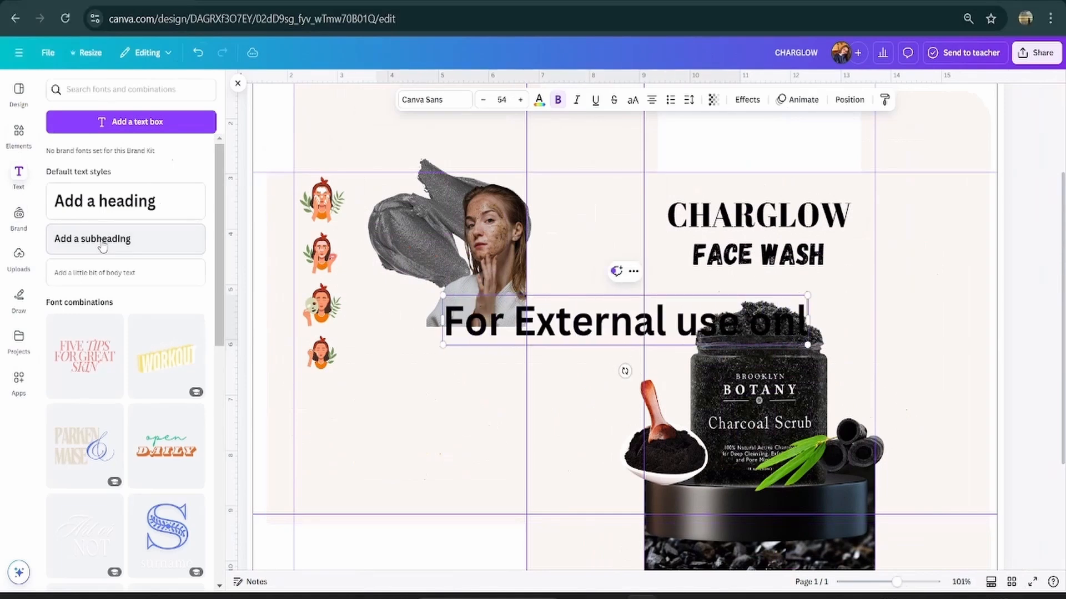
{"action": "type", "text": "y"}
Step: Try the Gotham and Georgia Pro fonts on the external-use line and set it in Garamond
{"action": "left_click", "coordinate": [433, 100]}
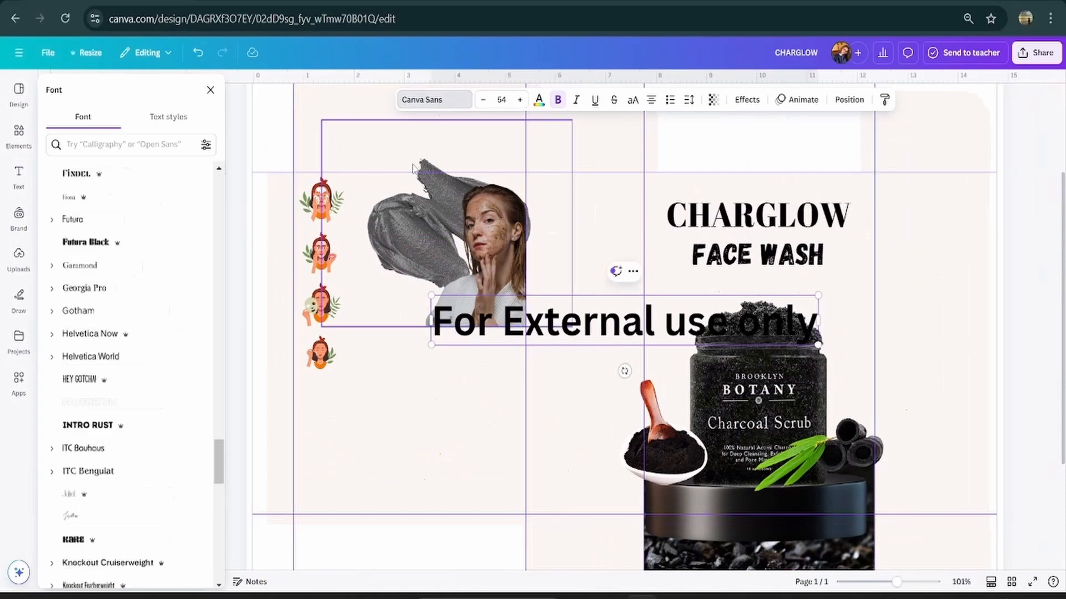
{"action": "left_click", "coordinate": [146, 289]}
{"action": "left_click", "coordinate": [105, 312]}
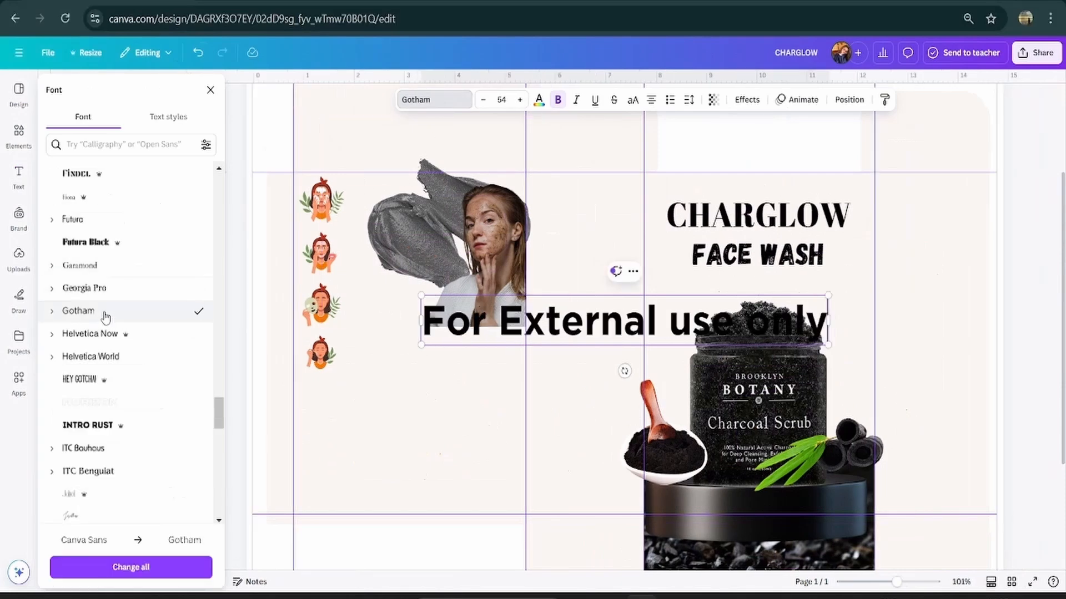
{"action": "left_click", "coordinate": [111, 289]}
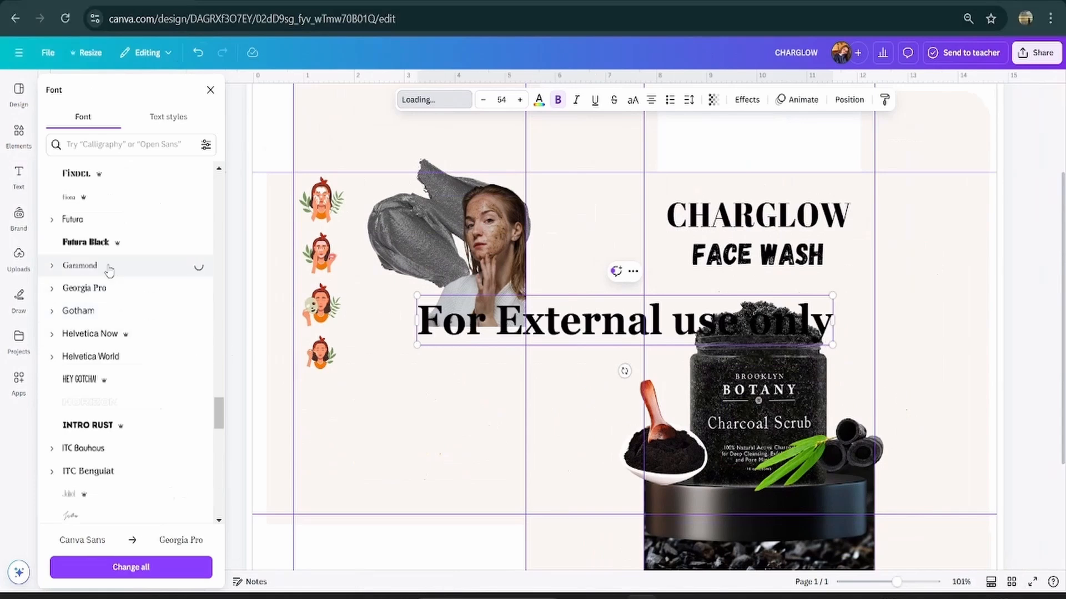
{"action": "left_click", "coordinate": [377, 420]}
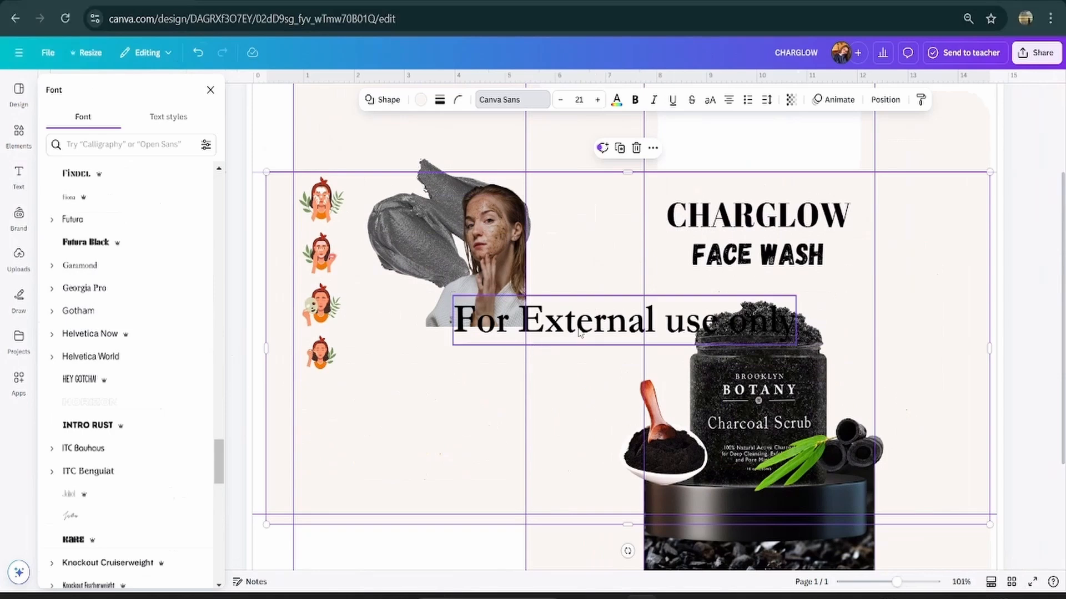
Step: Shrink the external-use line and place it beneath the column of illustrations on the first panel
{"action": "left_click_drag", "start_coordinate": [533, 325], "coordinate": [356, 422]}
{"action": "left_click_drag", "start_coordinate": [612, 436], "coordinate": [399, 414]}
{"action": "left_click_drag", "start_coordinate": [345, 435], "coordinate": [382, 438]}
{"action": "left_click", "coordinate": [477, 436]}
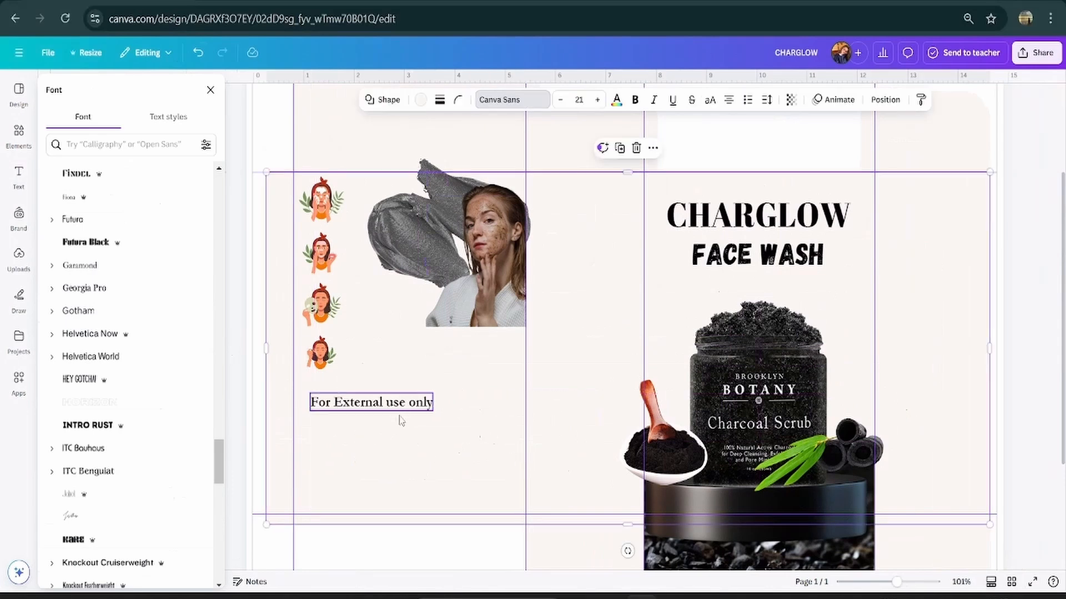
Step: Duplicate the line below and write "Apply thoroughly on face . Allow to rest it for 10 minutes then Rinse it off with cold water and apply your moisturizer."
{"action": "left_click", "coordinate": [387, 402]}
{"action": "left_click", "coordinate": [362, 369]}
{"action": "left_click_drag", "start_coordinate": [383, 413], "coordinate": [373, 434]}
{"action": "double_click", "coordinate": [373, 435]}
{"action": "type", "text": "Apply thorou"}
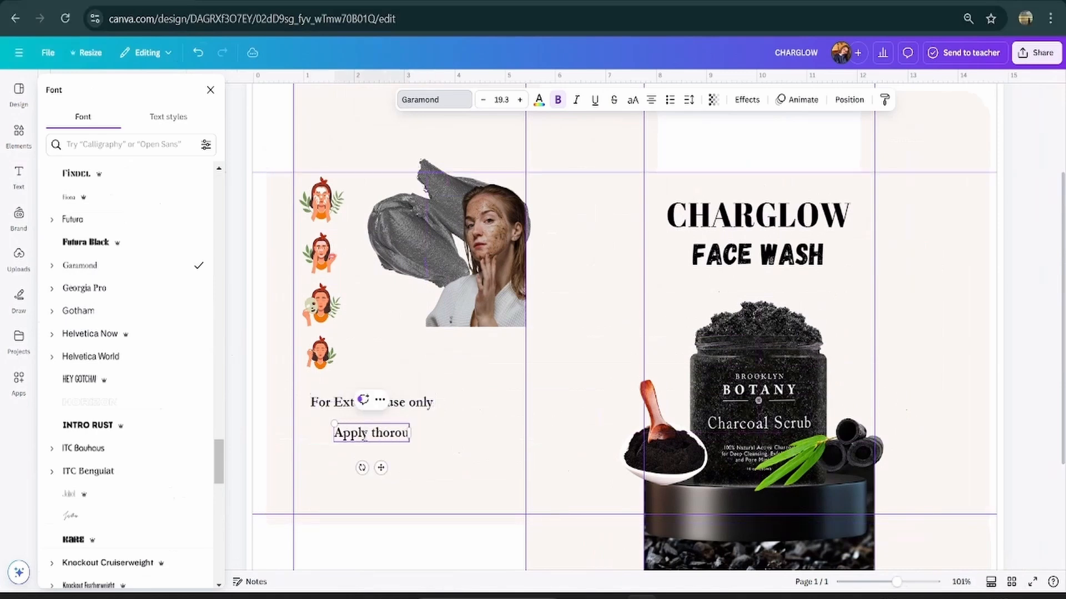
{"action": "type", "text": "ghly on face ."}
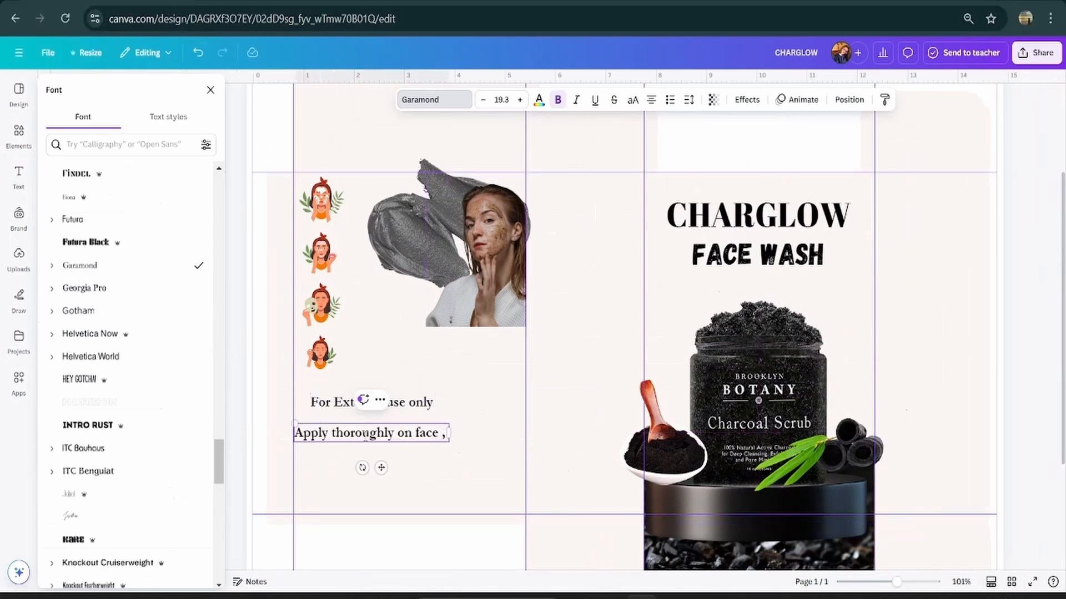
{"action": "type", "text": " Allow to rest it for 10 minutes then Rinse it off with cold water and apply your moisturizer."}
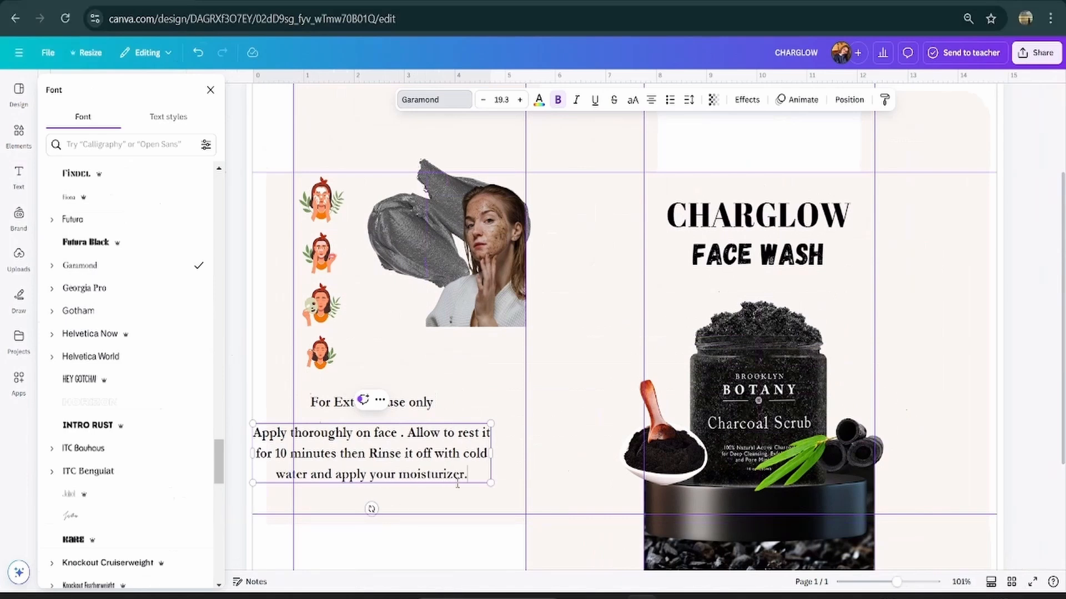
Step: Left-align the usage instructions under the external-use line and narrow the text box to fit the first panel
{"action": "left_click", "coordinate": [440, 556]}
{"action": "left_click_drag", "start_coordinate": [422, 470], "coordinate": [473, 452]}
{"action": "left_click_drag", "start_coordinate": [544, 448], "coordinate": [465, 459]}
{"action": "left_click", "coordinate": [544, 409]}
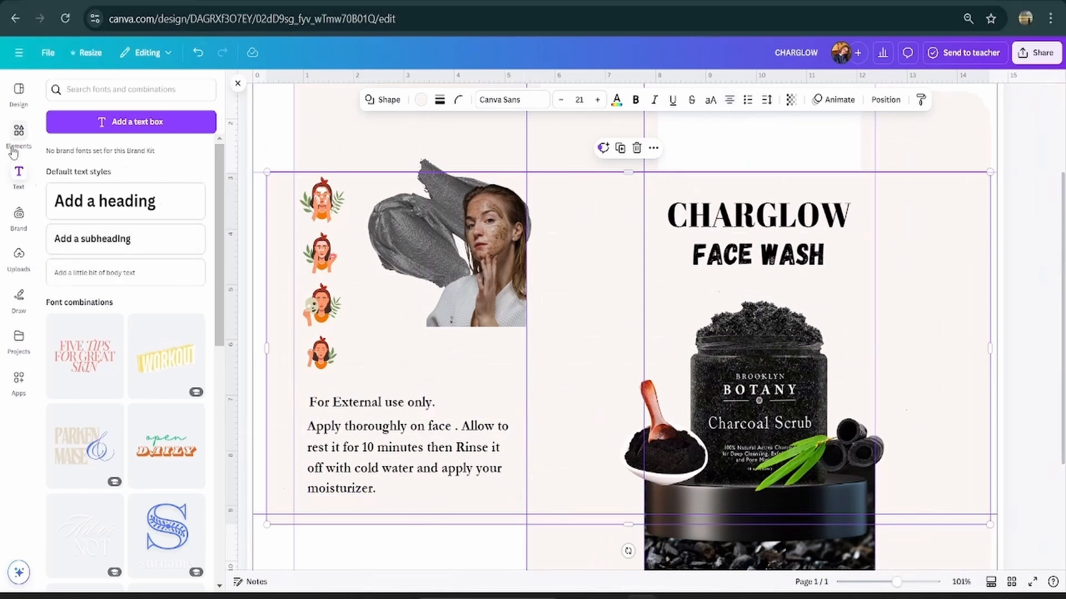
Step: Insert the Black Bamboo Charcoal Powder image from the recently used elements
{"action": "left_click", "coordinate": [13, 148]}
{"action": "left_click", "coordinate": [187, 89]}
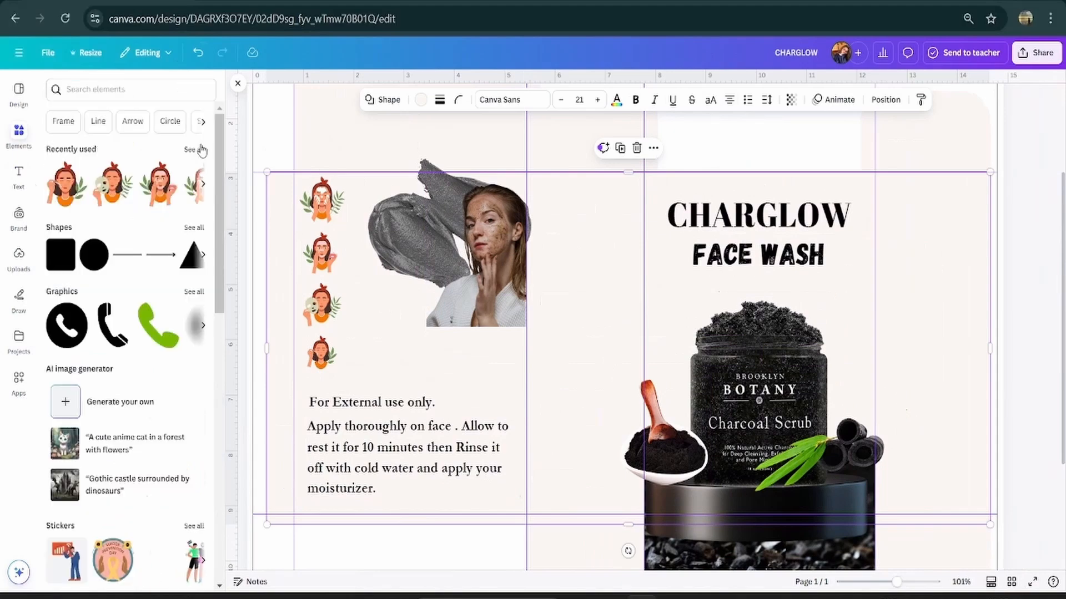
{"action": "left_click", "coordinate": [201, 151]}
{"action": "scroll", "coordinate": [157, 471], "scroll_direction": "down", "scroll_amount": 5}
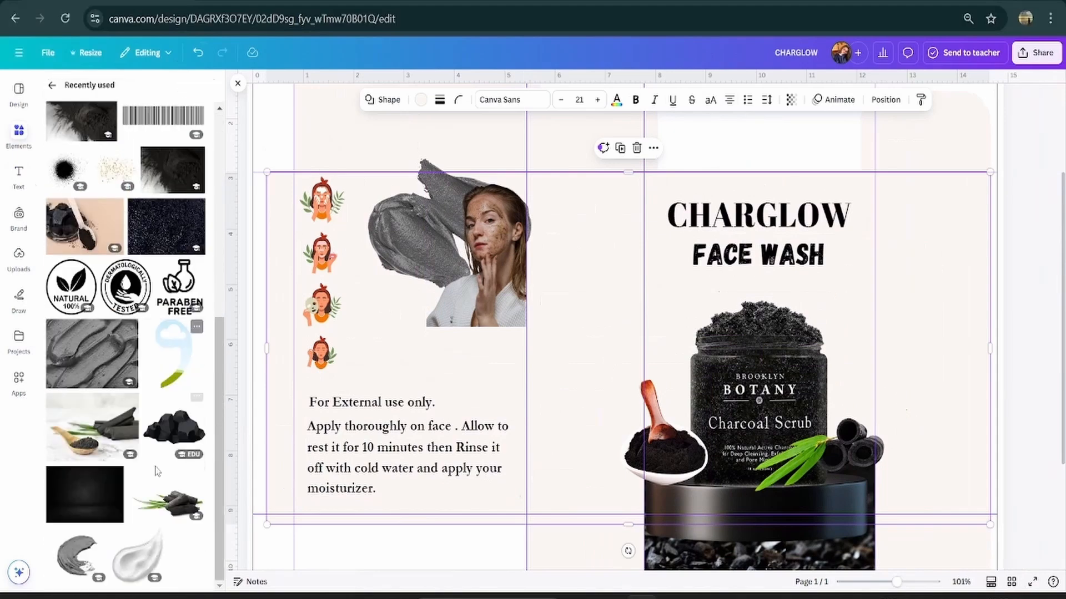
{"action": "scroll", "coordinate": [157, 471], "scroll_direction": "up", "scroll_amount": 5}
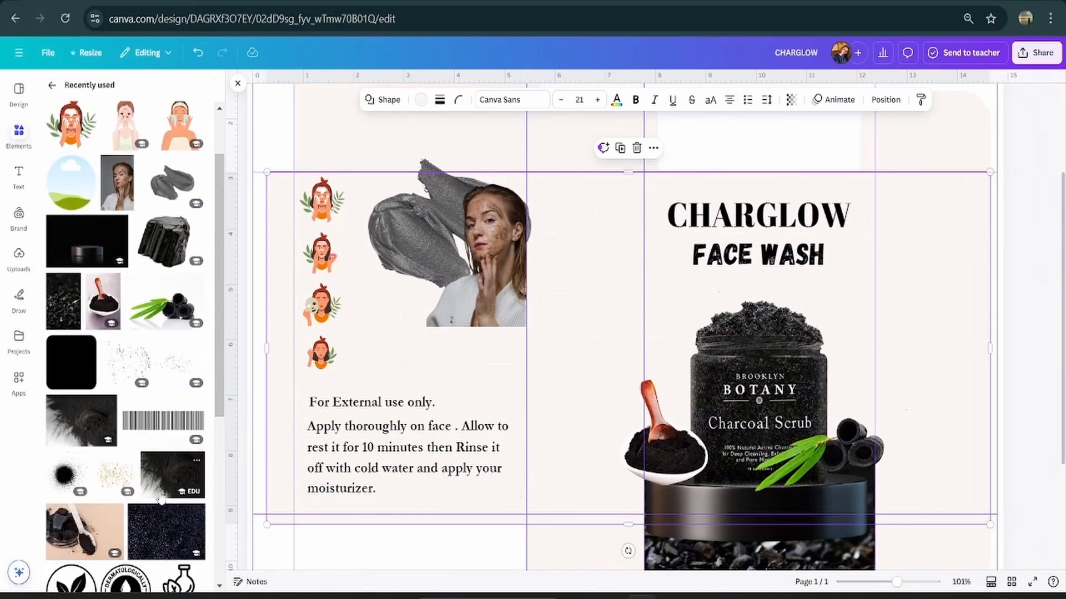
{"action": "left_click", "coordinate": [170, 483]}
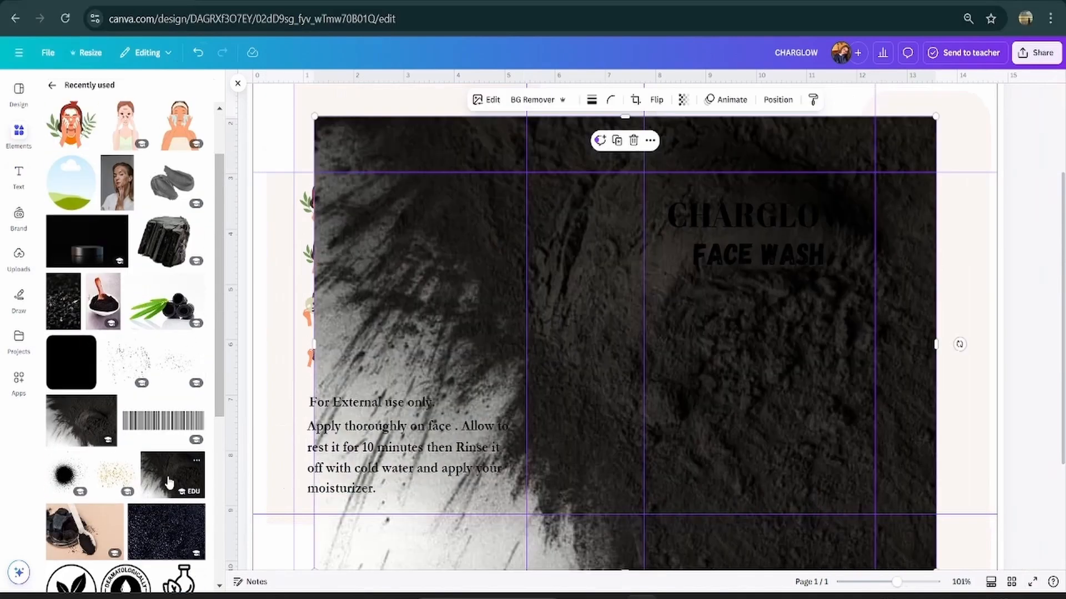
{"action": "left_click", "coordinate": [197, 460]}
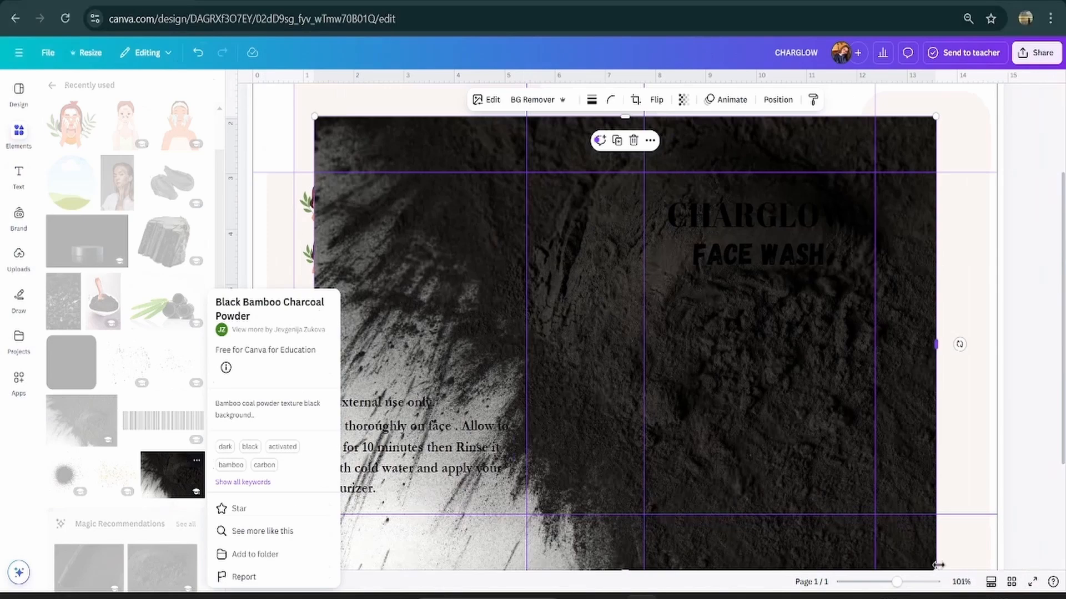
Step: Shrink the charcoal powder image, move it to the first panel's lower area and flip it horizontally
{"action": "left_click_drag", "start_coordinate": [933, 569], "coordinate": [460, 223]}
{"action": "left_click_drag", "start_coordinate": [431, 191], "coordinate": [466, 488]}
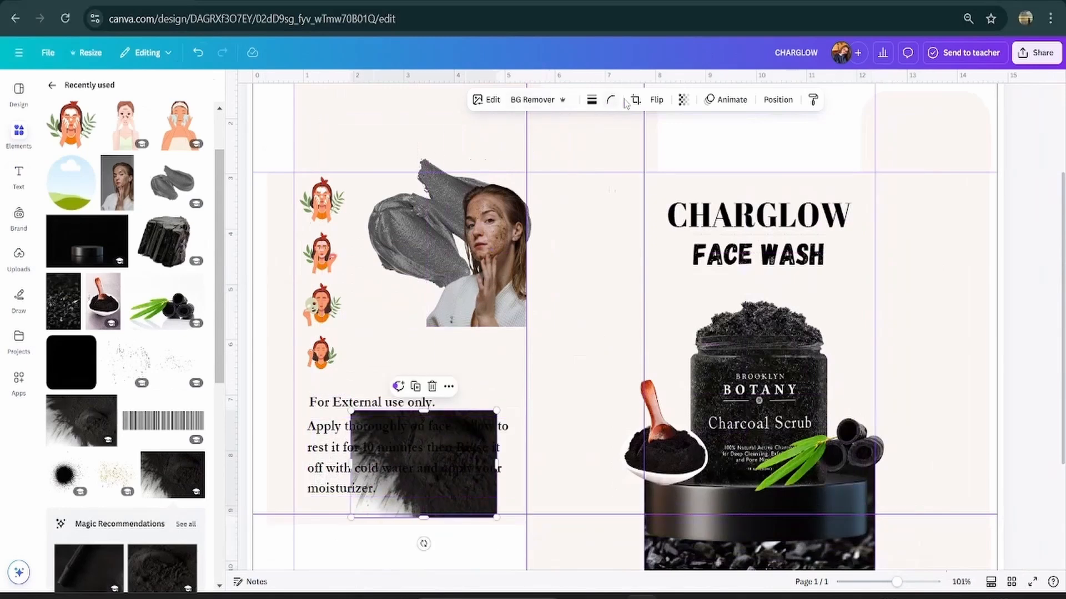
{"action": "left_click", "coordinate": [656, 100]}
{"action": "left_click", "coordinate": [664, 129]}
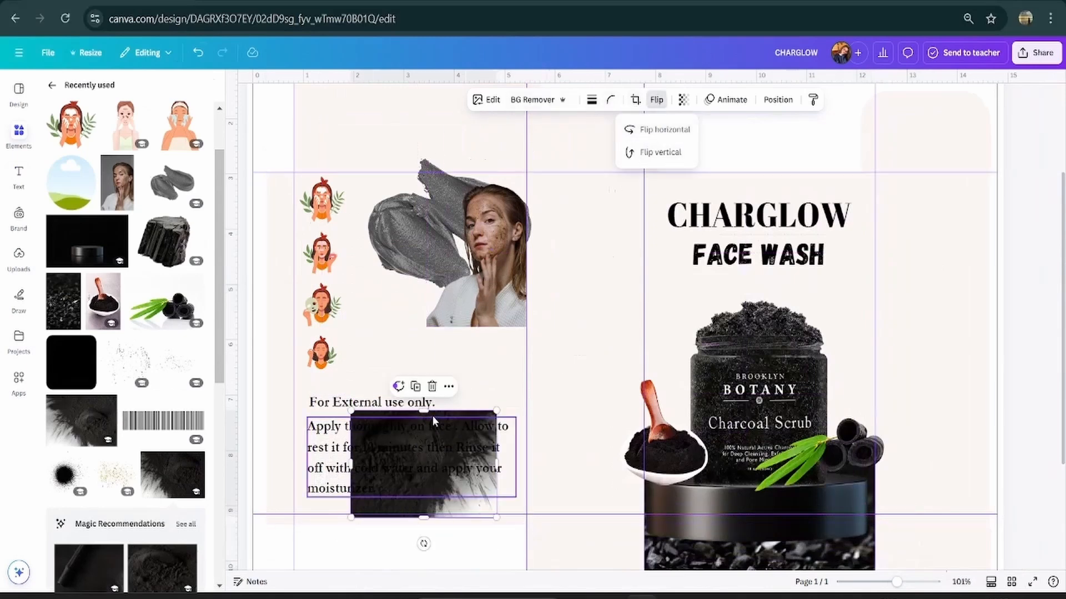
{"action": "left_click_drag", "start_coordinate": [472, 508], "coordinate": [413, 505]}
{"action": "left_click_drag", "start_coordinate": [365, 535], "coordinate": [416, 514]}
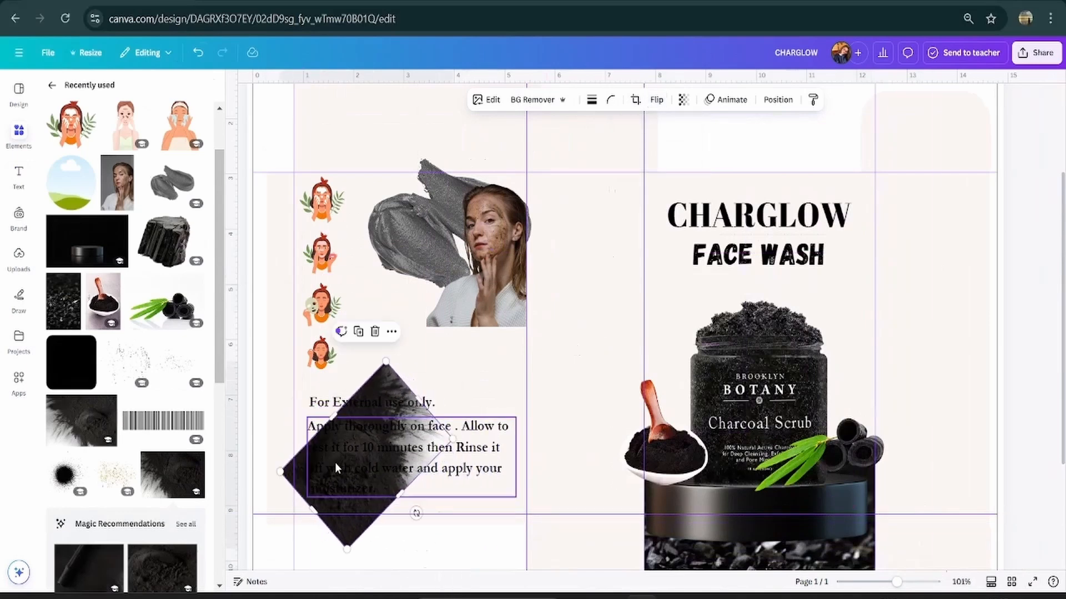
{"action": "left_click_drag", "start_coordinate": [303, 473], "coordinate": [255, 507]}
{"action": "left_click_drag", "start_coordinate": [268, 548], "coordinate": [547, 506]}
{"action": "scroll", "coordinate": [548, 506], "scroll_direction": "down", "scroll_amount": 3}
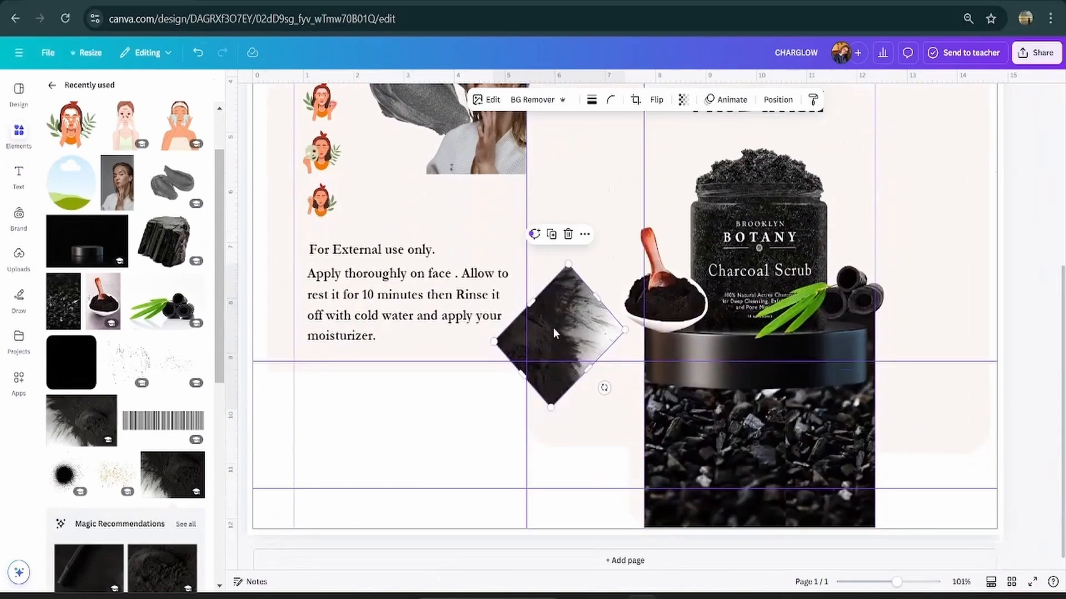
{"action": "left_click_drag", "start_coordinate": [553, 328], "coordinate": [558, 373]}
{"action": "scroll", "coordinate": [172, 397], "scroll_direction": "down", "scroll_amount": 5}
{"action": "scroll", "coordinate": [172, 397], "scroll_direction": "down", "scroll_amount": 2}
{"action": "scroll", "coordinate": [161, 405], "scroll_direction": "up", "scroll_amount": 8}
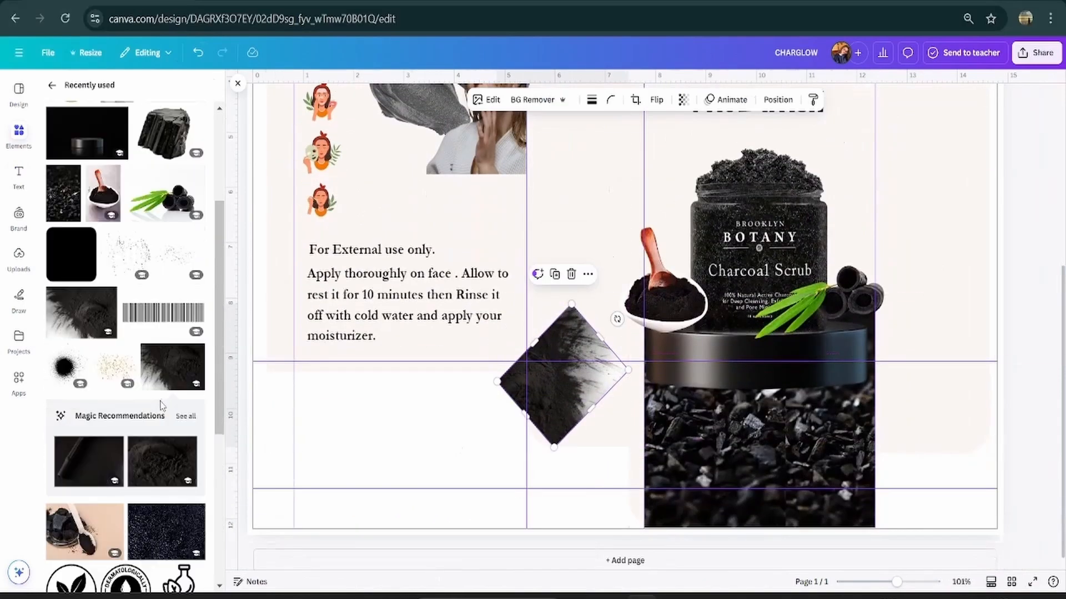
{"action": "scroll", "coordinate": [161, 407], "scroll_direction": "down", "scroll_amount": 4}
{"action": "left_click_drag", "start_coordinate": [563, 382], "coordinate": [462, 429]}
Step: Move the charcoal powder image onto the flap above the first panel, straighten it and enlarge it across the flap
{"action": "scroll", "coordinate": [590, 456], "scroll_direction": "up", "scroll_amount": 3}
{"action": "left_click_drag", "start_coordinate": [466, 558], "coordinate": [431, 136]}
{"action": "scroll", "coordinate": [431, 135], "scroll_direction": "up", "scroll_amount": 3}
{"action": "left_click_drag", "start_coordinate": [471, 327], "coordinate": [427, 340]}
{"action": "left_click_drag", "start_coordinate": [418, 262], "coordinate": [329, 196]}
{"action": "left_click_drag", "start_coordinate": [392, 206], "coordinate": [540, 207]}
{"action": "left_click_drag", "start_coordinate": [415, 253], "coordinate": [412, 311]}
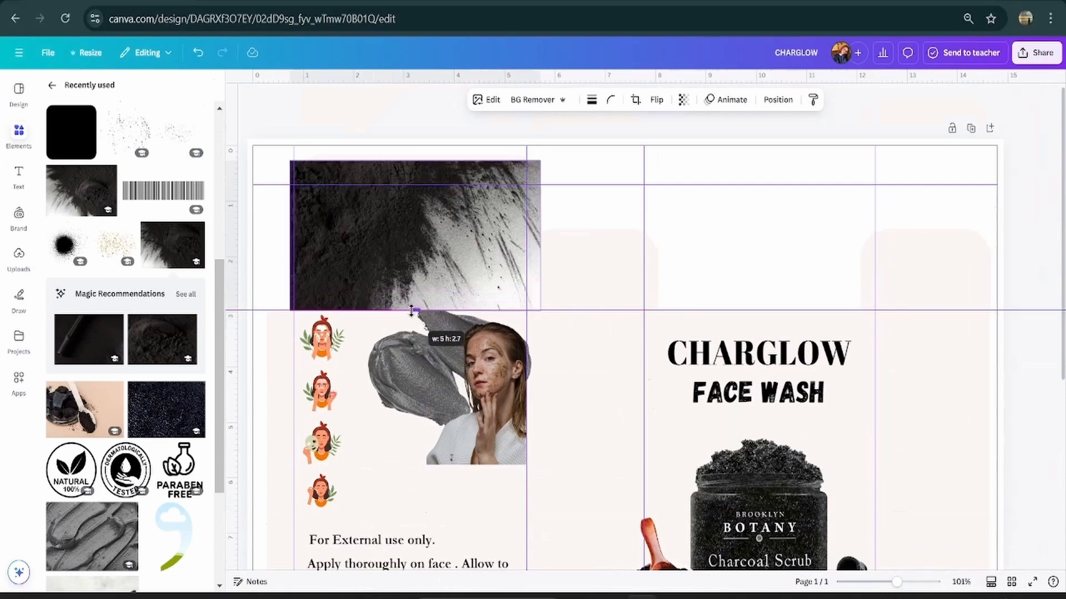
Step: Trim the charcoal powder image's edges to the flap's fold lines and adjust its crop
{"action": "left_click_drag", "start_coordinate": [541, 235], "coordinate": [528, 236]}
{"action": "left_click_drag", "start_coordinate": [414, 267], "coordinate": [404, 233]}
{"action": "left_click_drag", "start_coordinate": [398, 127], "coordinate": [400, 161]}
{"action": "left_click_drag", "start_coordinate": [280, 218], "coordinate": [294, 221]}
{"action": "mouse_move", "coordinate": [356, 225]}
{"action": "left_mouse_down"}
{"action": "mouse_move", "coordinate": [362, 255]}
{"action": "mouse_move", "coordinate": [357, 219]}
{"action": "left_mouse_up"}
{"action": "left_click_drag", "start_coordinate": [517, 269], "coordinate": [557, 381]}
{"action": "left_click_drag", "start_coordinate": [481, 242], "coordinate": [426, 185]}
Step: Fit the charcoal powder image exactly within the flap's fold lines and make it more transparent
{"action": "left_click_drag", "start_coordinate": [238, 176], "coordinate": [294, 175]}
{"action": "left_click_drag", "start_coordinate": [415, 252], "coordinate": [415, 310]}
{"action": "left_click_drag", "start_coordinate": [540, 204], "coordinate": [526, 204]}
{"action": "left_click_drag", "start_coordinate": [410, 97], "coordinate": [410, 154]}
{"action": "left_click", "coordinate": [683, 100]}
{"action": "left_click_drag", "start_coordinate": [714, 147], "coordinate": [693, 147]}
Step: Bring the charcoal smear on the first panel to the front
{"action": "left_click", "coordinate": [417, 351]}
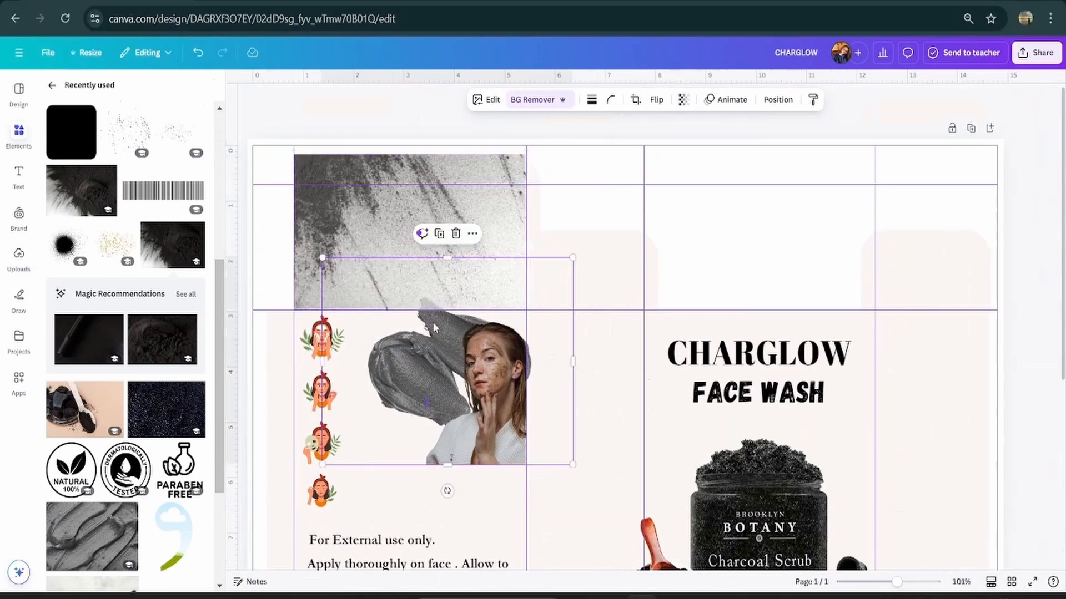
{"action": "left_click", "coordinate": [473, 233]}
{"action": "mouse_move", "coordinate": [499, 387]}
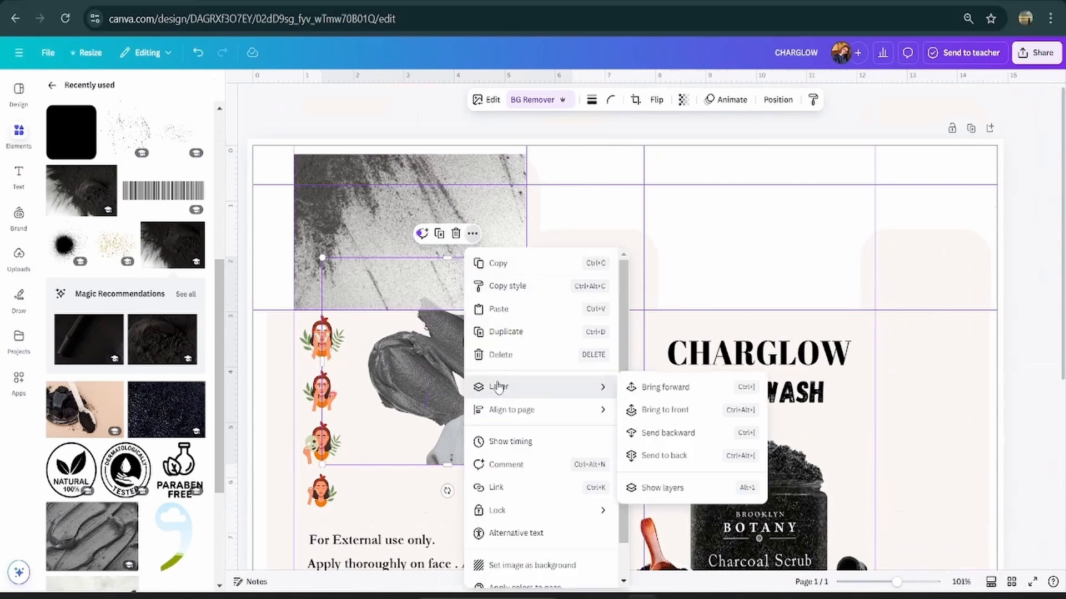
{"action": "left_click", "coordinate": [665, 411]}
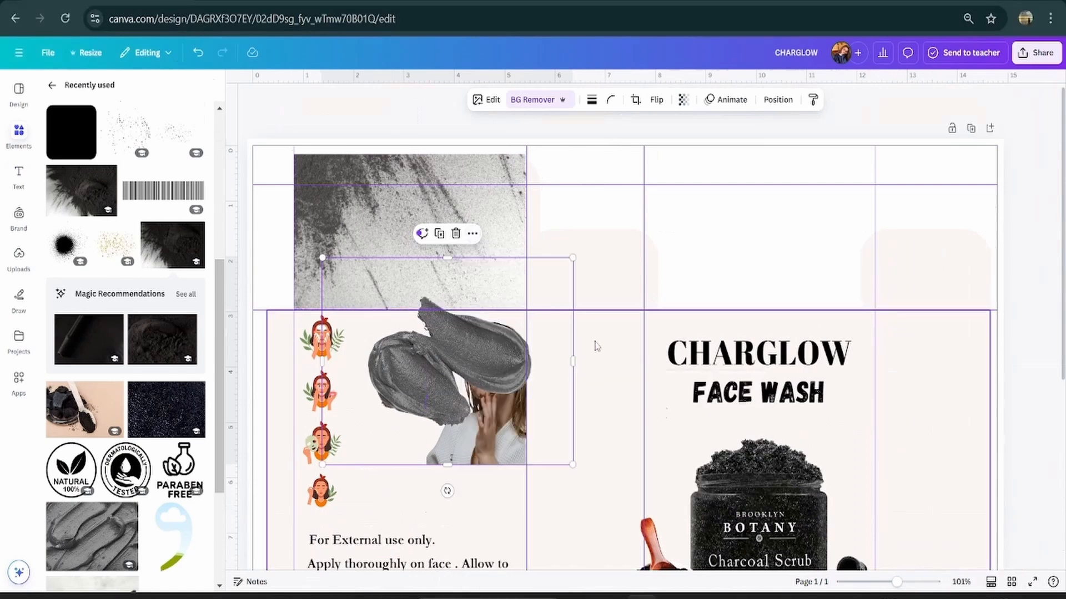
Step: Add the black spray splatter graphic, shrink it and place it on the flap above the second panel
{"action": "left_click", "coordinate": [591, 317]}
{"action": "left_click", "coordinate": [81, 232]}
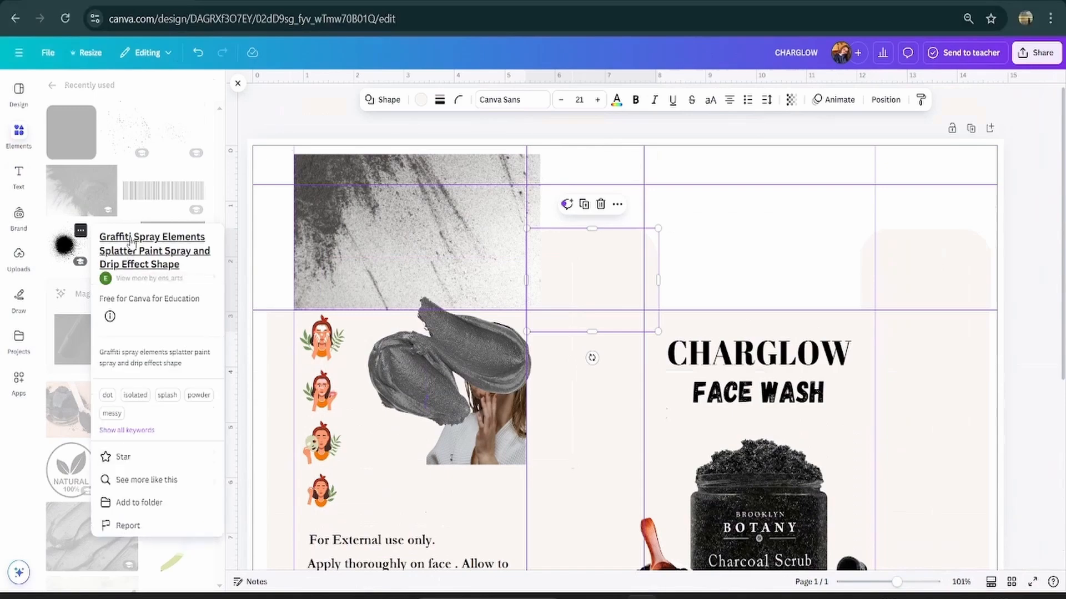
{"action": "left_click", "coordinate": [65, 245]}
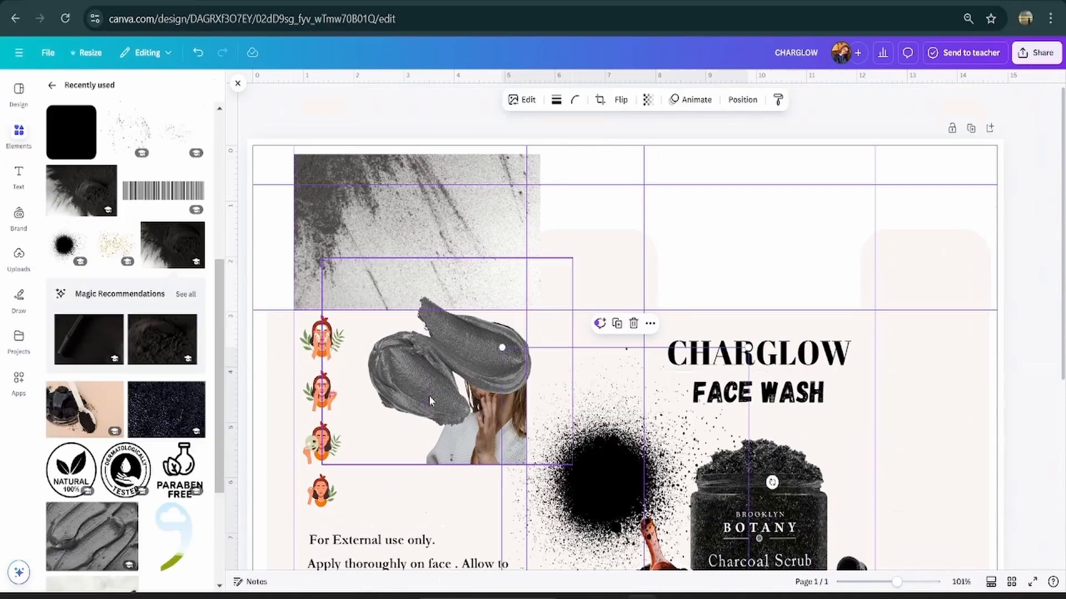
{"action": "left_click_drag", "start_coordinate": [590, 456], "coordinate": [573, 253]}
{"action": "left_click_drag", "start_coordinate": [730, 416], "coordinate": [597, 327]}
{"action": "left_click_drag", "start_coordinate": [635, 223], "coordinate": [656, 198]}
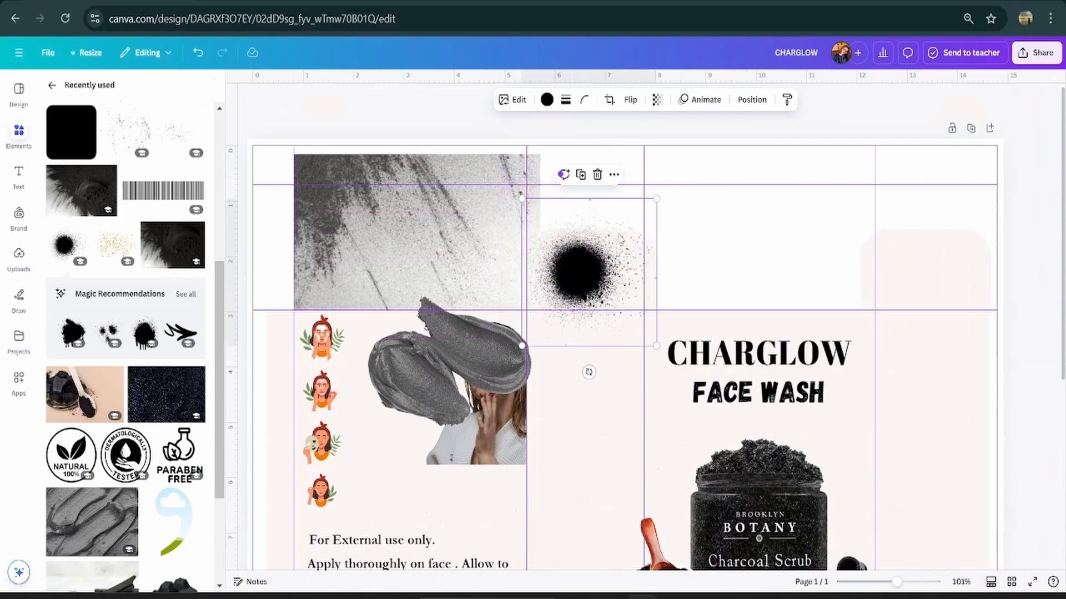
Step: Duplicate the black splatter and place the copy on the flap below the second panel
{"action": "left_click", "coordinate": [579, 175]}
{"action": "scroll", "coordinate": [621, 209], "scroll_direction": "down", "scroll_amount": 5}
{"action": "left_click_drag", "start_coordinate": [574, 175], "coordinate": [570, 372]}
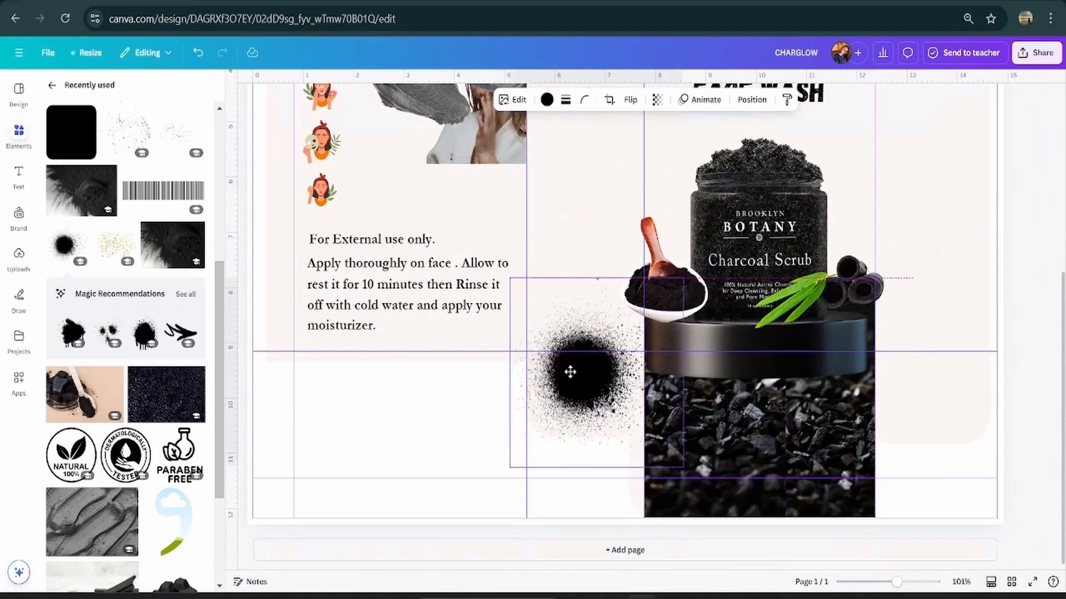
{"action": "left_click", "coordinate": [1021, 276]}
{"action": "scroll", "coordinate": [538, 336], "scroll_direction": "down", "scroll_amount": 5}
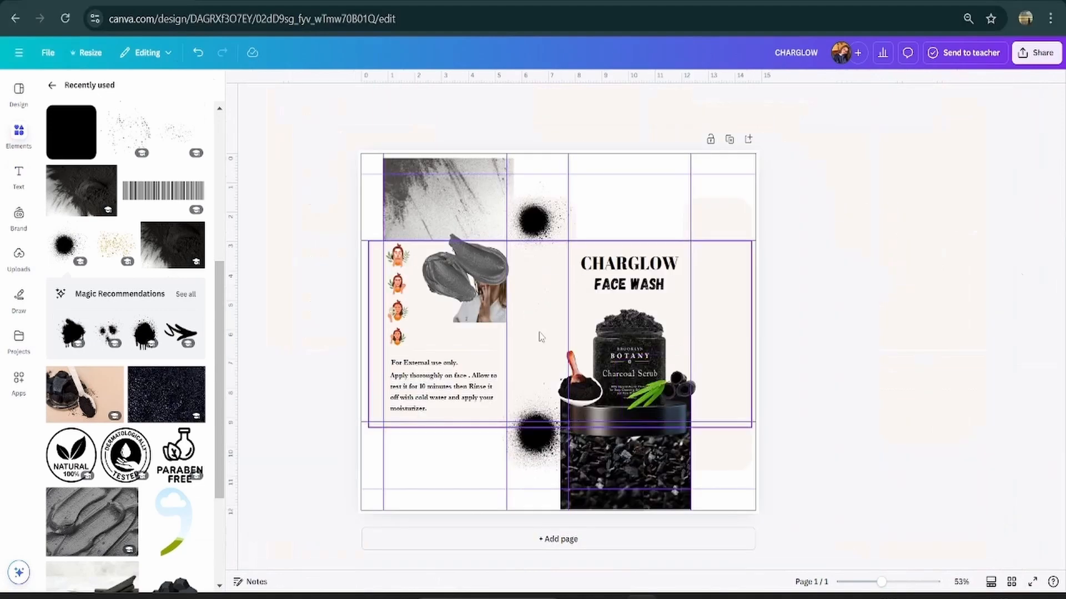
Step: Move the woman's photo up to the first panel's upper fold line, in front of the charcoal smear
{"action": "left_click", "coordinate": [483, 308]}
{"action": "mouse_move", "coordinate": [482, 308]}
{"action": "left_mouse_down"}
{"action": "mouse_move", "coordinate": [477, 261]}
{"action": "mouse_move", "coordinate": [487, 289]}
{"action": "left_mouse_up"}
{"action": "left_click", "coordinate": [952, 333]}
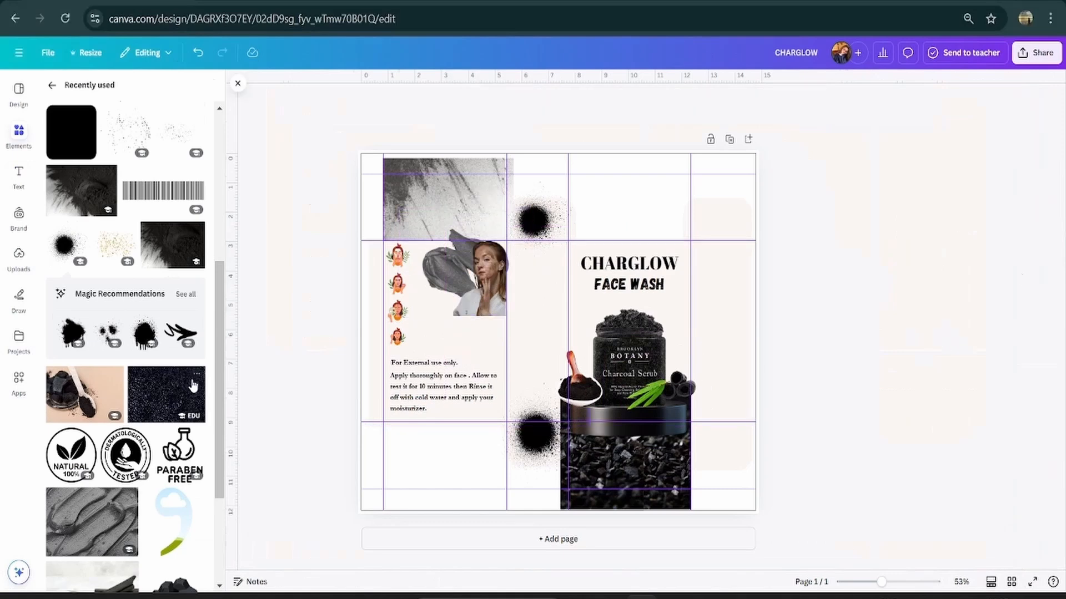
Step: Add the natural wood charcoal image, remove its background, and shrink it to fit near the upper edge of the last side panel
{"action": "scroll", "coordinate": [189, 380], "scroll_direction": "down", "scroll_amount": 3}
{"action": "left_click", "coordinate": [196, 476]}
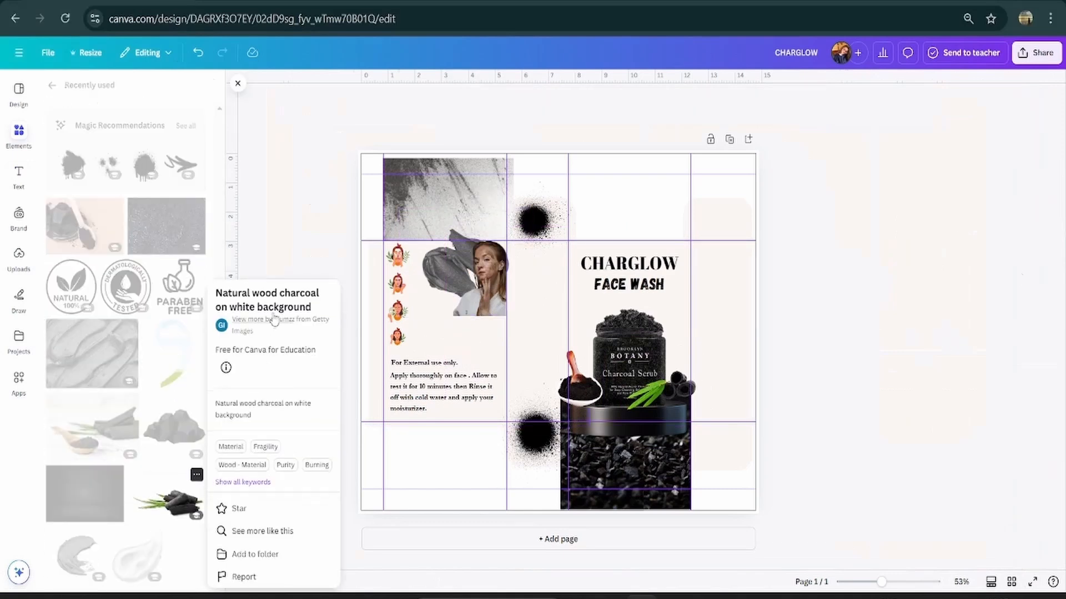
{"action": "left_click", "coordinate": [175, 501]}
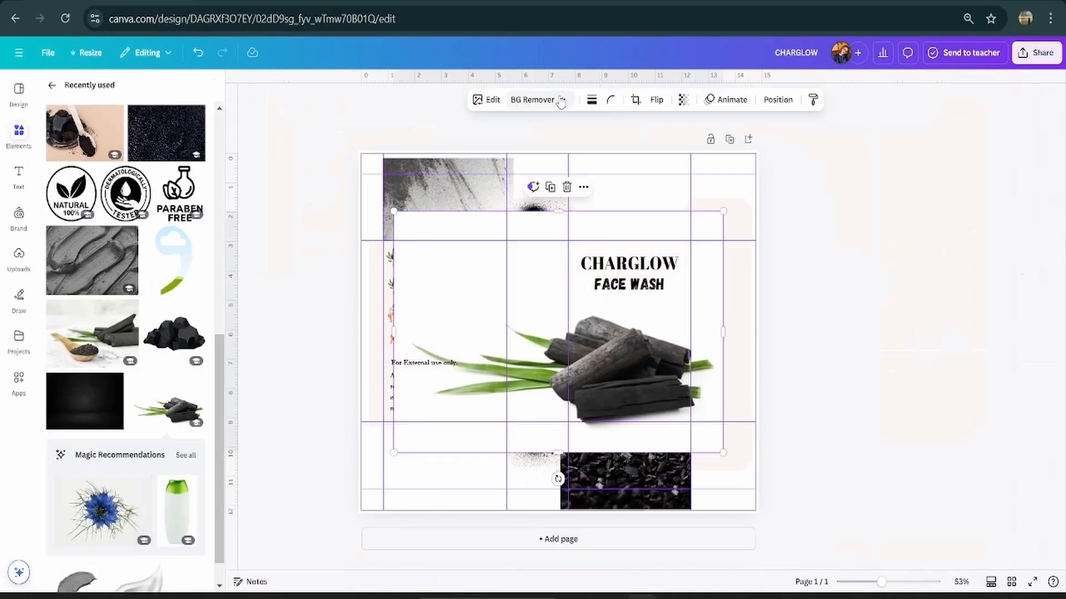
{"action": "left_click", "coordinate": [536, 100]}
{"action": "left_click_drag", "start_coordinate": [724, 453], "coordinate": [513, 260]}
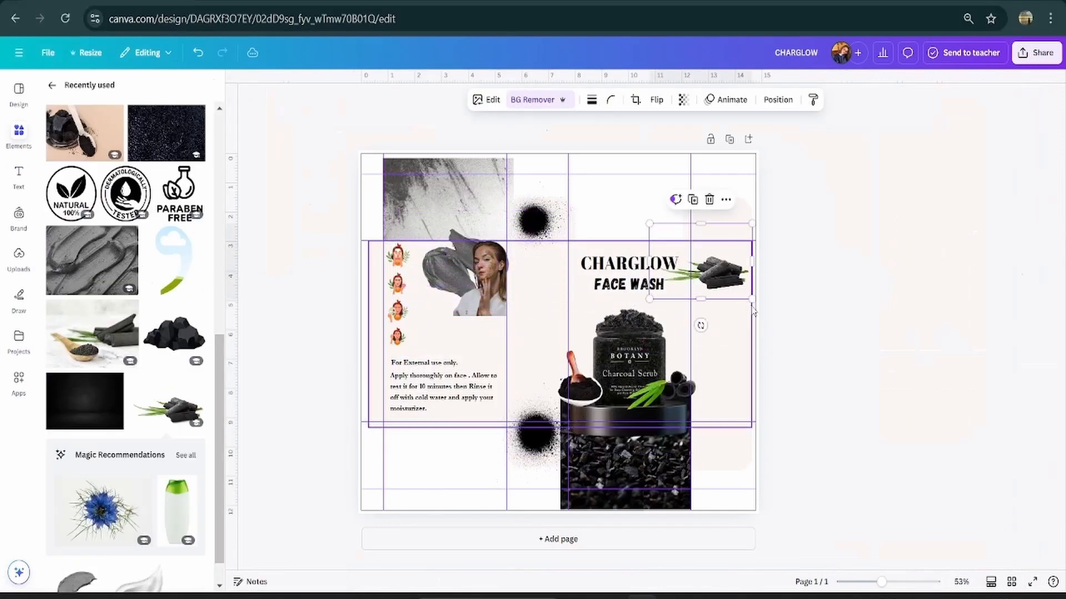
{"action": "left_click_drag", "start_coordinate": [752, 299], "coordinate": [727, 285]}
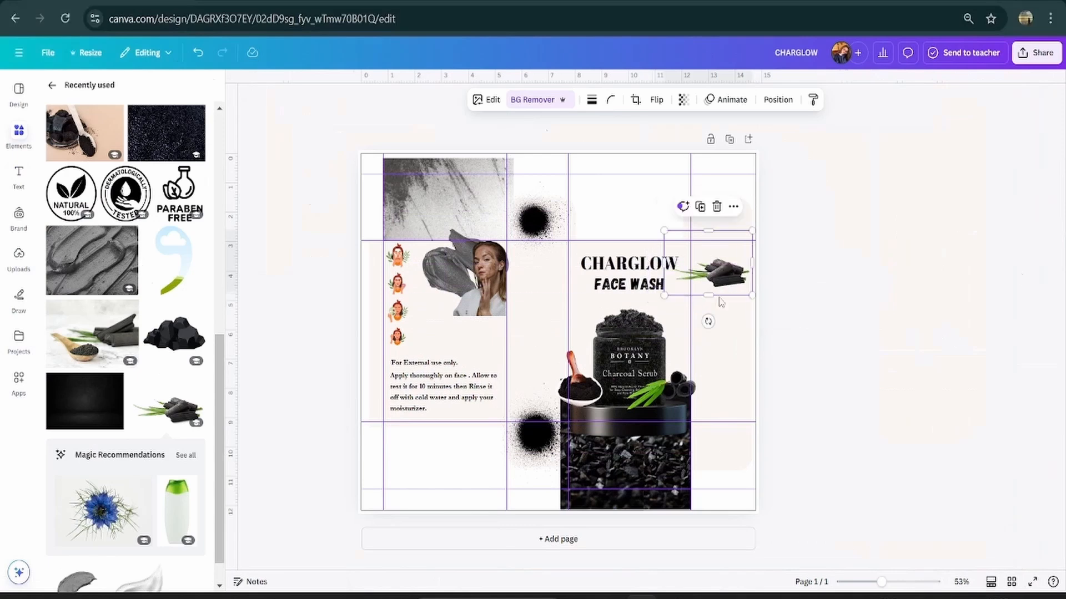
Step: Add the Dermatologically Tested, Paraben Free and Natural 100% badges as a small vertical column on the last side panel
{"action": "scroll", "coordinate": [80, 446], "scroll_direction": "up", "scroll_amount": 4}
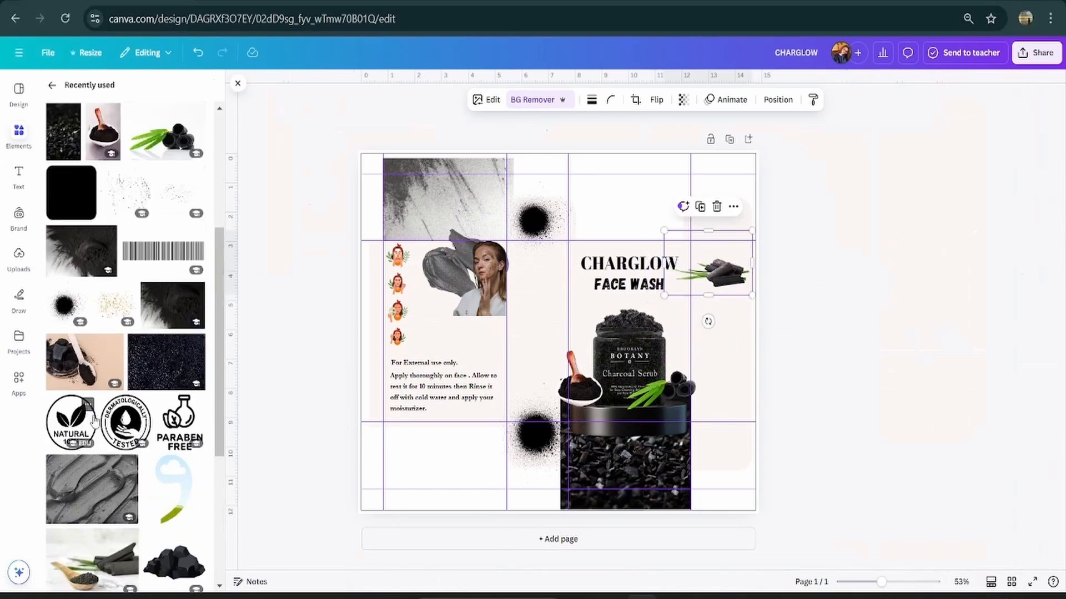
{"action": "left_click", "coordinate": [143, 403]}
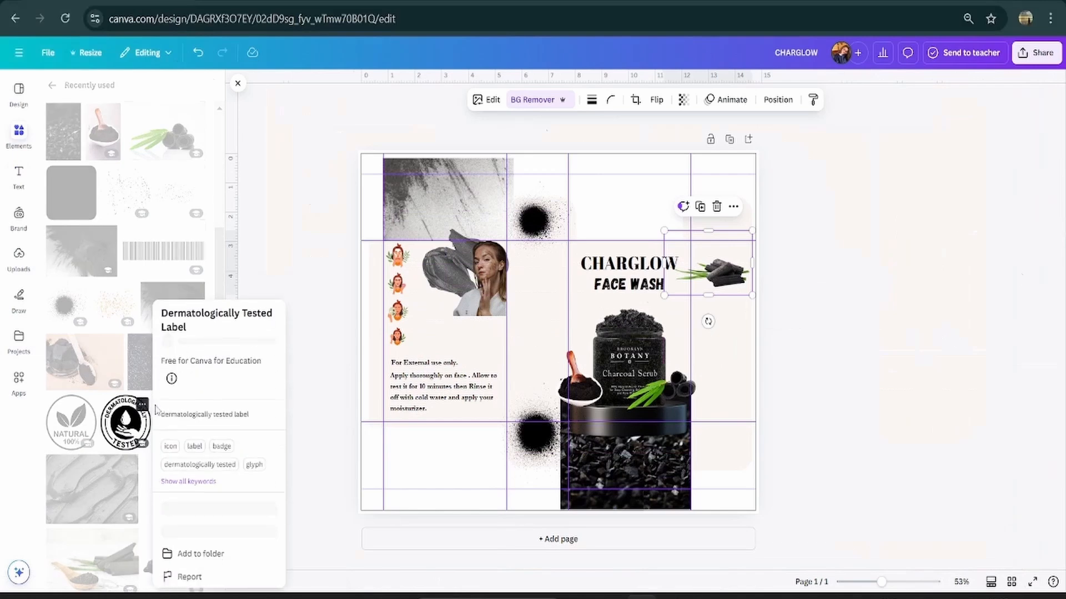
{"action": "left_click", "coordinate": [126, 422]}
{"action": "left_click", "coordinate": [125, 422]}
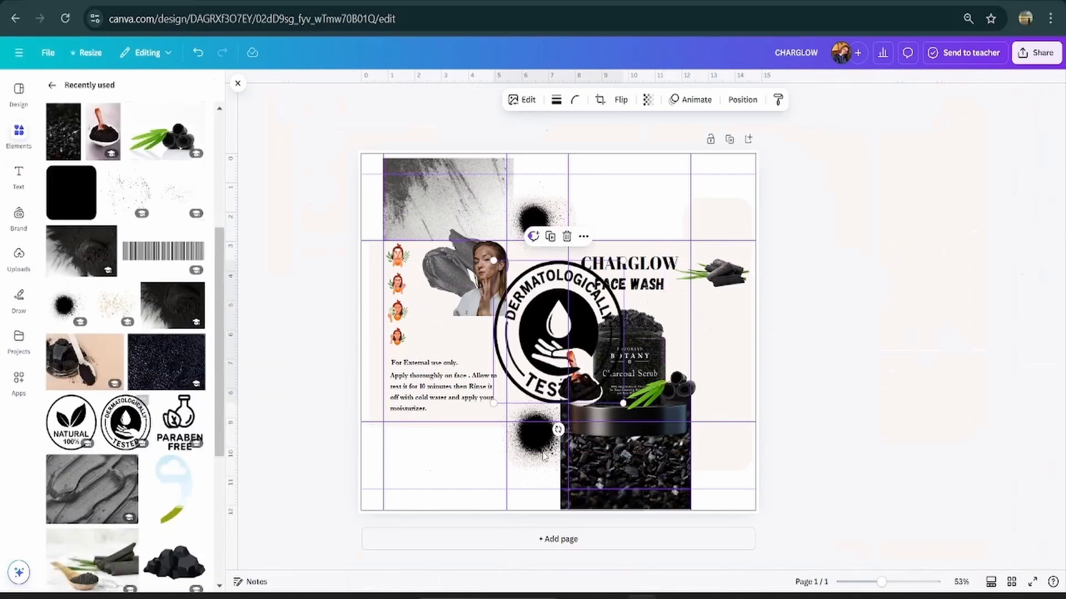
{"action": "left_click_drag", "start_coordinate": [620, 401], "coordinate": [734, 350]}
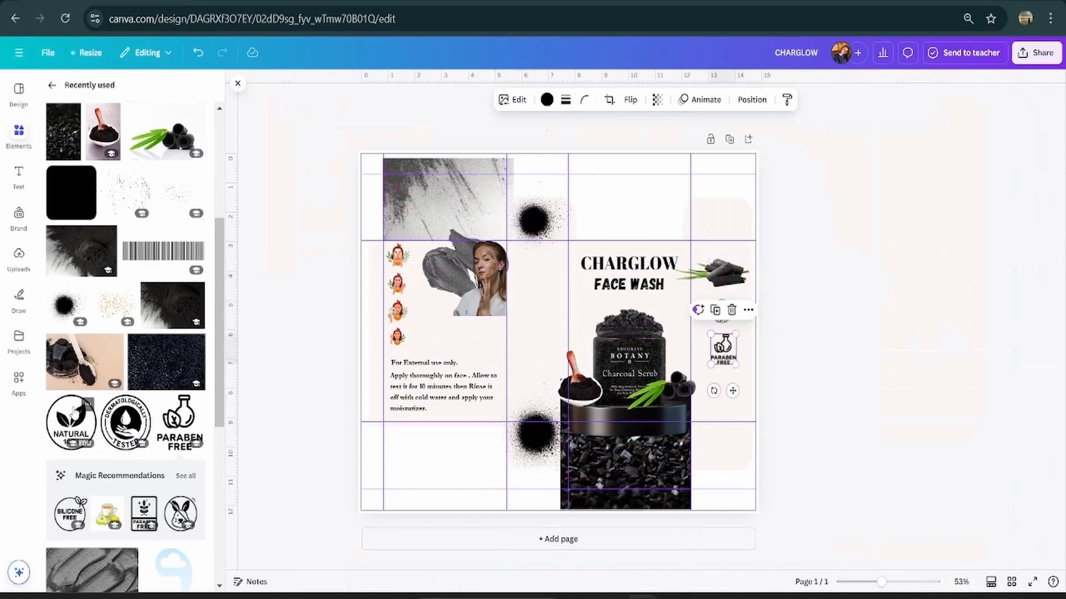
{"action": "left_click", "coordinate": [71, 423]}
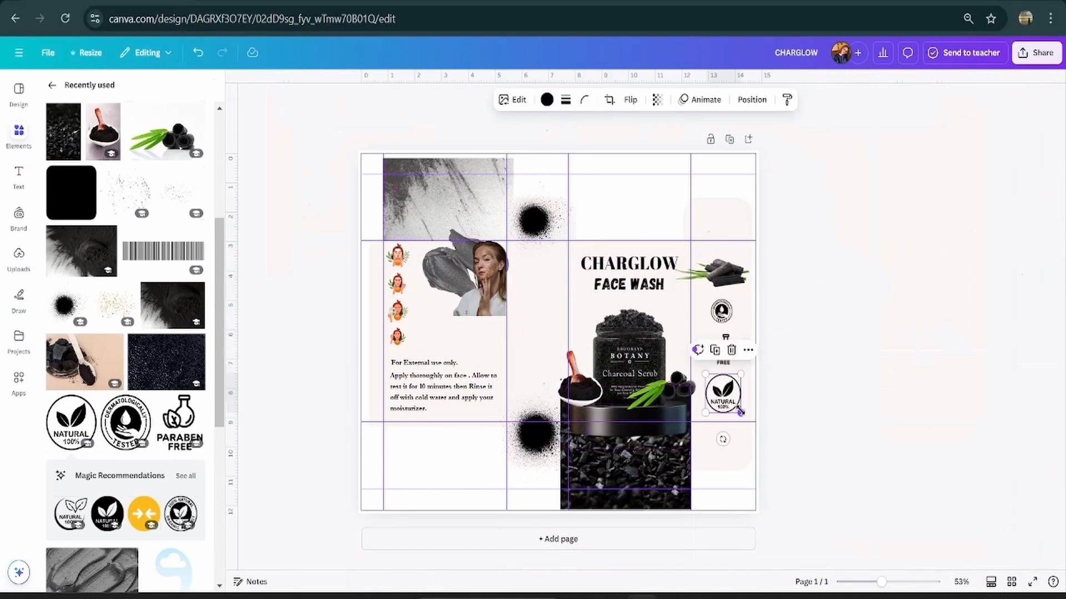
{"action": "left_click_drag", "start_coordinate": [738, 410], "coordinate": [726, 397]}
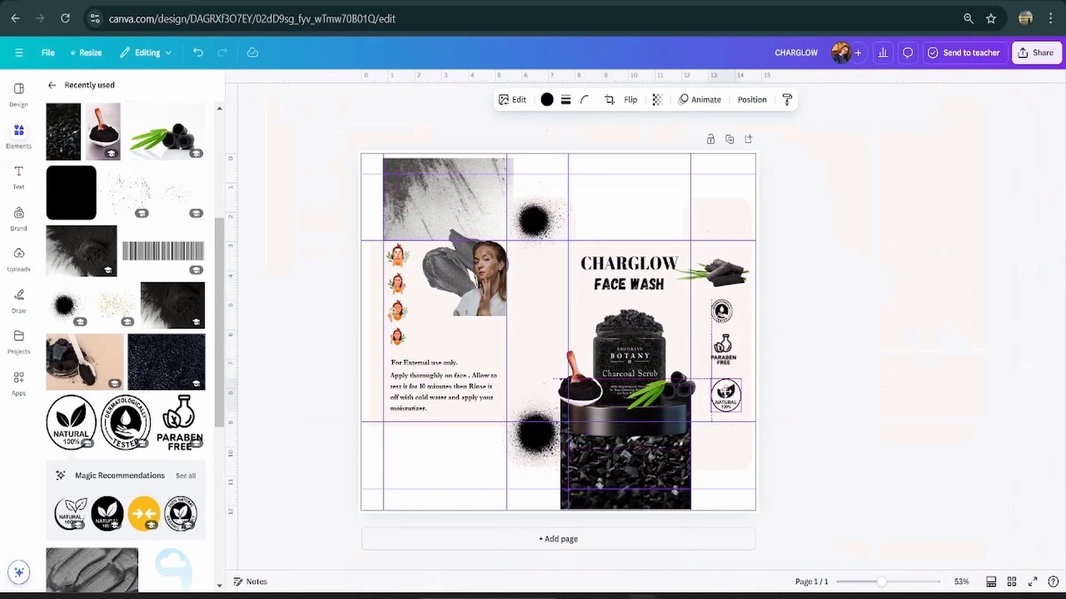
{"action": "left_click", "coordinate": [940, 318]}
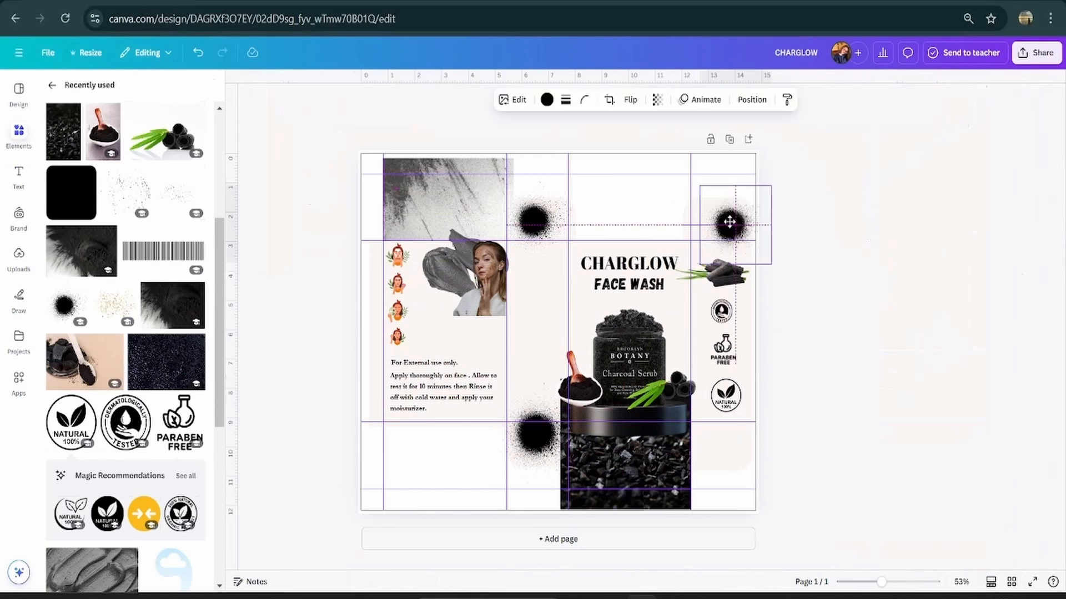
Step: Position enlarged splatter copies on the flaps above and below the last side panel, and make the splatters slightly transparent
{"action": "left_click_drag", "start_coordinate": [729, 222], "coordinate": [714, 216]}
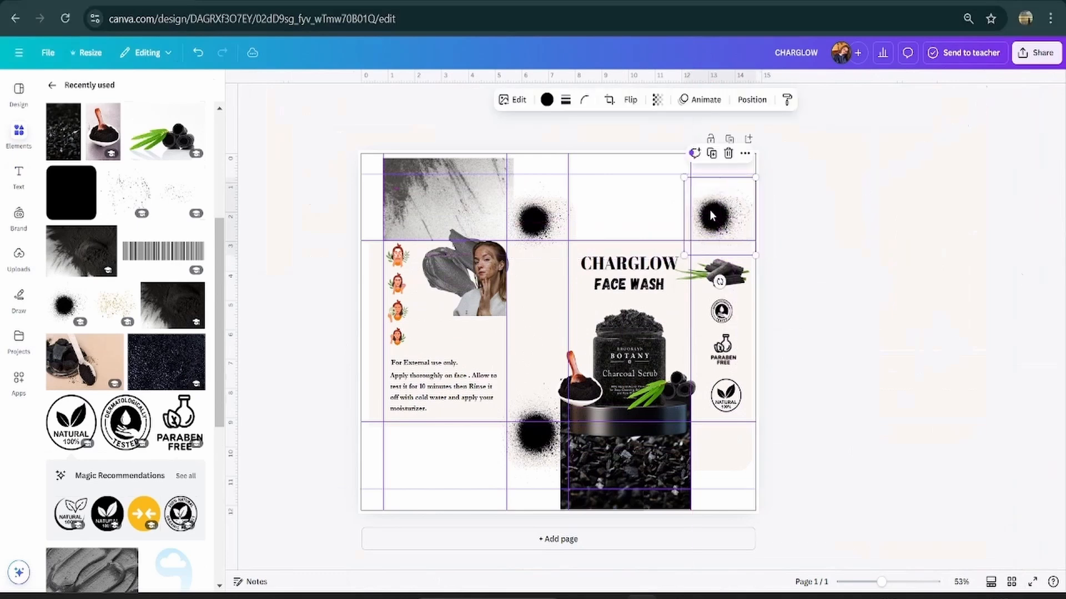
{"action": "left_click_drag", "start_coordinate": [684, 177], "coordinate": [672, 166]}
{"action": "left_click_drag", "start_coordinate": [705, 218], "coordinate": [730, 442]}
{"action": "left_click_drag", "start_coordinate": [767, 494], "coordinate": [782, 511]}
{"action": "left_click_drag", "start_coordinate": [728, 462], "coordinate": [729, 450]}
{"action": "left_click", "coordinate": [536, 221]}
{"action": "left_click", "coordinate": [656, 100]}
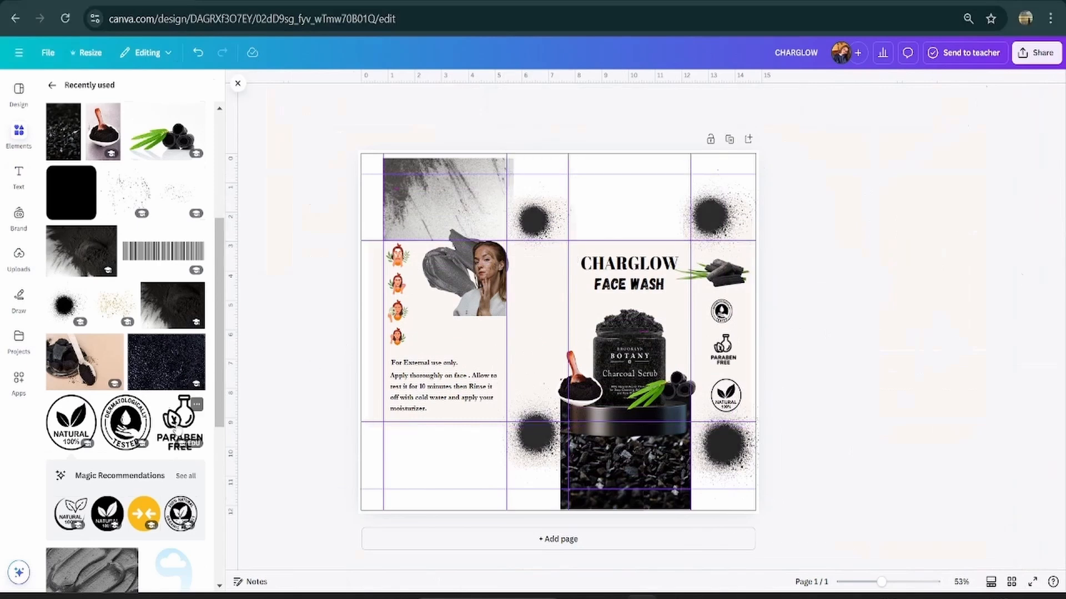
Step: Add the barcode image, remove its background, and place it small and upright on the second panel
{"action": "scroll", "coordinate": [168, 352], "scroll_direction": "up", "scroll_amount": 1}
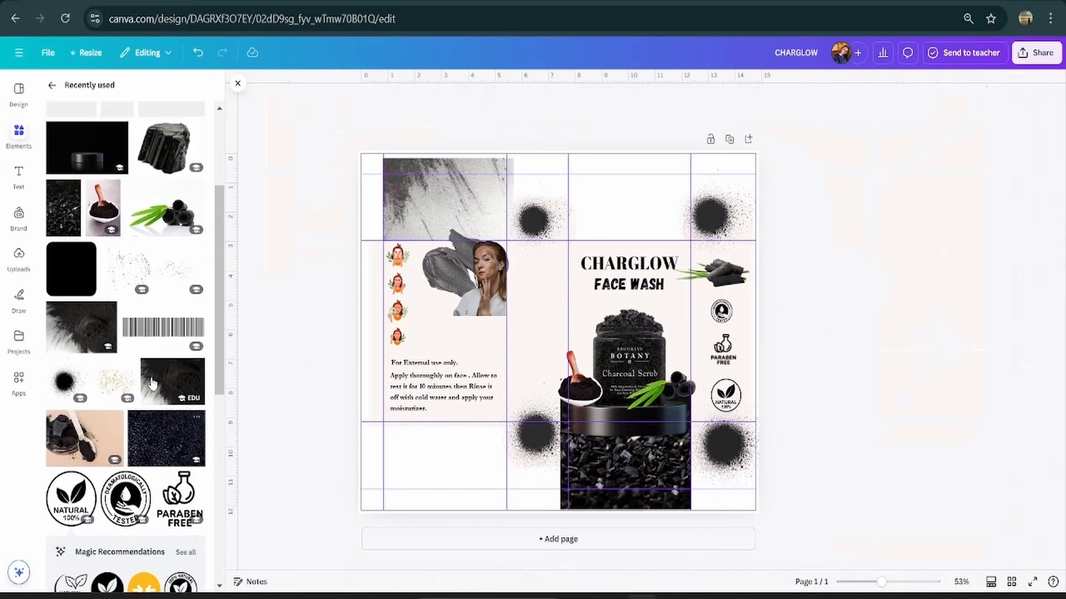
{"action": "left_click", "coordinate": [196, 310]}
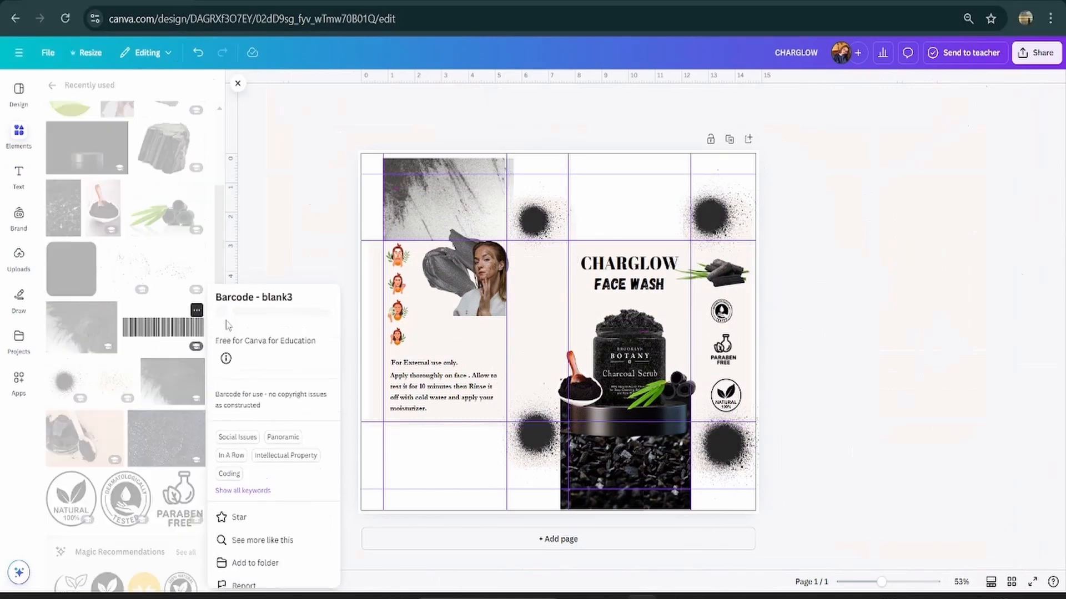
{"action": "left_click", "coordinate": [154, 343]}
{"action": "left_click", "coordinate": [154, 343]}
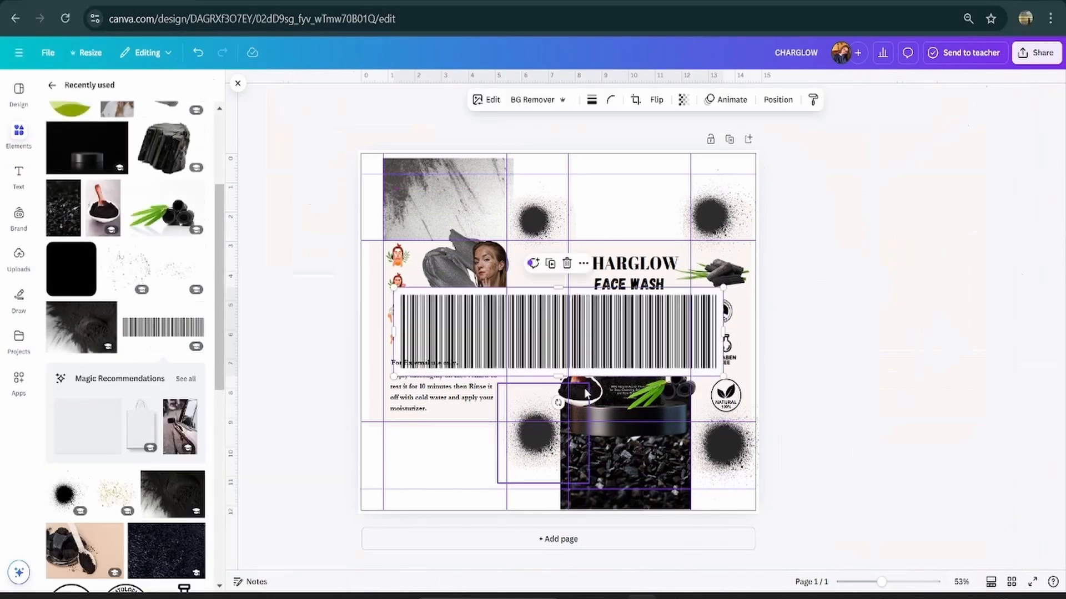
{"action": "left_click", "coordinate": [532, 100]}
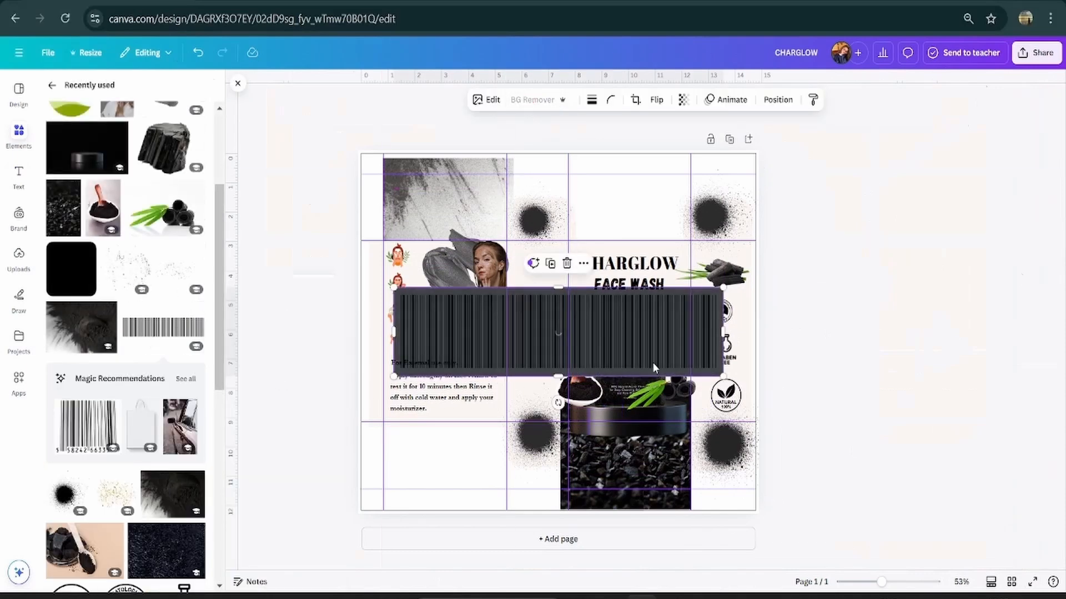
{"action": "left_click_drag", "start_coordinate": [723, 376], "coordinate": [525, 332]}
Step: Duplicate the usage text onto the second panel and reword the copies as "Manufactured by", the cosmetics company name and "380 ml"
{"action": "left_click", "coordinate": [423, 362]}
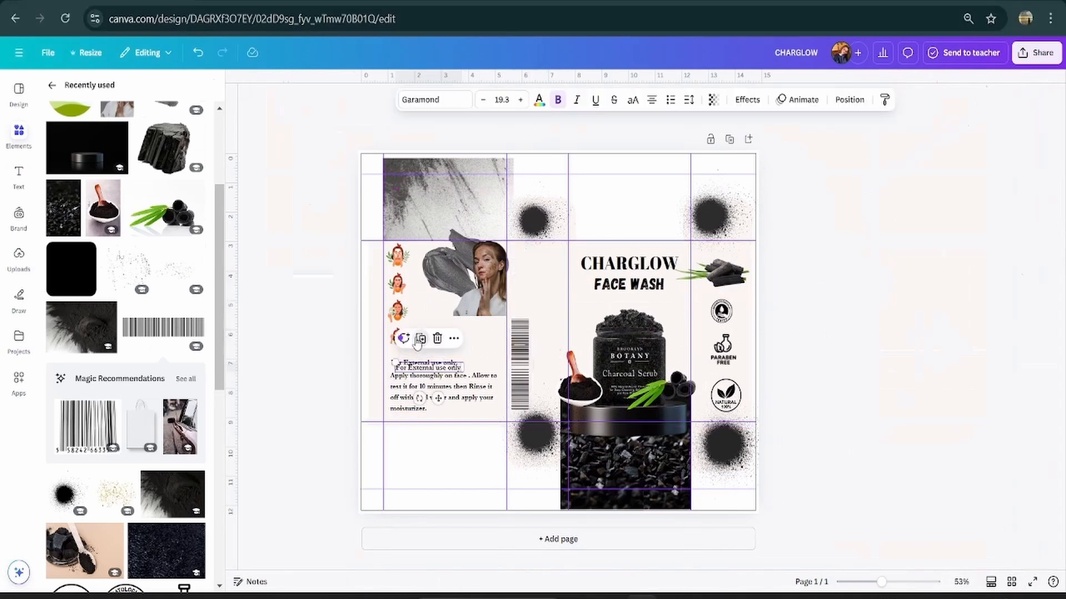
{"action": "left_click_drag", "start_coordinate": [437, 398], "coordinate": [549, 305]}
{"action": "triple_click", "coordinate": [546, 274]}
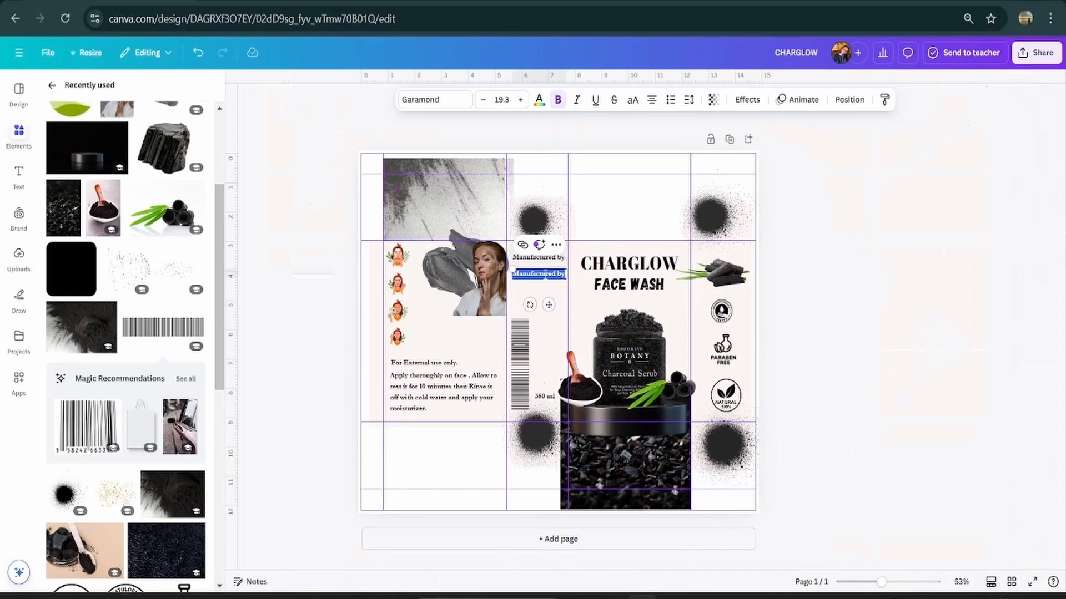
{"action": "key", "text": "ctrl+v"}
{"action": "left_click", "coordinate": [823, 314]}
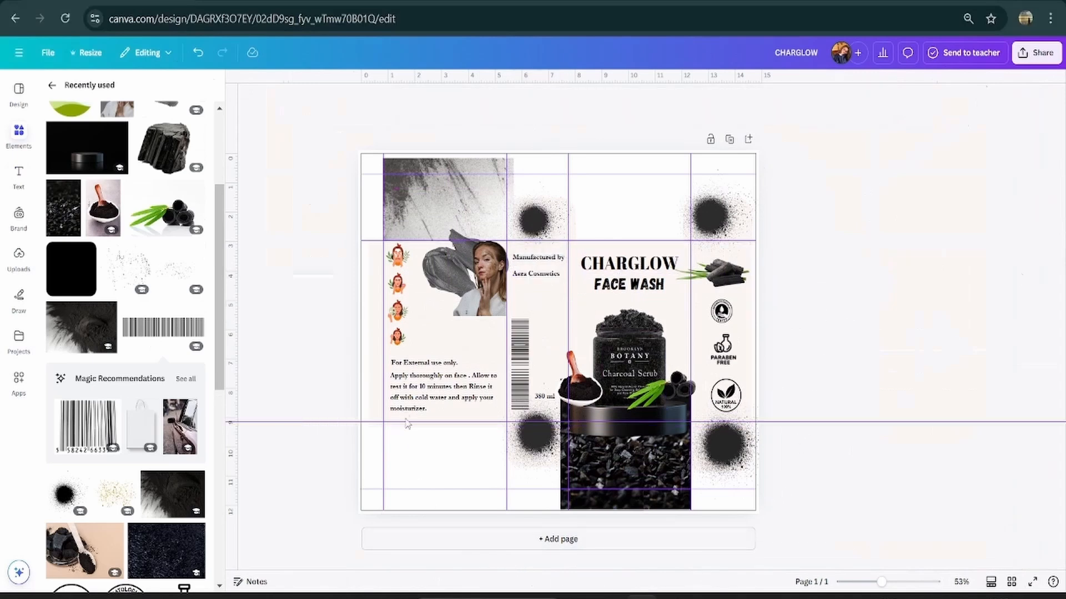
Step: Add the Charcoal pencil texture speckles and fit them across the front panel's title and jar
{"action": "left_click", "coordinate": [142, 253]}
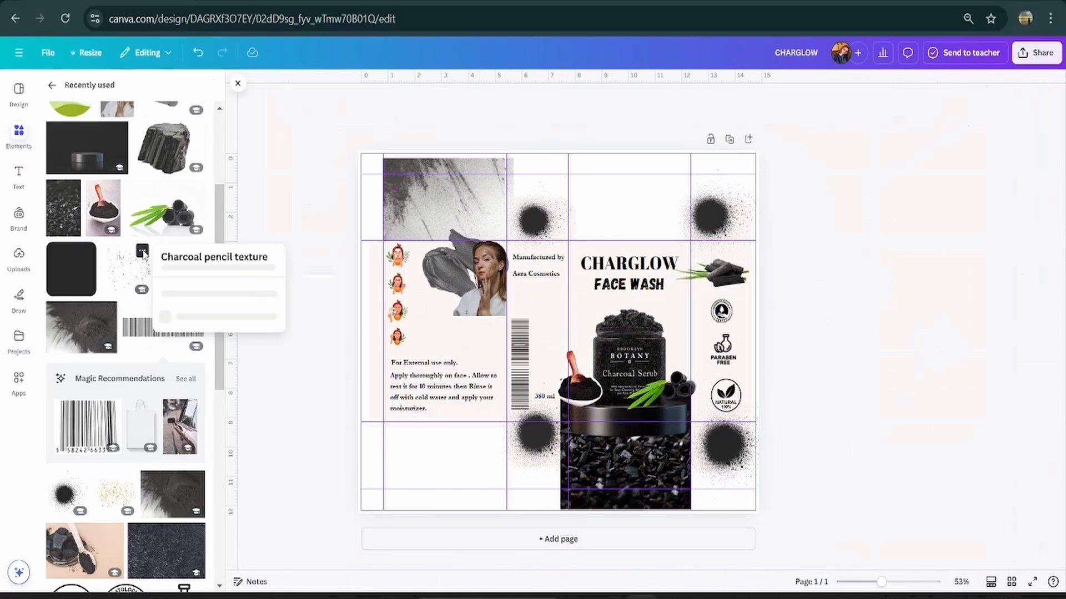
{"action": "left_click", "coordinate": [350, 199]}
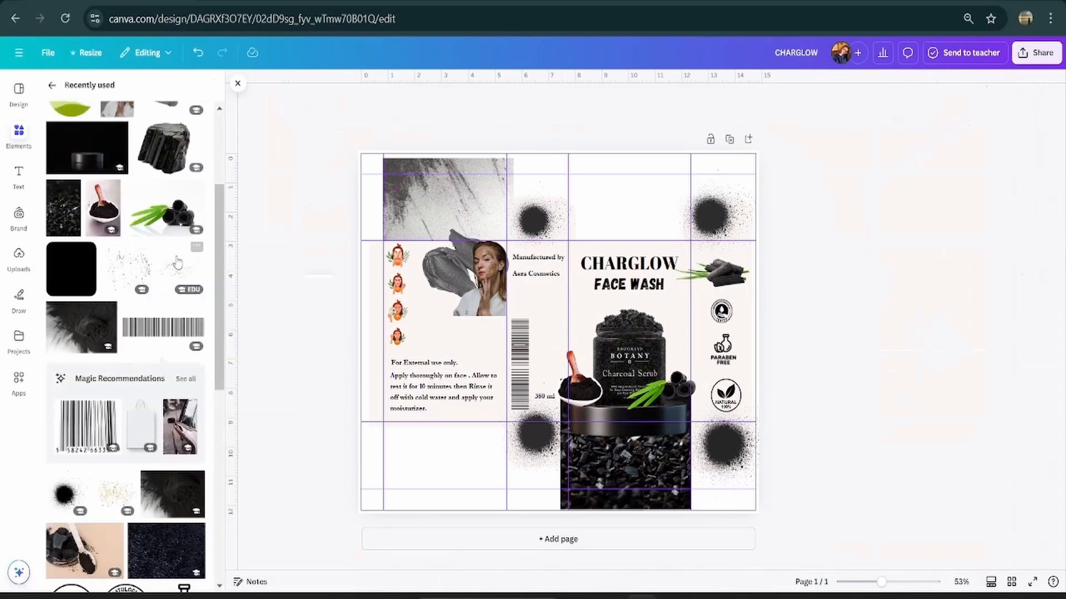
{"action": "left_click", "coordinate": [128, 269]}
{"action": "left_click_drag", "start_coordinate": [548, 318], "coordinate": [615, 289]}
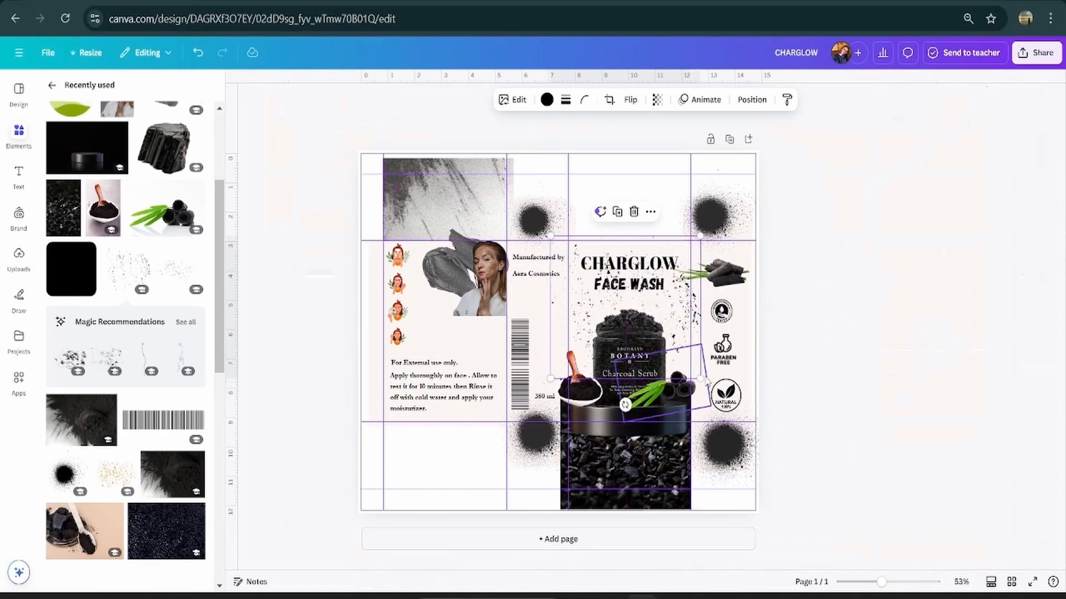
{"action": "mouse_move", "coordinate": [700, 379]}
{"action": "left_mouse_down"}
{"action": "mouse_move", "coordinate": [670, 335]}
{"action": "mouse_move", "coordinate": [702, 370]}
{"action": "left_mouse_up"}
{"action": "left_click", "coordinate": [656, 101]}
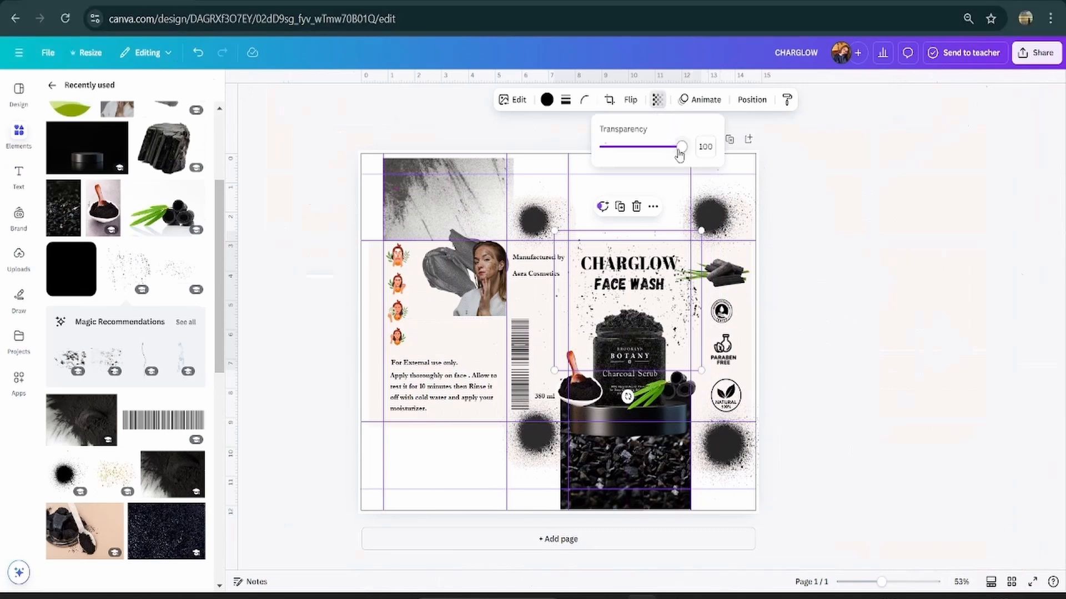
Step: Delete the dark granule image laid over the layout
{"action": "key", "text": "Delete"}
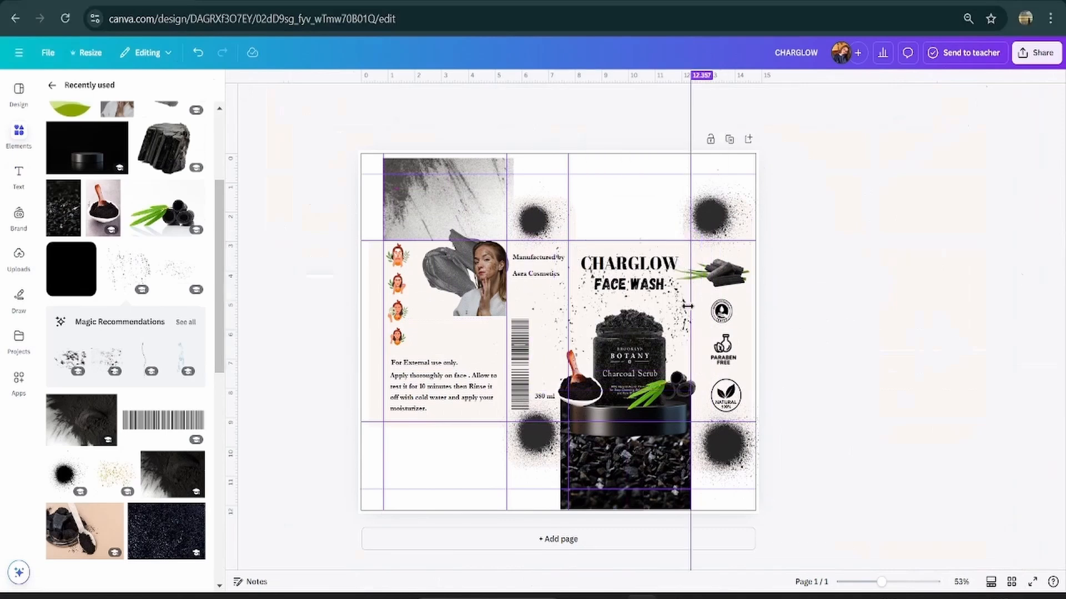
{"action": "left_click", "coordinate": [670, 314]}
{"action": "key", "text": "Delete"}
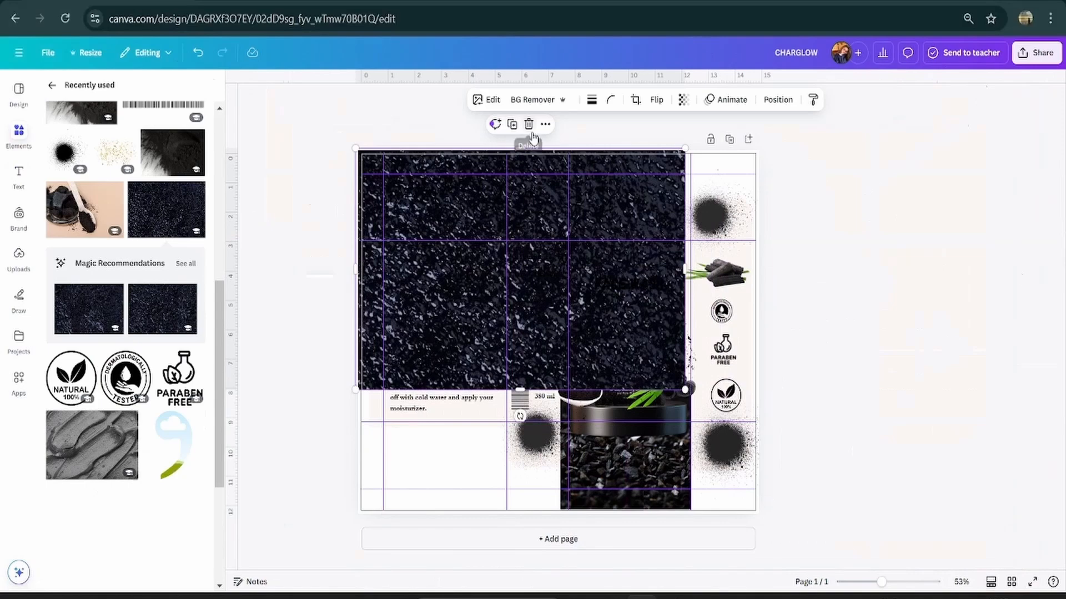
{"action": "left_click", "coordinate": [529, 124]}
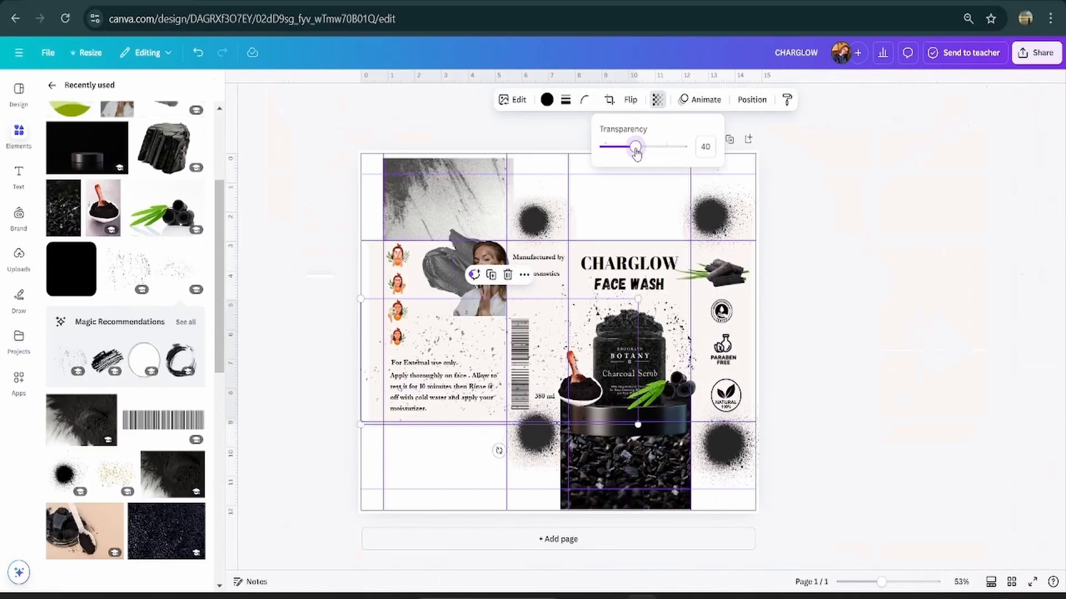
Step: Bring the speckle texture spanning the first two panels to the front
{"action": "left_click", "coordinate": [525, 275]}
{"action": "mouse_move", "coordinate": [581, 430]}
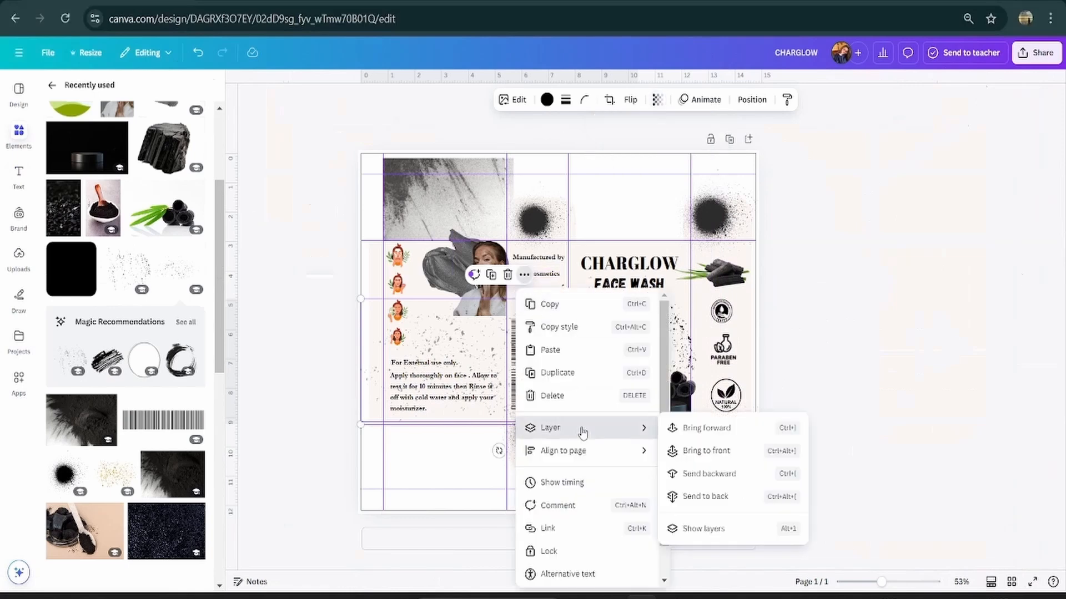
{"action": "left_click", "coordinate": [731, 454]}
{"action": "left_click", "coordinate": [887, 318]}
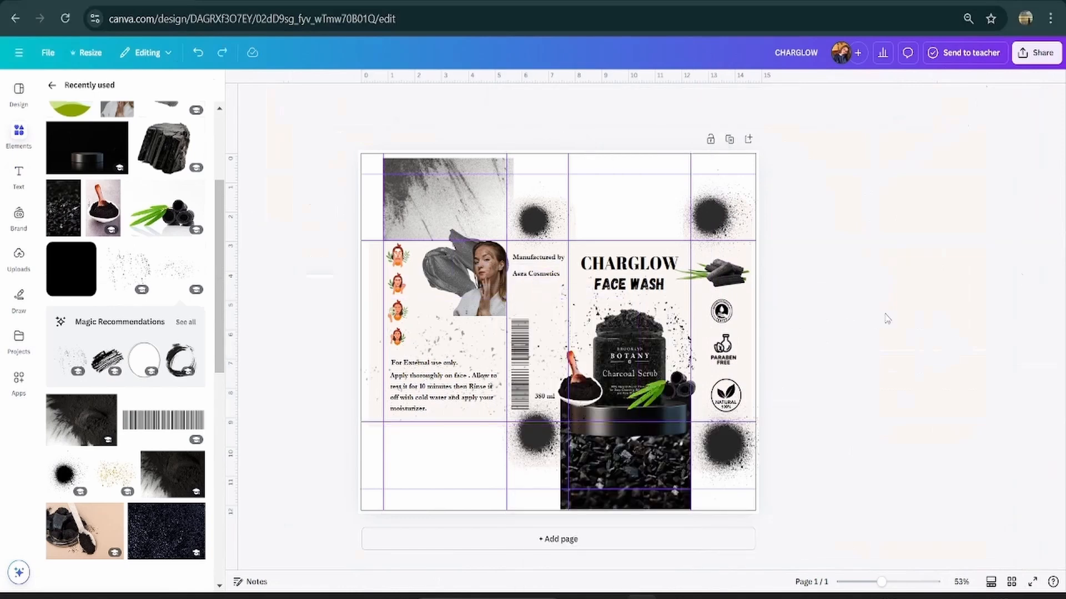
Step: Duplicate the front panel's CHARGLOW title onto the grey texture image on the top flap and widen its letter spacing
{"action": "left_click", "coordinate": [438, 211]}
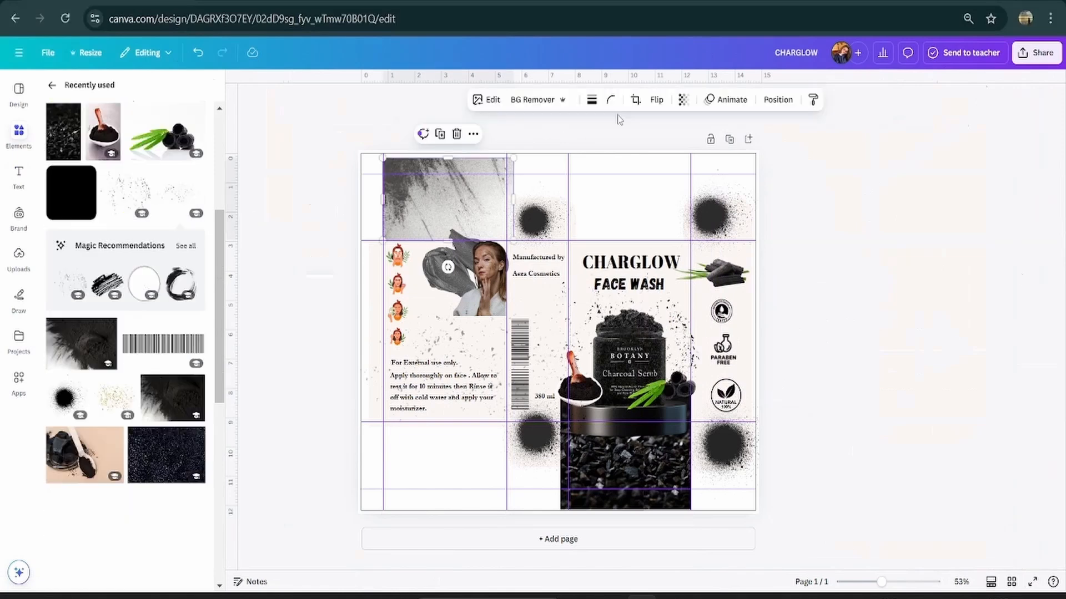
{"action": "left_click", "coordinate": [614, 273]}
{"action": "left_click", "coordinate": [624, 229]}
{"action": "left_click_drag", "start_coordinate": [633, 266], "coordinate": [505, 201]}
{"action": "left_click", "coordinate": [689, 99]}
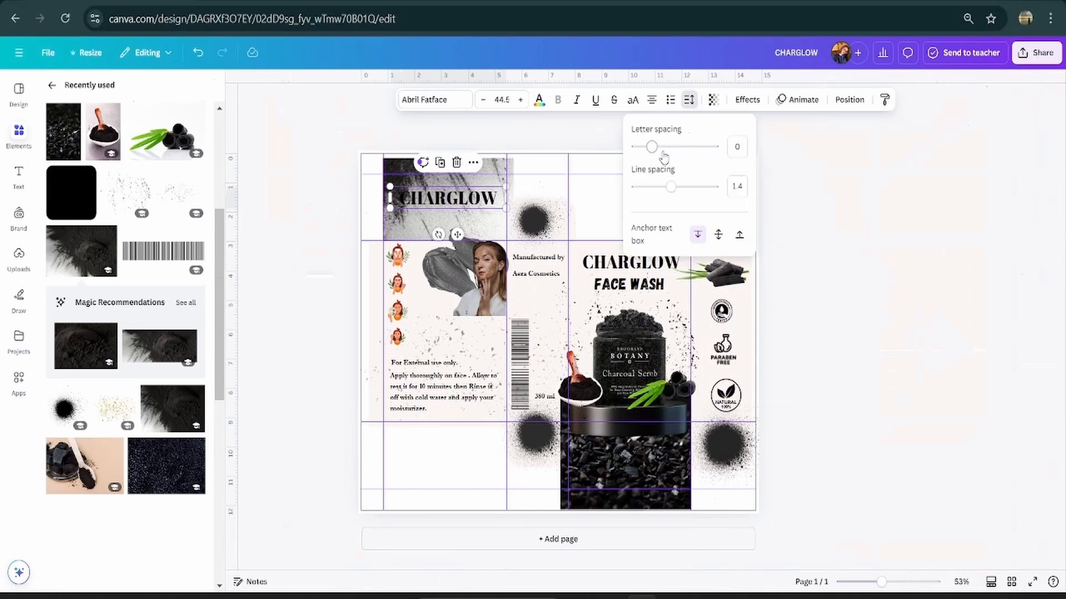
{"action": "left_click_drag", "start_coordinate": [654, 149], "coordinate": [662, 146]}
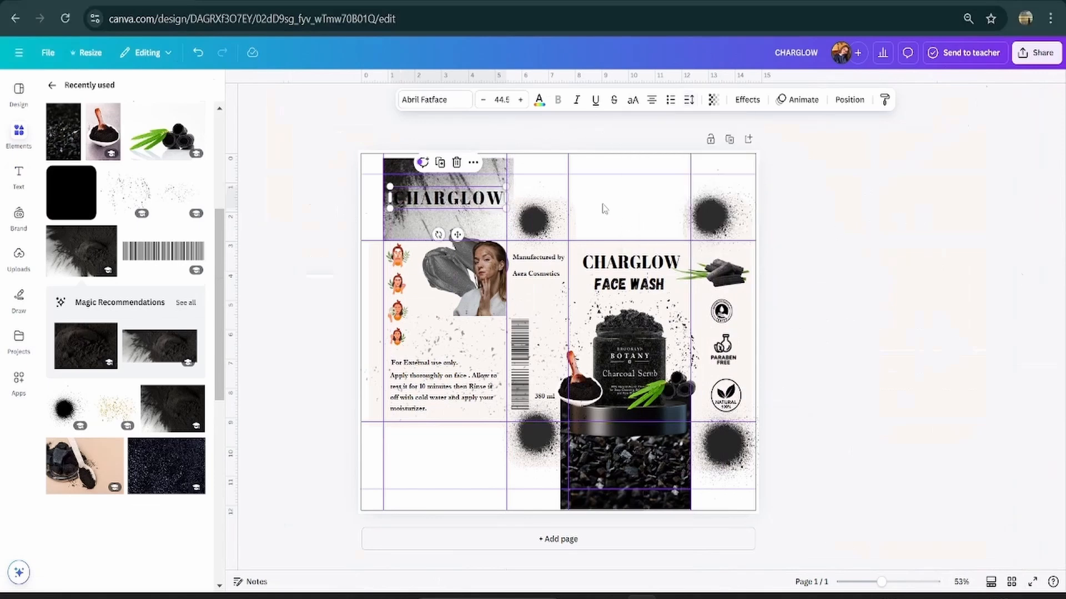
Step: Paste another copy of the flap's CHARGLOW title, colour it white and offset it slightly over the black one
{"action": "key", "text": "ctrl+v"}
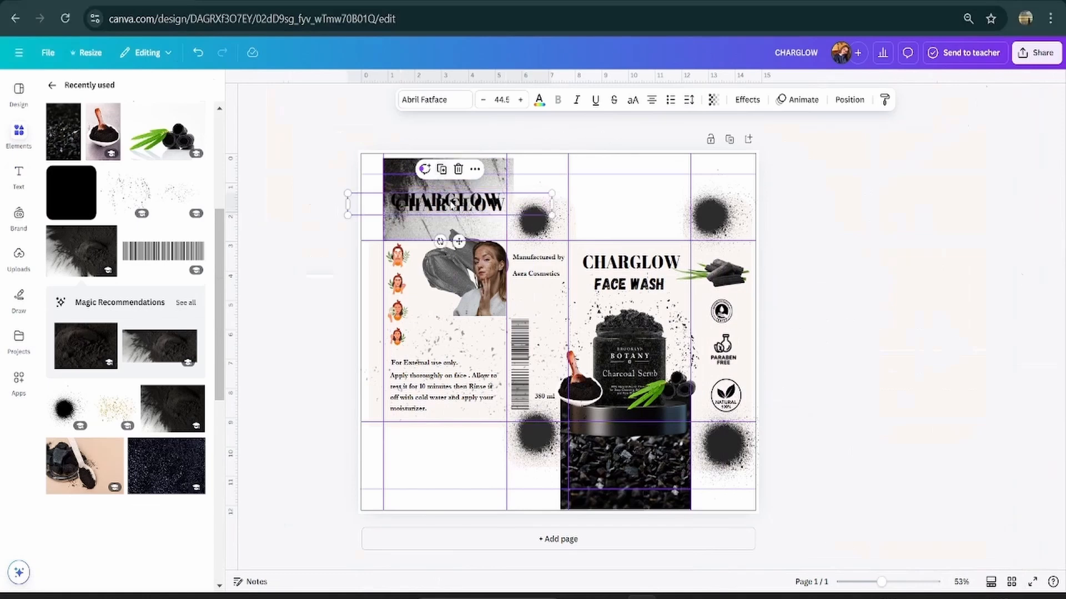
{"action": "left_click", "coordinate": [538, 100]}
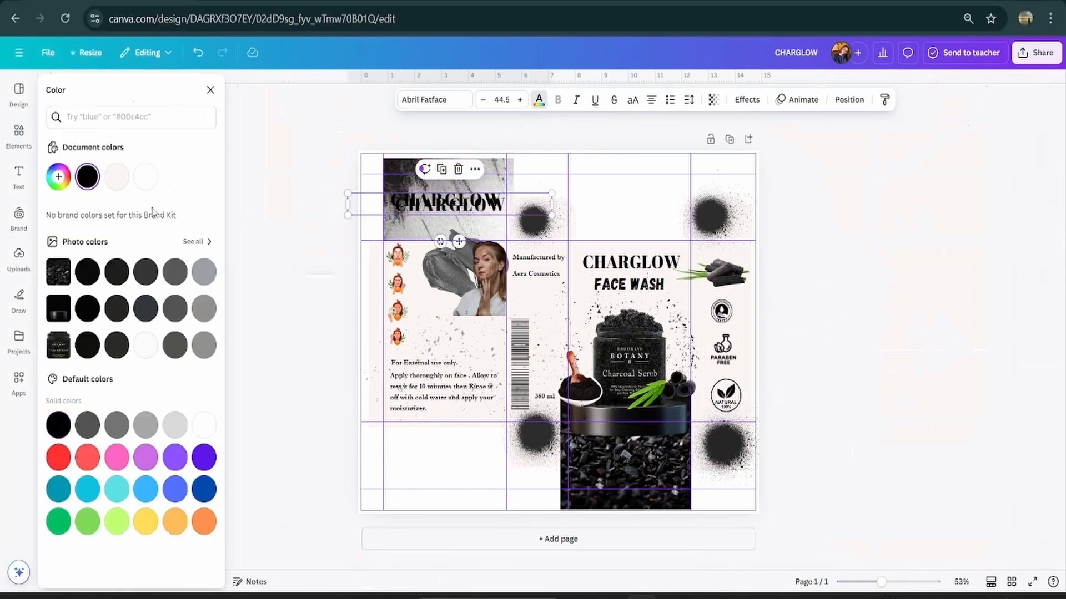
{"action": "left_click", "coordinate": [148, 184]}
{"action": "left_click", "coordinate": [449, 197]}
{"action": "left_click_drag", "start_coordinate": [450, 197], "coordinate": [448, 195]}
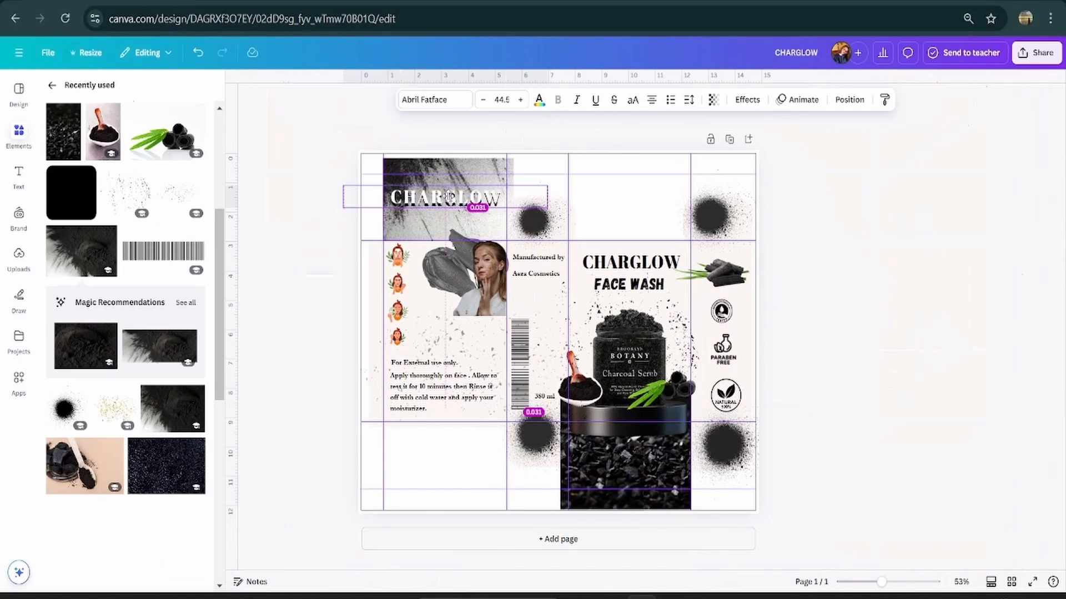
{"action": "left_click", "coordinate": [307, 256]}
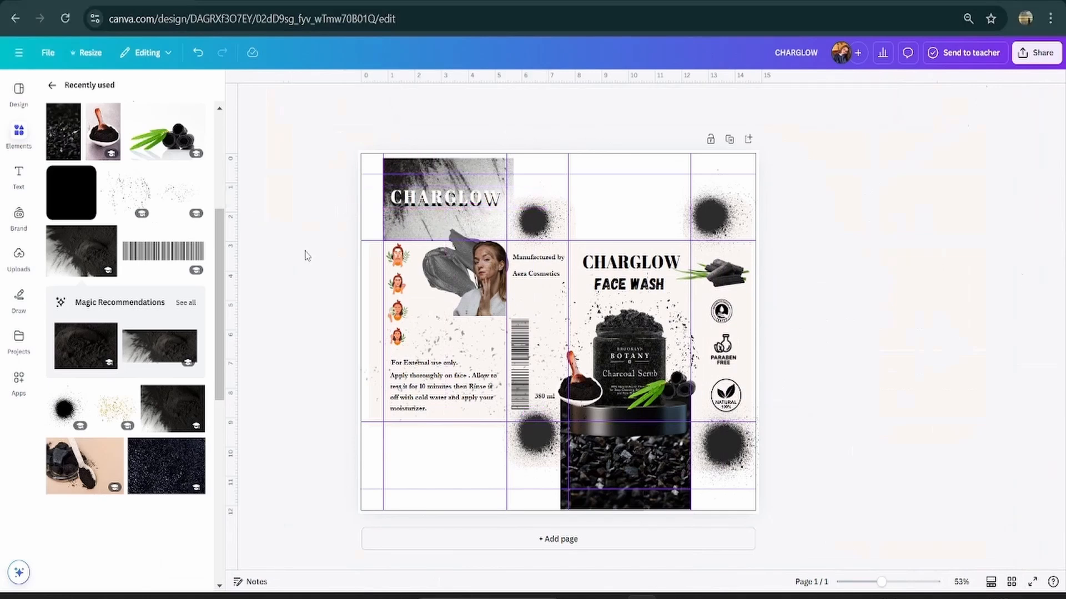
Step: Shift the vertical guide to the flap image's edge and spread charcoal speckle texture over the first panel
{"action": "left_click_drag", "start_coordinate": [568, 213], "coordinate": [512, 214]}
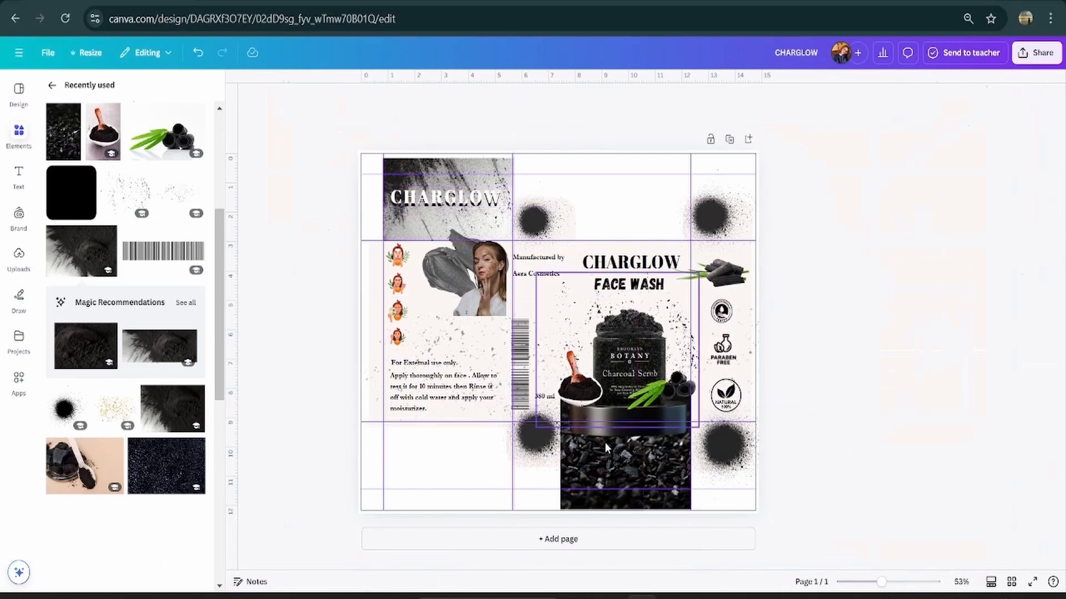
{"action": "left_click", "coordinate": [403, 384]}
{"action": "left_click", "coordinate": [311, 333]}
{"action": "scroll", "coordinate": [128, 333], "scroll_direction": "up", "scroll_amount": 5}
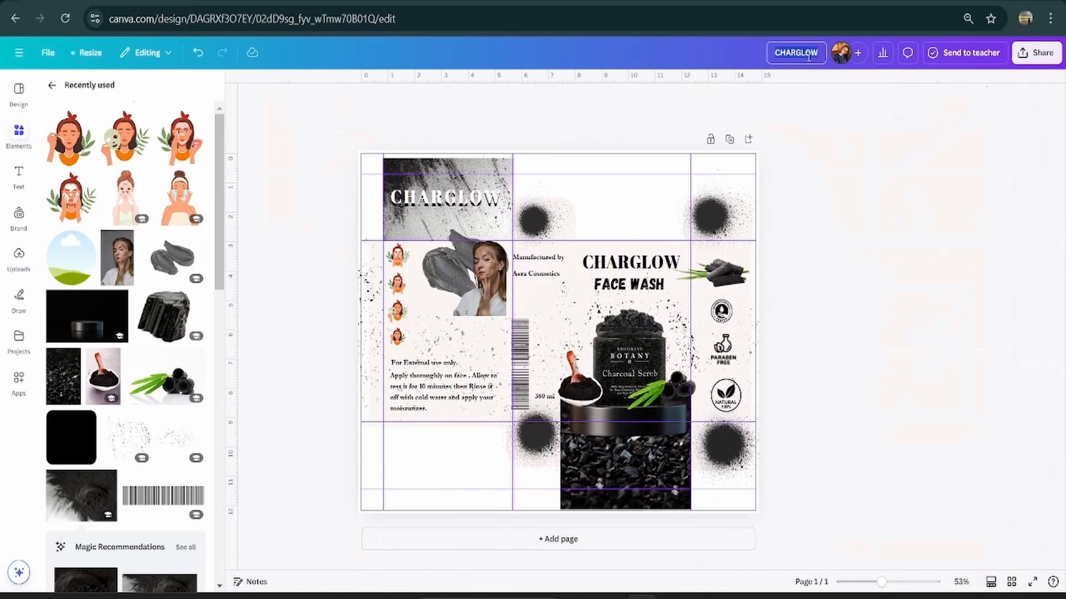
Step: Rename the design as "packaging design face scrub" and open its sharing options
{"action": "type", "text": "pad"}
{"action": "type", "text": "kaging design face scrub"}
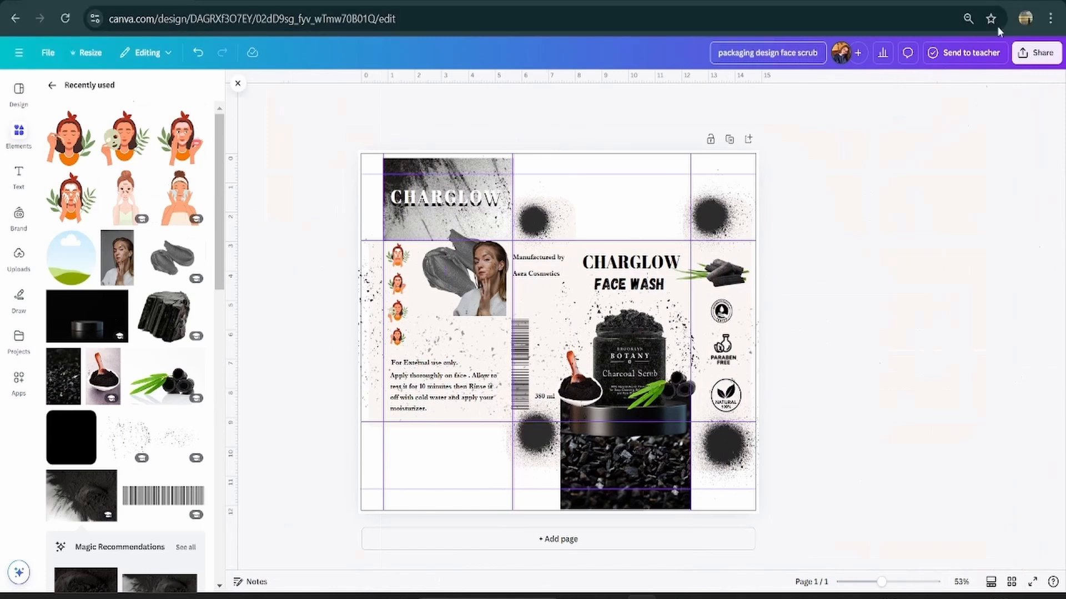
{"action": "left_click", "coordinate": [1028, 59]}
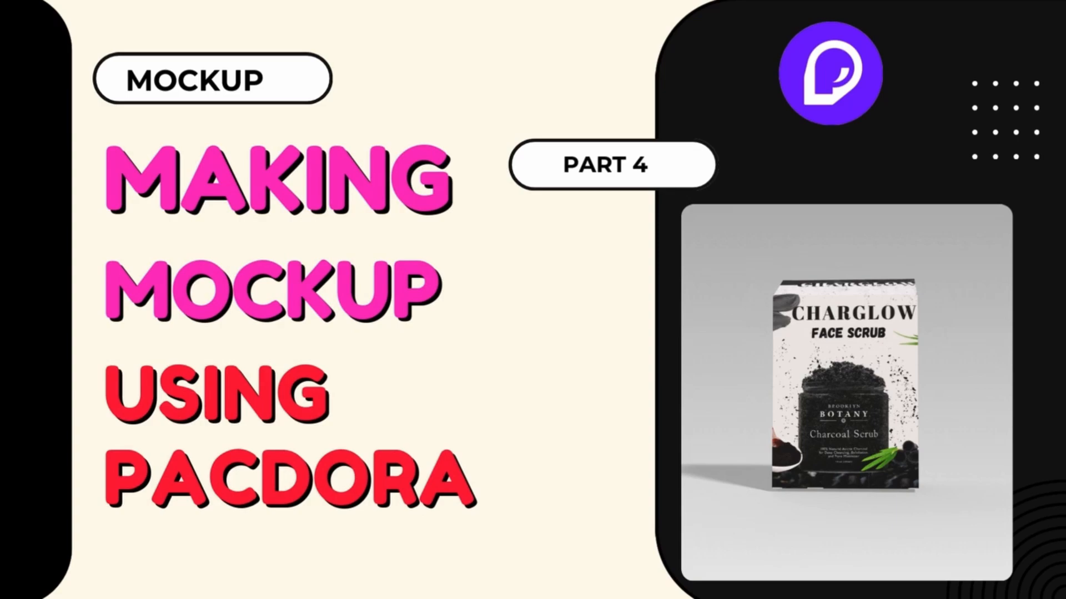
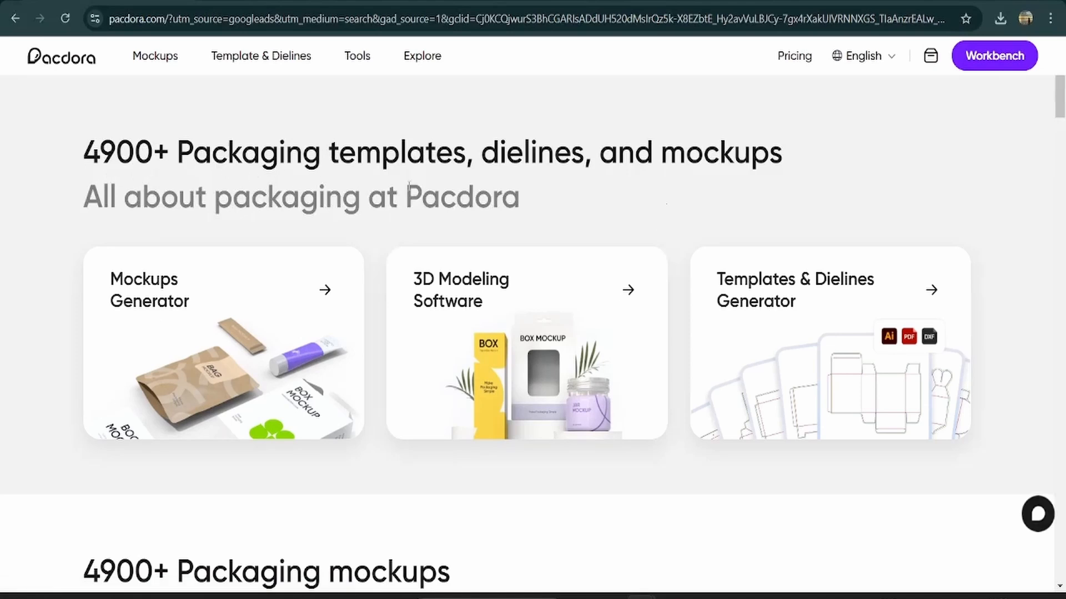
Step: Switch to Pacdora and look through its packaging mockup categories, tube mockups, box dielines and 3D style mockups
{"action": "scroll", "coordinate": [754, 499], "scroll_direction": "down", "scroll_amount": 12}
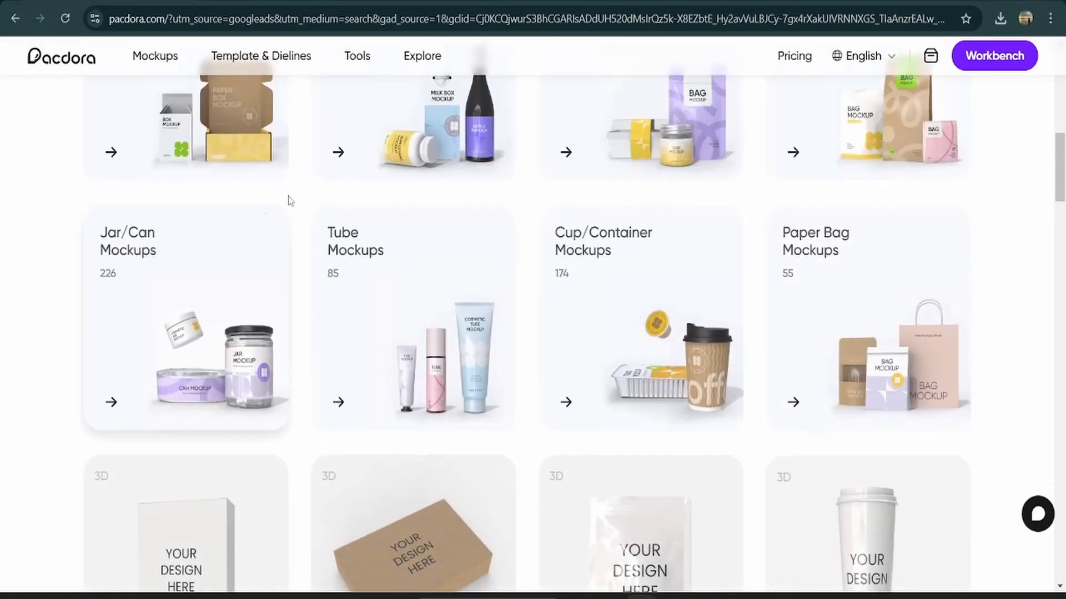
{"action": "left_click", "coordinate": [357, 367]}
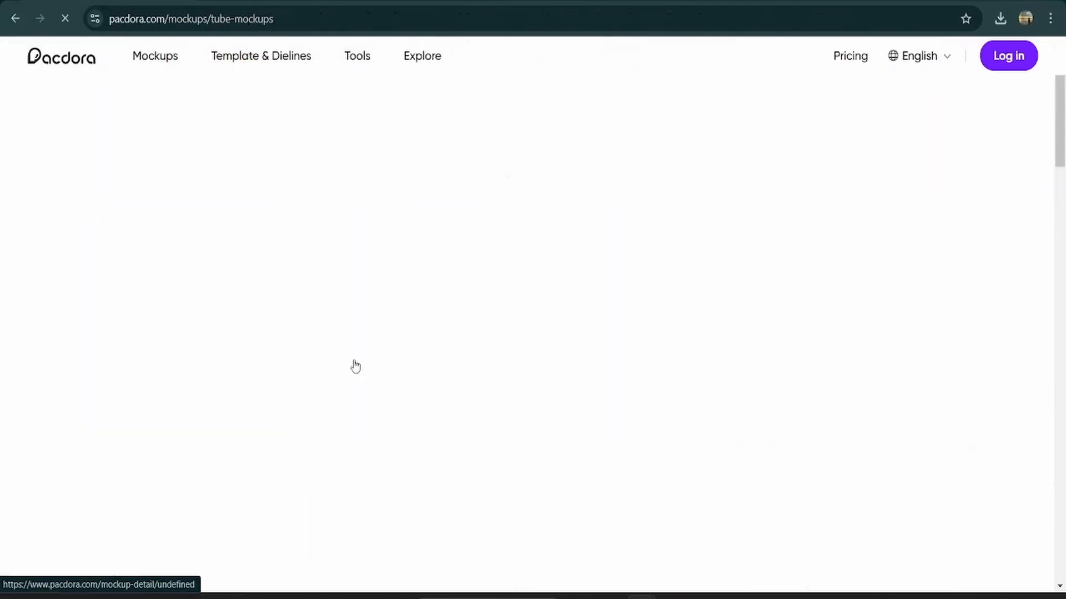
{"action": "scroll", "coordinate": [543, 382], "scroll_direction": "down", "scroll_amount": 4}
{"action": "scroll", "coordinate": [543, 381], "scroll_direction": "down", "scroll_amount": 5}
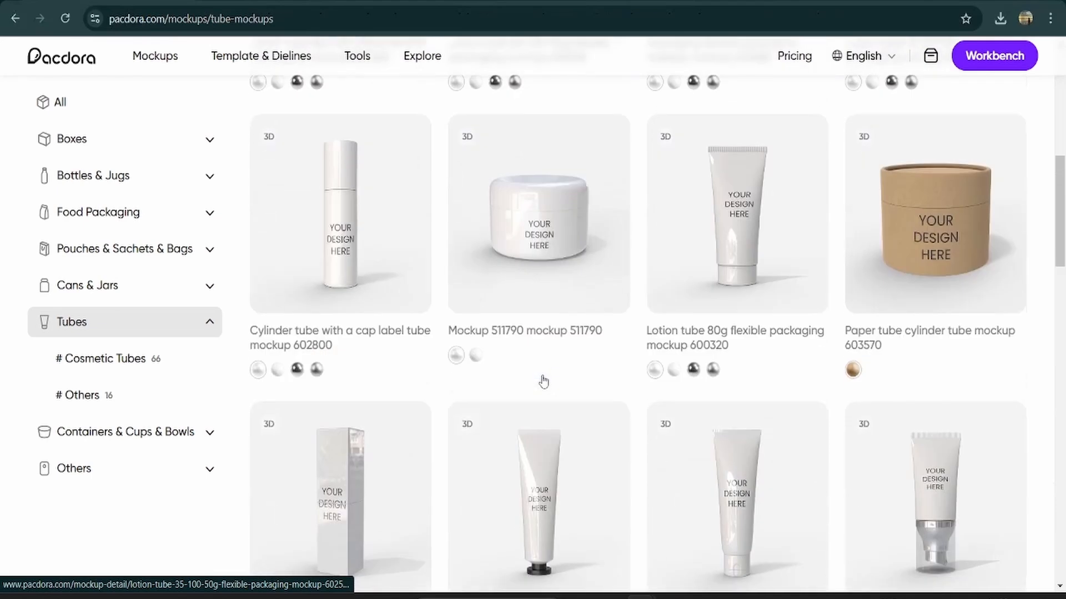
{"action": "key", "text": "alt+Left"}
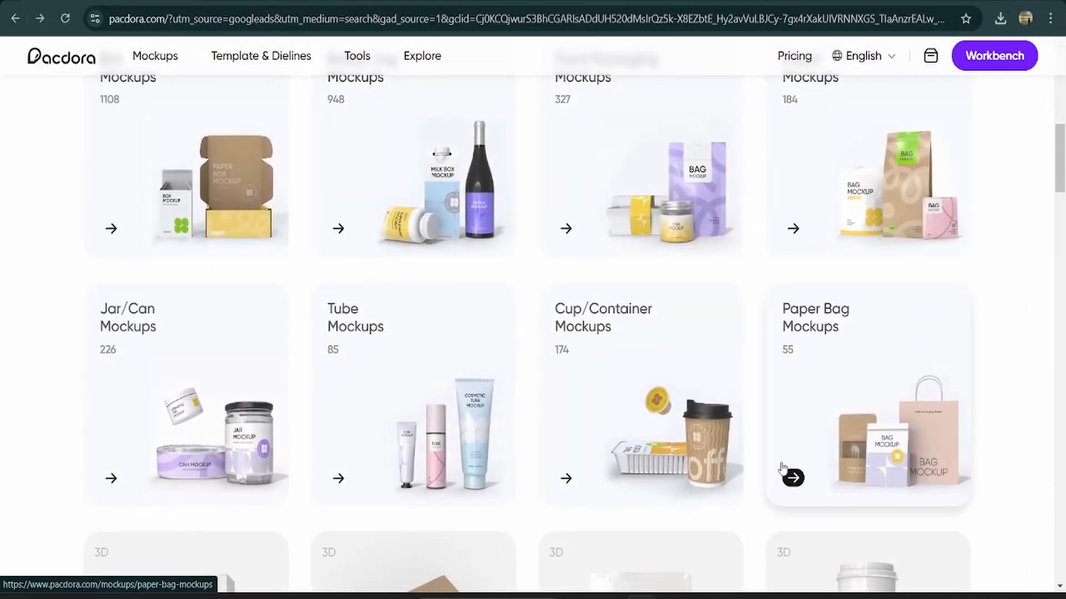
{"action": "scroll", "coordinate": [788, 444], "scroll_direction": "down", "scroll_amount": 5}
{"action": "scroll", "coordinate": [794, 423], "scroll_direction": "down", "scroll_amount": 15}
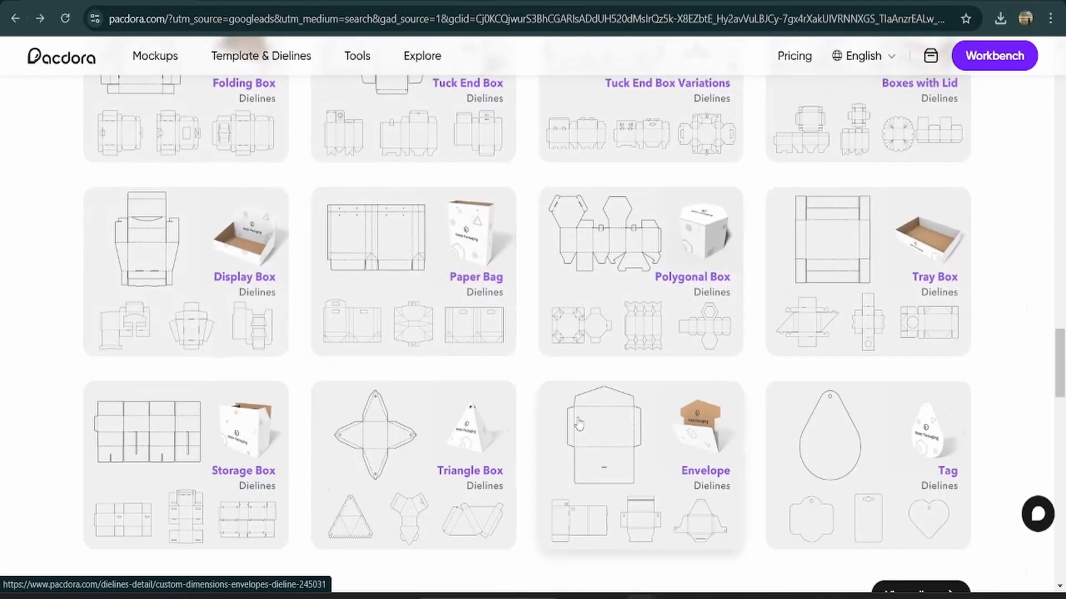
{"action": "scroll", "coordinate": [592, 311], "scroll_direction": "down", "scroll_amount": 6}
{"action": "scroll", "coordinate": [321, 365], "scroll_direction": "down", "scroll_amount": 4}
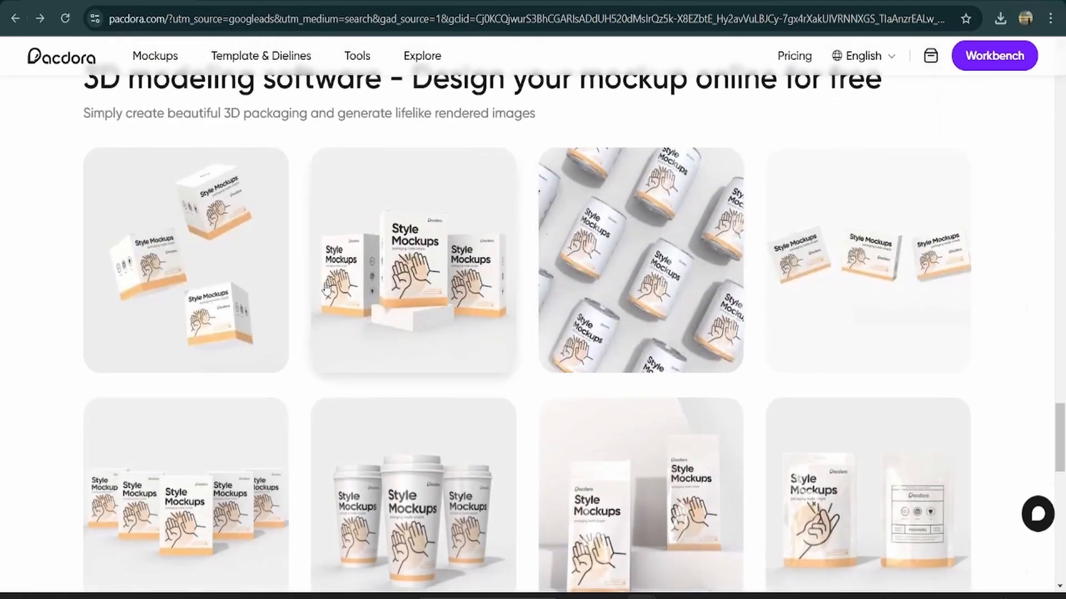
{"action": "scroll", "coordinate": [504, 382], "scroll_direction": "down", "scroll_amount": 6}
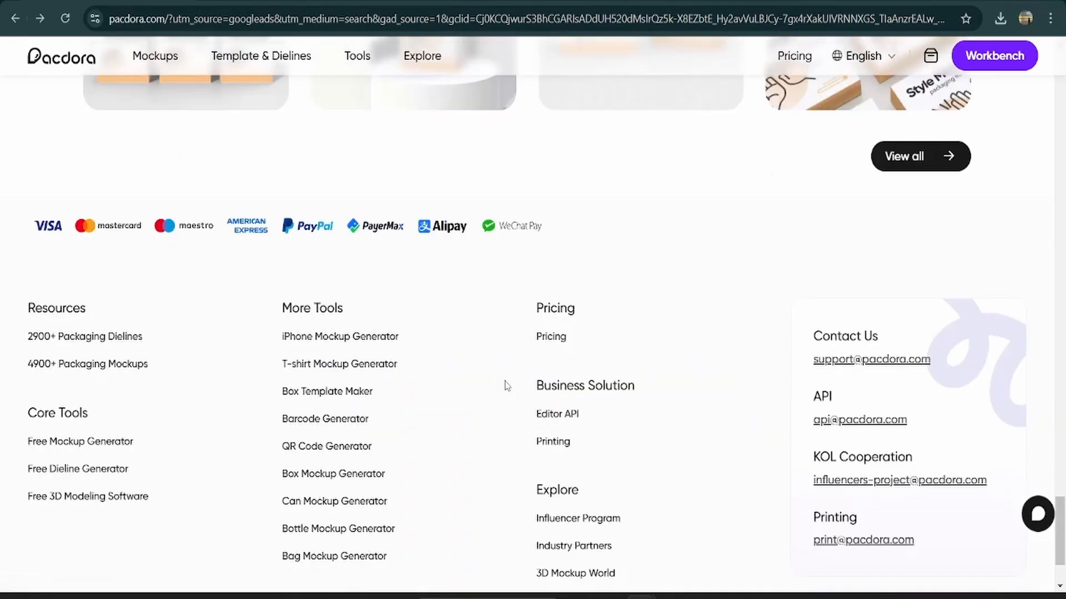
{"action": "scroll", "coordinate": [528, 390], "scroll_direction": "up", "scroll_amount": 20}
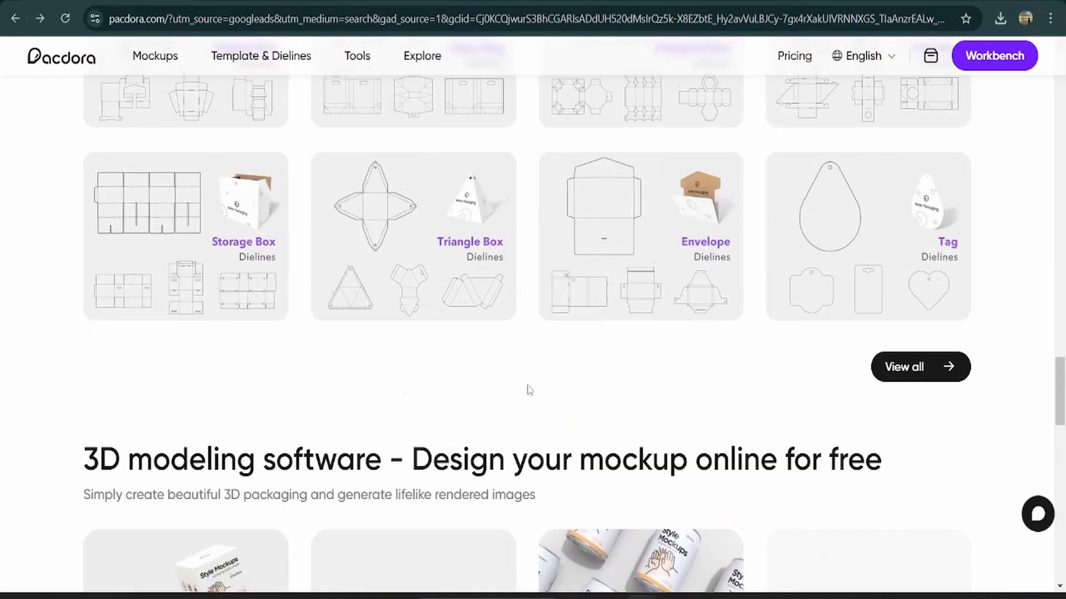
{"action": "scroll", "coordinate": [528, 390], "scroll_direction": "up", "scroll_amount": 15}
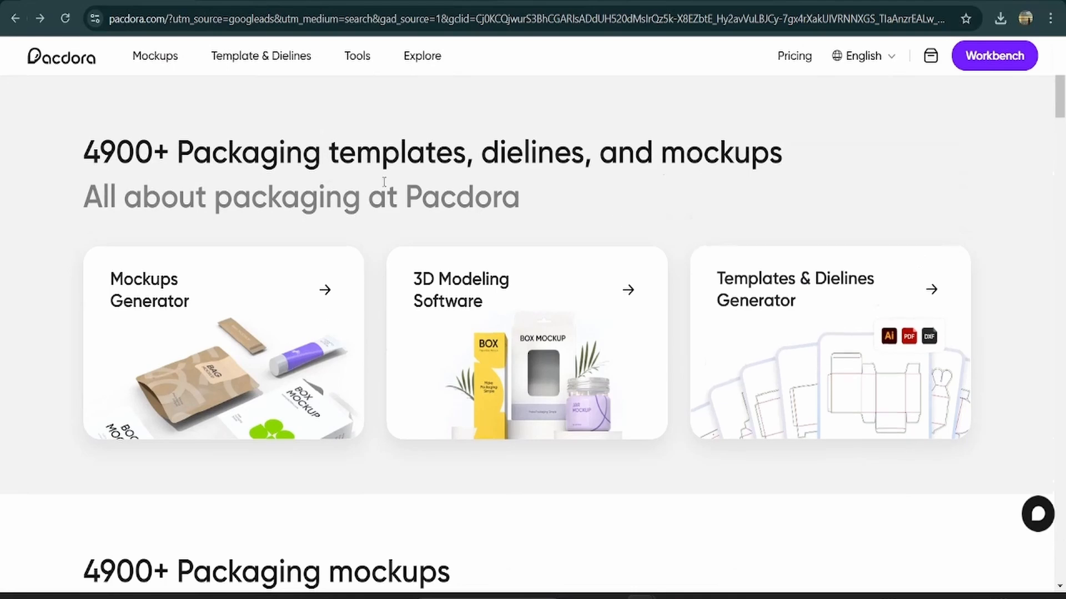
Step: Open the double tray tuck end box for online mockup design and add the CHARGLOW artwork to its dieline
{"action": "left_click", "coordinate": [322, 288]}
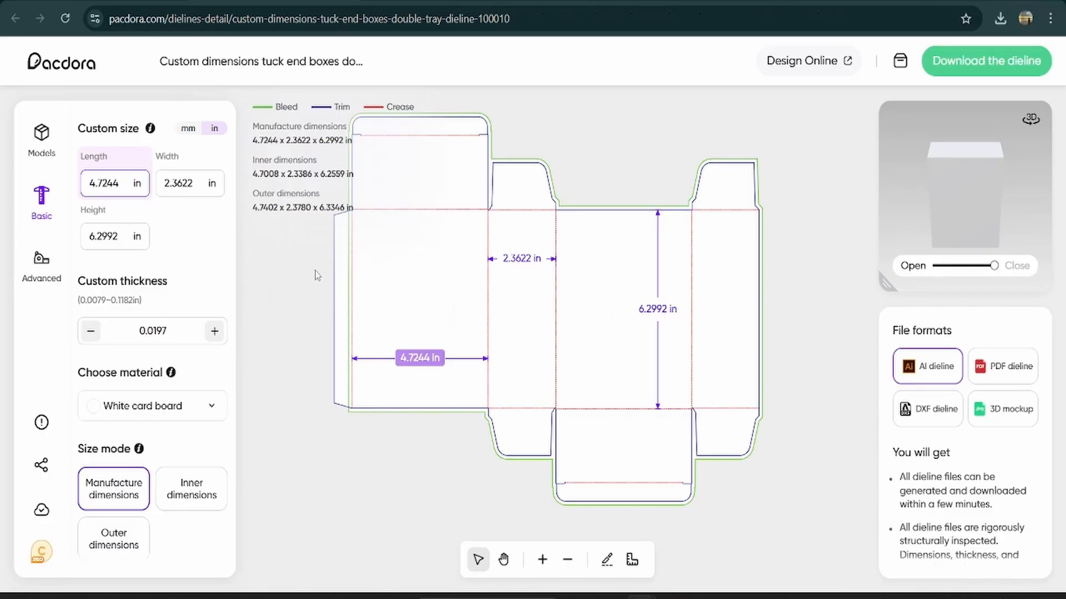
{"action": "left_click", "coordinate": [801, 72]}
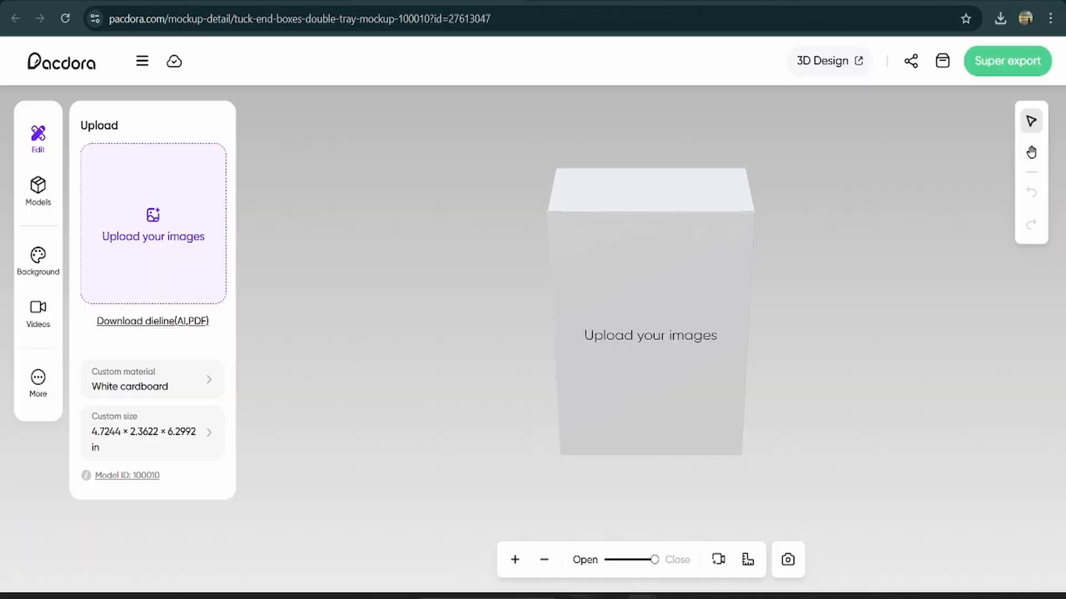
{"action": "left_click", "coordinate": [149, 235]}
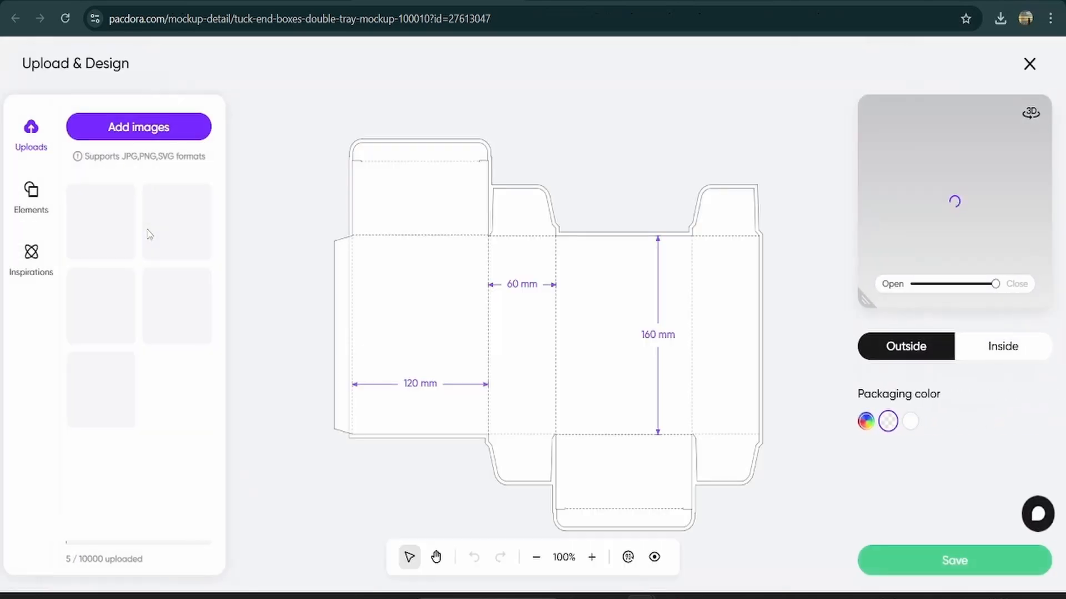
{"action": "left_click", "coordinate": [154, 253]}
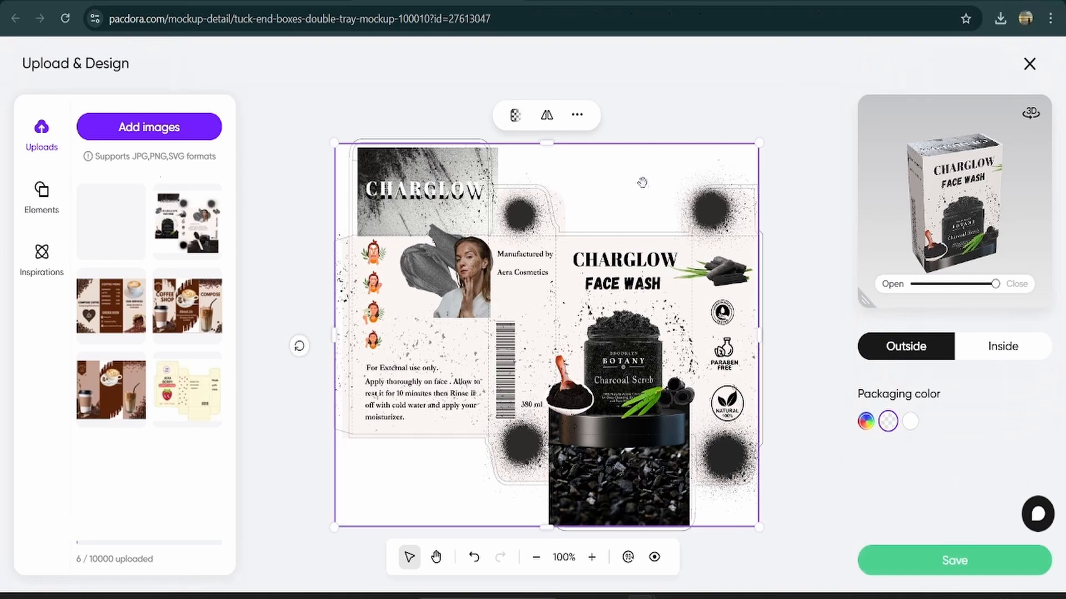
Step: Reposition and stretch the CHARGLOW artwork across the dieline, and save it to the 3D box for inspection
{"action": "left_click_drag", "start_coordinate": [630, 179], "coordinate": [621, 172]}
{"action": "left_click_drag", "start_coordinate": [753, 323], "coordinate": [799, 342]}
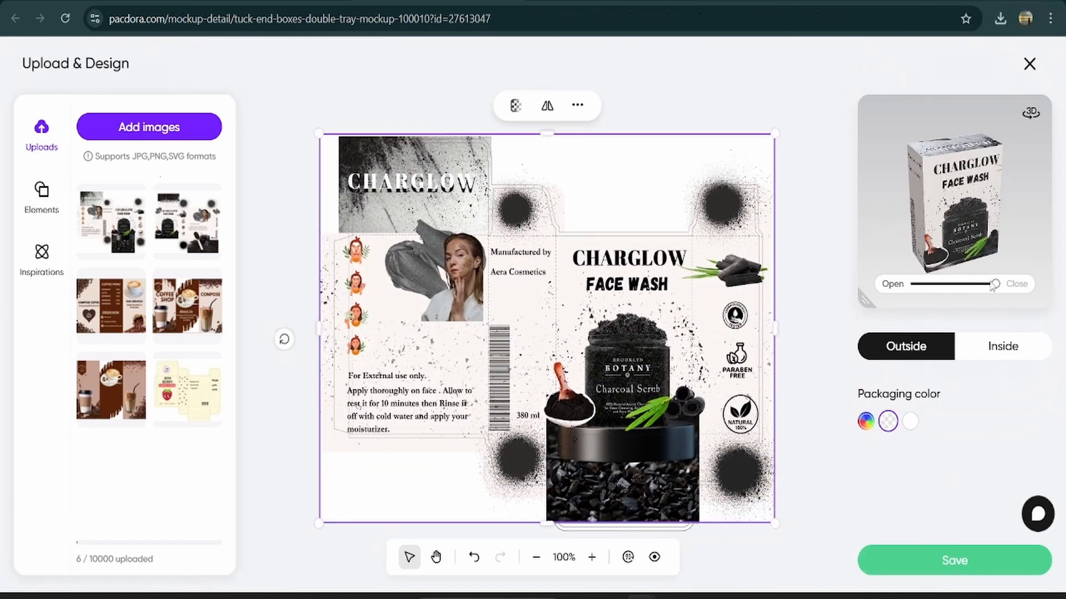
{"action": "mouse_move", "coordinate": [994, 285]}
{"action": "left_mouse_down"}
{"action": "mouse_move", "coordinate": [934, 278]}
{"action": "mouse_move", "coordinate": [995, 283]}
{"action": "left_mouse_up"}
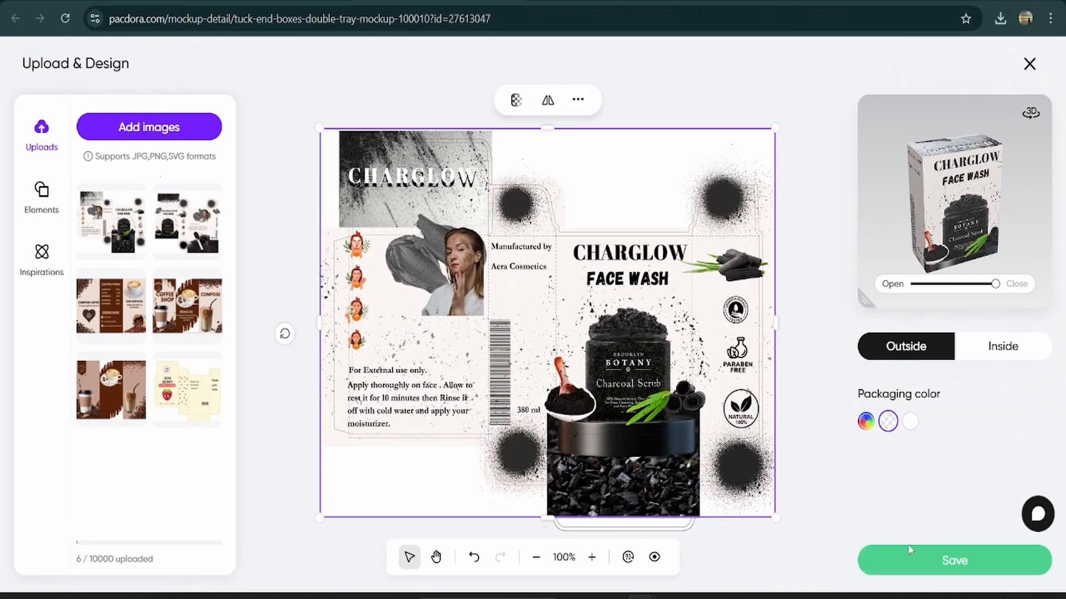
{"action": "left_click", "coordinate": [923, 570]}
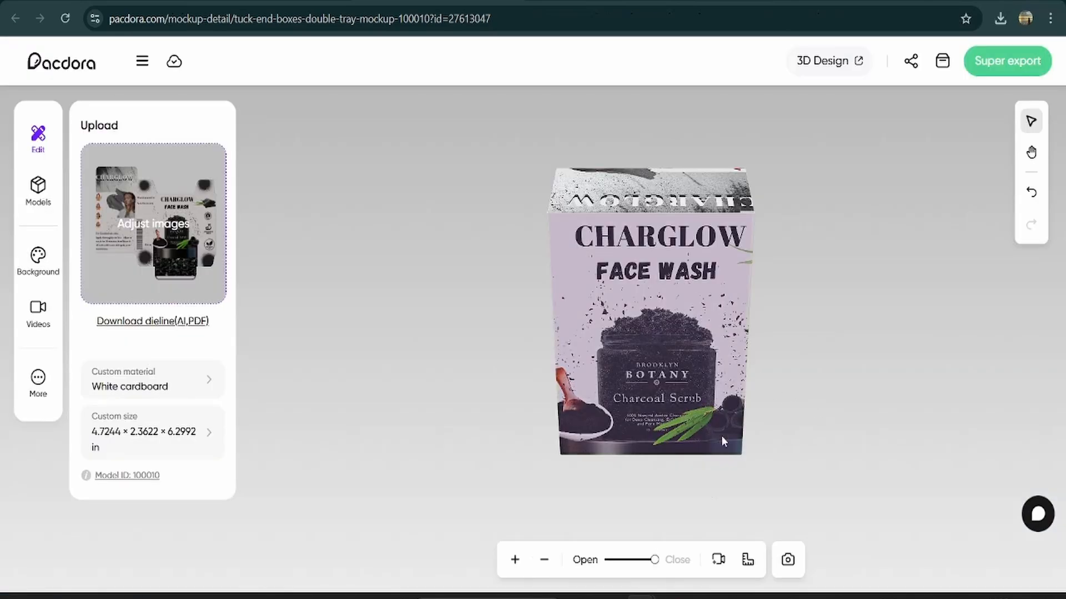
{"action": "left_click_drag", "start_coordinate": [657, 563], "coordinate": [576, 552]}
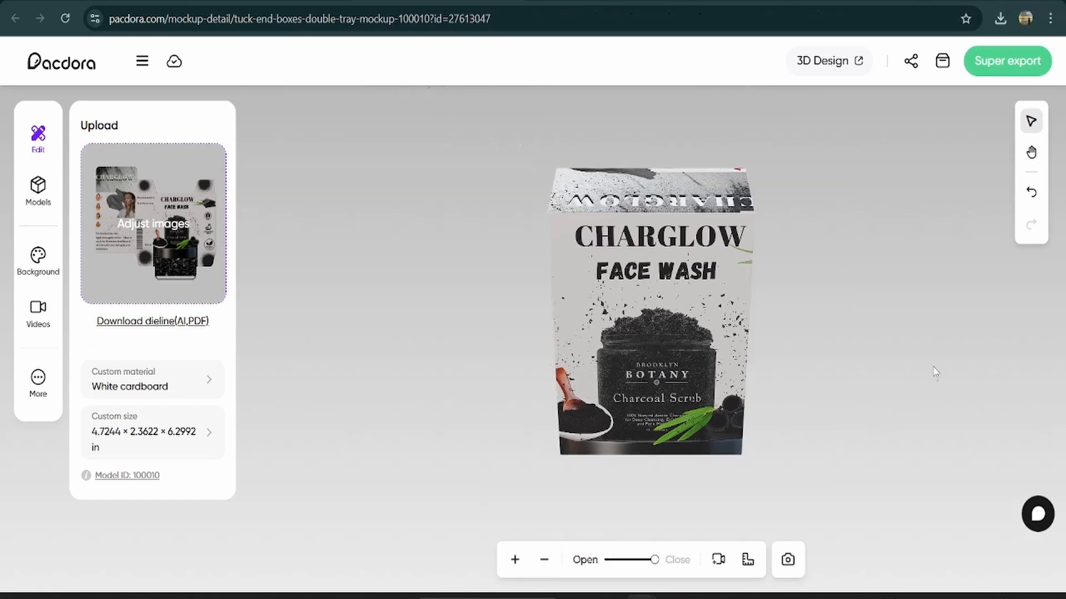
{"action": "left_click_drag", "start_coordinate": [935, 369], "coordinate": [487, 304]}
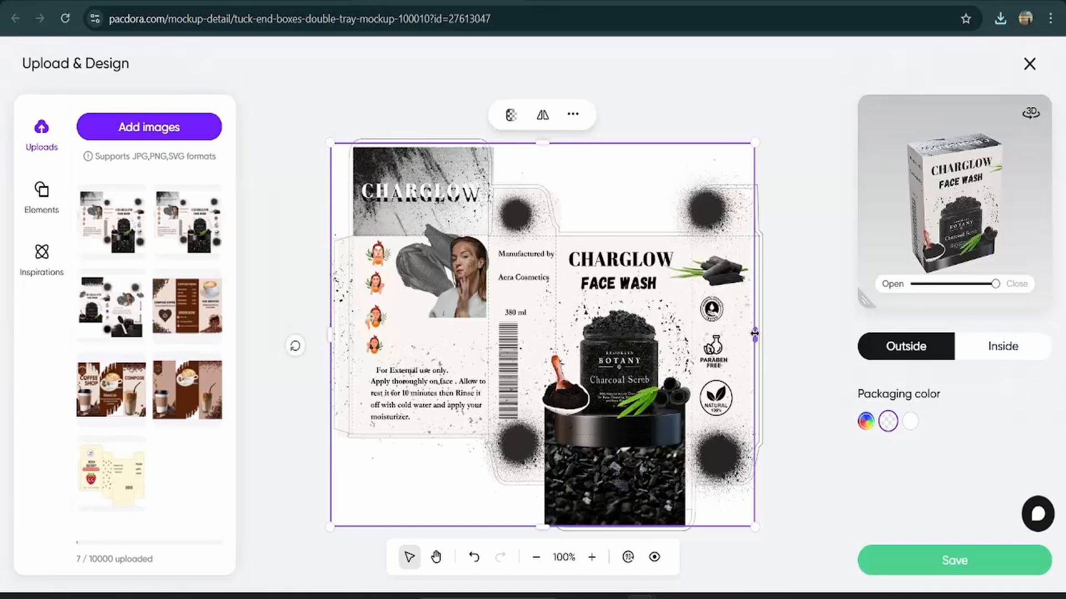
Step: Widen the revised CHARGLOW artwork to cover the dieline's side panel and save it to the 3D box
{"action": "left_click_drag", "start_coordinate": [754, 333], "coordinate": [760, 333]}
{"action": "left_click_drag", "start_coordinate": [1034, 113], "coordinate": [885, 345]}
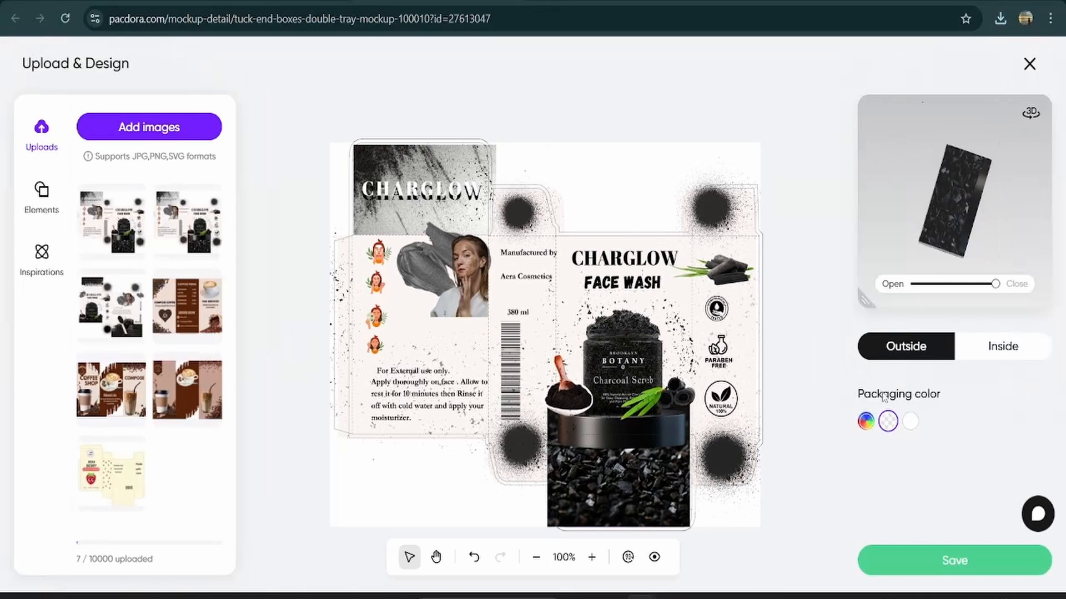
{"action": "left_click", "coordinate": [950, 563]}
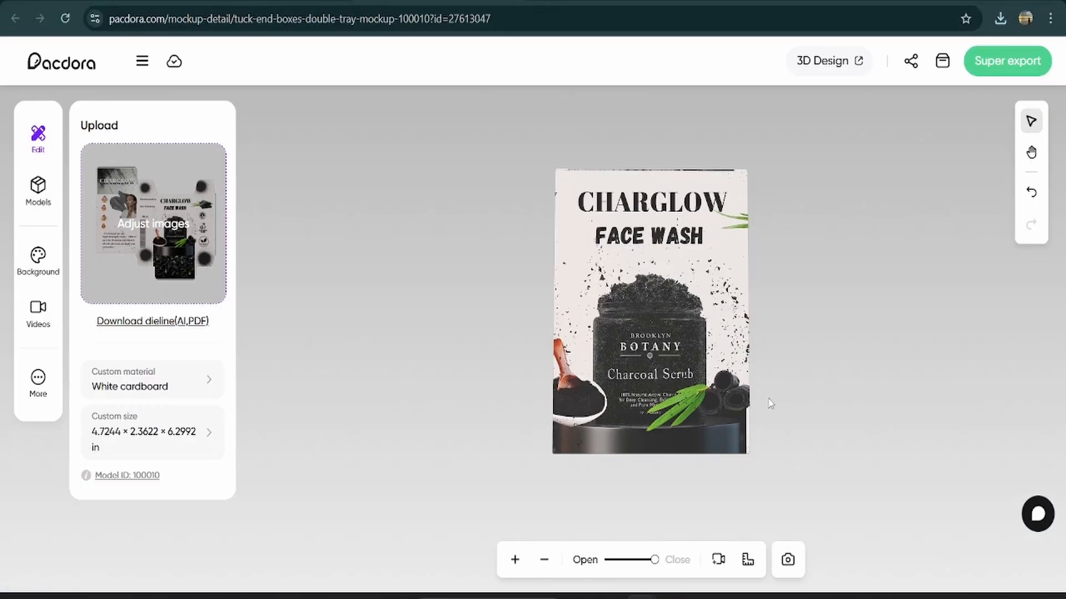
Step: Give the mockup scene a linear gradient background with colours #FEADA6 and #F5EFEF
{"action": "left_click_drag", "start_coordinate": [771, 404], "coordinate": [633, 383]}
{"action": "left_click_drag", "start_coordinate": [760, 383], "coordinate": [335, 320]}
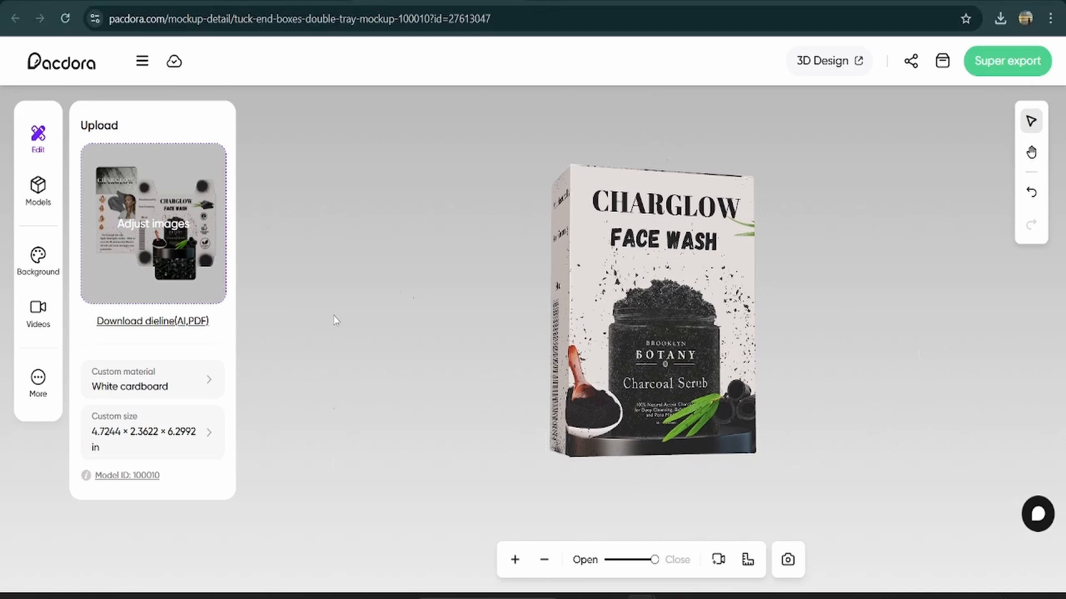
{"action": "left_click", "coordinate": [39, 258]}
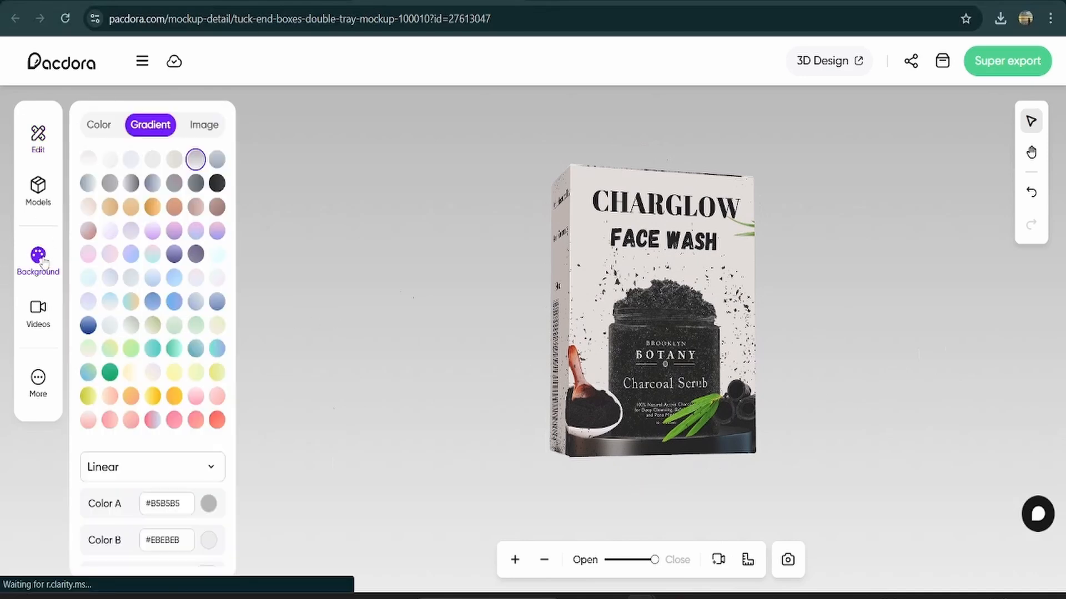
{"action": "left_click", "coordinate": [131, 278]}
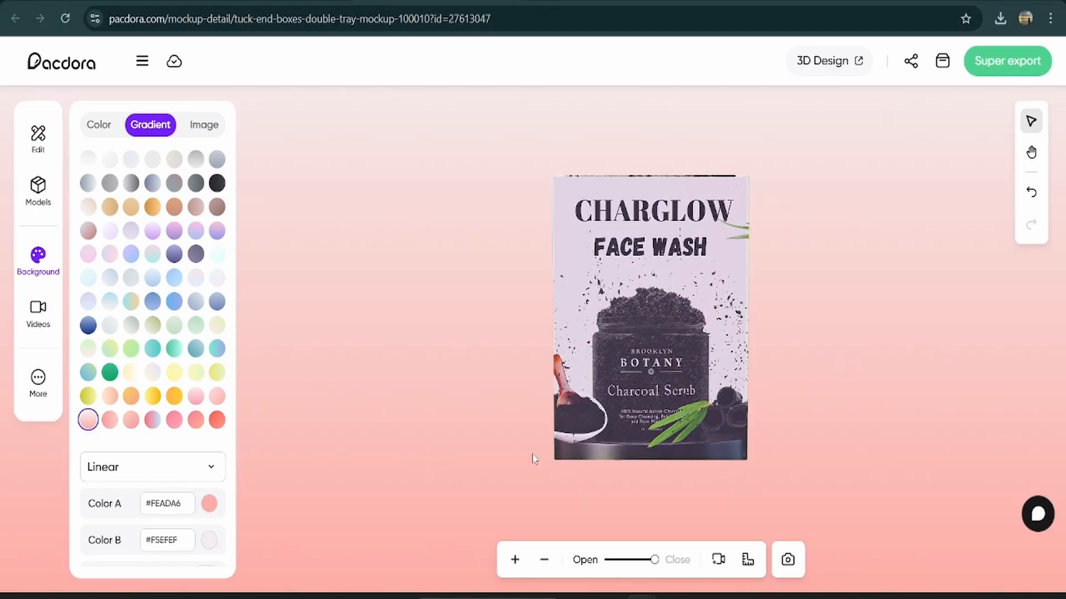
Step: Export the mockup of the box on the pink gradient background as a 4K PNG with floor shadow
{"action": "left_click", "coordinate": [998, 67]}
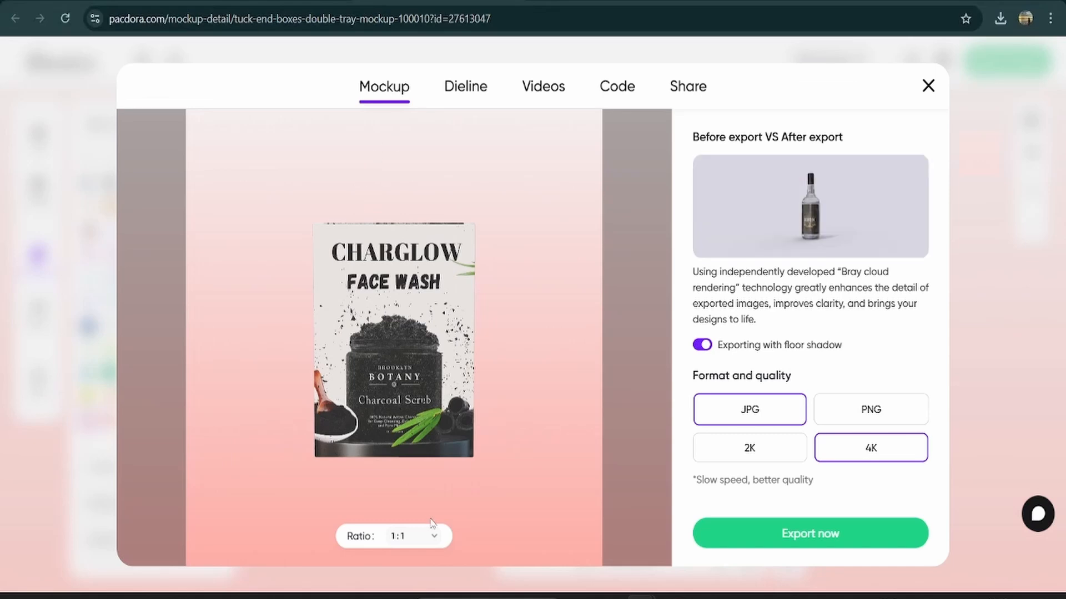
{"action": "left_click", "coordinate": [900, 413]}
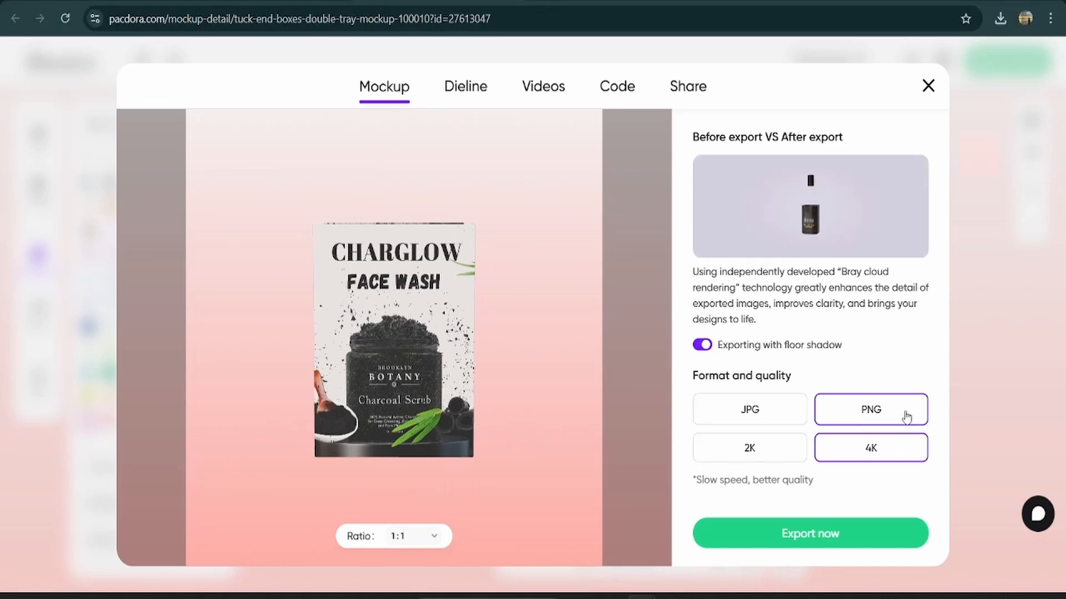
{"action": "left_click", "coordinate": [802, 537]}
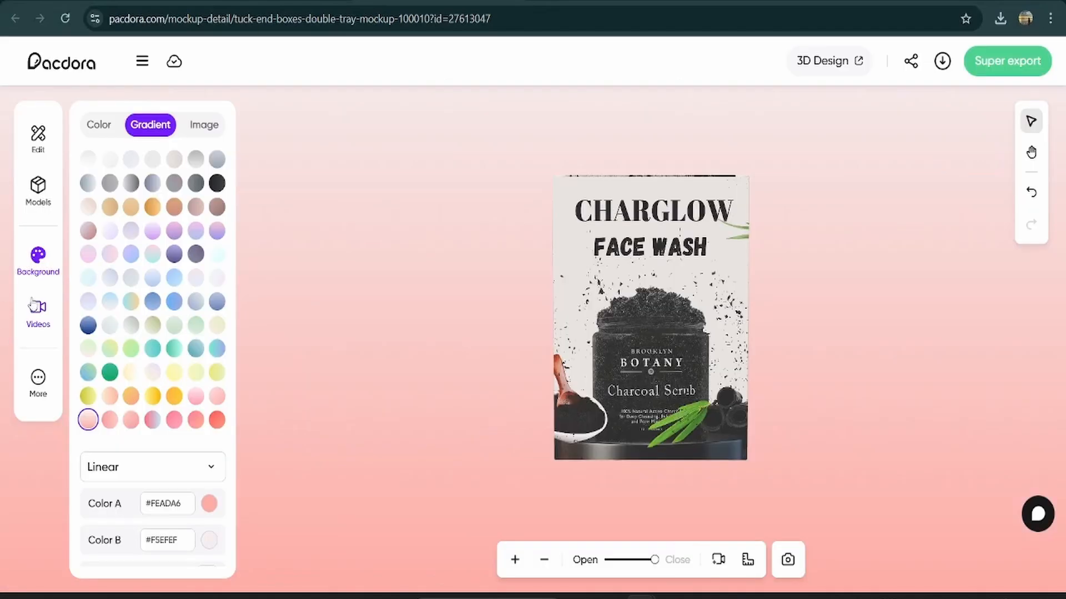
Step: Export the 4-second Rotation animation of the box as an MP4 video at 1:1 ratio
{"action": "left_click", "coordinate": [37, 307]}
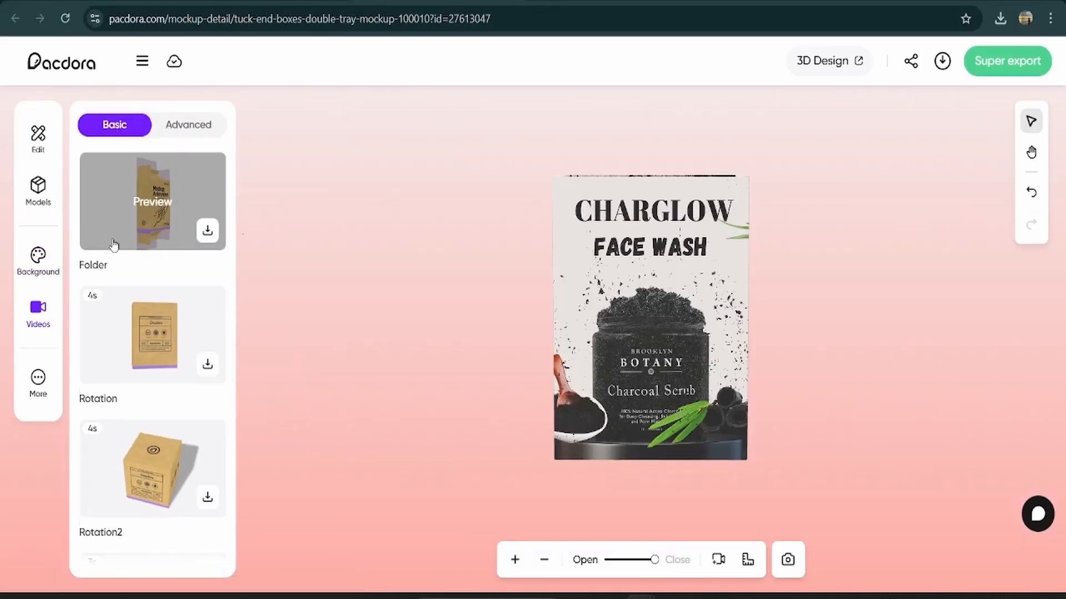
{"action": "mouse_move", "coordinate": [166, 339]}
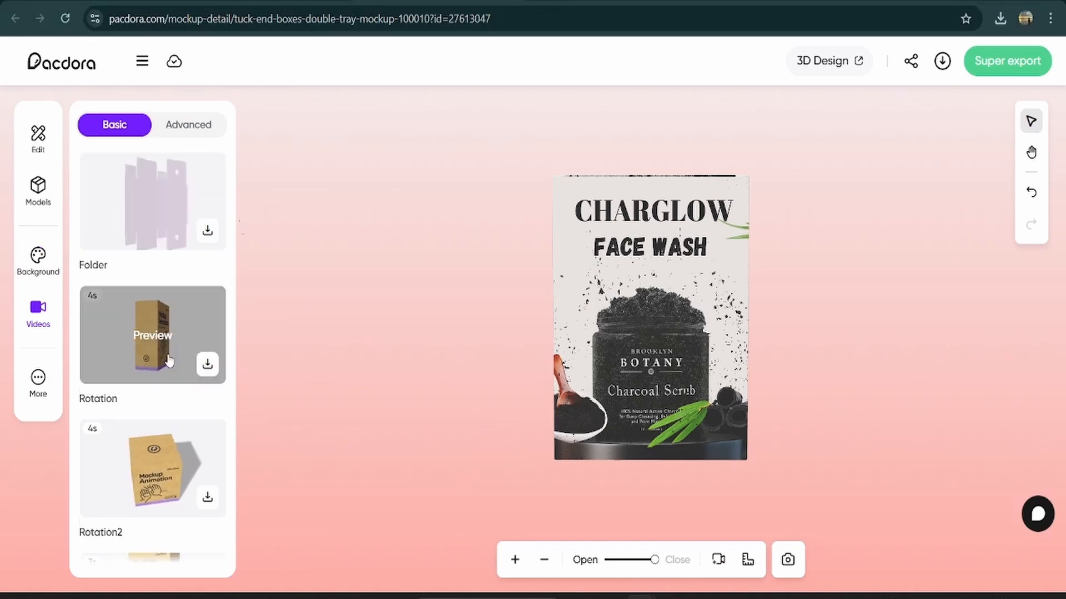
{"action": "scroll", "coordinate": [167, 340], "scroll_direction": "down", "scroll_amount": 10}
{"action": "mouse_move", "coordinate": [169, 364]}
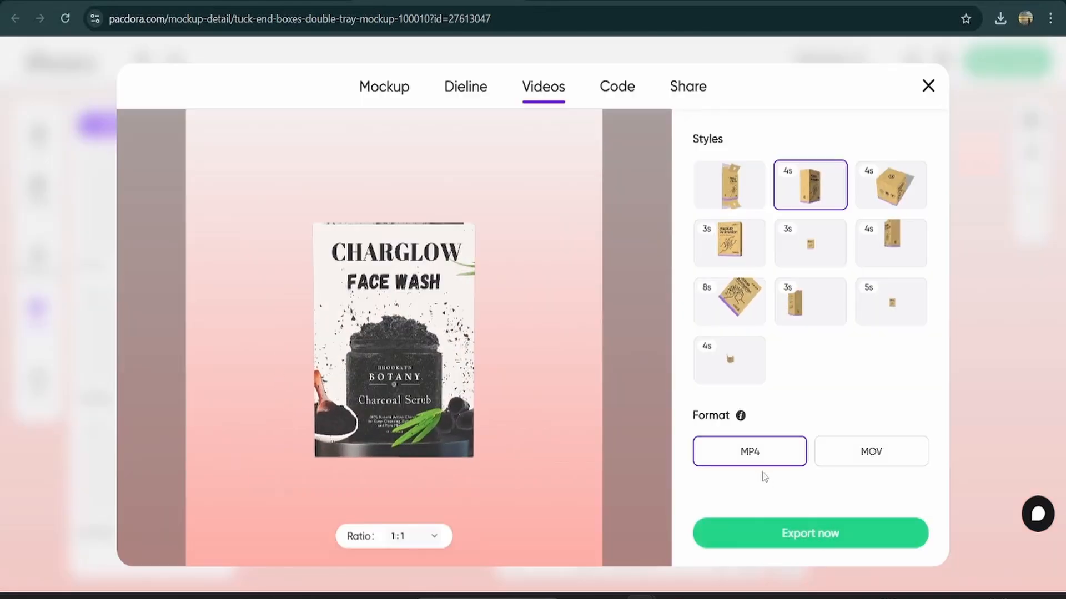
{"action": "left_click", "coordinate": [782, 536]}
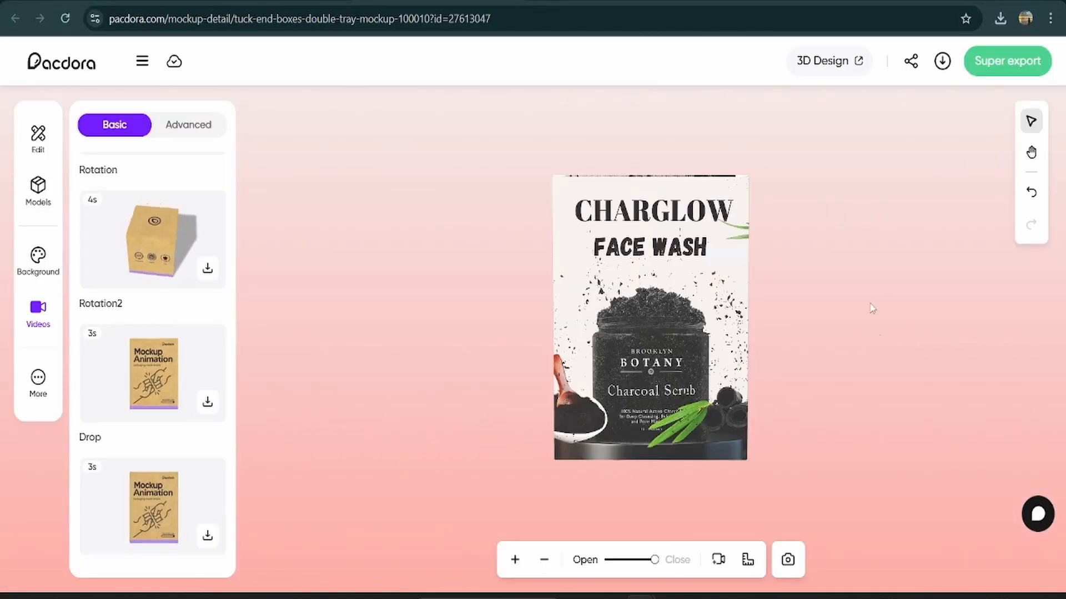
Step: Stage two boxes in the stepped podium scene with the beige and black colour scheme, and render it as a 4K PNG
{"action": "left_click", "coordinate": [38, 191]}
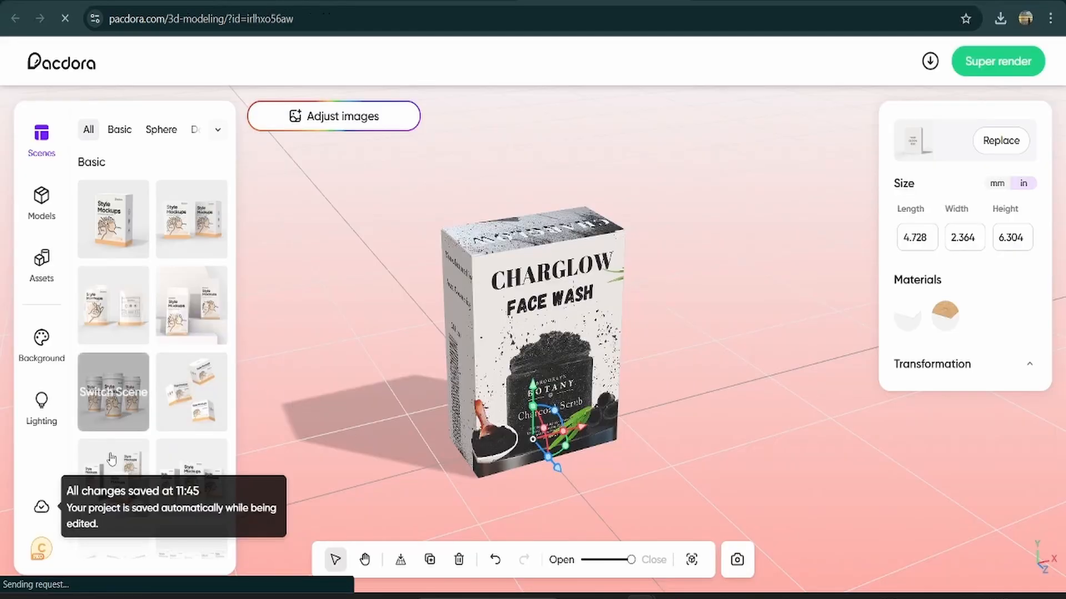
{"action": "left_click", "coordinate": [189, 242]}
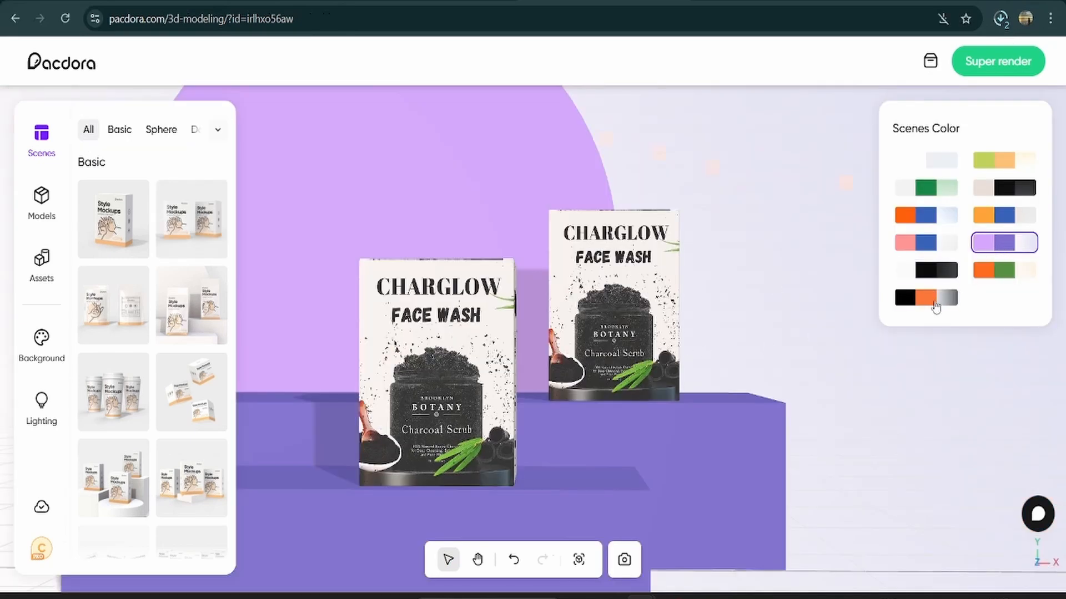
{"action": "left_click", "coordinate": [943, 272]}
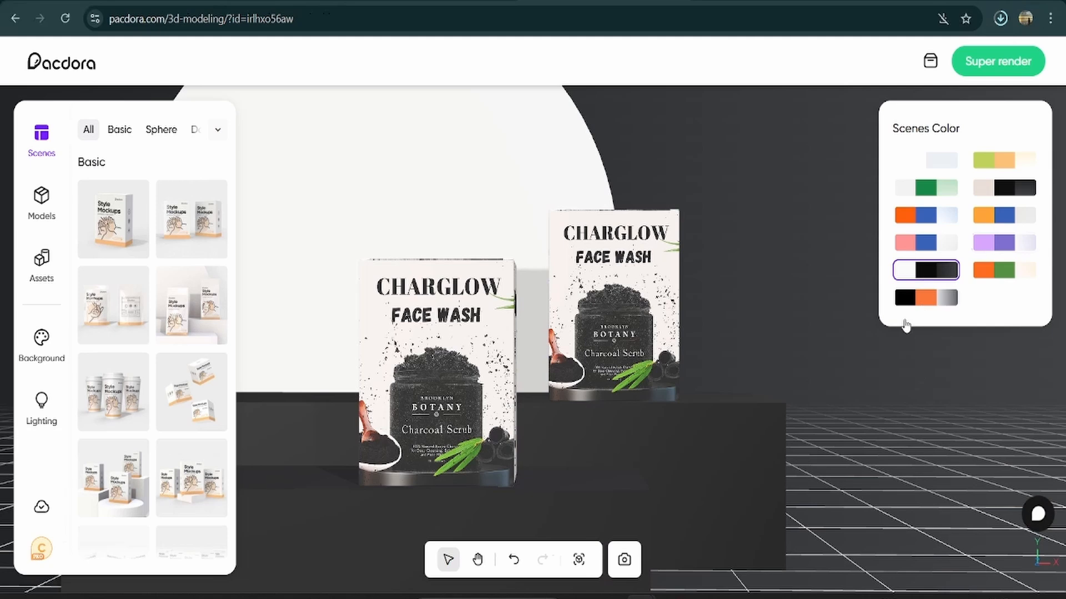
{"action": "left_click", "coordinate": [1022, 188]}
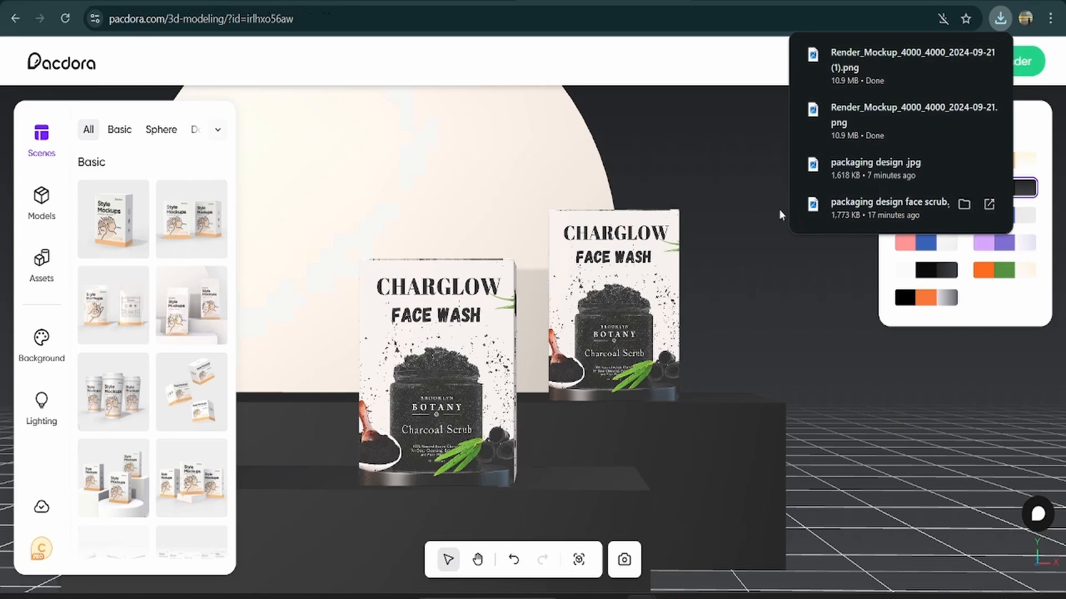
{"action": "left_click", "coordinate": [1026, 60]}
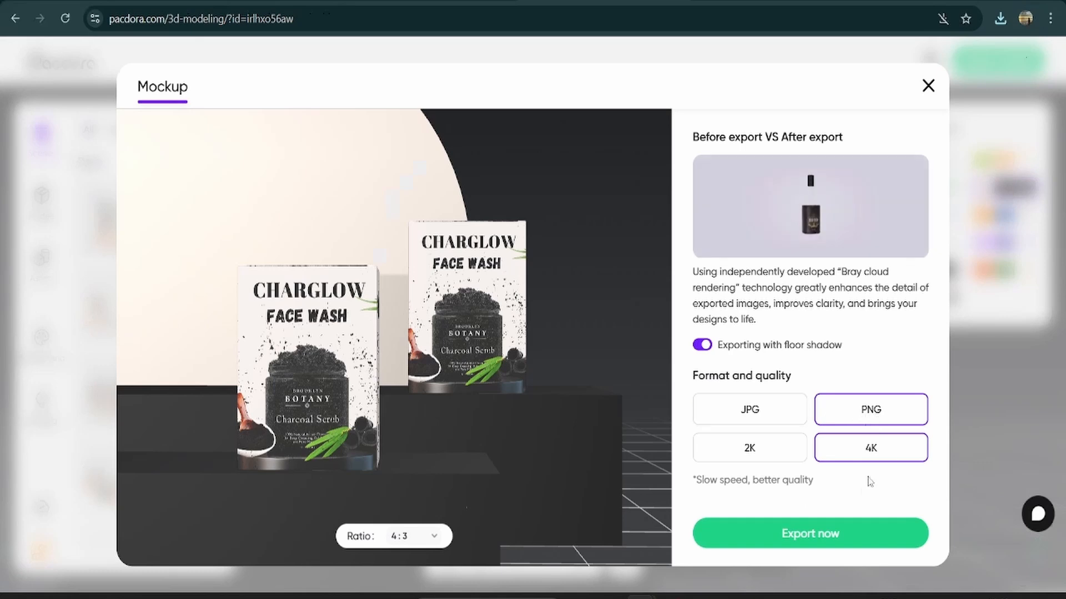
{"action": "left_click", "coordinate": [815, 543]}
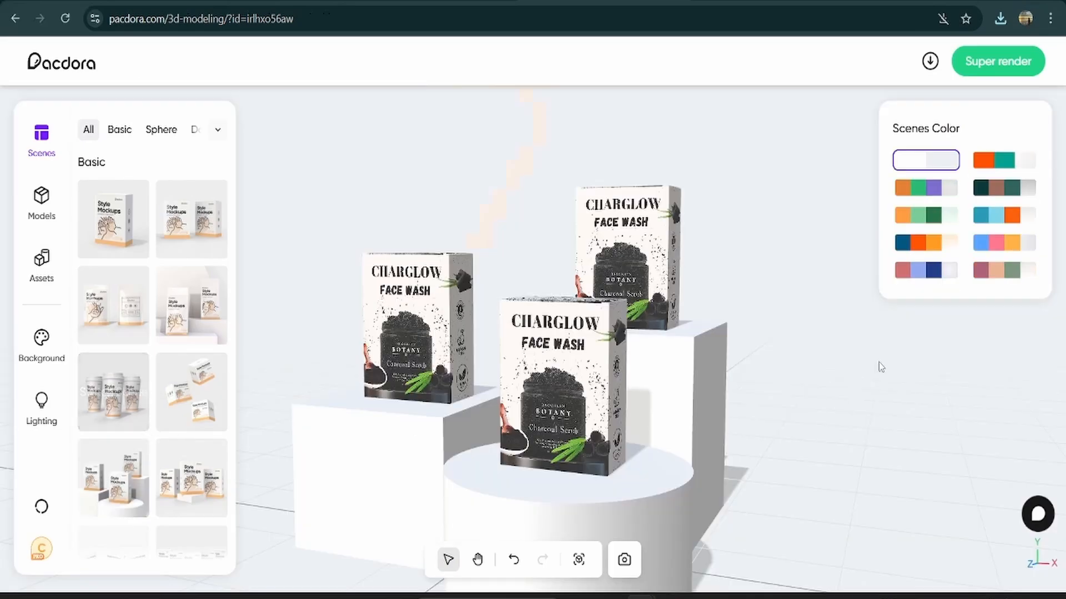
Step: Try other colour schemes on the three-box podium scene, keeping white podiums with a solid #0c0d0d background
{"action": "left_click", "coordinate": [1006, 188]}
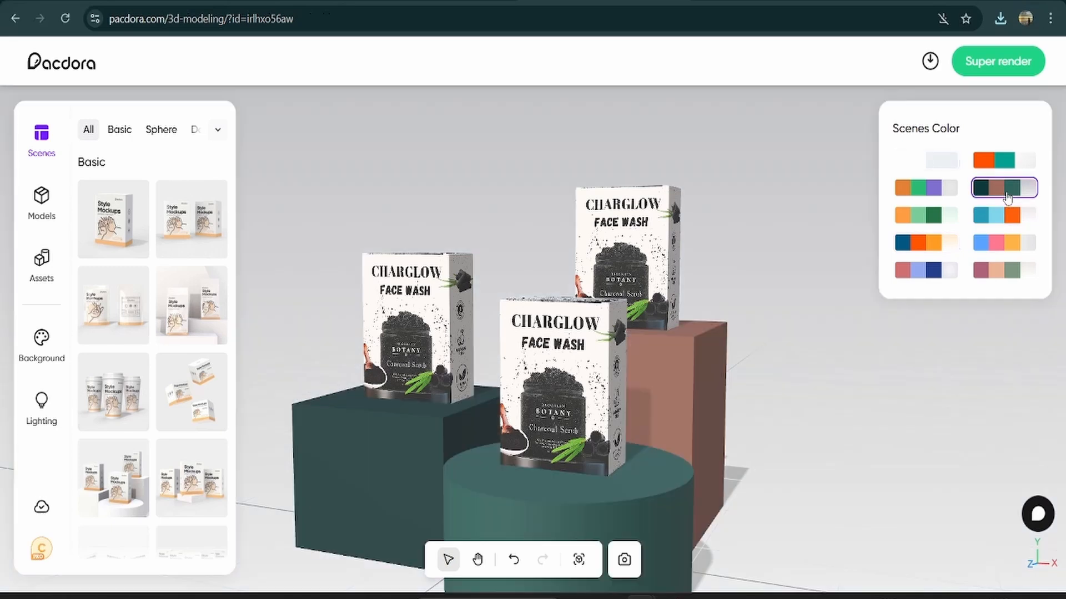
{"action": "left_click", "coordinate": [933, 162]}
{"action": "left_click", "coordinate": [1004, 270]}
{"action": "left_click", "coordinate": [42, 342]}
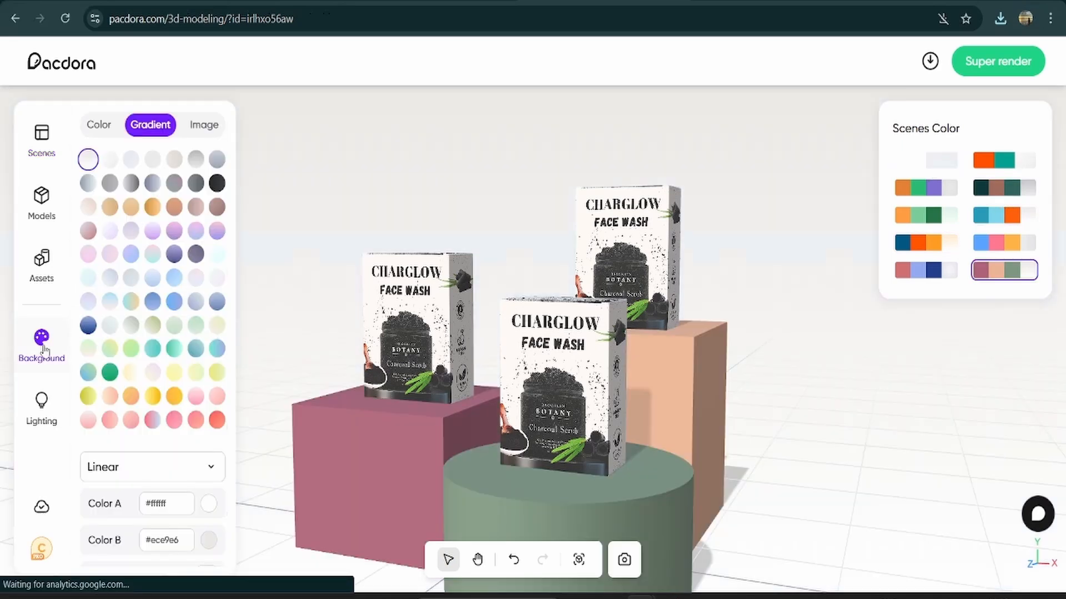
{"action": "left_click", "coordinate": [153, 348]}
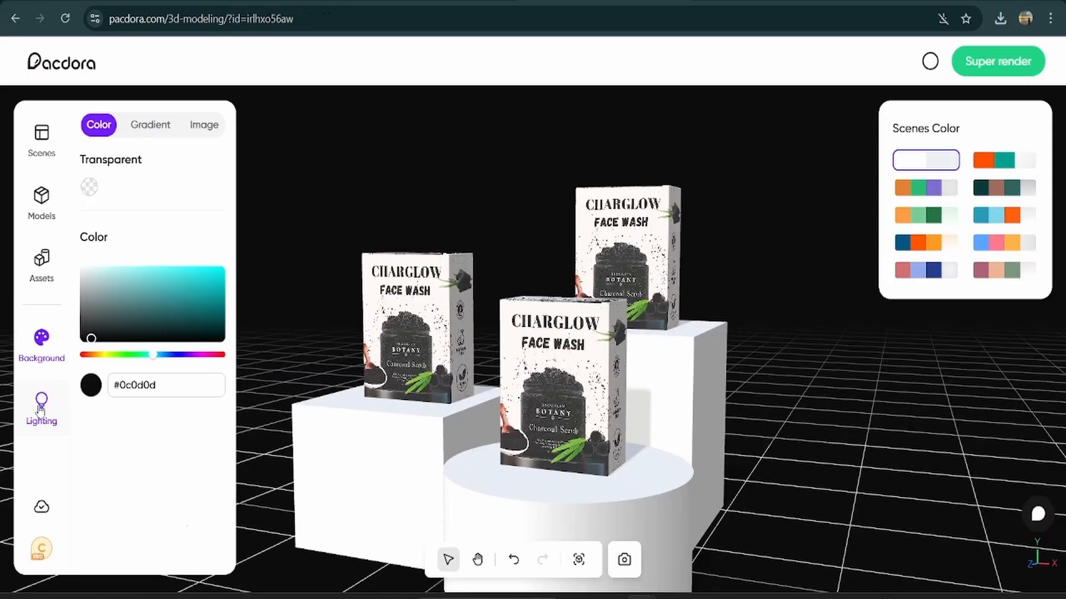
Step: Try the Silky moonlight, Skyfire sunset, Evening sun and Snow world lighting presets on the scene, and return to Daylight
{"action": "left_click", "coordinate": [41, 405]}
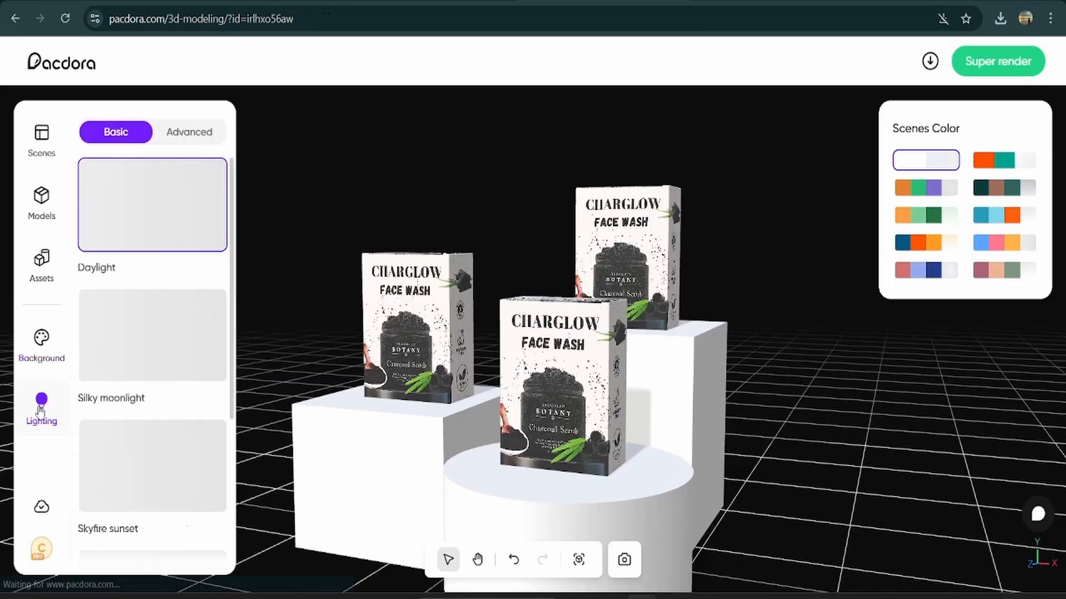
{"action": "left_click", "coordinate": [182, 331]}
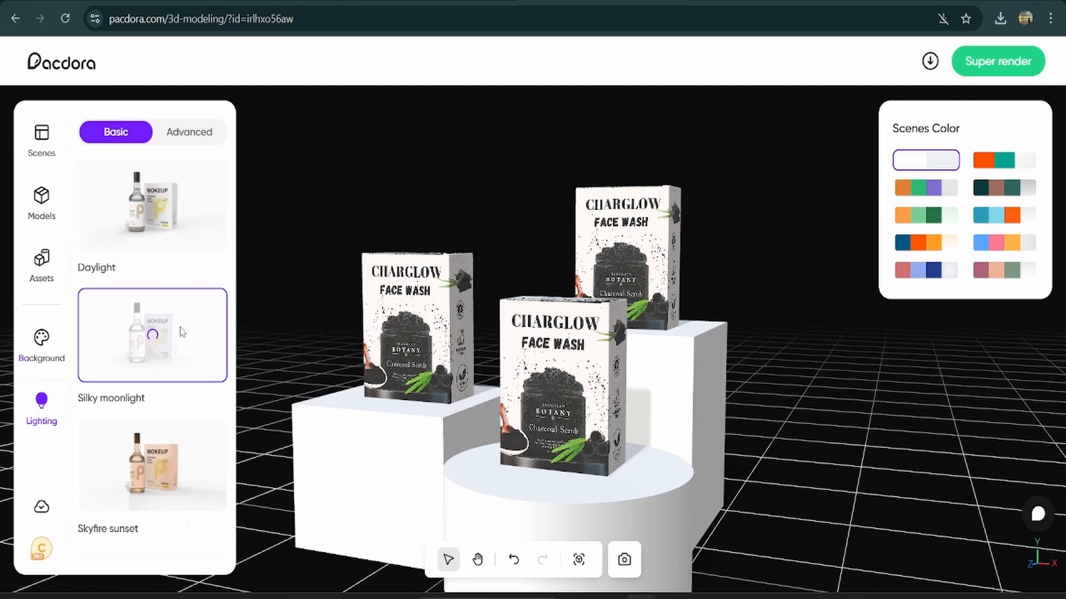
{"action": "left_click", "coordinate": [190, 440]}
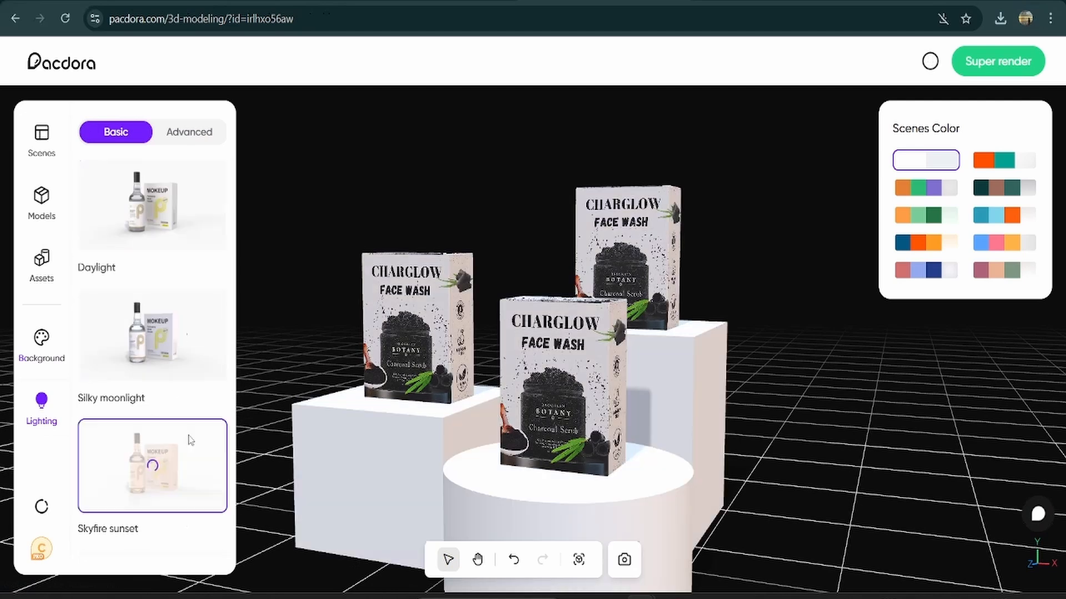
{"action": "scroll", "coordinate": [191, 440], "scroll_direction": "down", "scroll_amount": 4}
{"action": "left_click", "coordinate": [156, 375]}
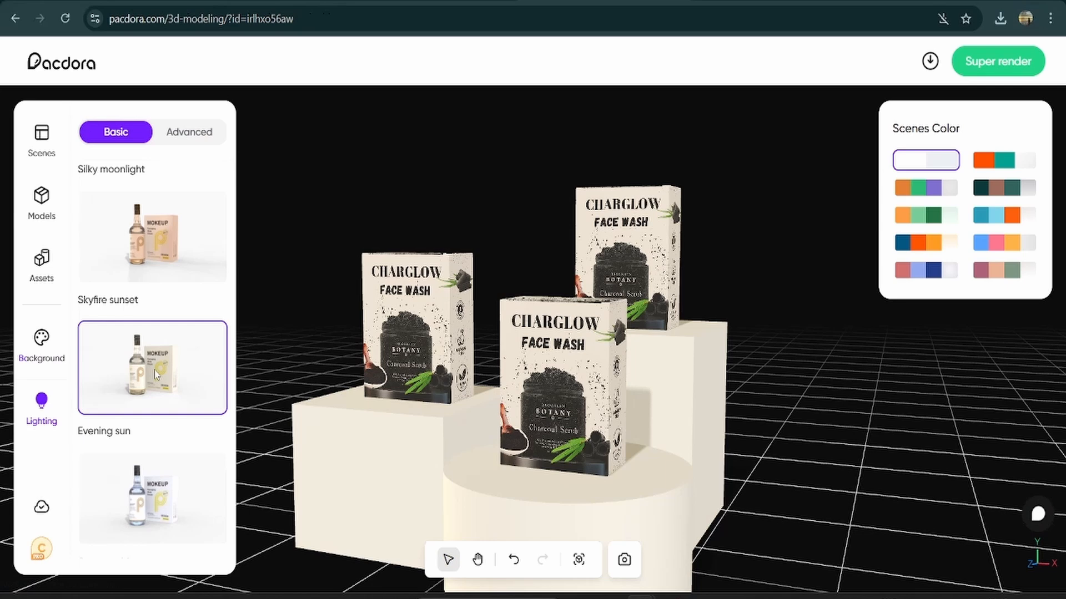
{"action": "left_click", "coordinate": [157, 494]}
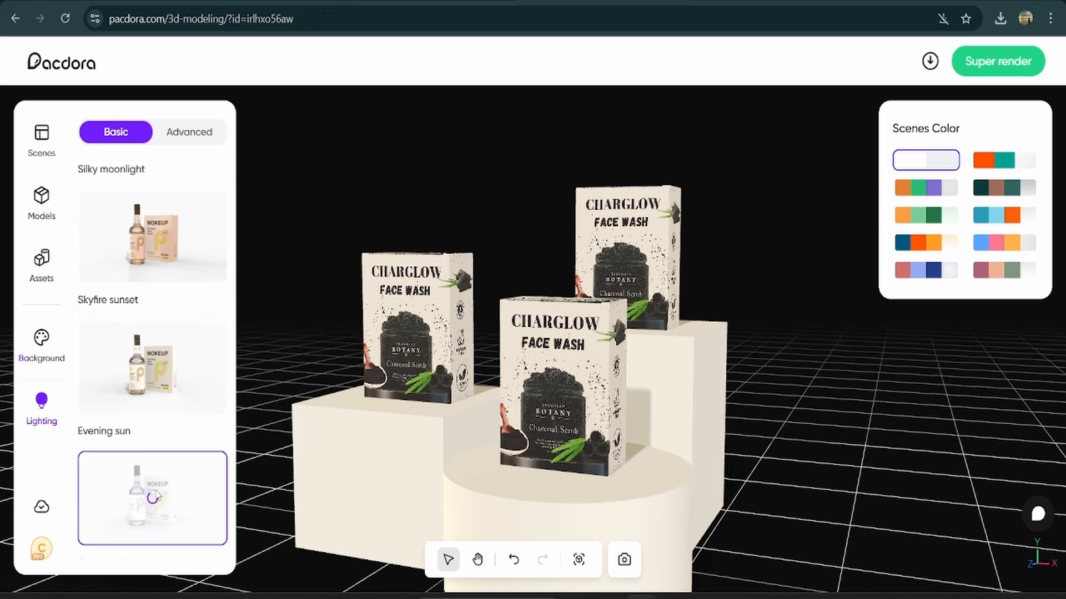
{"action": "scroll", "coordinate": [178, 399], "scroll_direction": "down", "scroll_amount": 1}
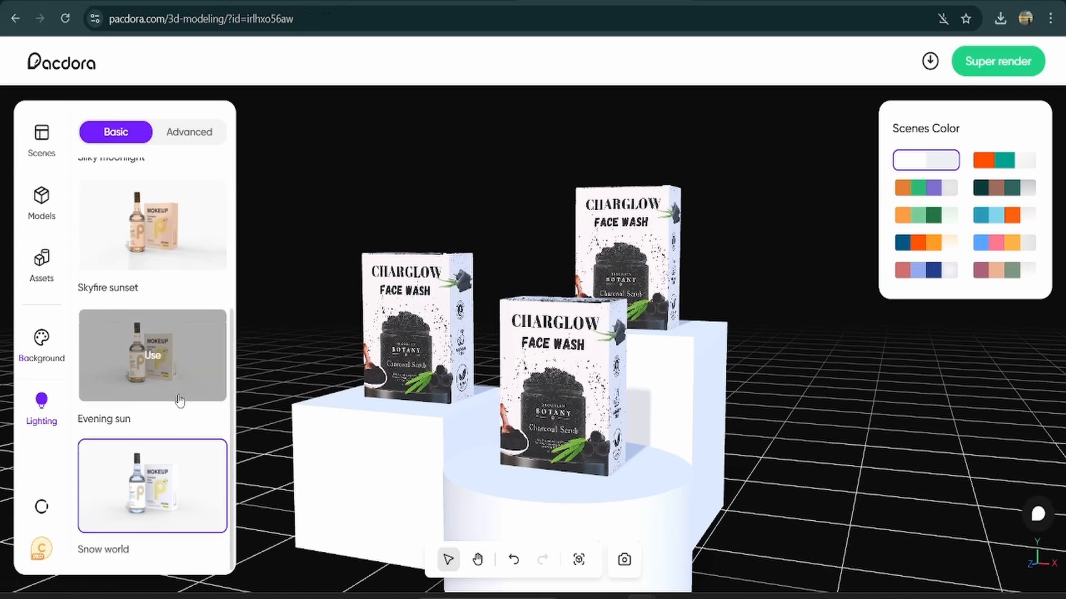
{"action": "scroll", "coordinate": [177, 399], "scroll_direction": "up", "scroll_amount": 5}
{"action": "mouse_move", "coordinate": [168, 326]}
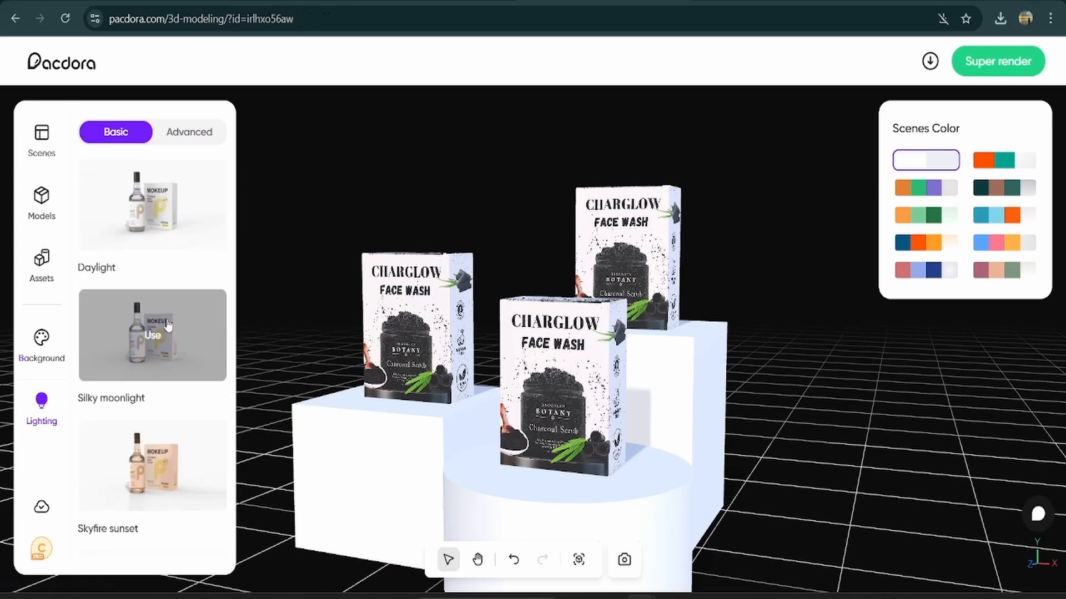
{"action": "left_click", "coordinate": [192, 193]}
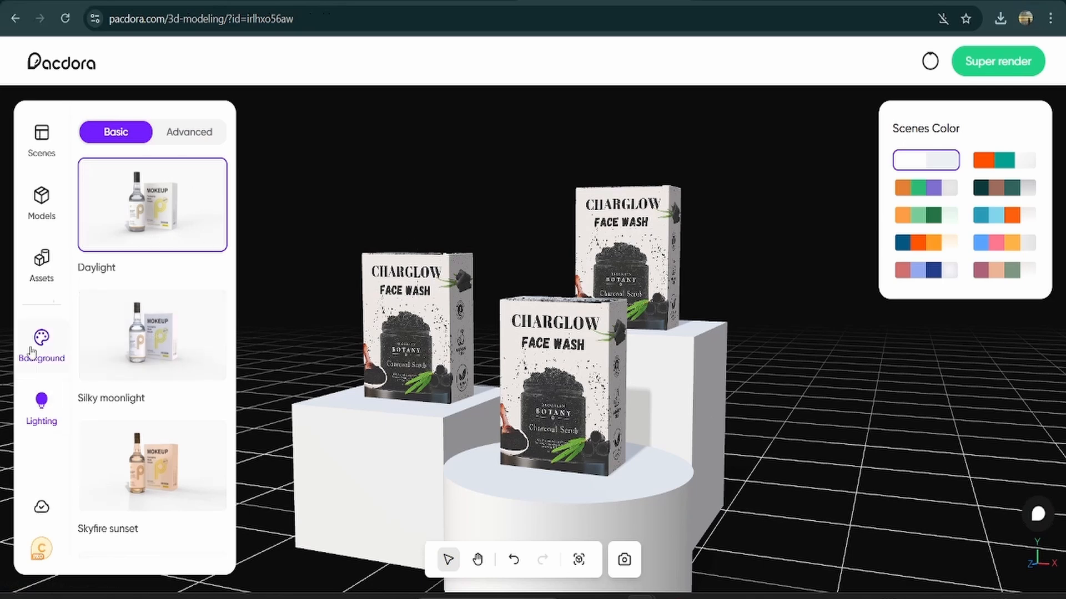
Step: Apply the Sphere scene with two tilted floating boxes in the orange colour scheme, and render it
{"action": "left_click", "coordinate": [47, 265]}
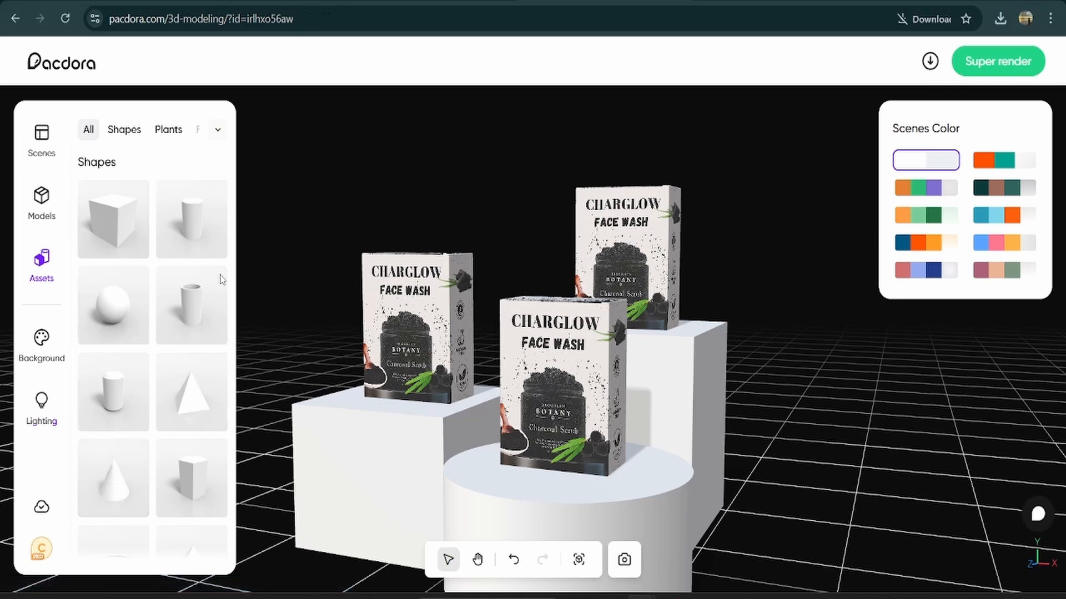
{"action": "left_click", "coordinate": [42, 207]}
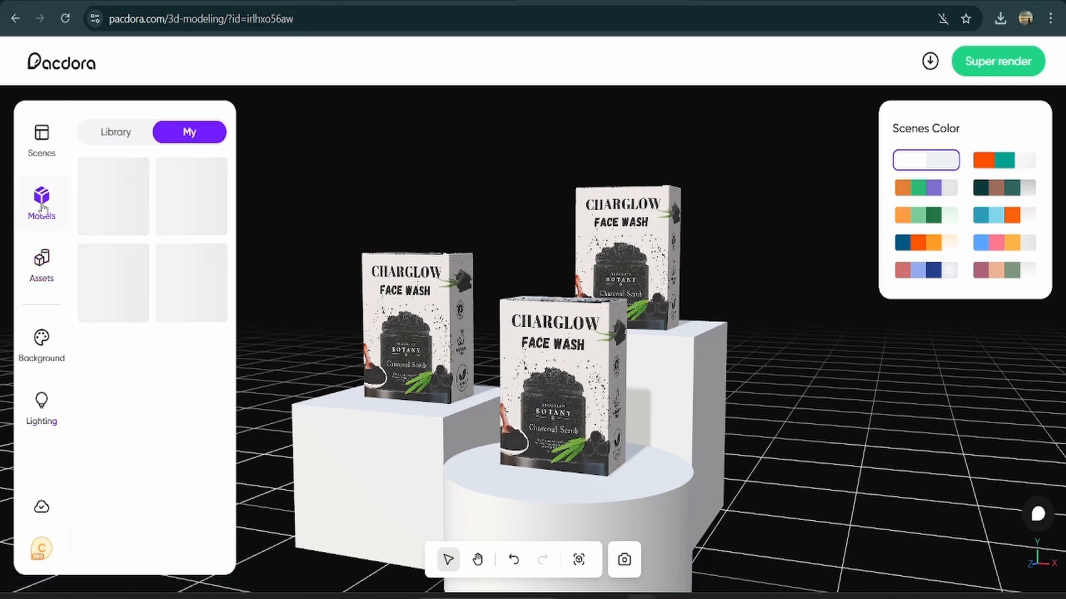
{"action": "left_click", "coordinate": [45, 158]}
{"action": "scroll", "coordinate": [154, 411], "scroll_direction": "down", "scroll_amount": 5}
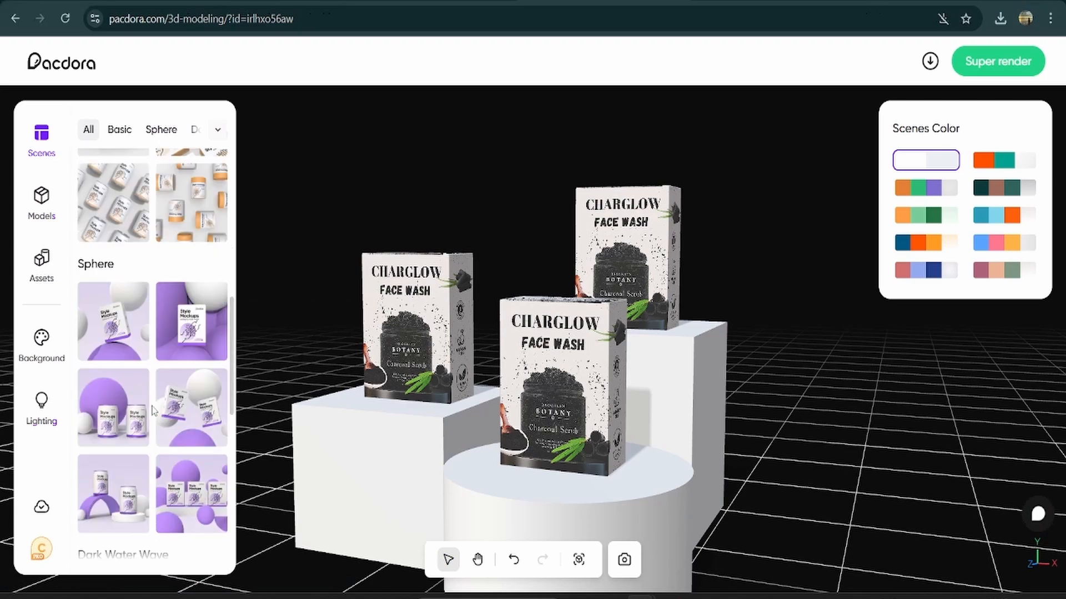
{"action": "left_click", "coordinate": [142, 409]}
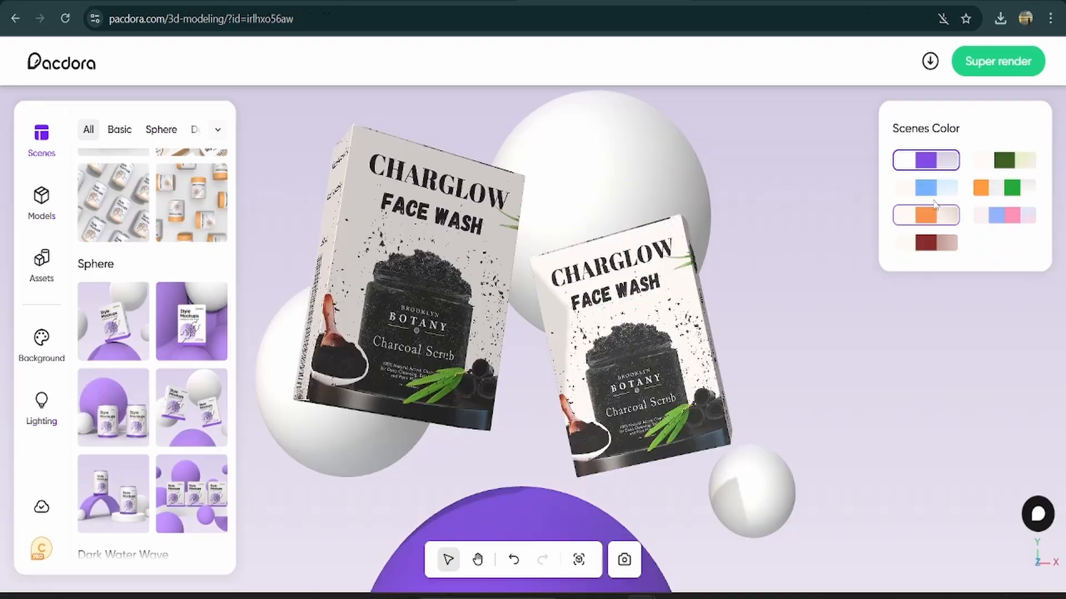
{"action": "left_click", "coordinate": [933, 194]}
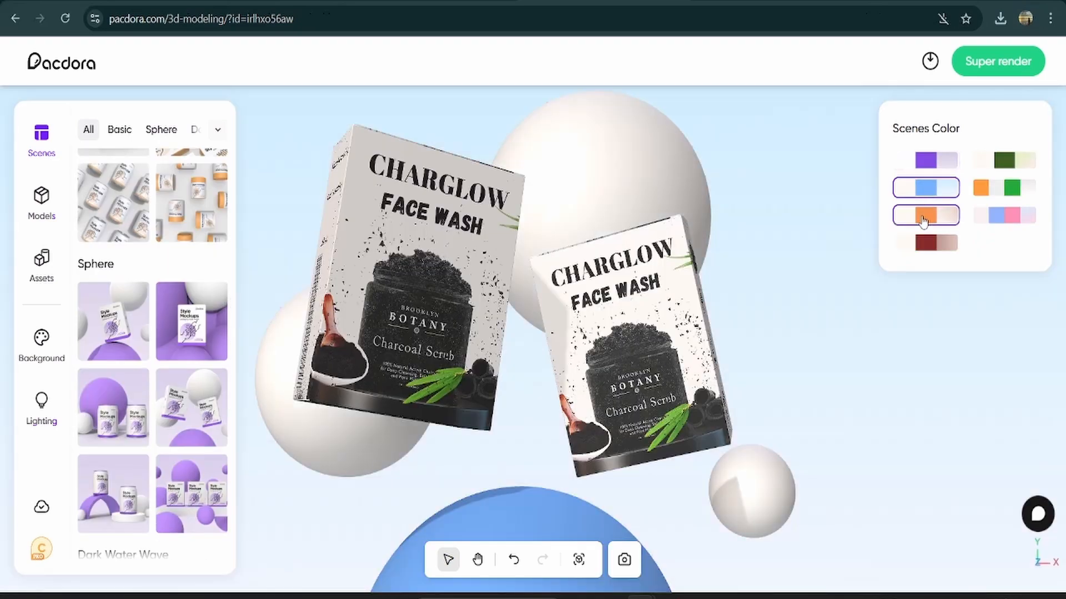
{"action": "left_click", "coordinate": [924, 220]}
{"action": "left_click", "coordinate": [1019, 67]}
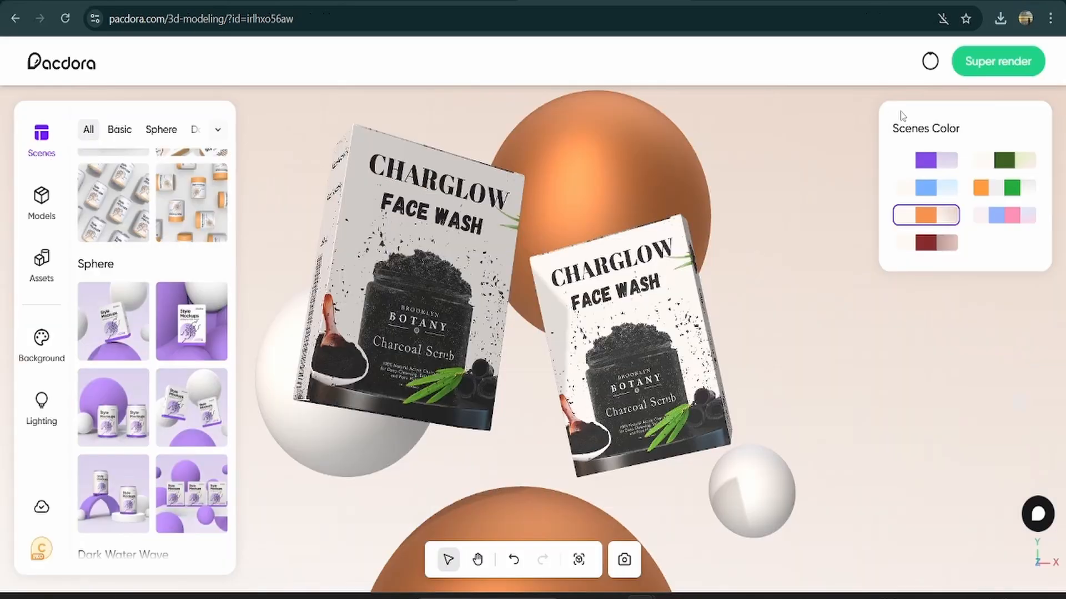
Step: Try a Dark Water Wave scene and a Leaf scene, and settle on the Wood scene with three boxes, a rock and a pine cone
{"action": "left_click", "coordinate": [124, 471]}
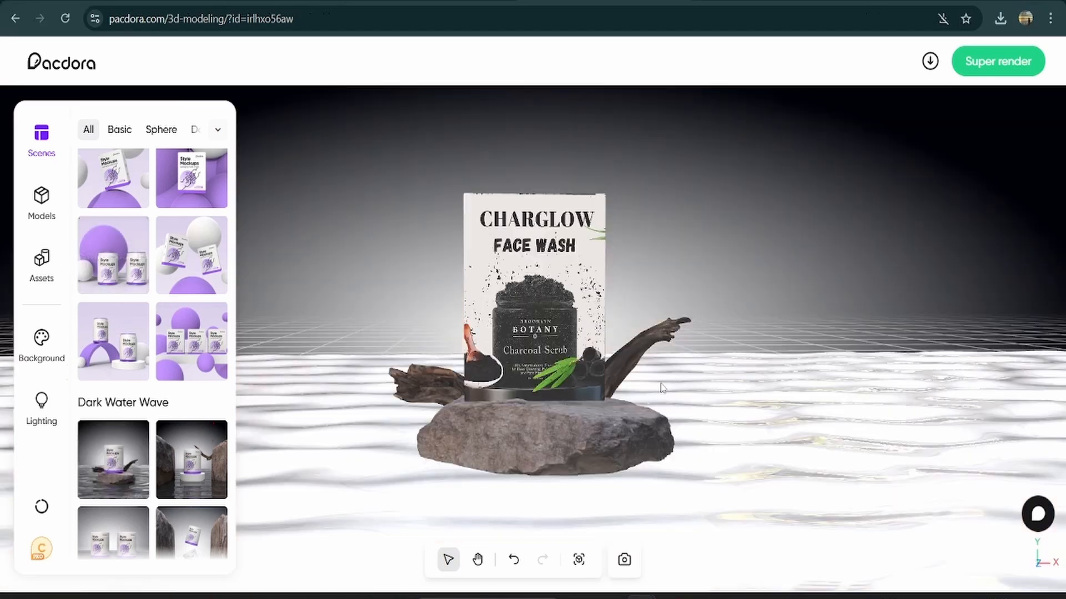
{"action": "scroll", "coordinate": [166, 444], "scroll_direction": "down", "scroll_amount": 3}
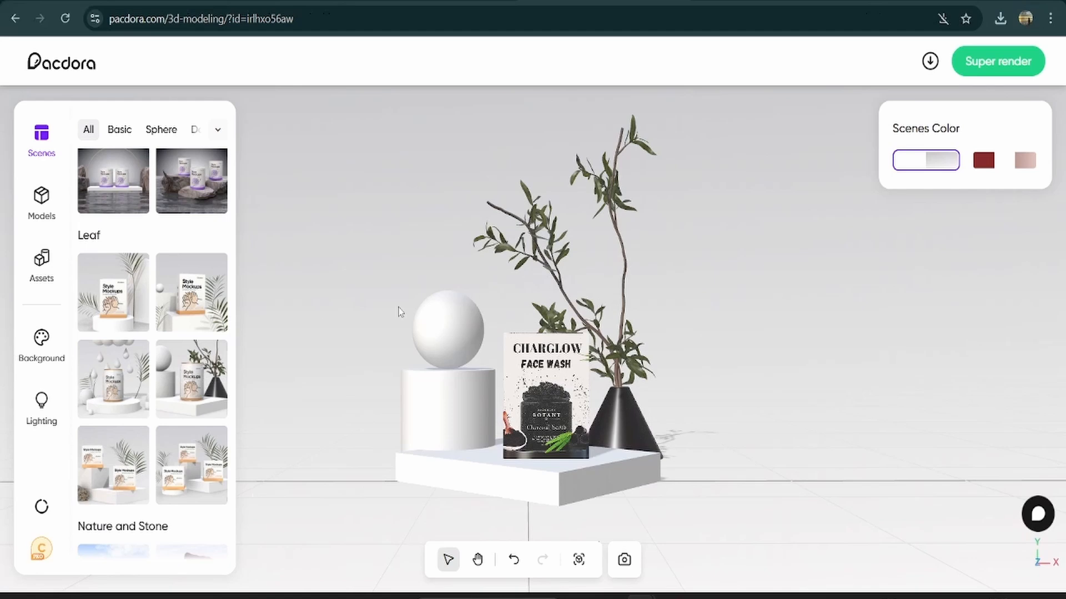
{"action": "scroll", "coordinate": [111, 355], "scroll_direction": "down", "scroll_amount": 6}
{"action": "left_click", "coordinate": [121, 385]}
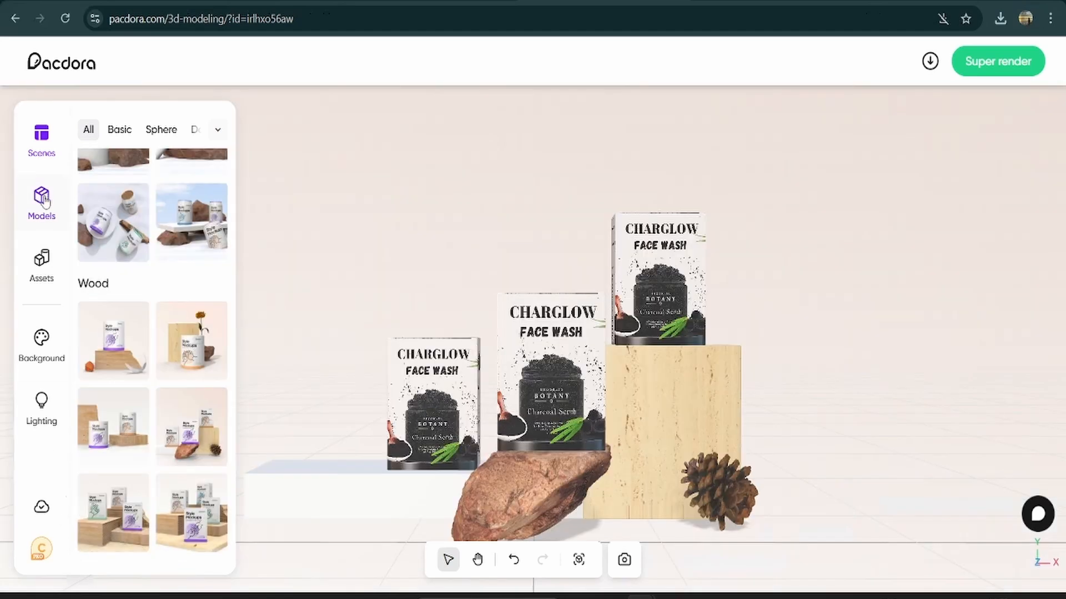
Step: Give the Wood scene a linear gradient background with colours #FFF1EB and #ACE0F9, and render it
{"action": "left_click", "coordinate": [38, 342]}
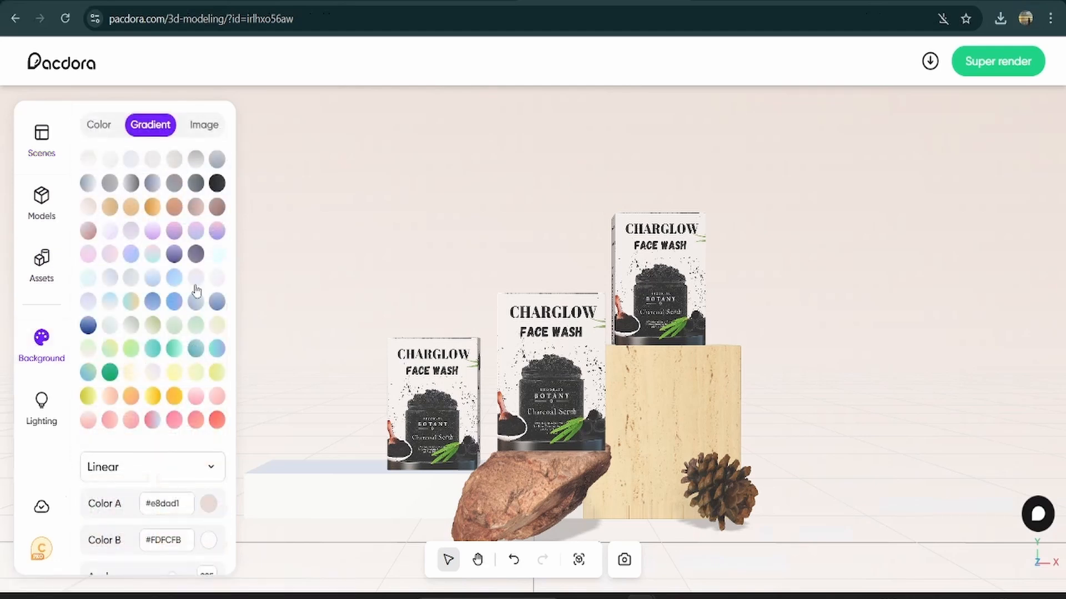
{"action": "left_click", "coordinate": [217, 183]}
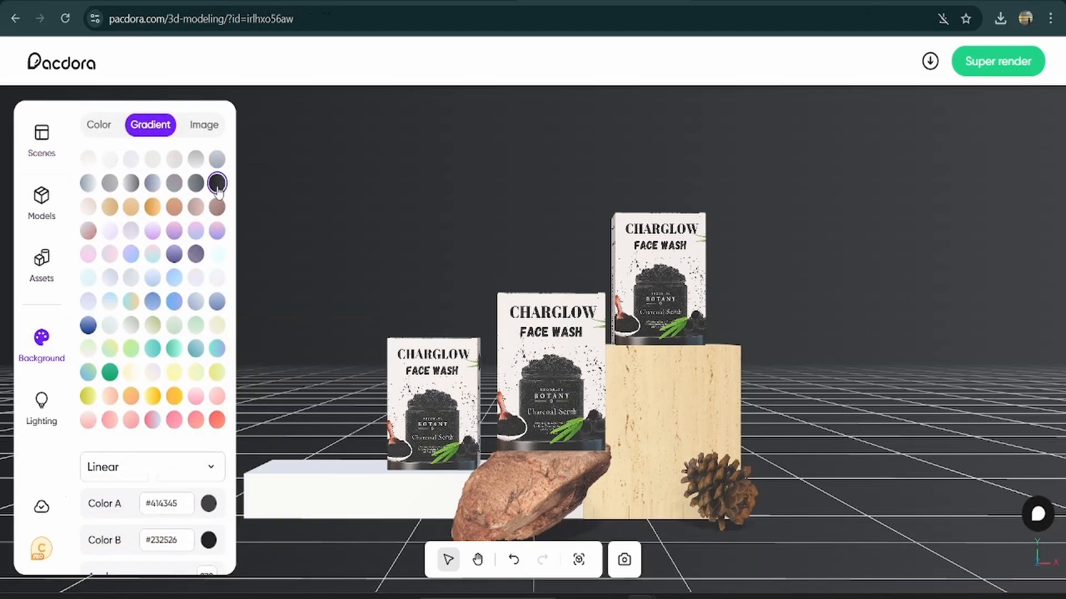
{"action": "left_click", "coordinate": [173, 301]}
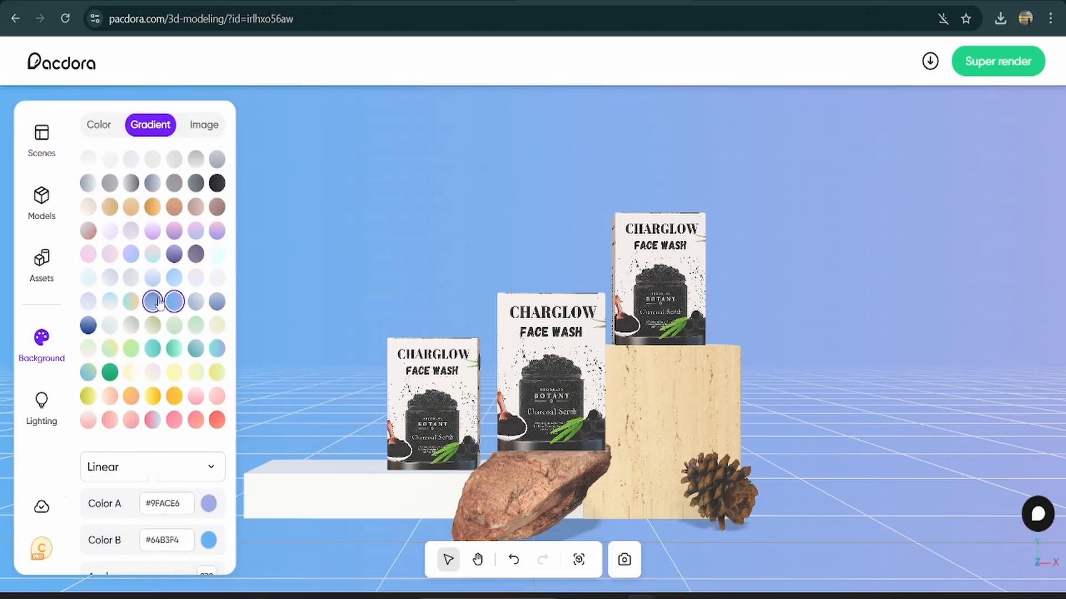
{"action": "left_click", "coordinate": [109, 301]}
{"action": "left_click", "coordinate": [998, 62]}
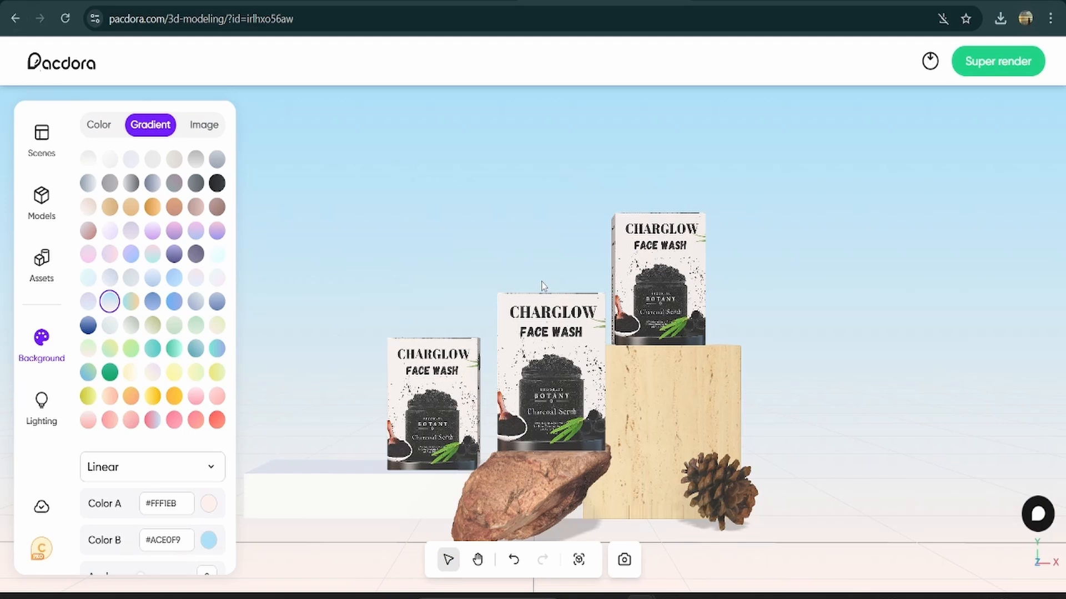
{"action": "left_click", "coordinate": [15, 18]}
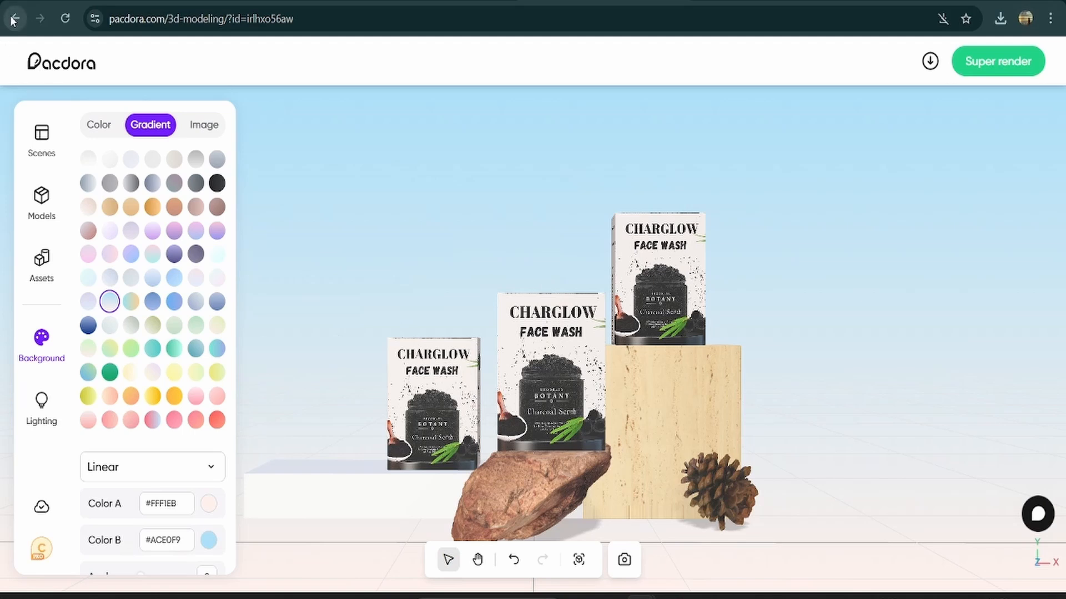